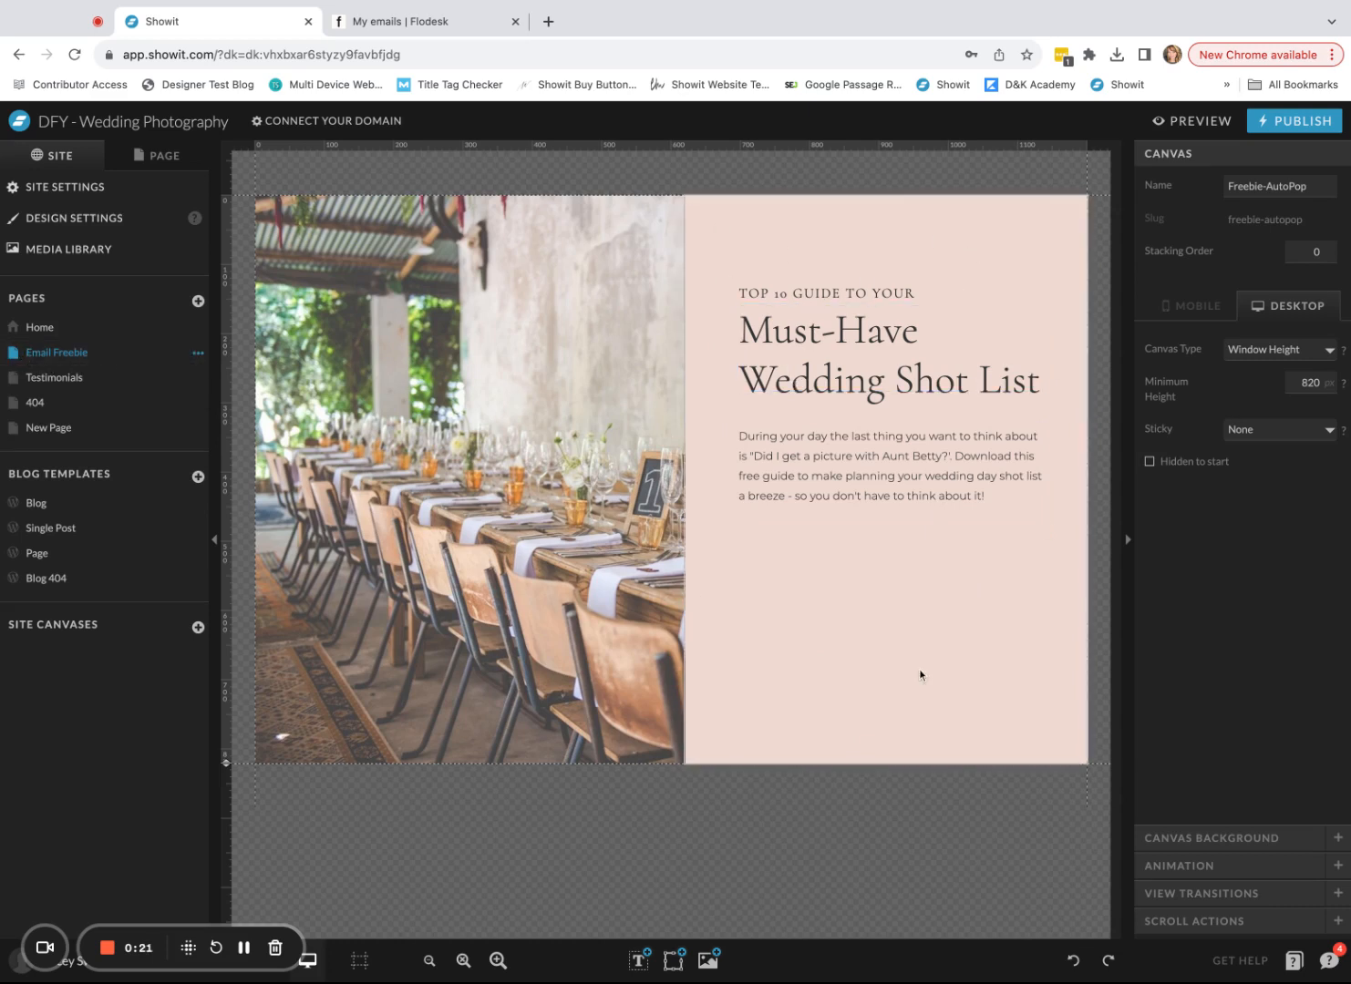
- Inspect the Showit freebie page's pink text panel and canvas height, then preview the page
left_click(948, 584)
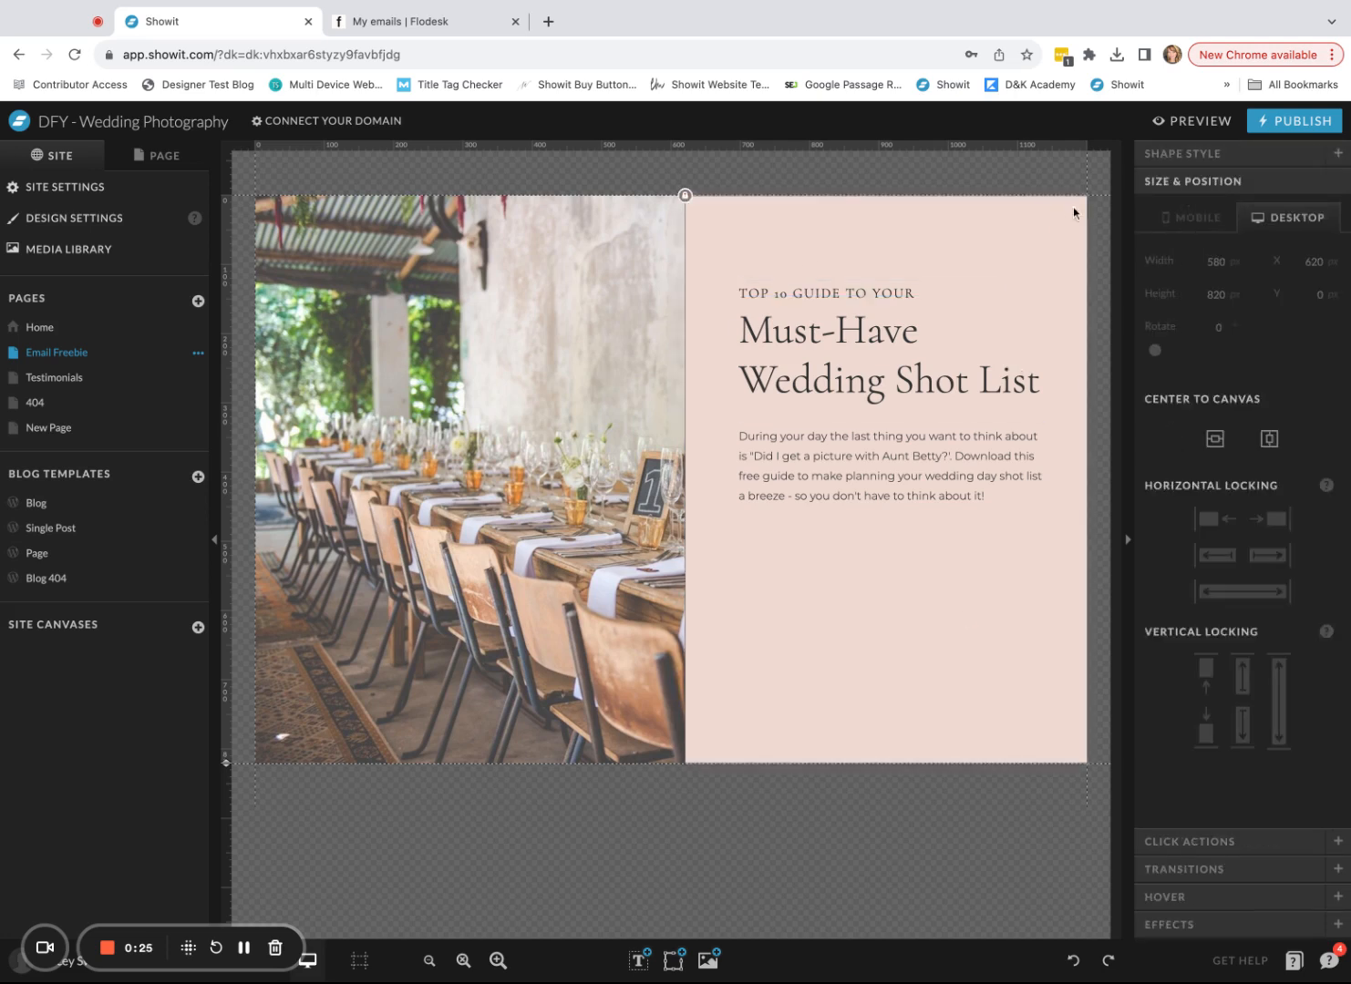
left_click(1095, 228)
left_click(1252, 355)
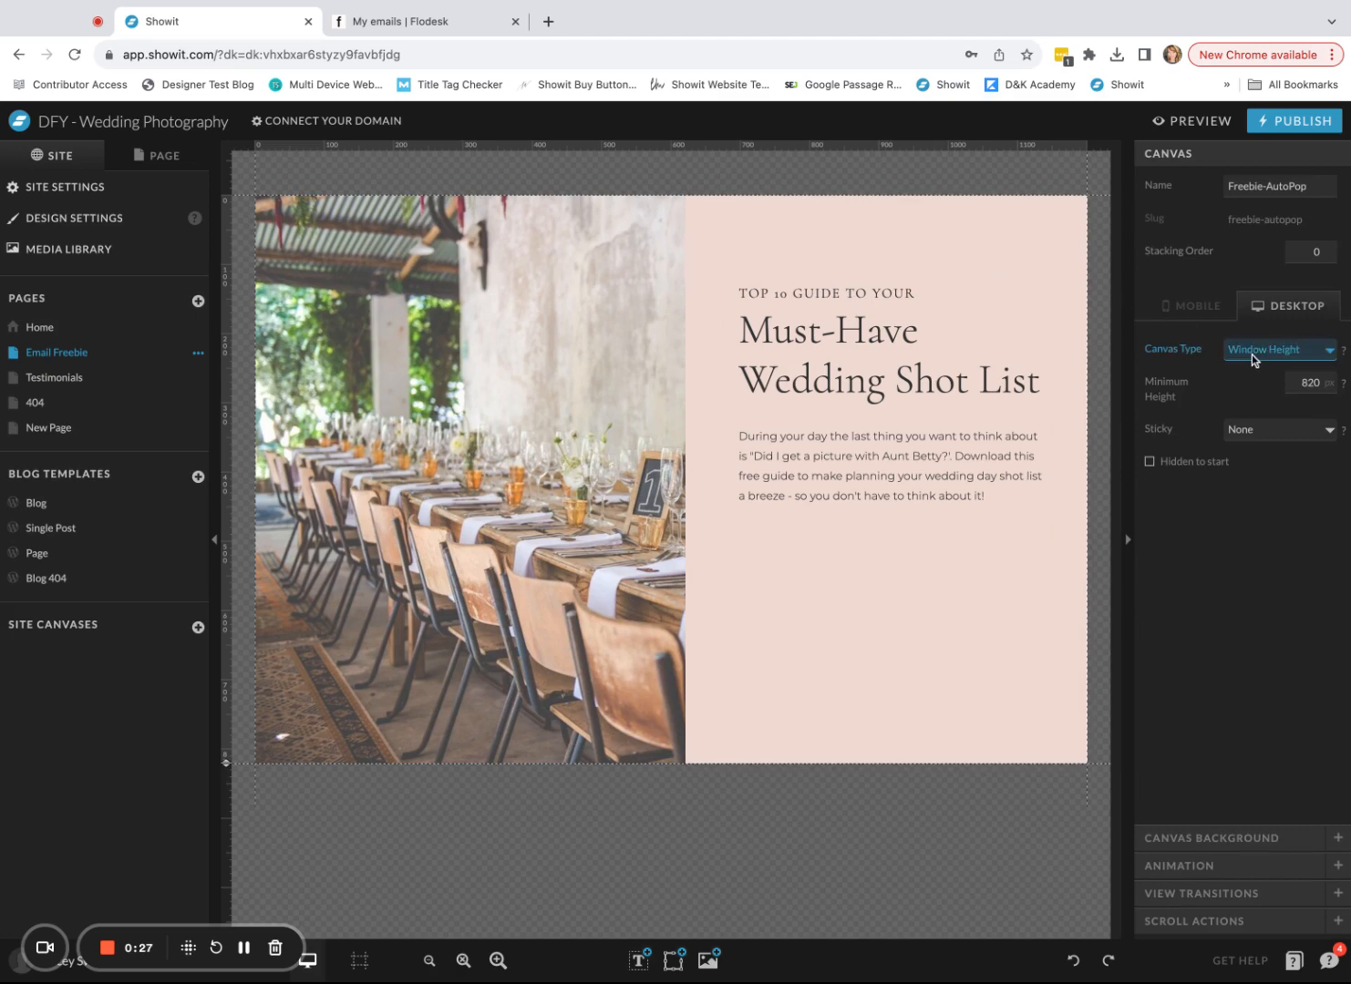
left_click(1198, 121)
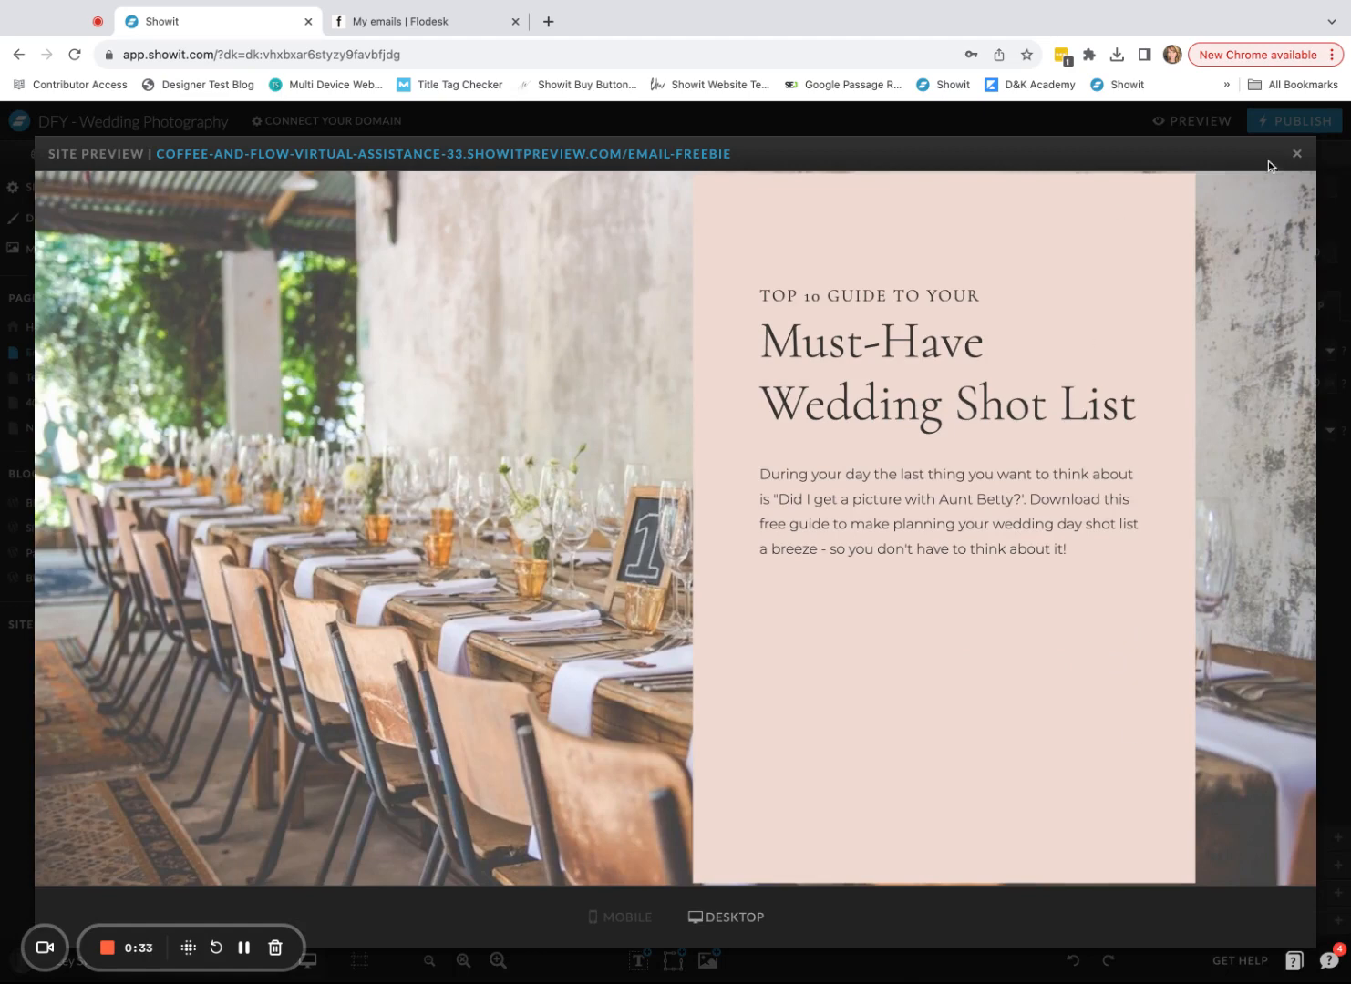
left_click(1296, 153)
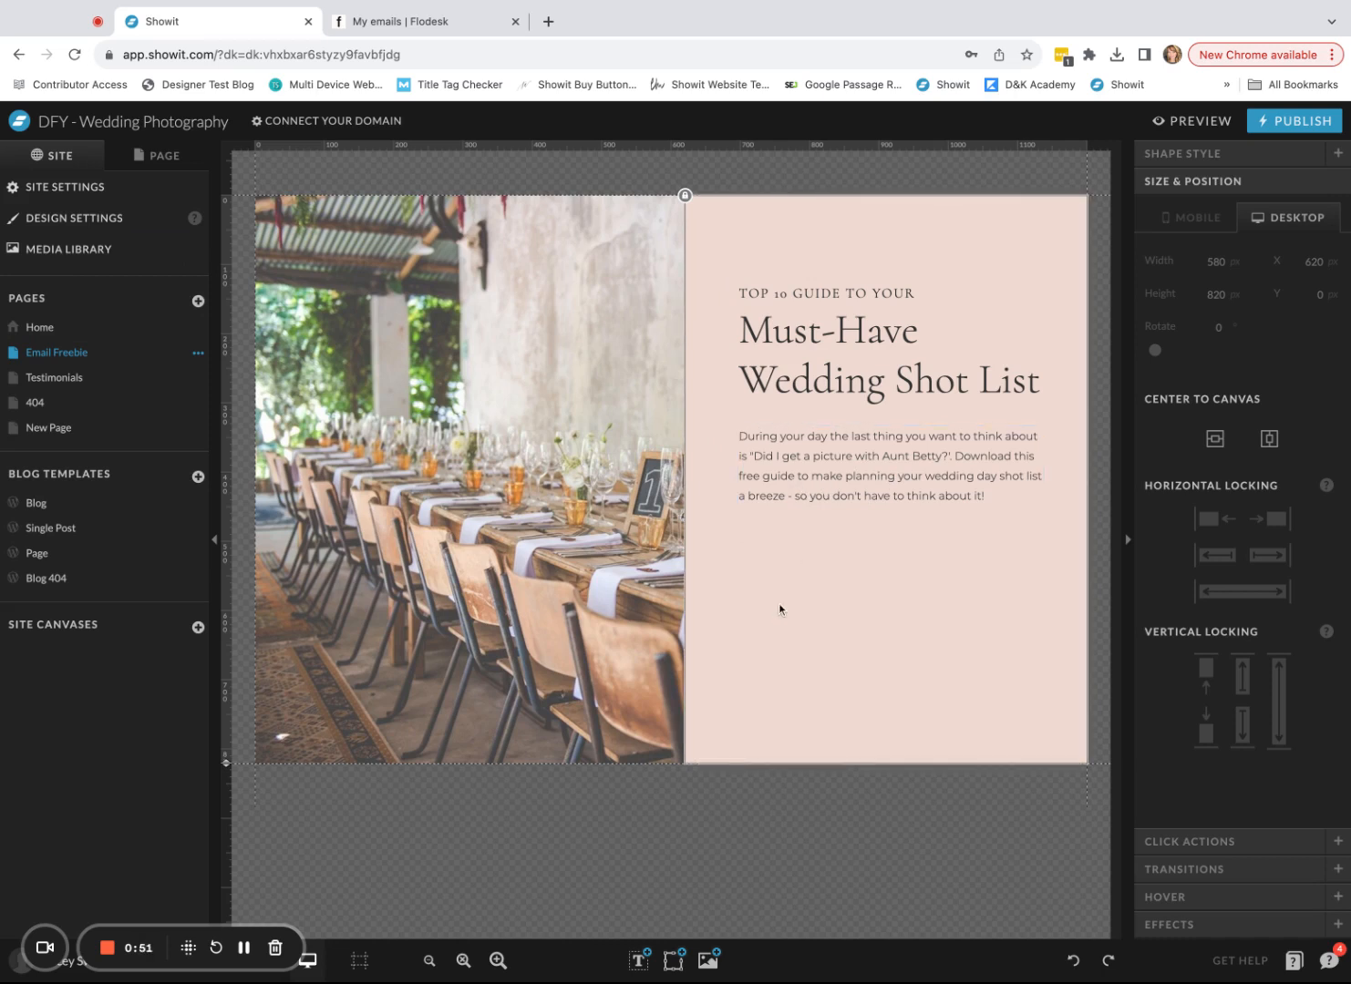
- Go to the Flodesk account and open the list of existing forms
left_click(423, 25)
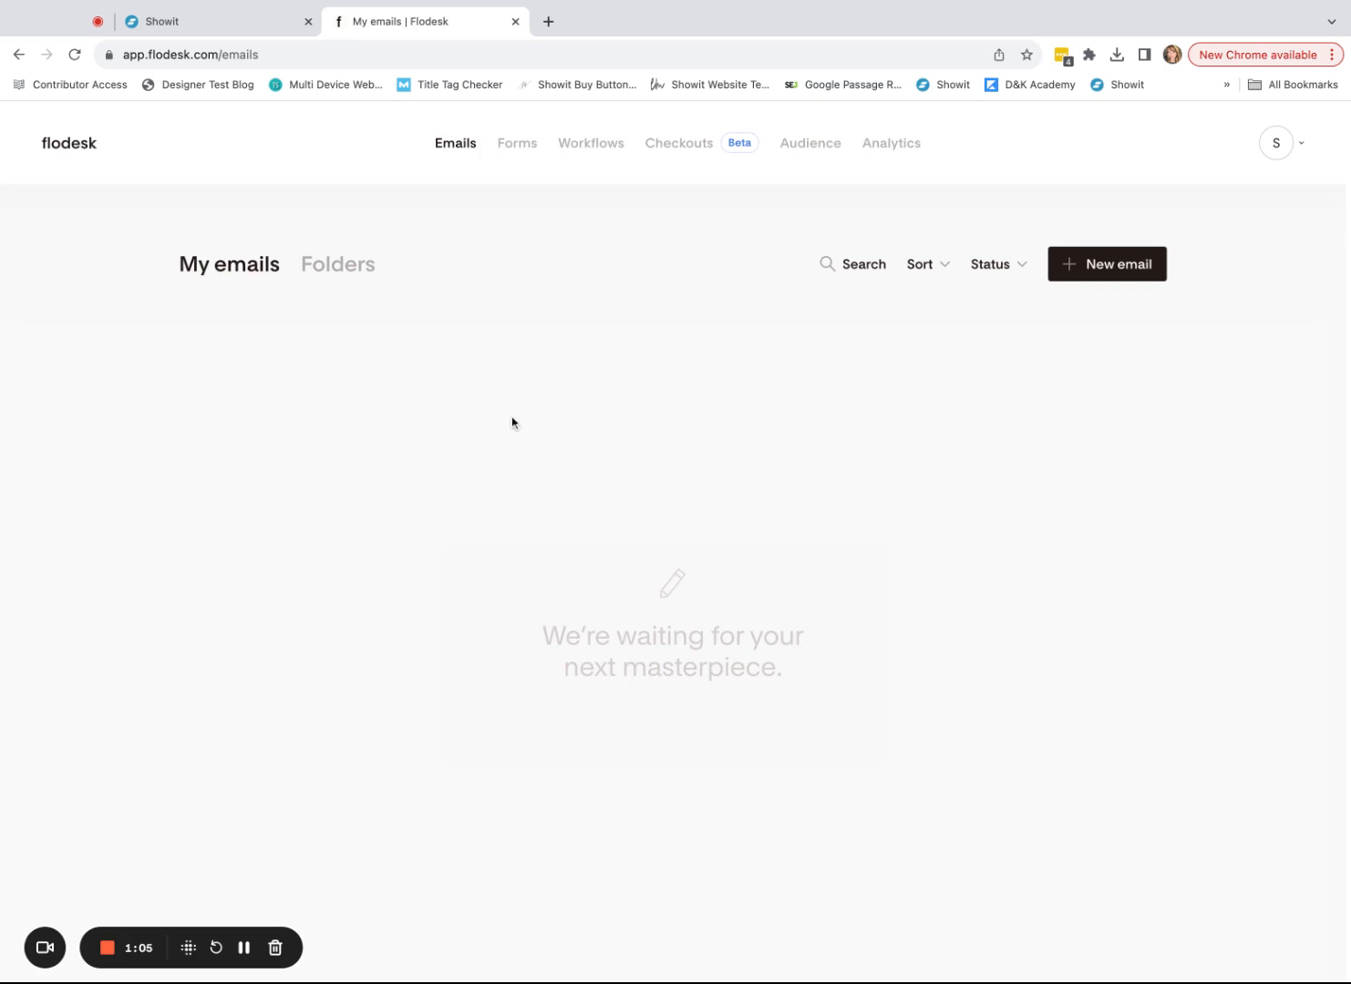
left_click(223, 30)
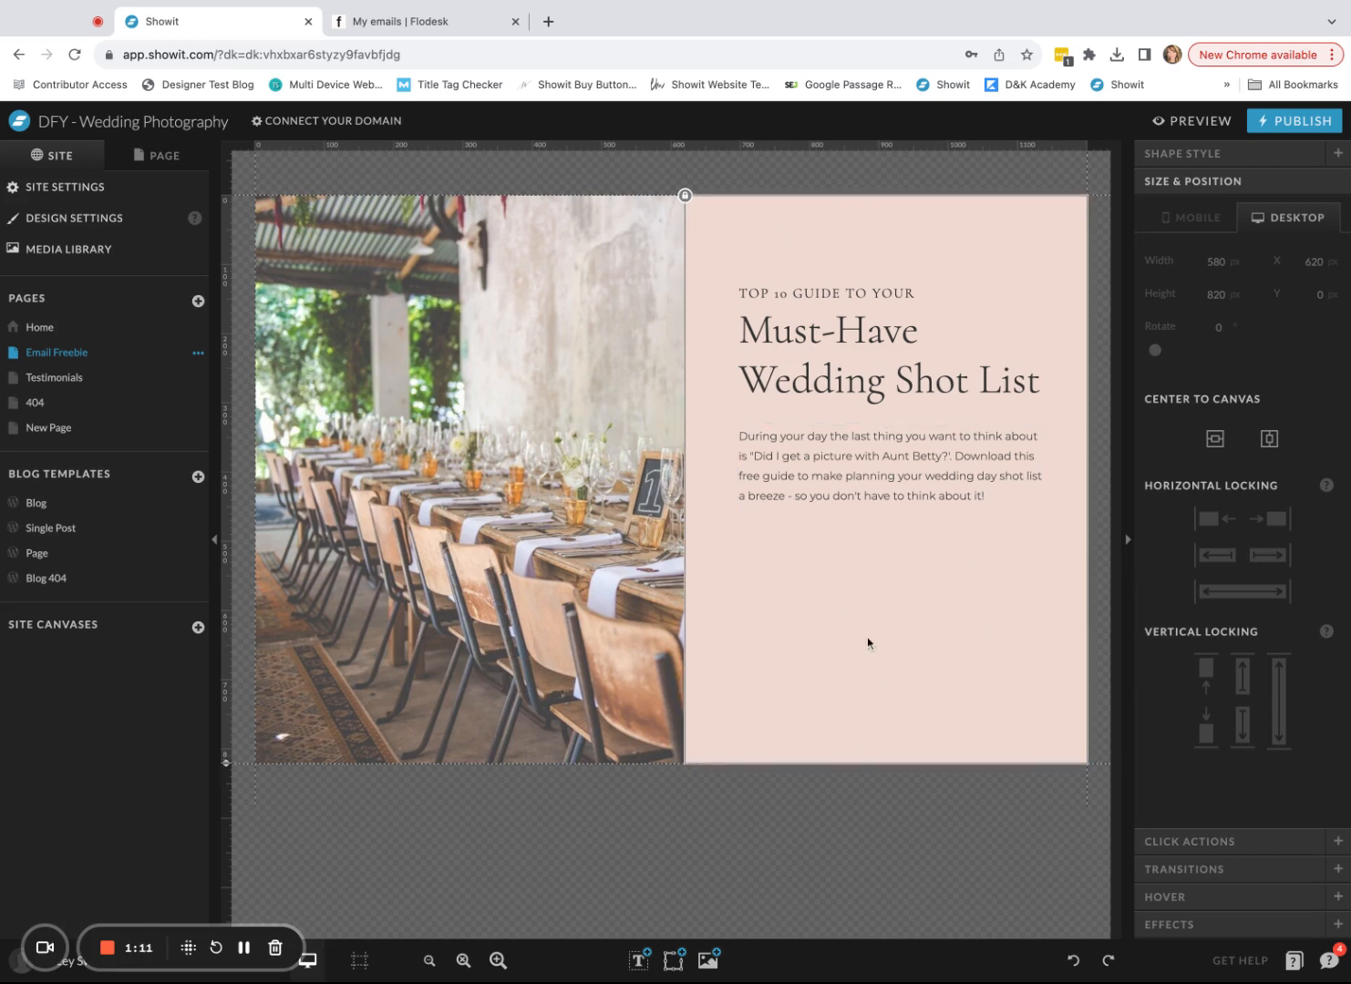
left_click(407, 29)
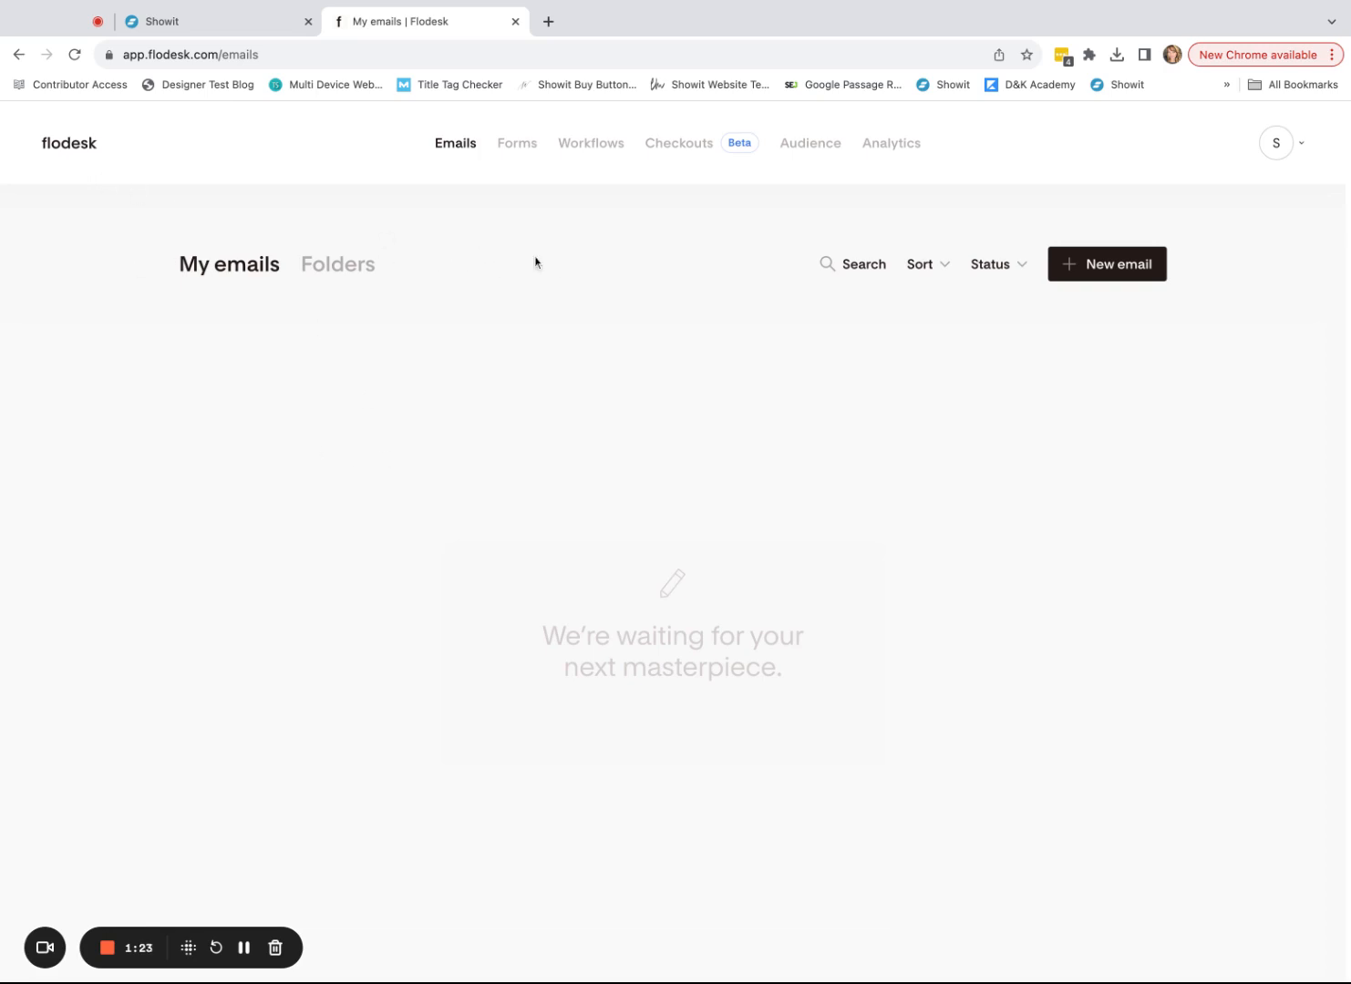
left_click(518, 146)
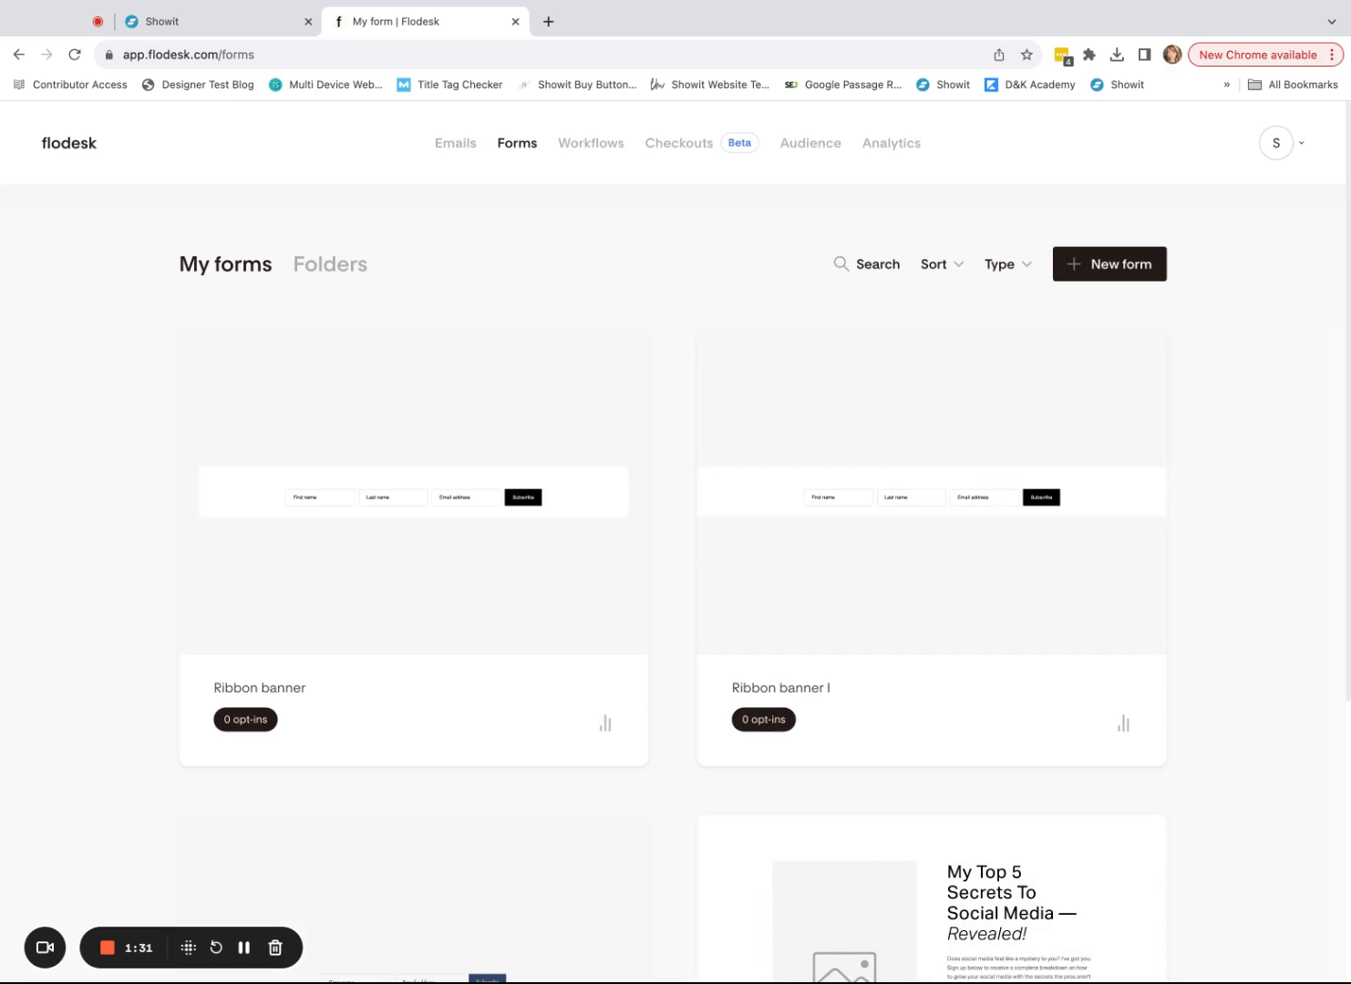
- Start a new Flodesk form and browse the template gallery
left_click(1138, 265)
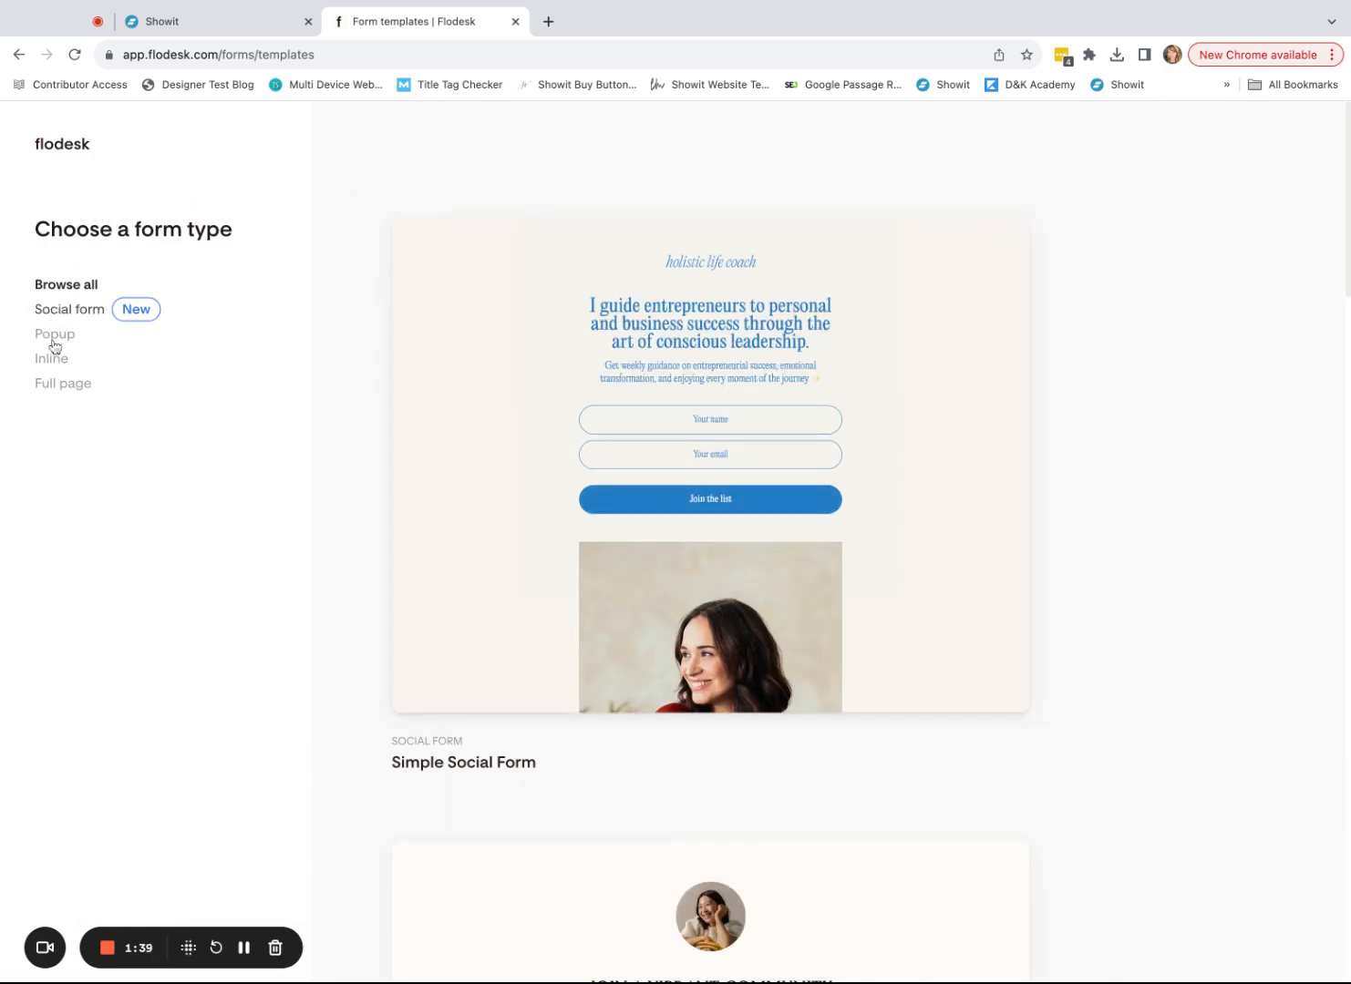
scroll(1083, 583, "down", 2)
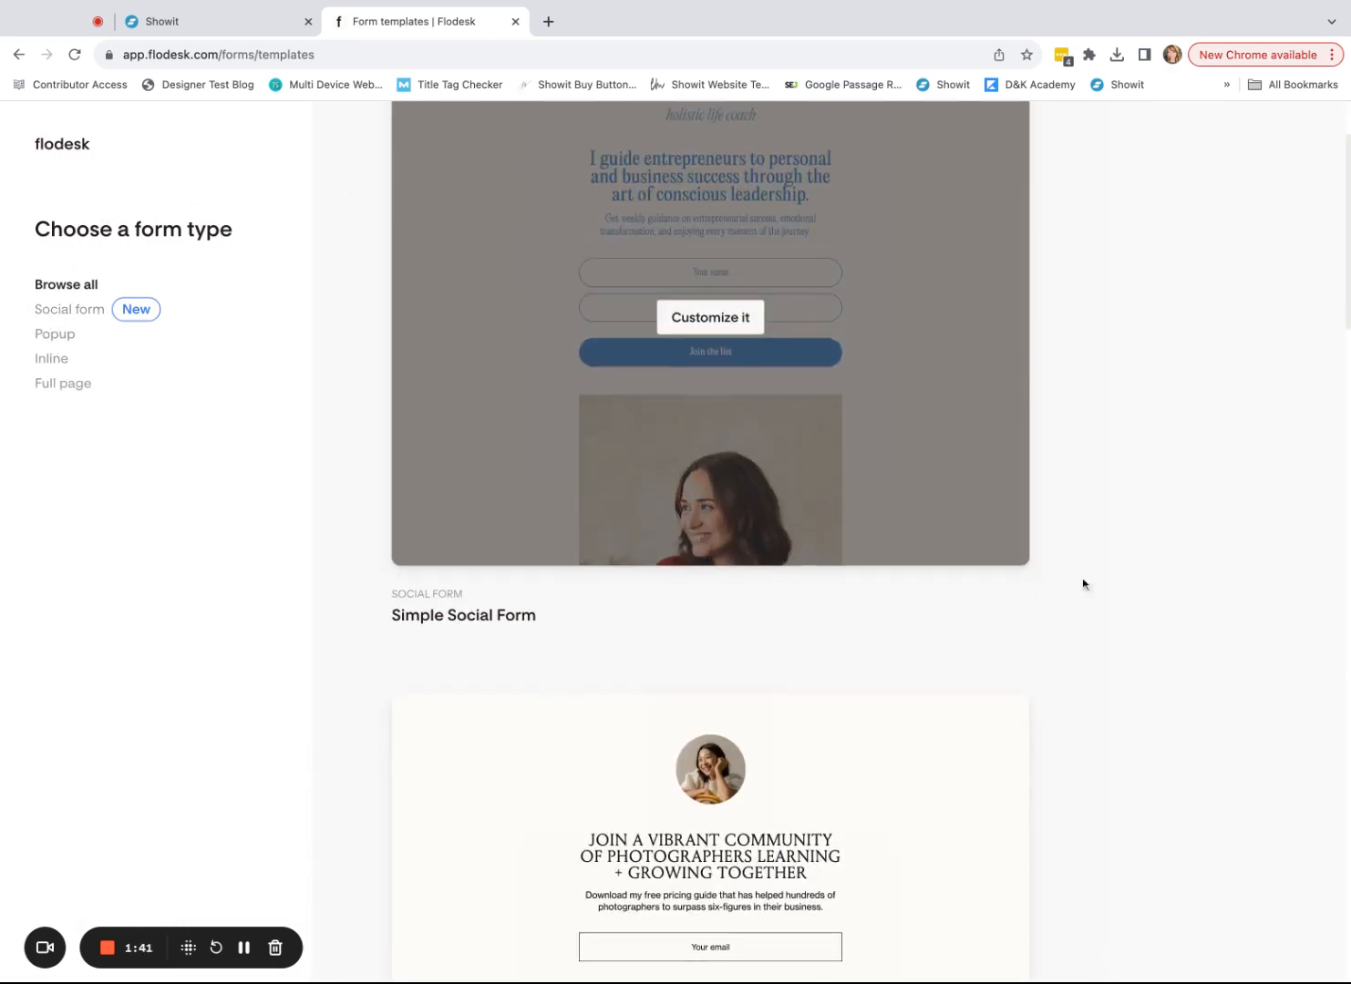
scroll(1109, 592, "down", 5)
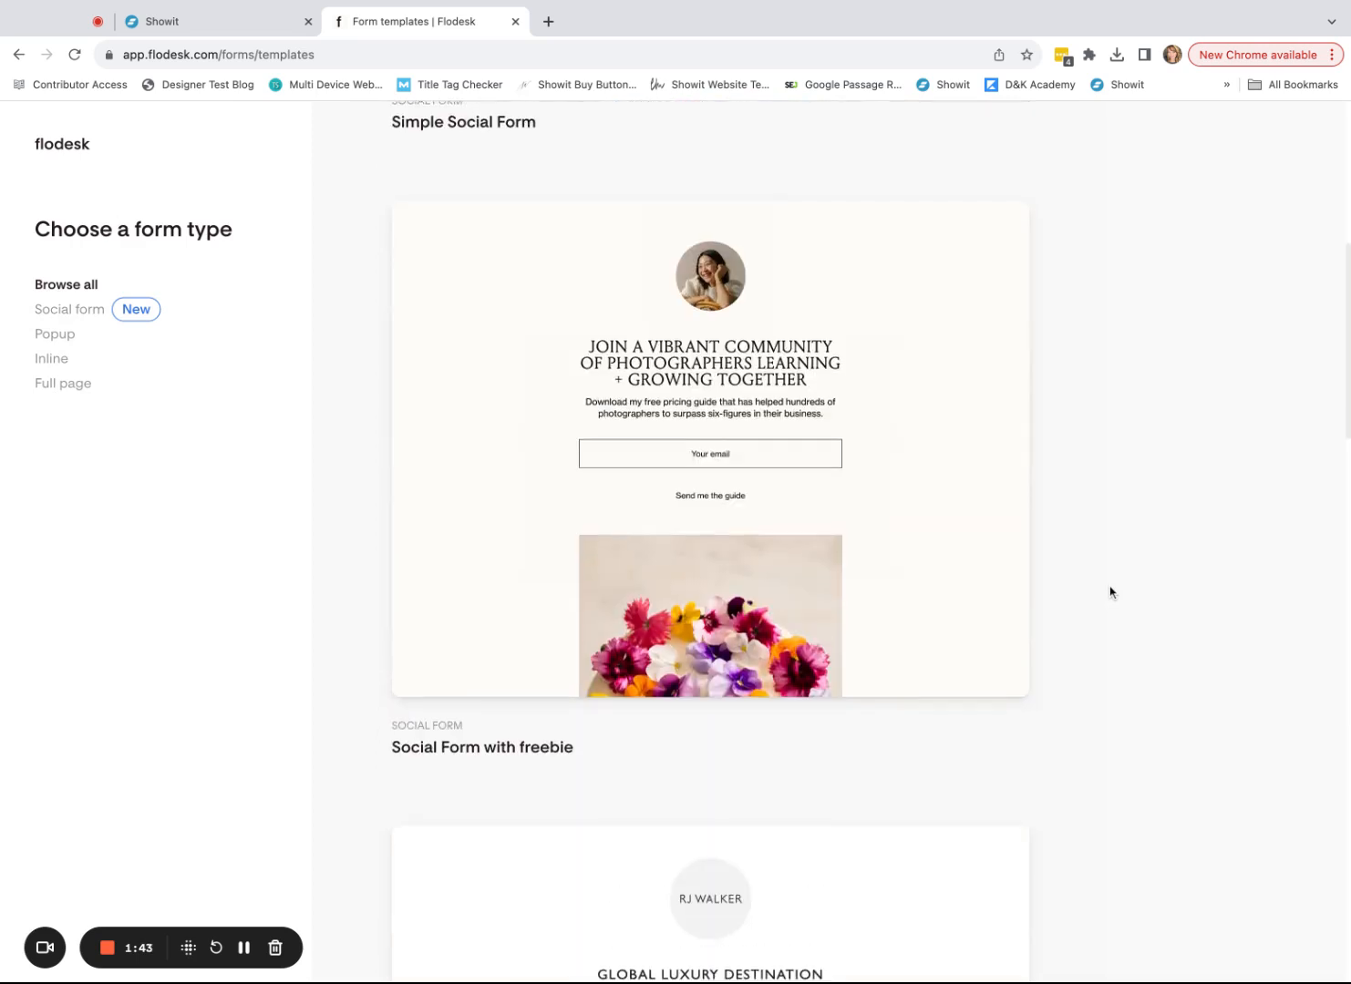
scroll(1110, 592, "up", 5)
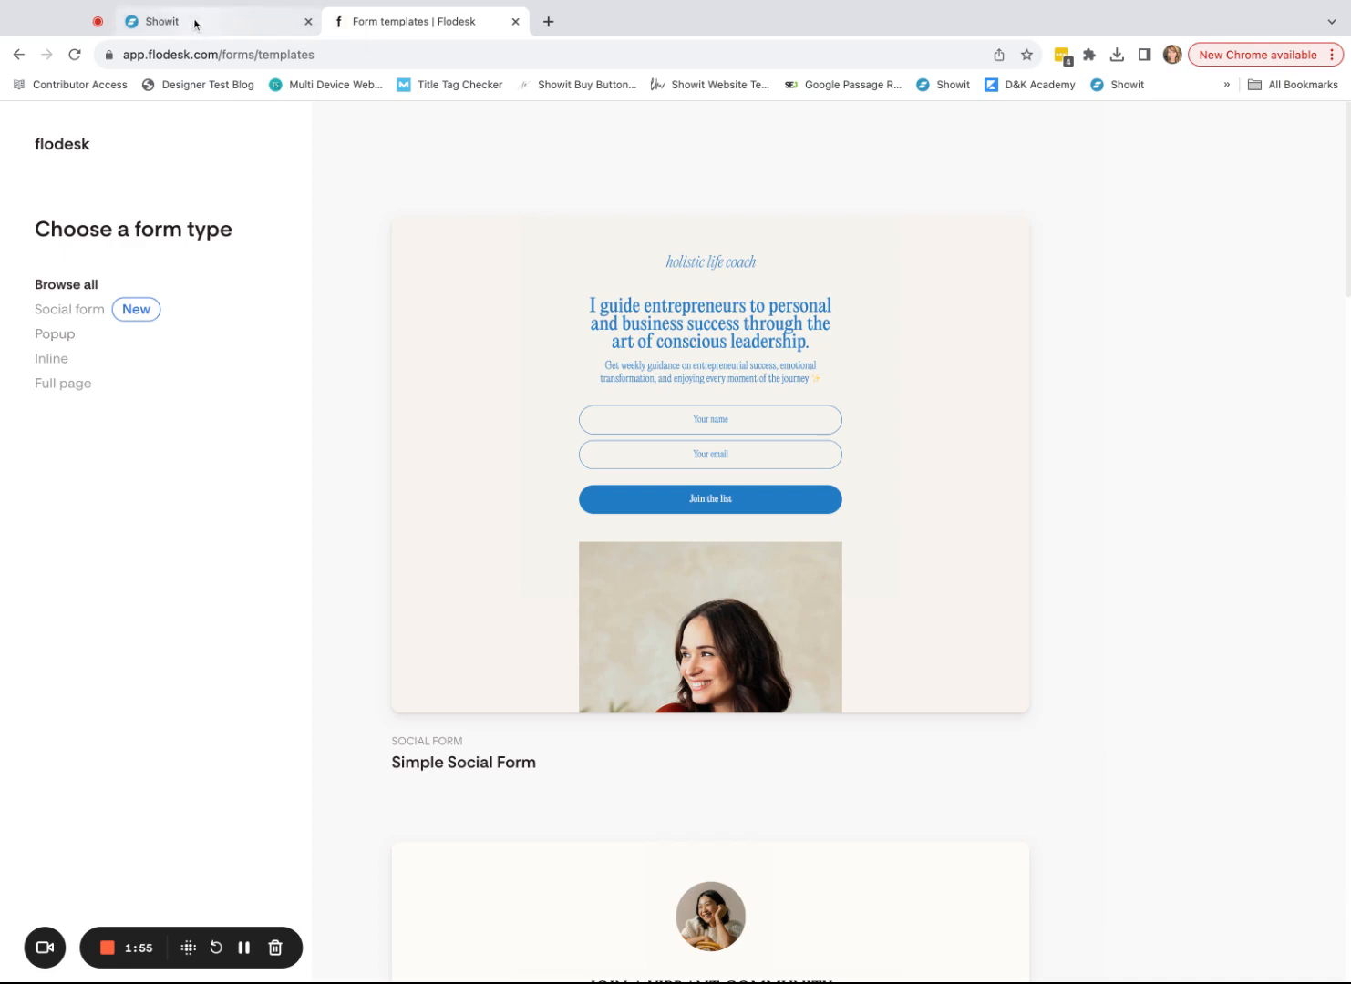
- Filter the templates to Inline and browse Ribbon banner, Ribbon banner II and III
left_click(55, 363)
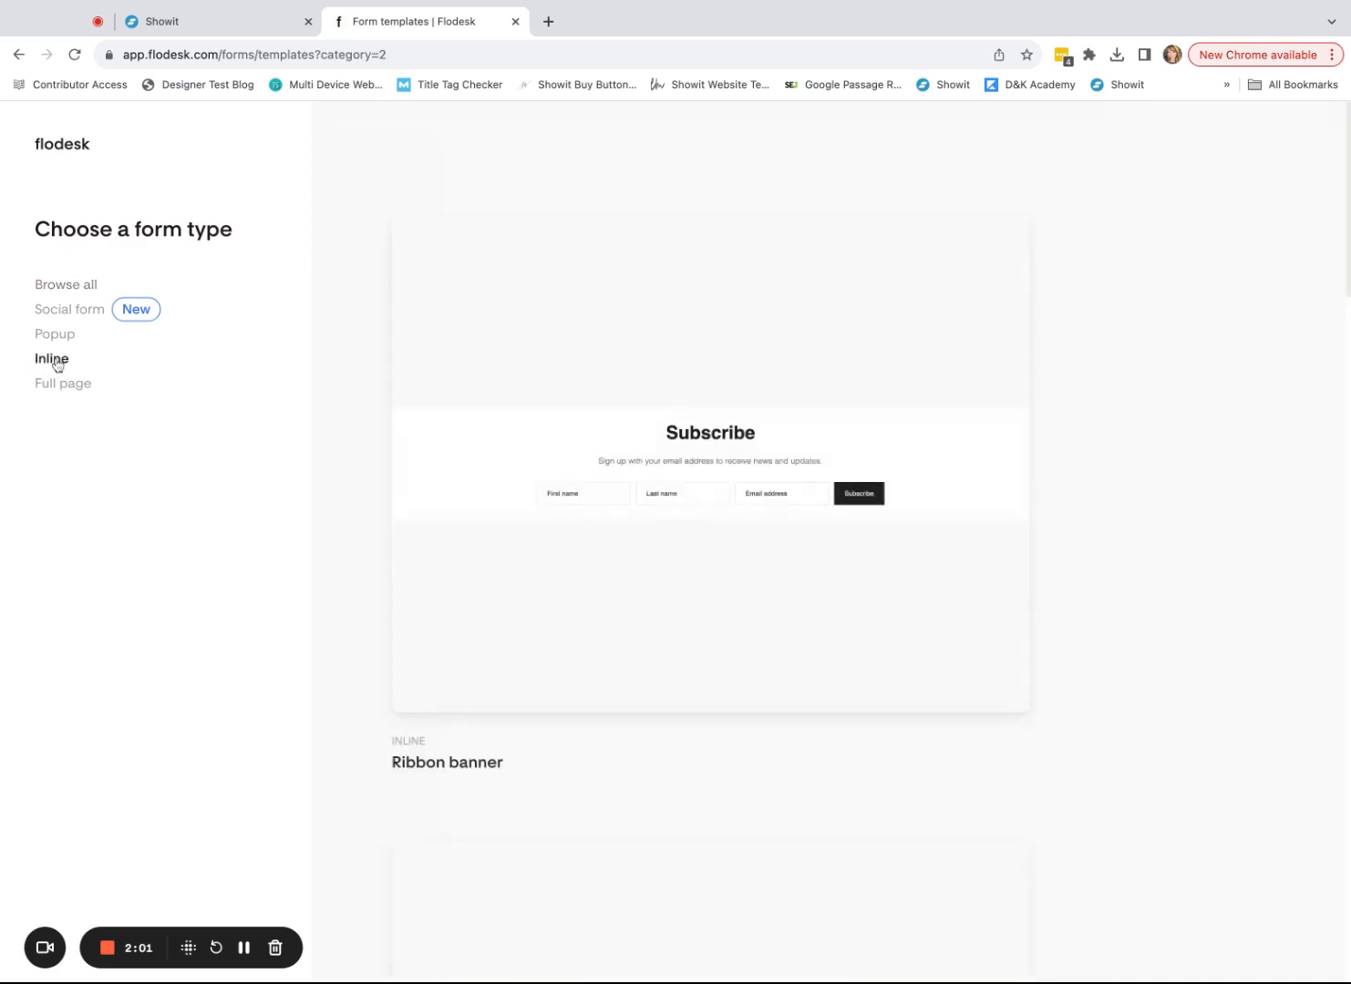
mouse_move(933, 646)
scroll(933, 645, "down", 10)
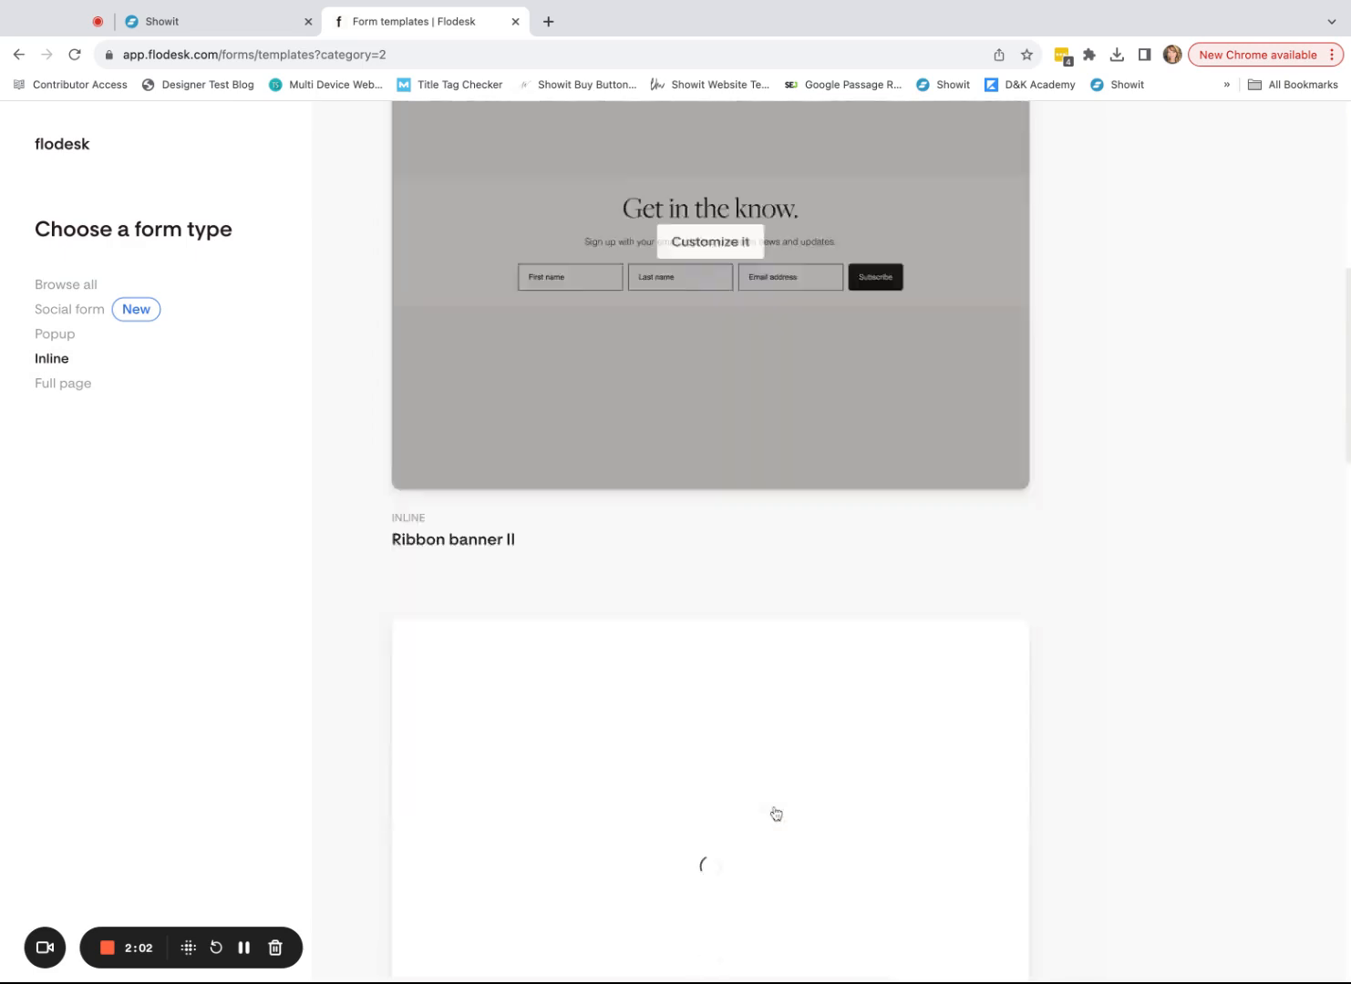
scroll(916, 572, "down", 7)
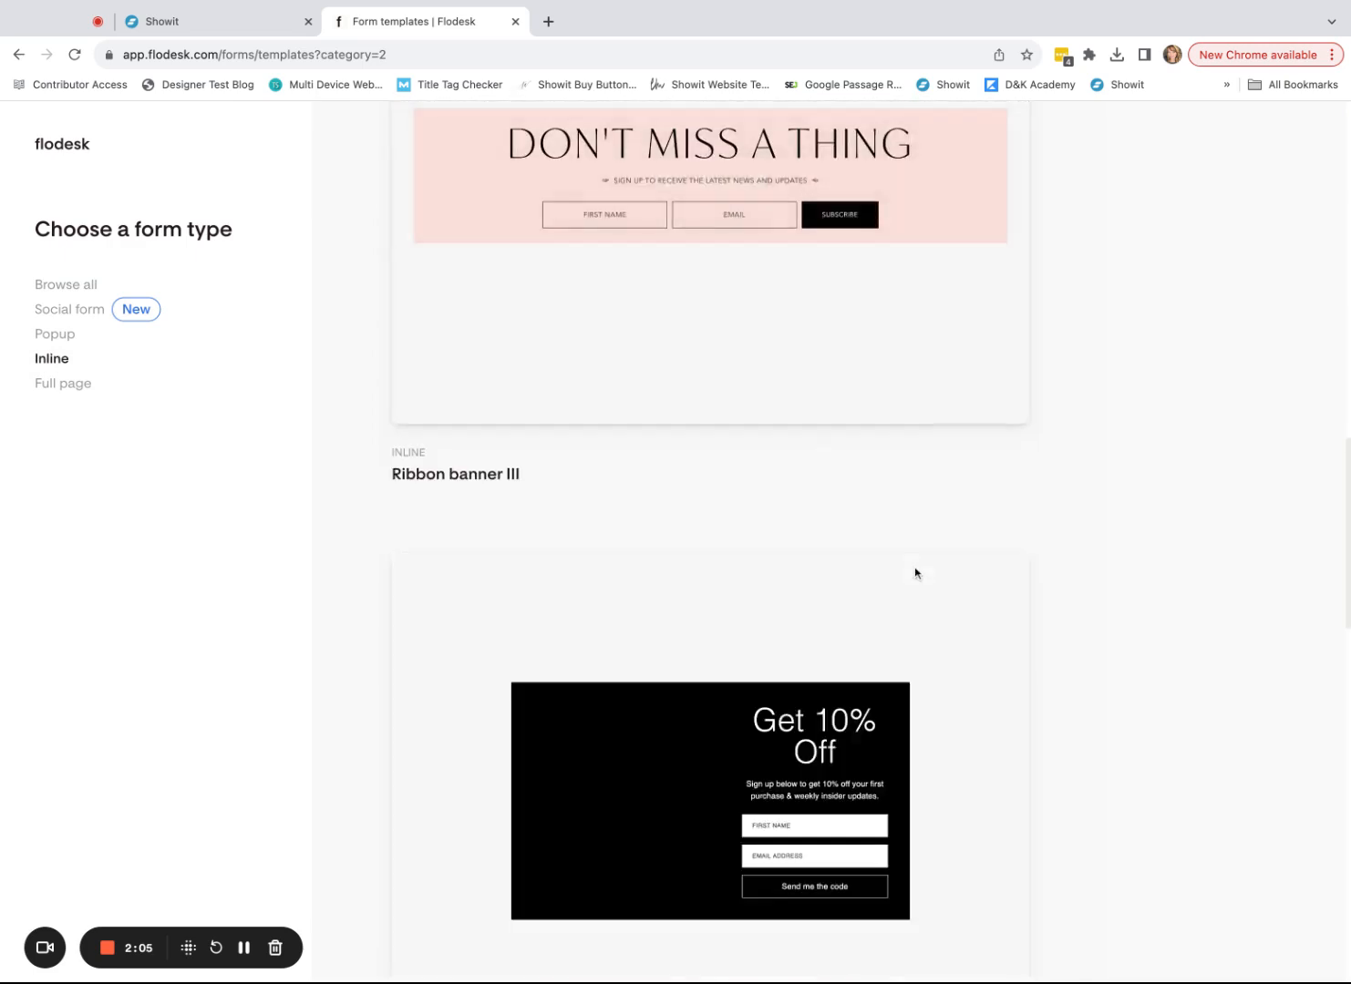
scroll(917, 573, "up", 15)
scroll(917, 574, "up", 1)
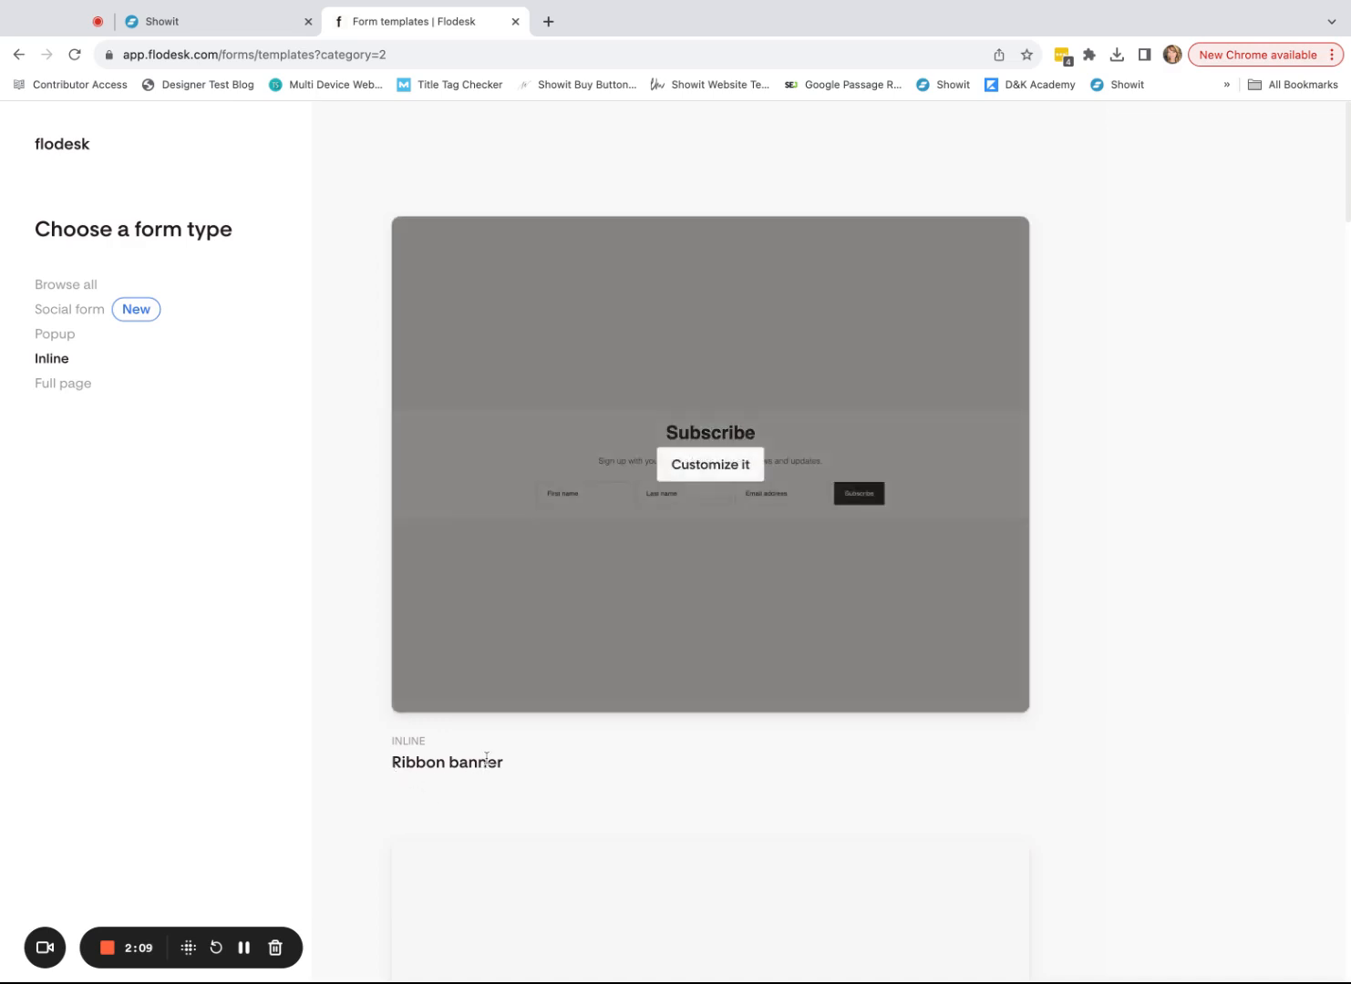
- Customize the Ribbon banner template, create a new 'Wedding Shots' segment for it, and save
left_click(729, 469)
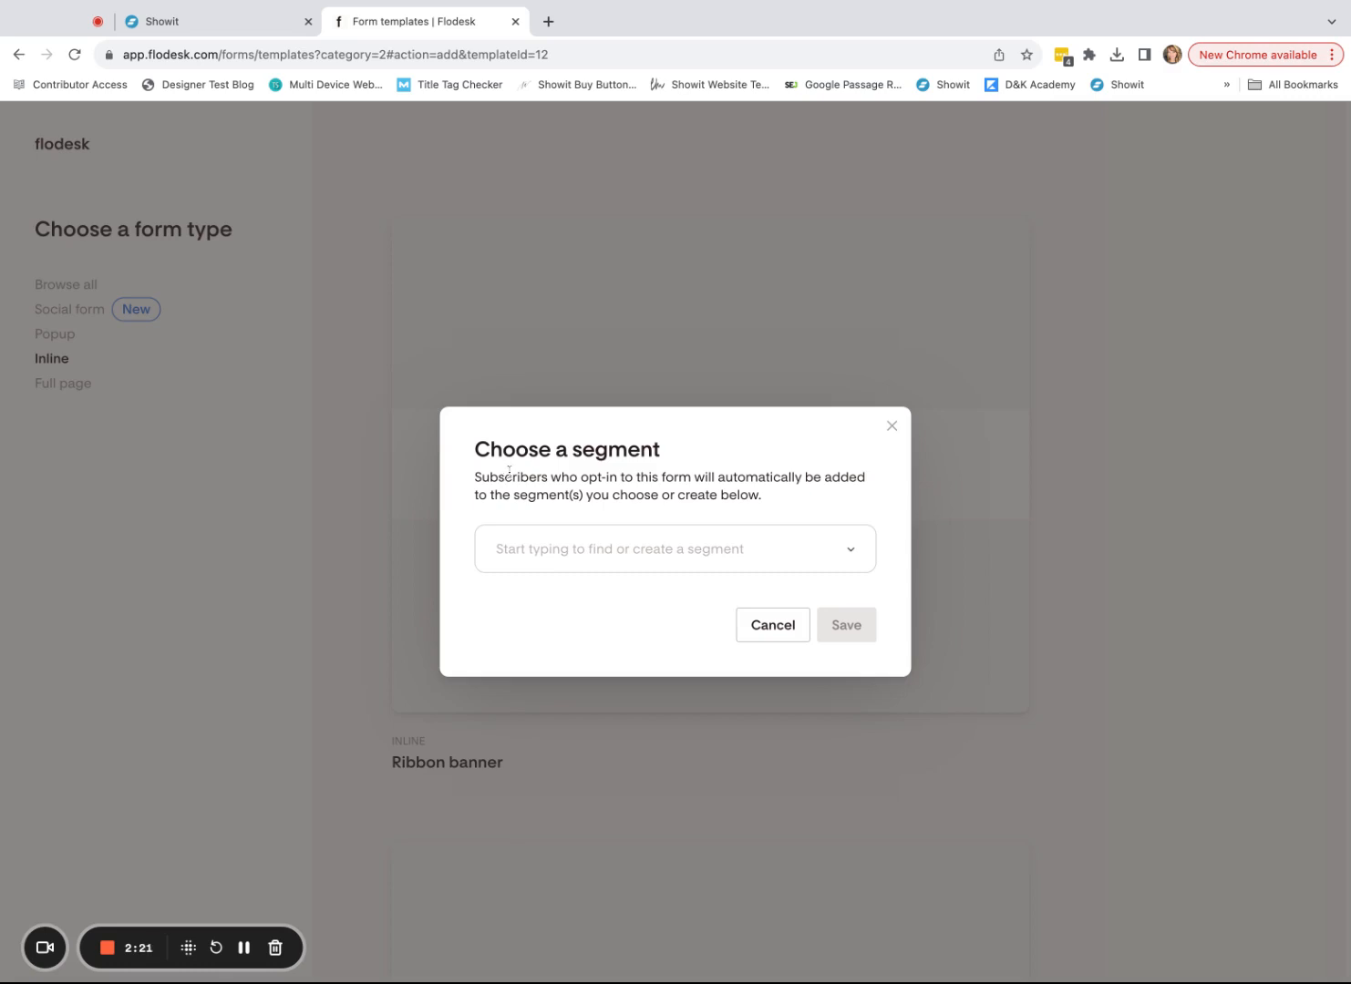
left_click(231, 31)
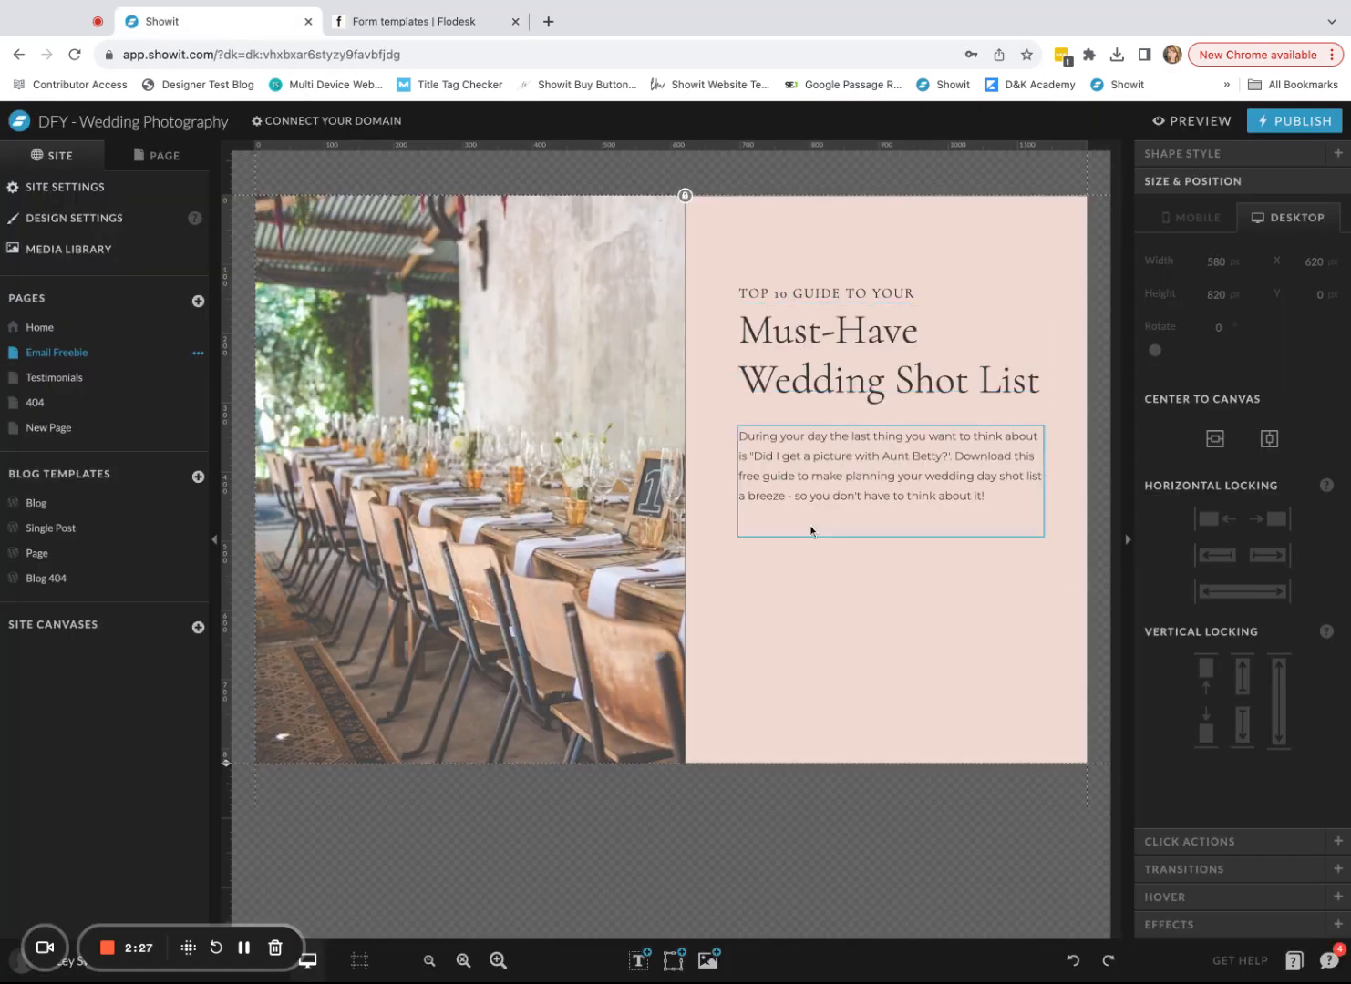
left_click(408, 25)
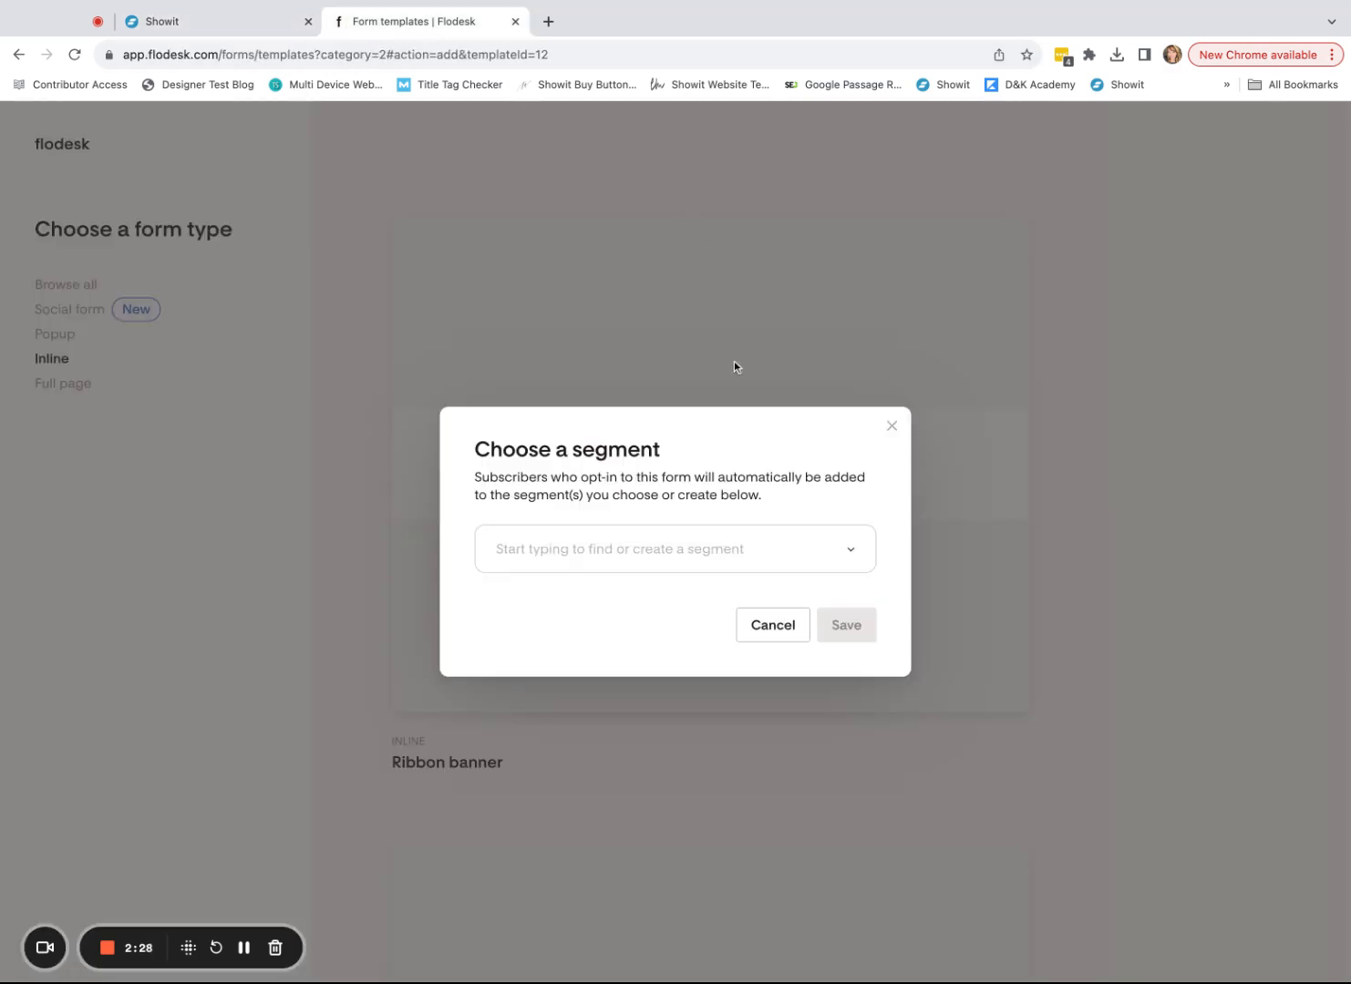
left_click(612, 556)
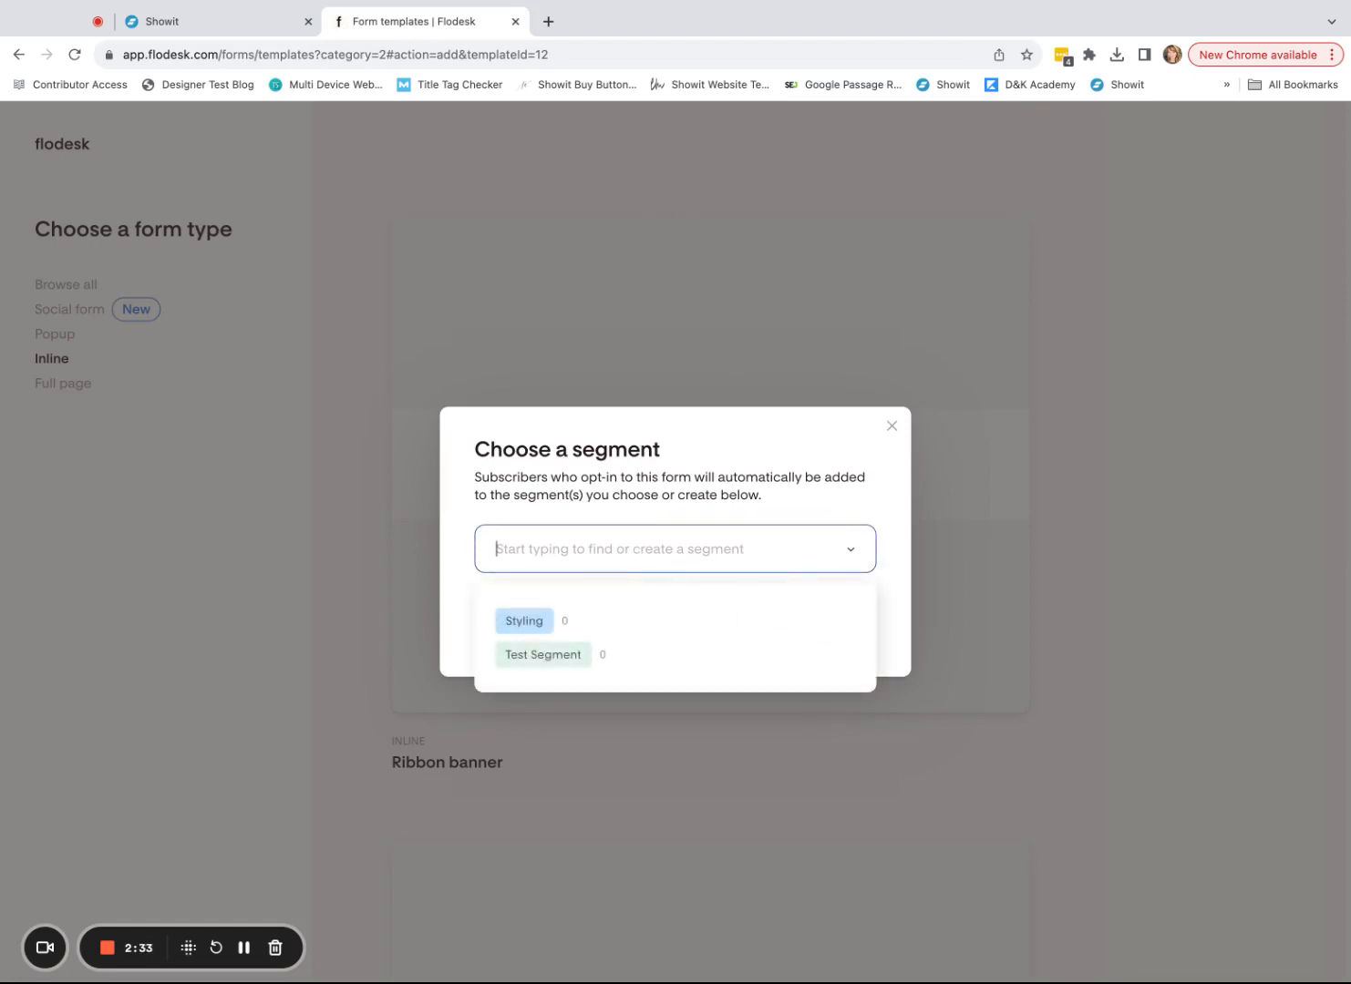
type("Wedding Shots")
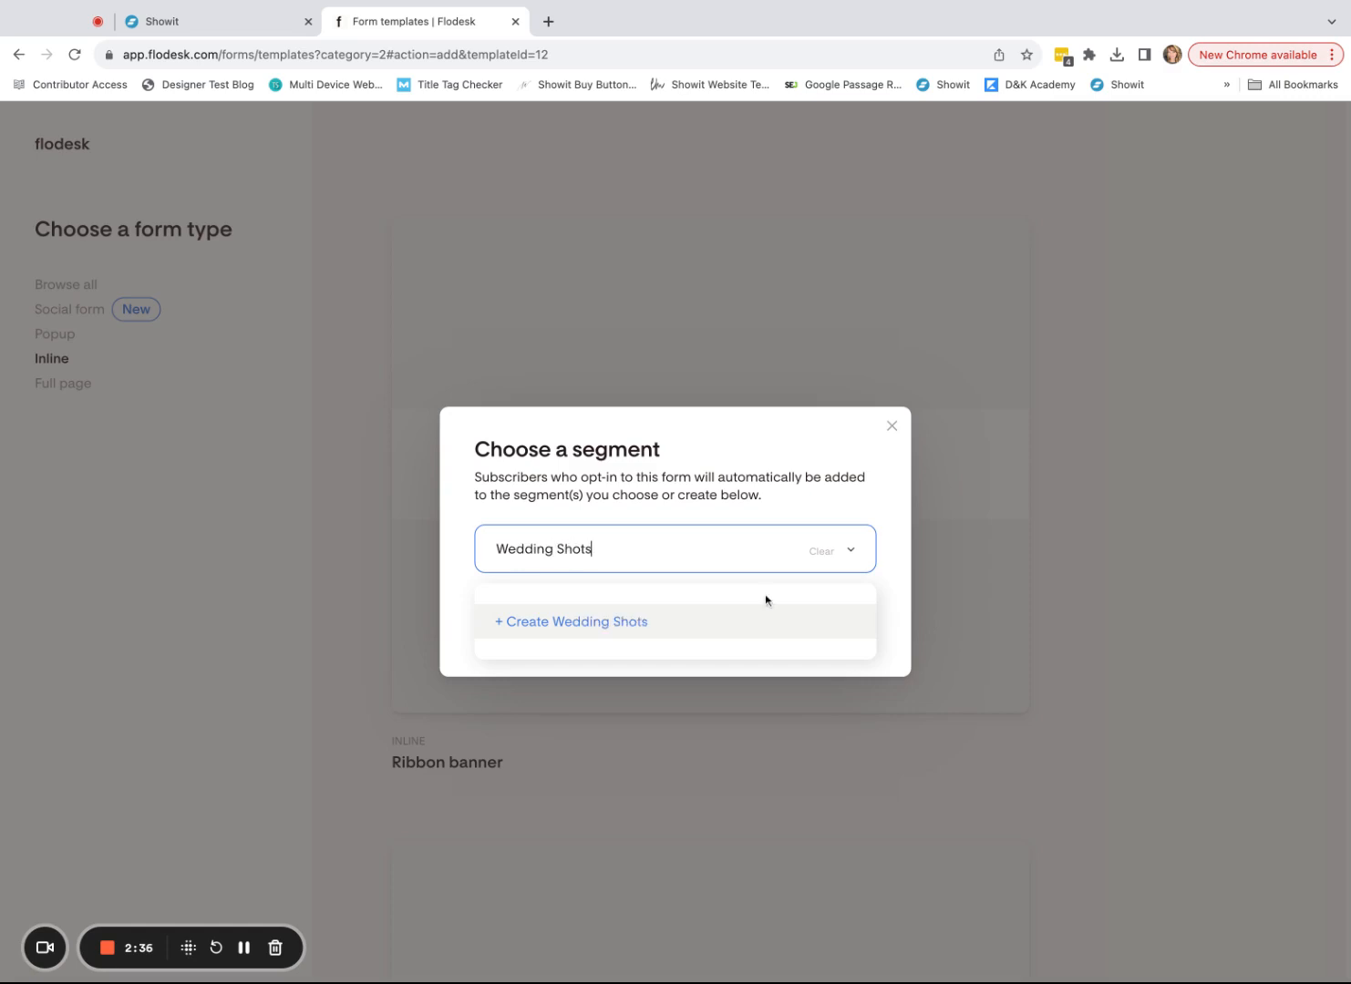
left_click(619, 622)
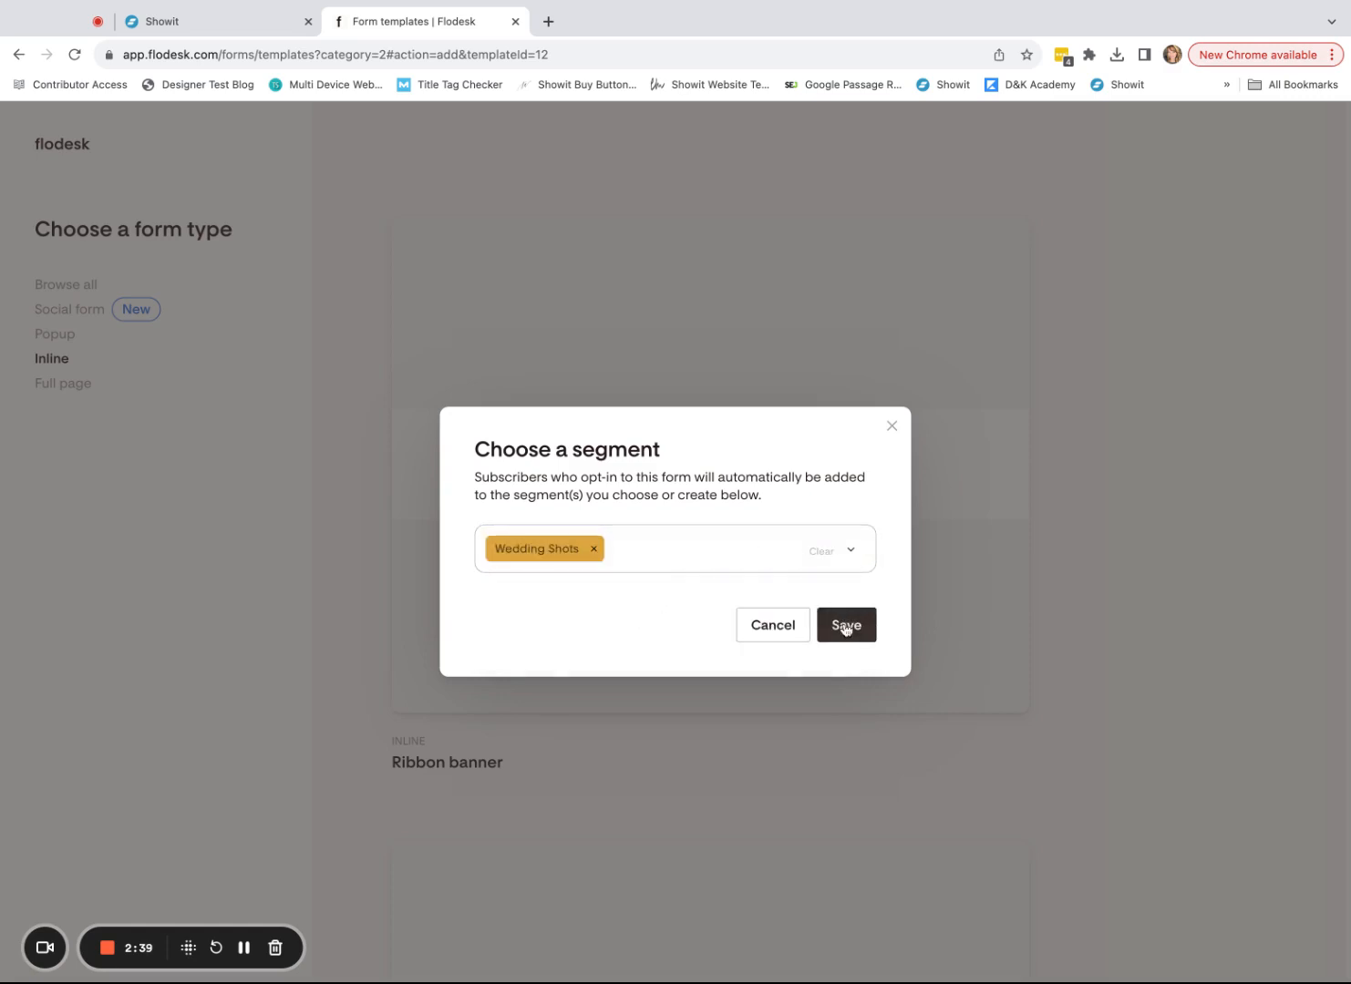
left_click(846, 626)
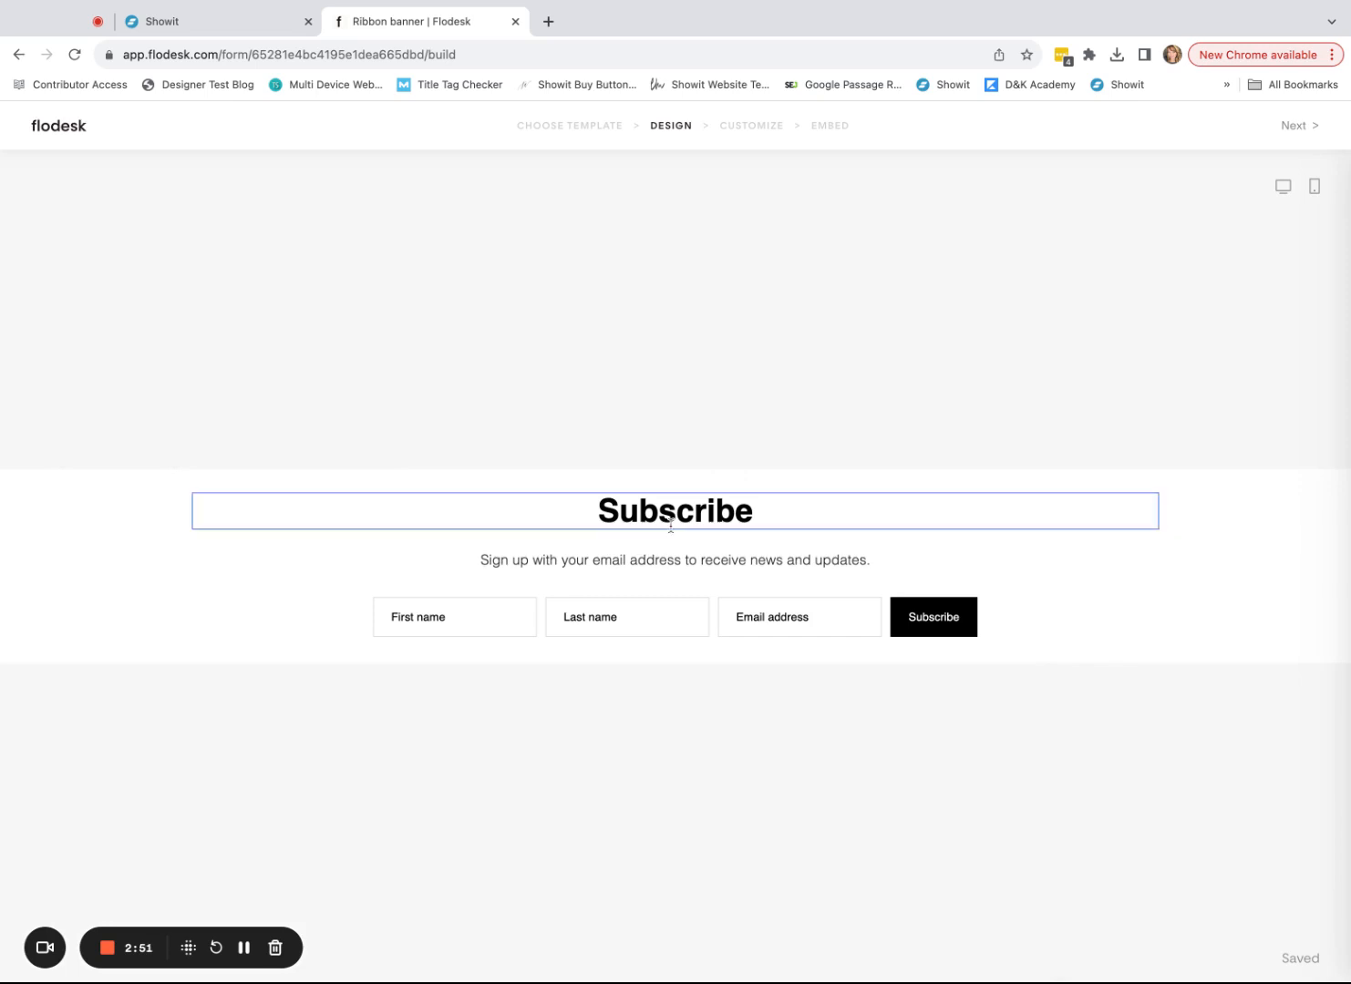
- Delete the 'Subscribe' heading and the subtitle text from the Ribbon banner form
left_click(701, 525)
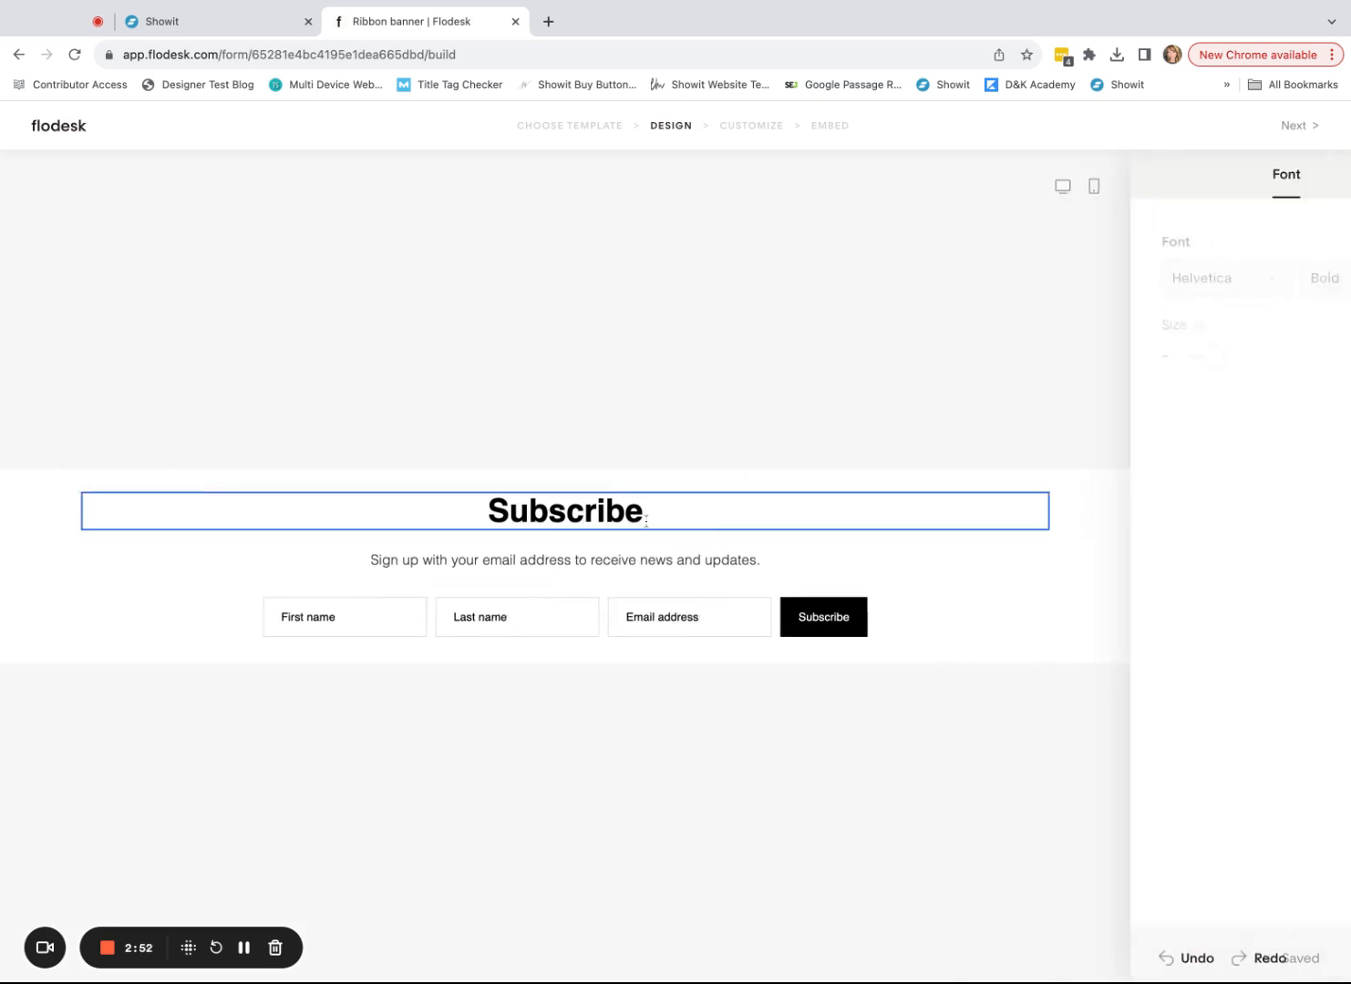
double_click(491, 507)
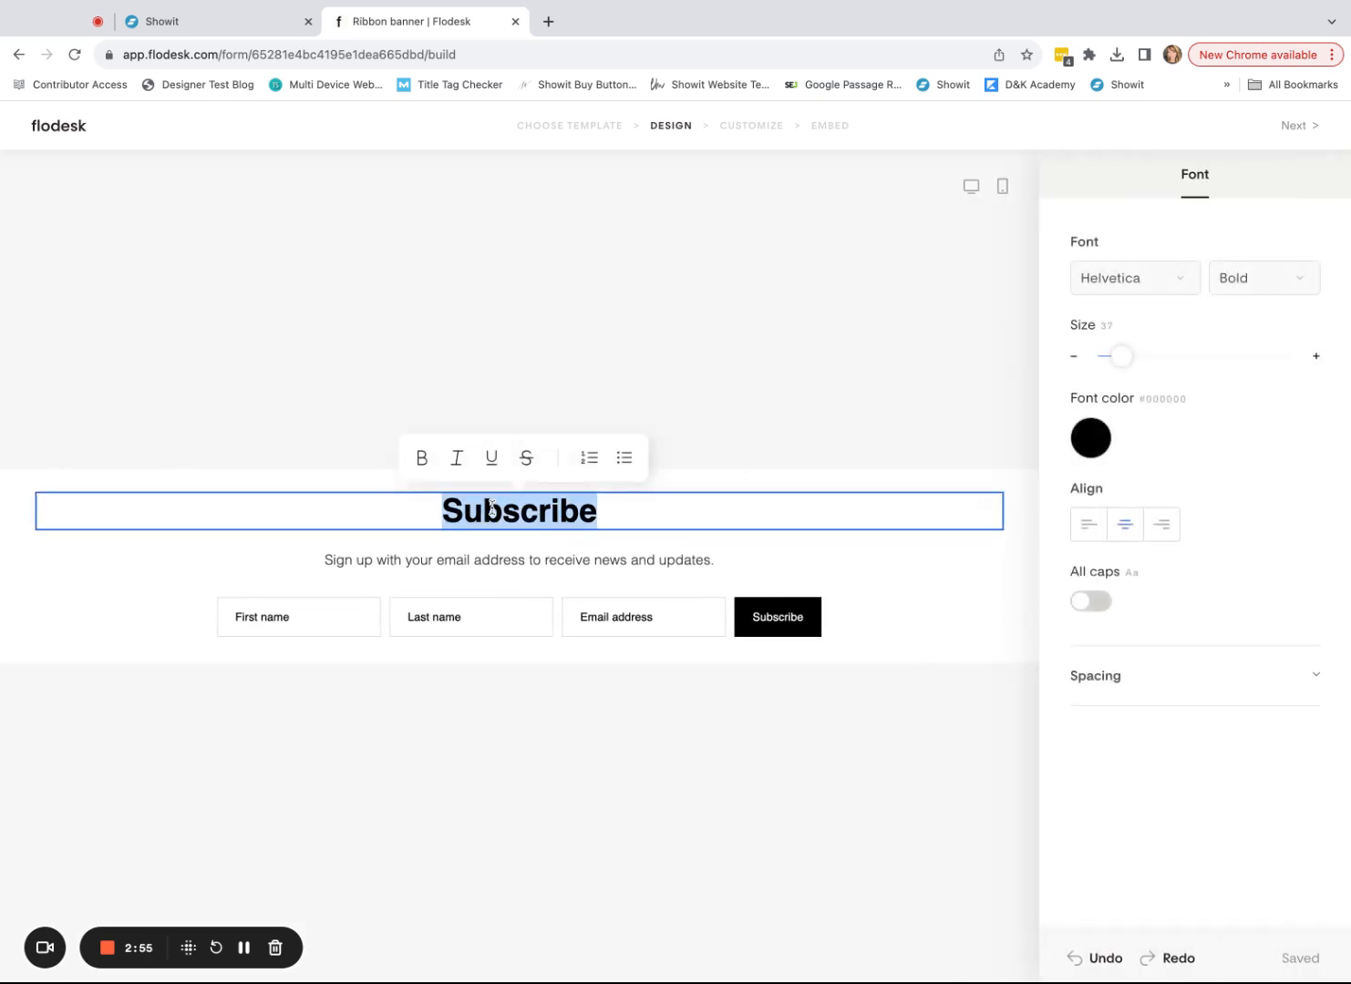
key("BackSpace")
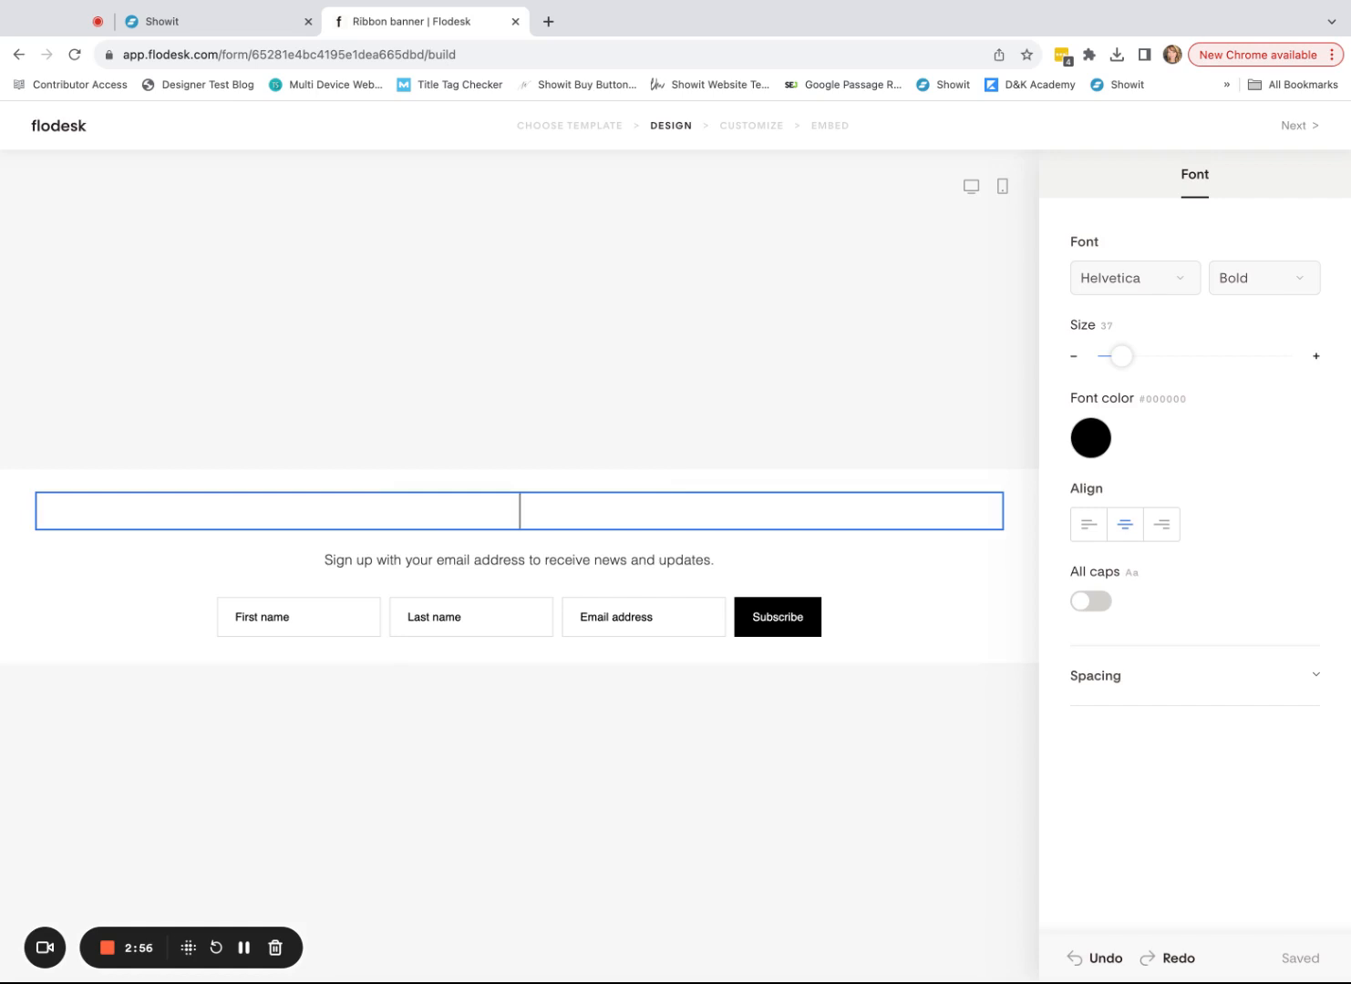
left_click(670, 547)
triple_click(286, 541)
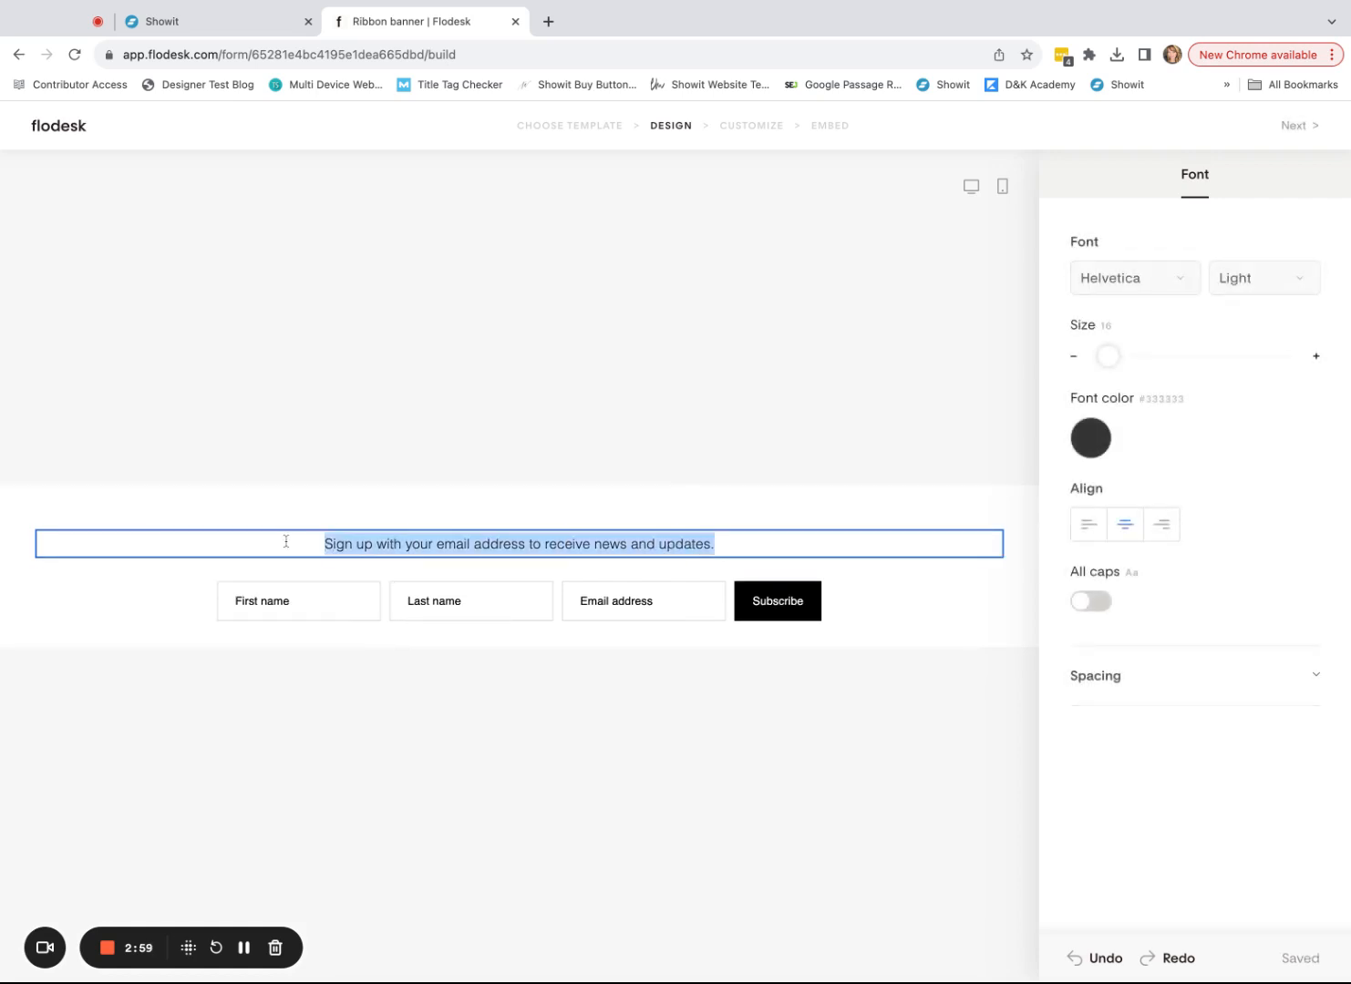
key("BackSpace")
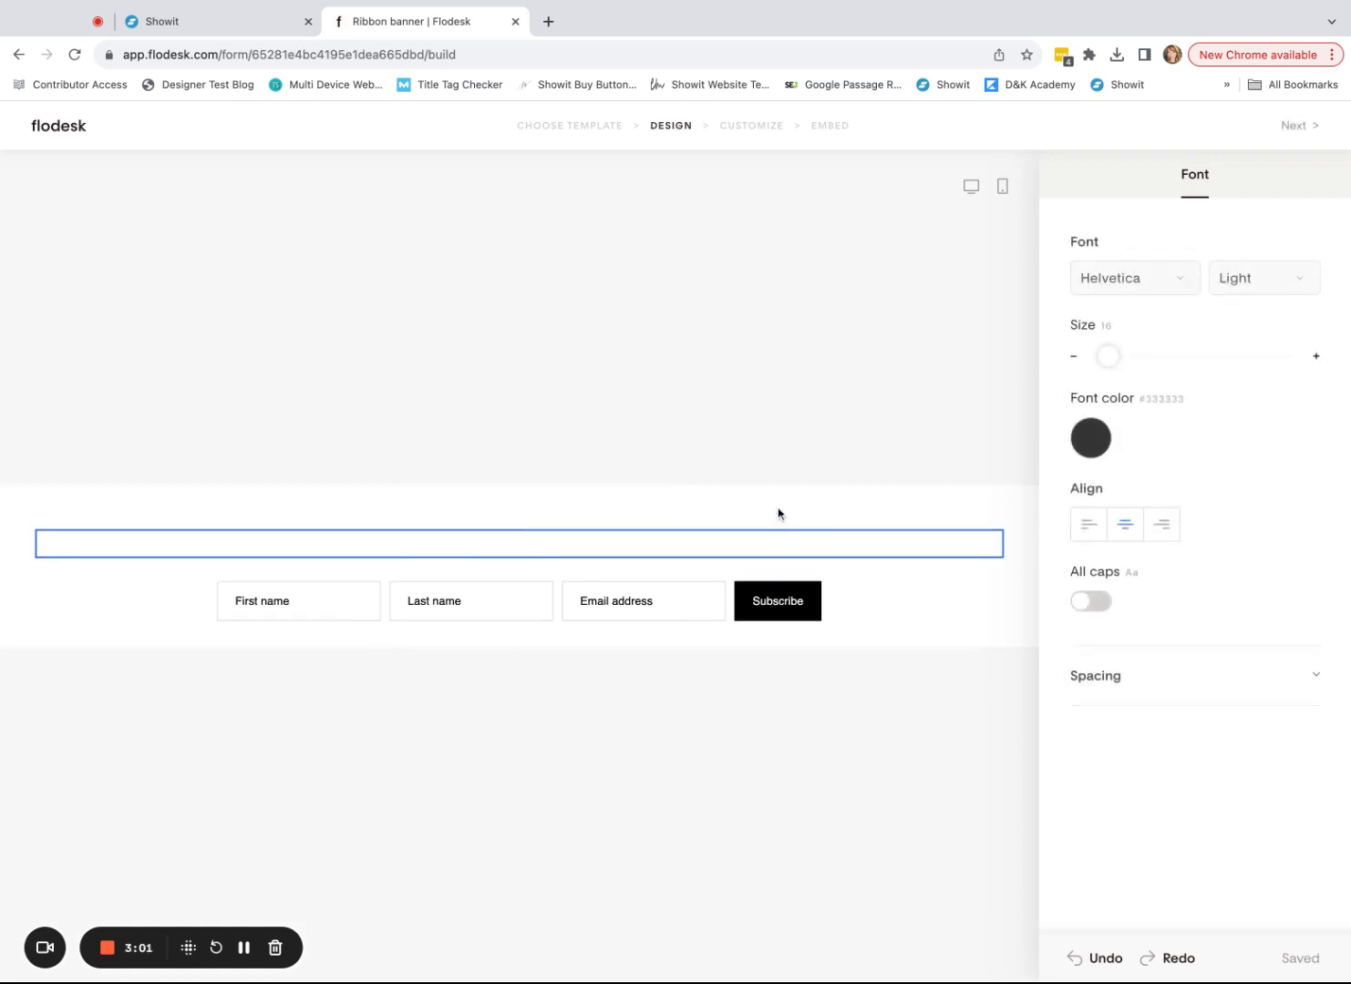
left_click(781, 515)
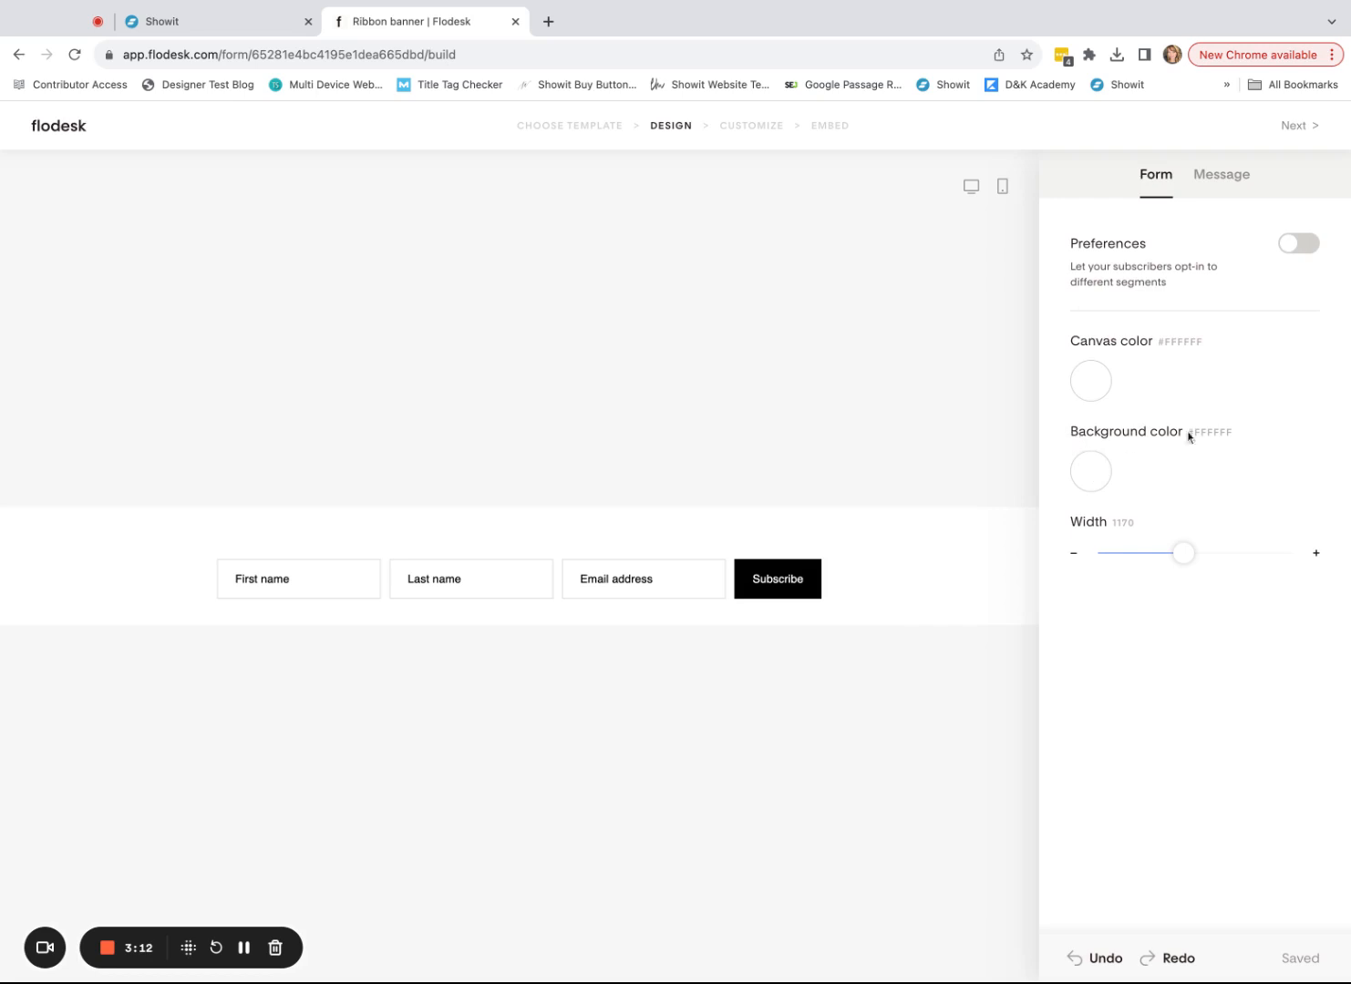
- Set both the form's background colour and canvas colour to transparent
left_click(1098, 477)
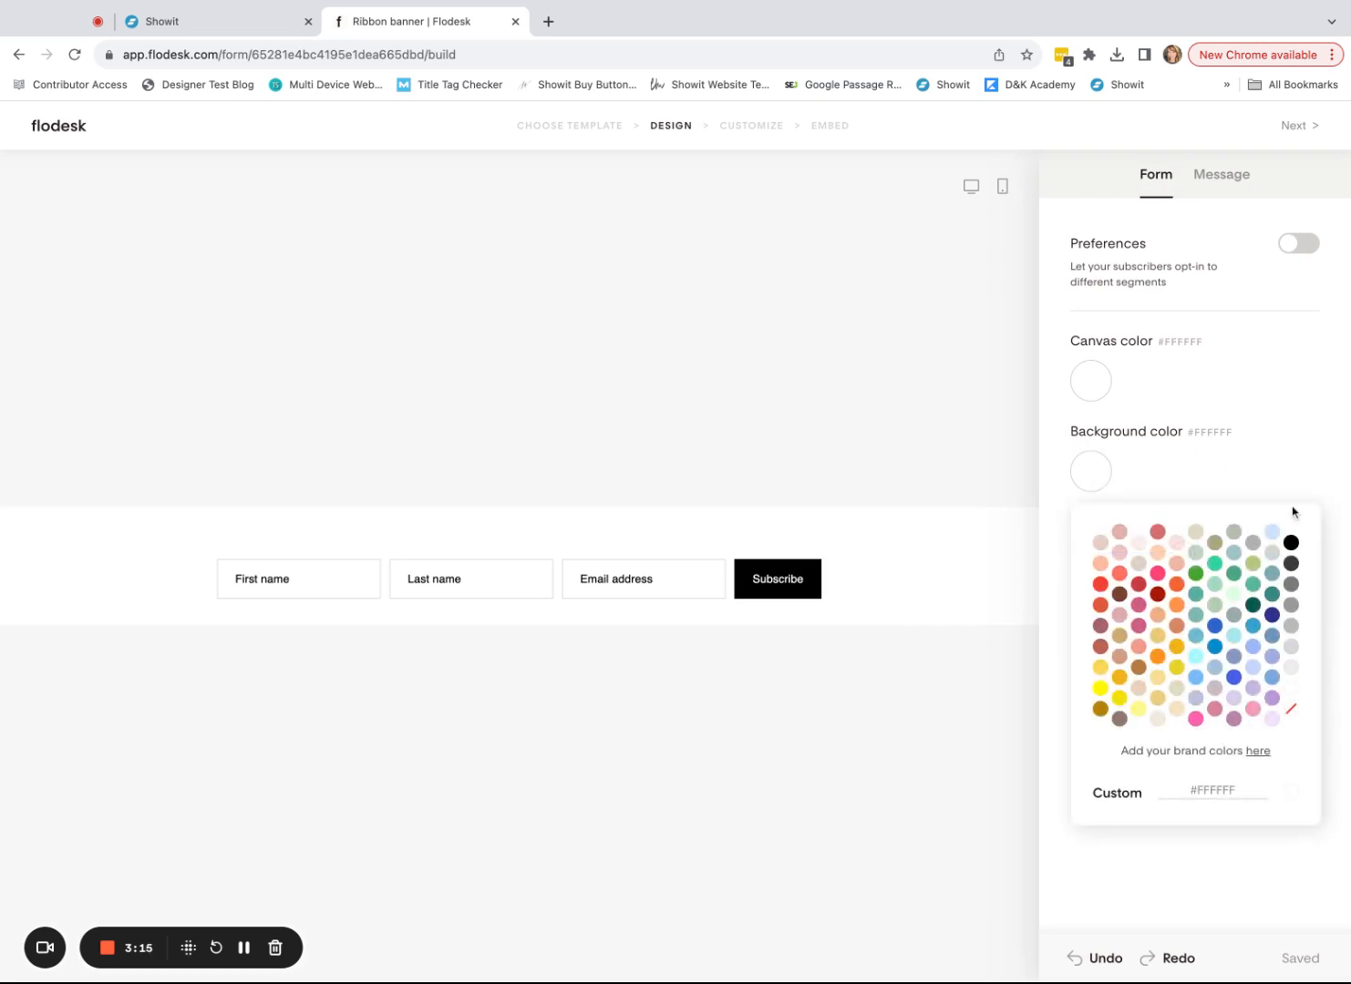
left_click(1291, 712)
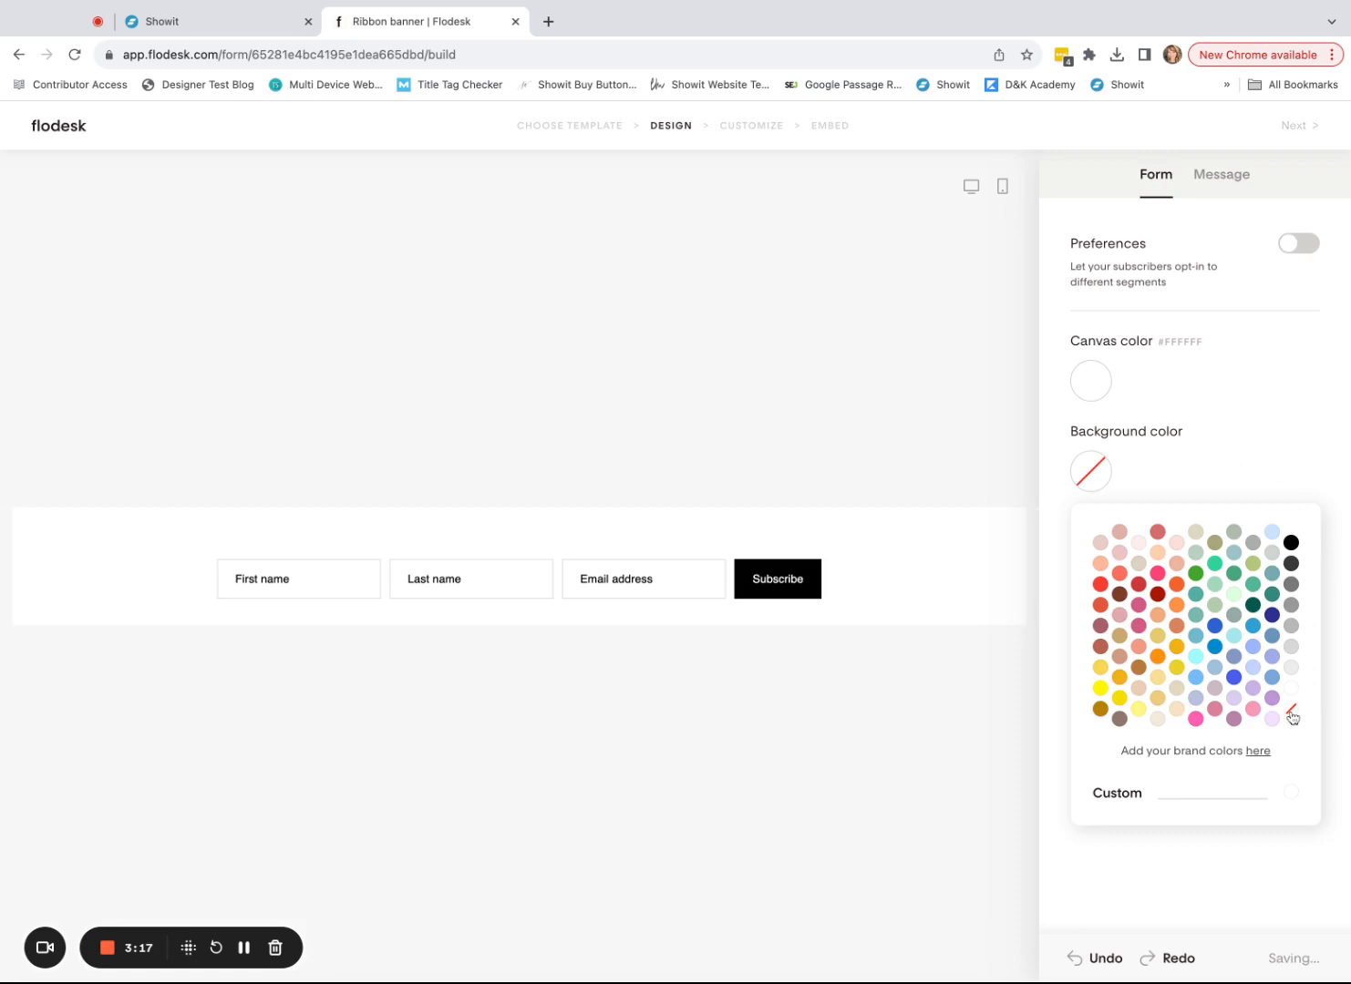
left_click(1277, 432)
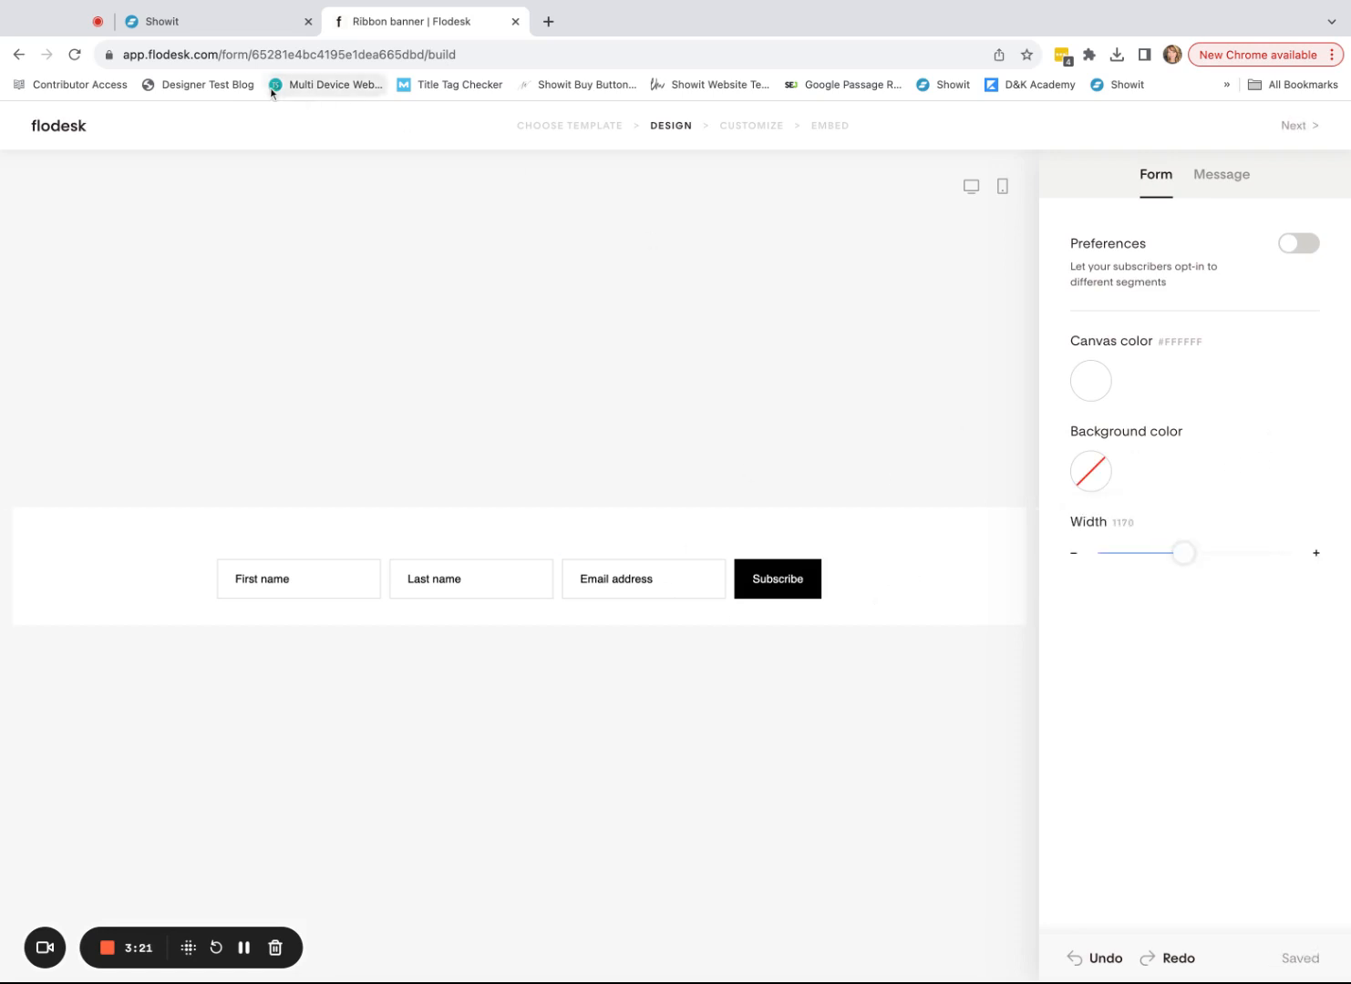
left_click(201, 32)
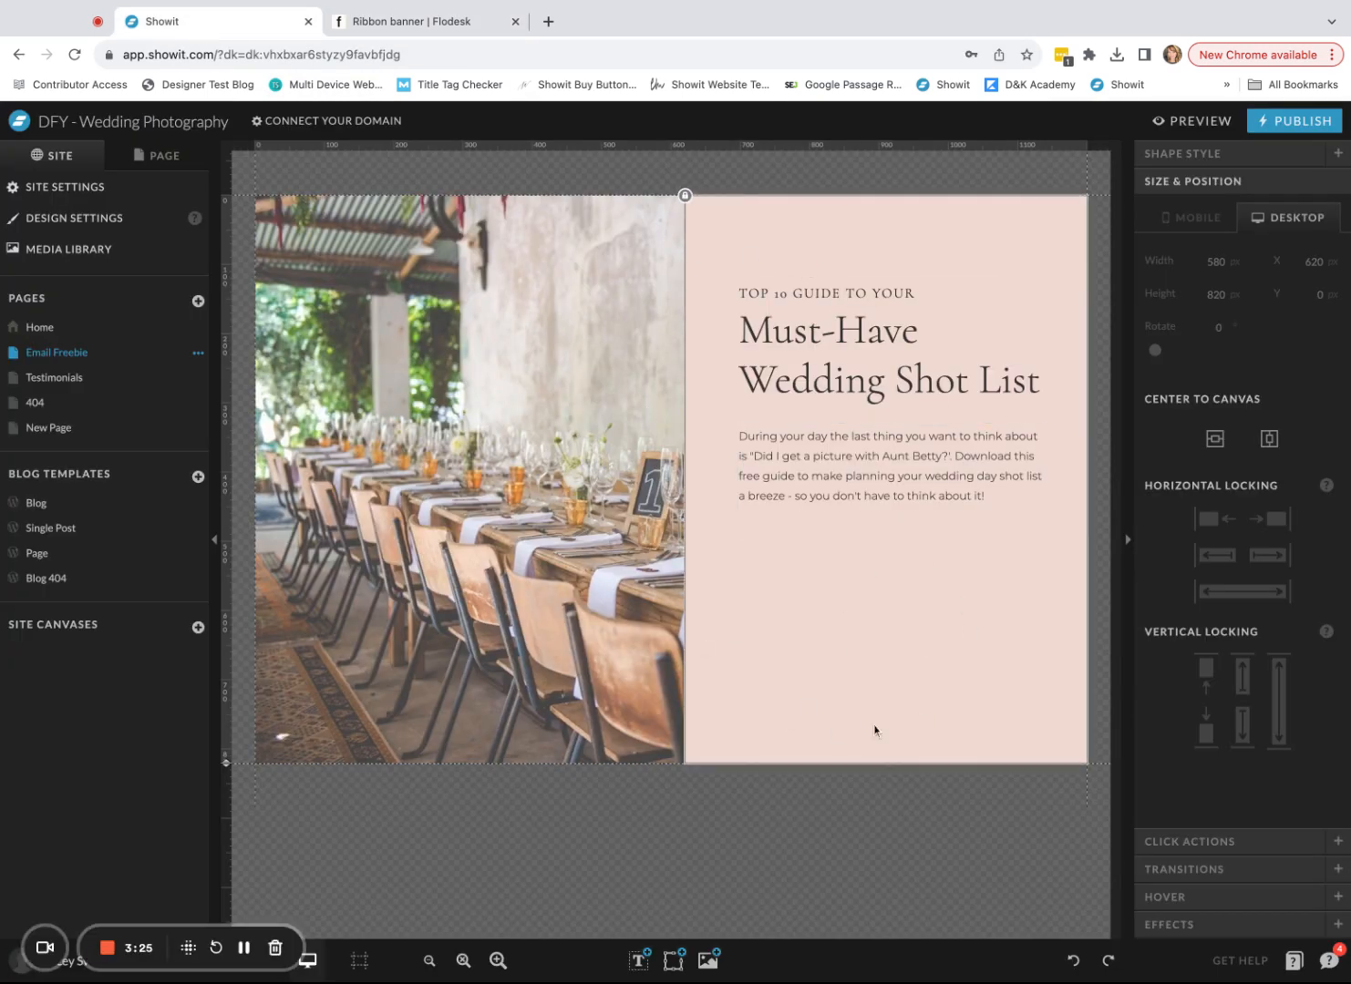
left_click(383, 26)
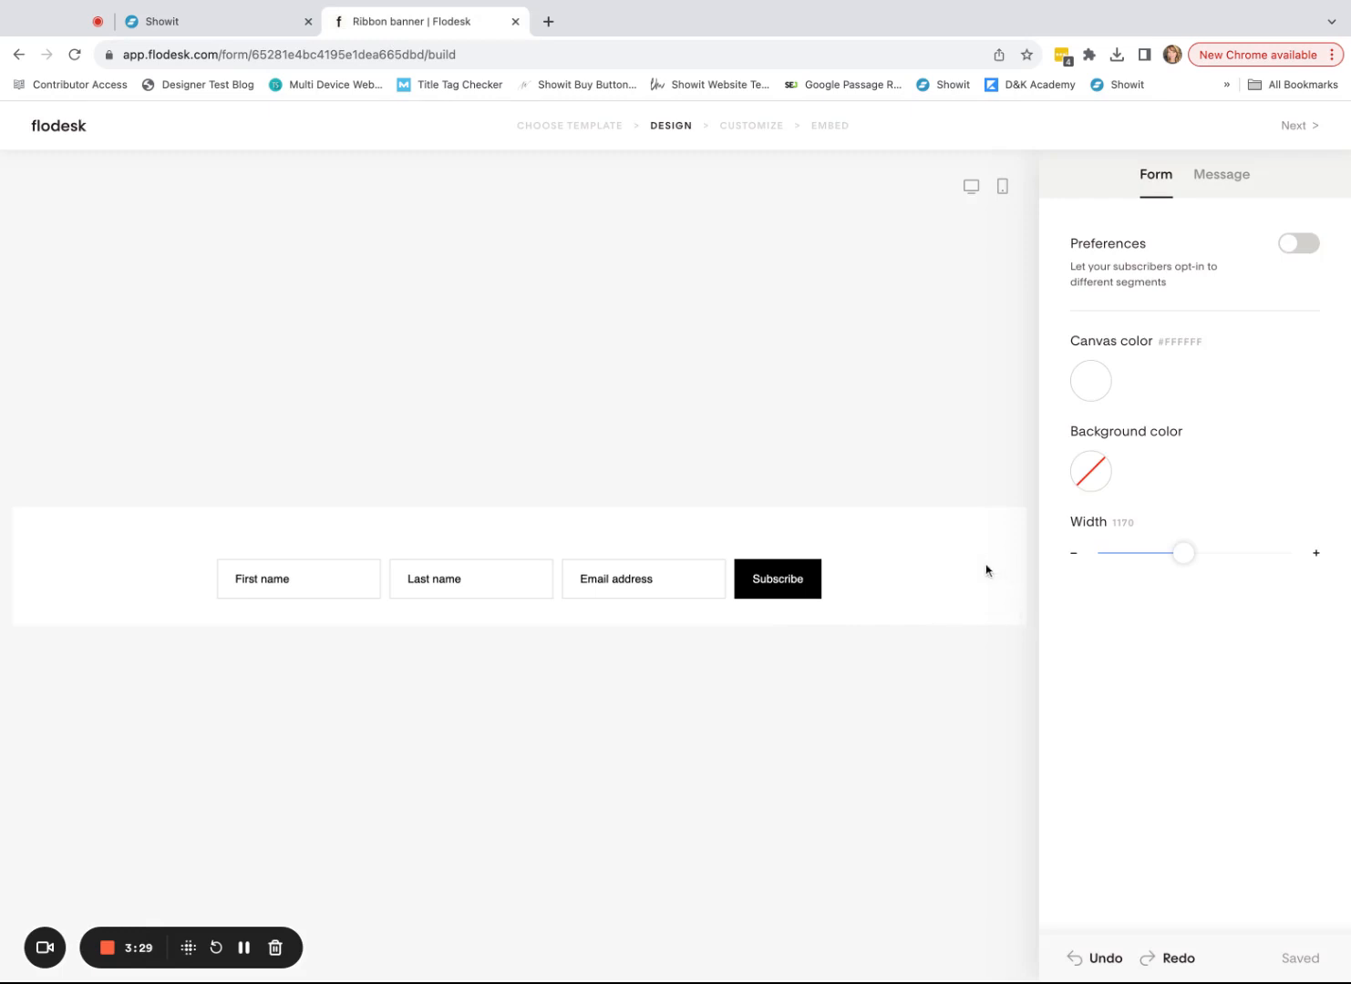
left_click(1093, 392)
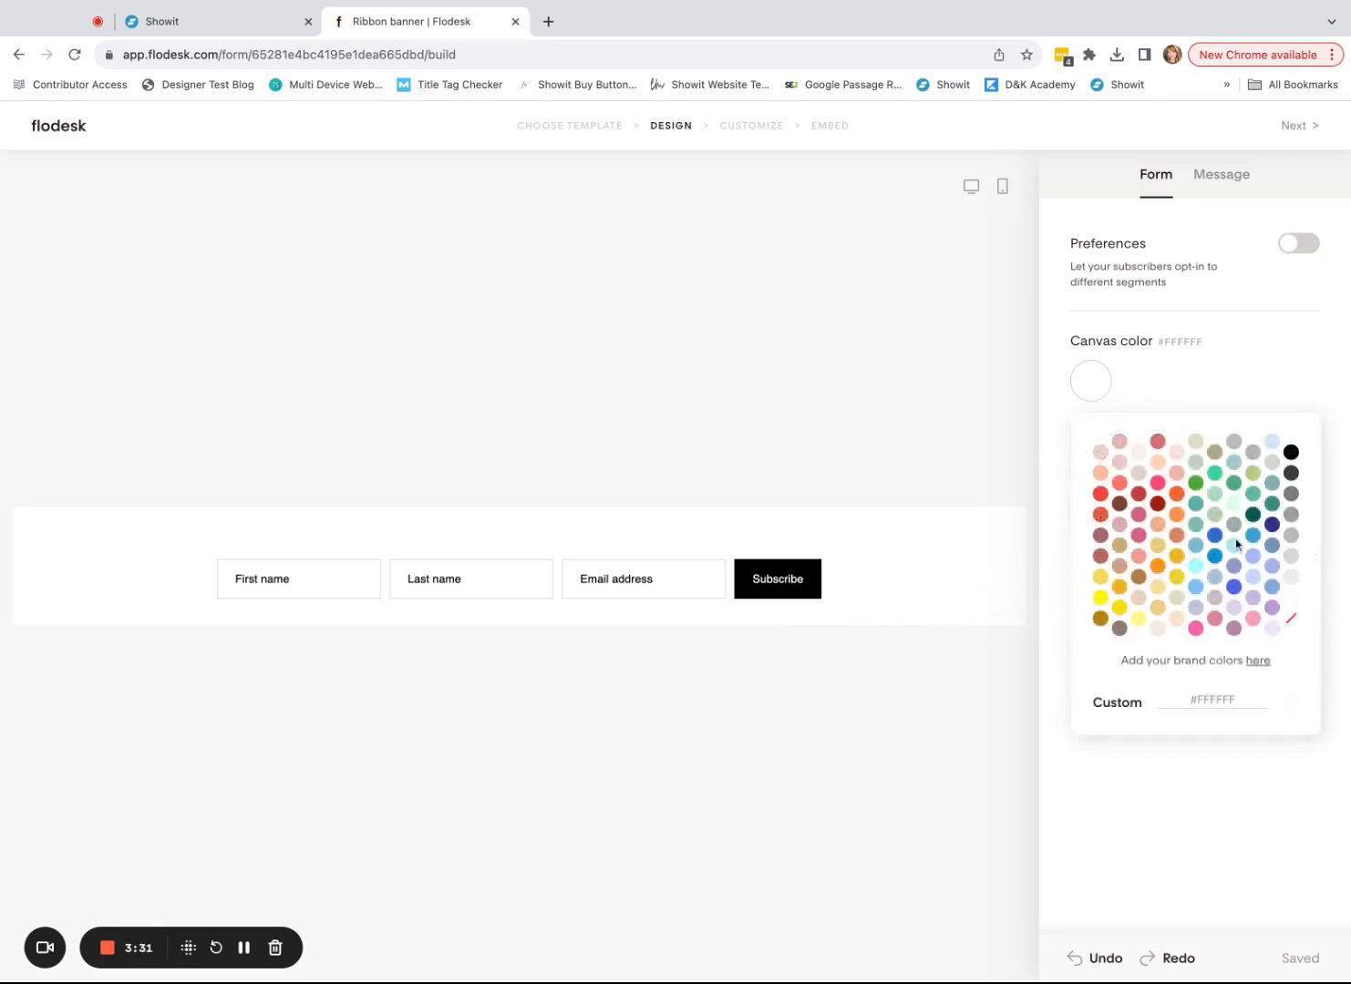
left_click(1290, 622)
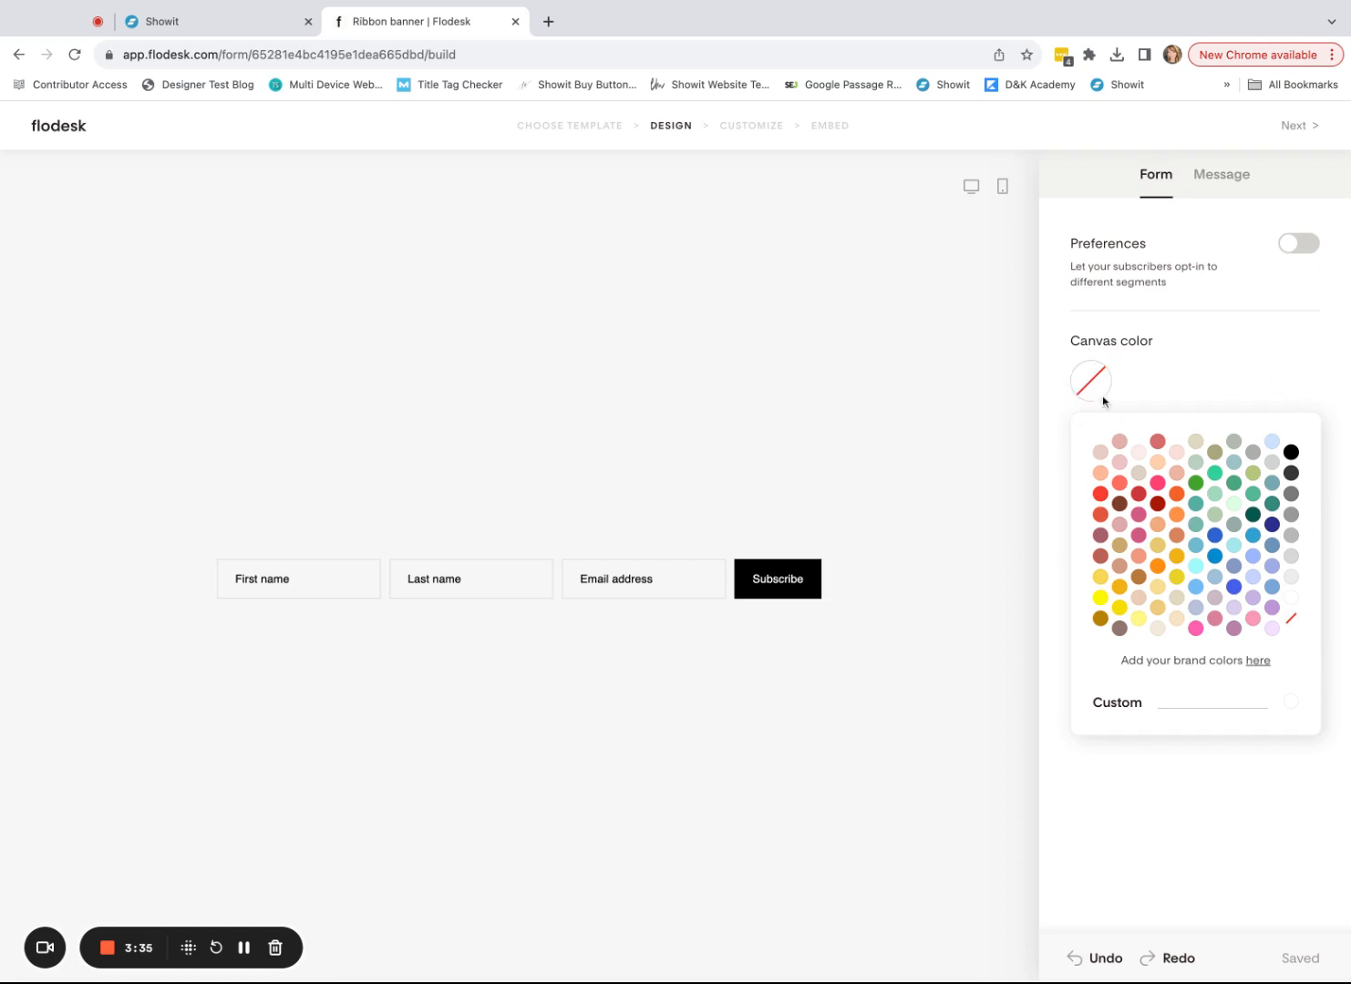
left_click(1155, 826)
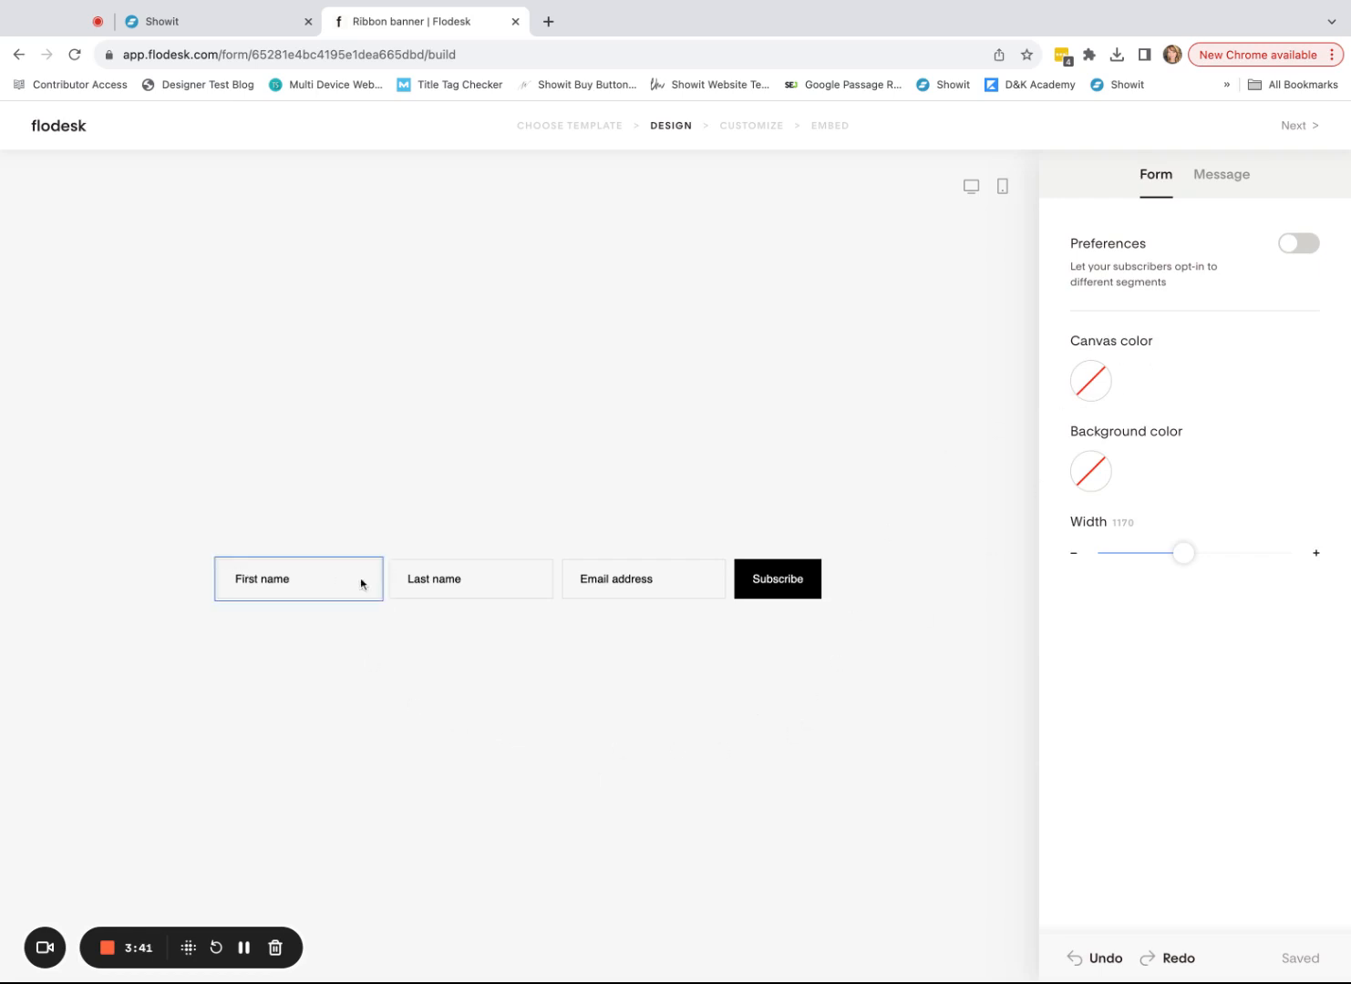
- Delete the Last name field, keeping First name, Email address and the button
left_click(339, 588)
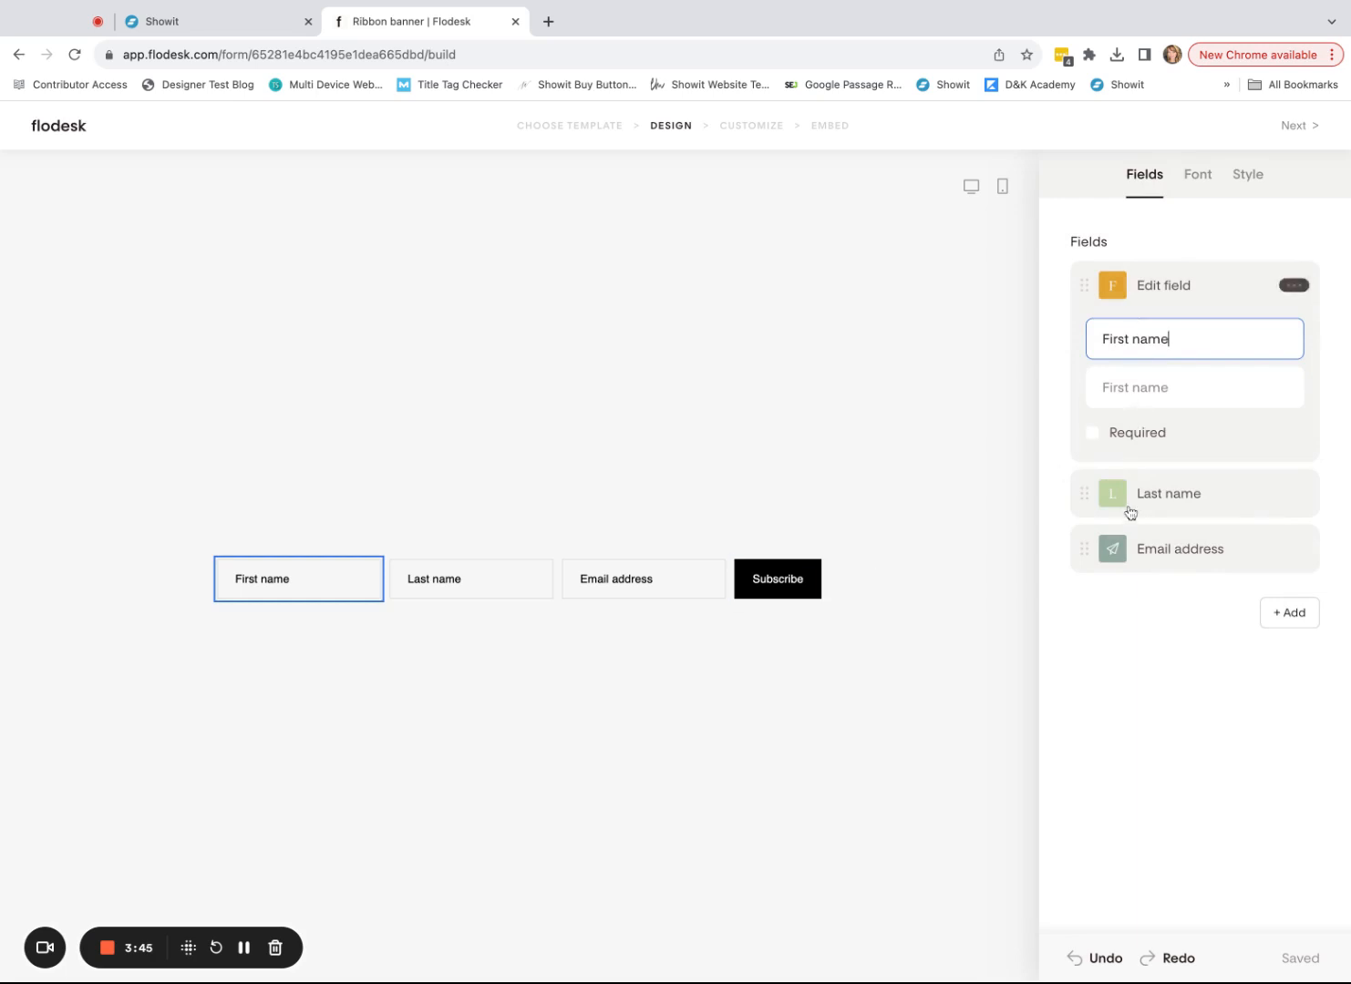
left_click(1293, 284)
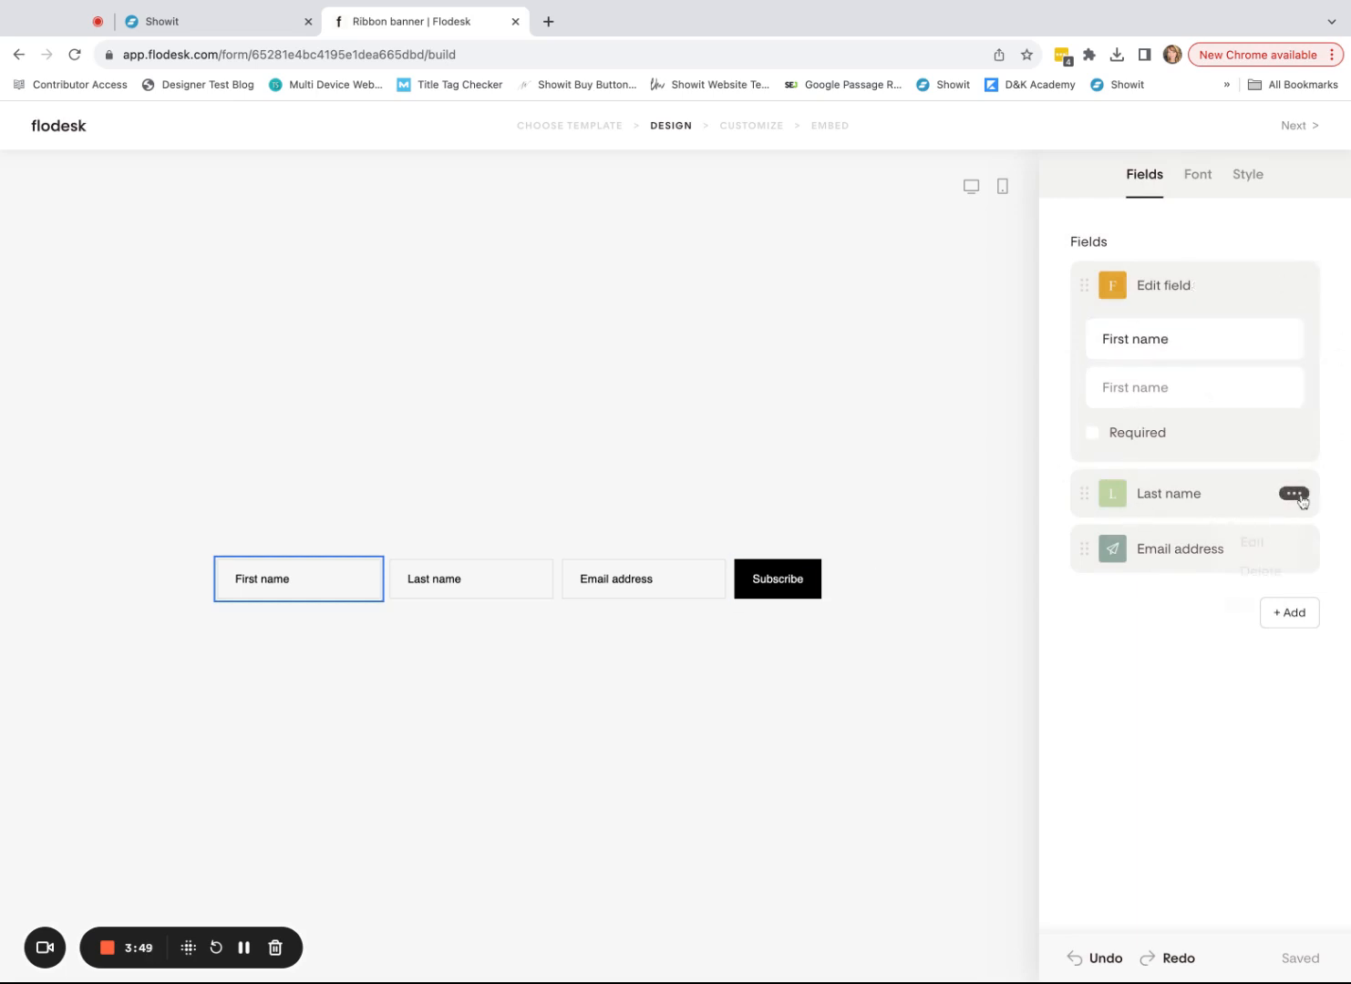
left_click(1295, 494)
left_click(1273, 574)
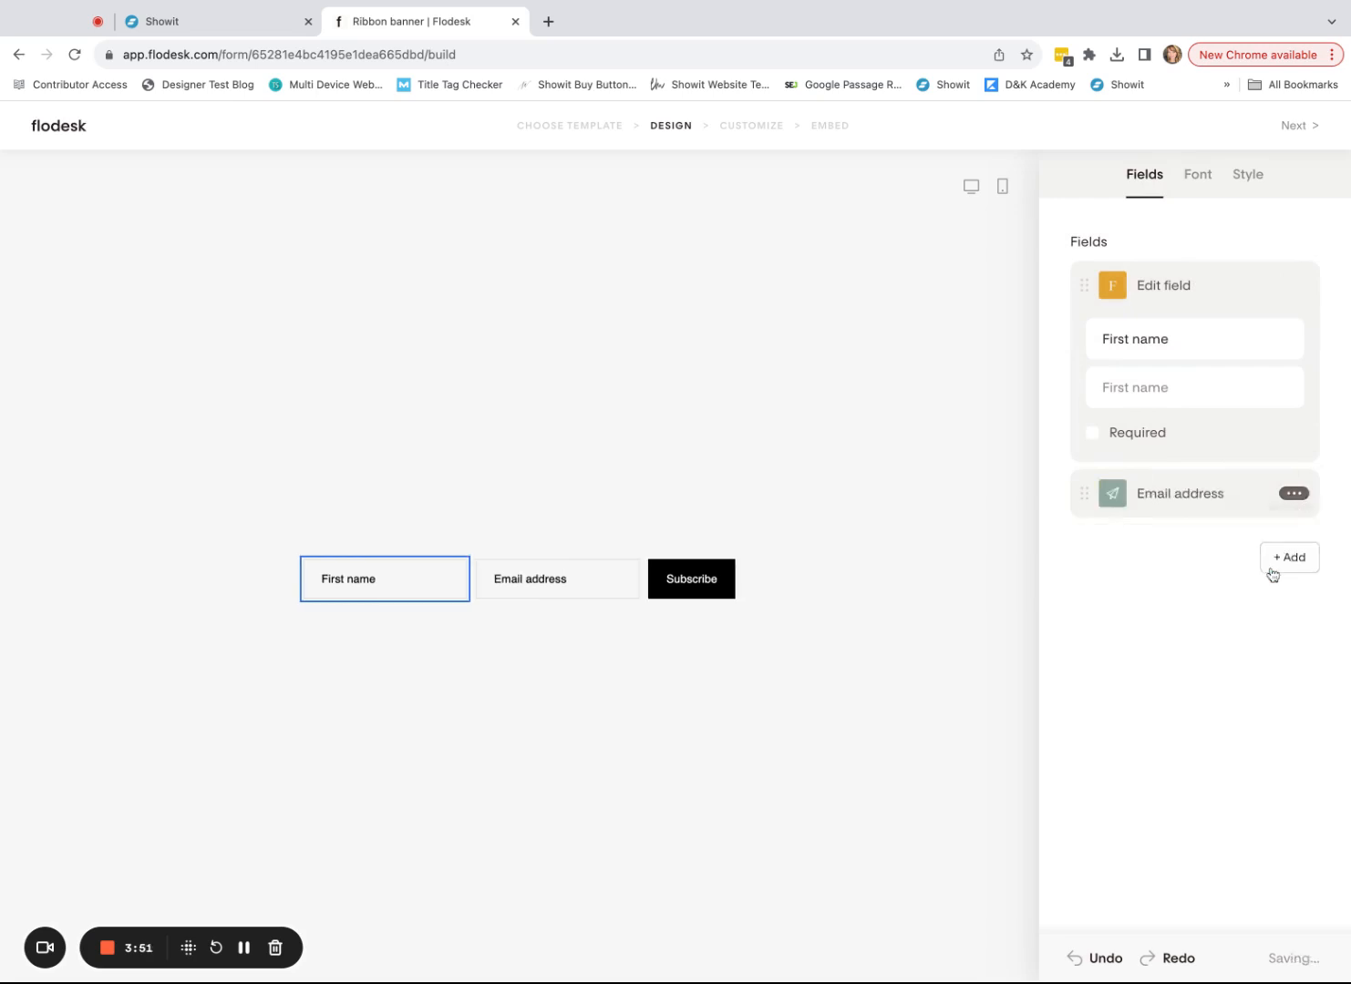
left_click(532, 584)
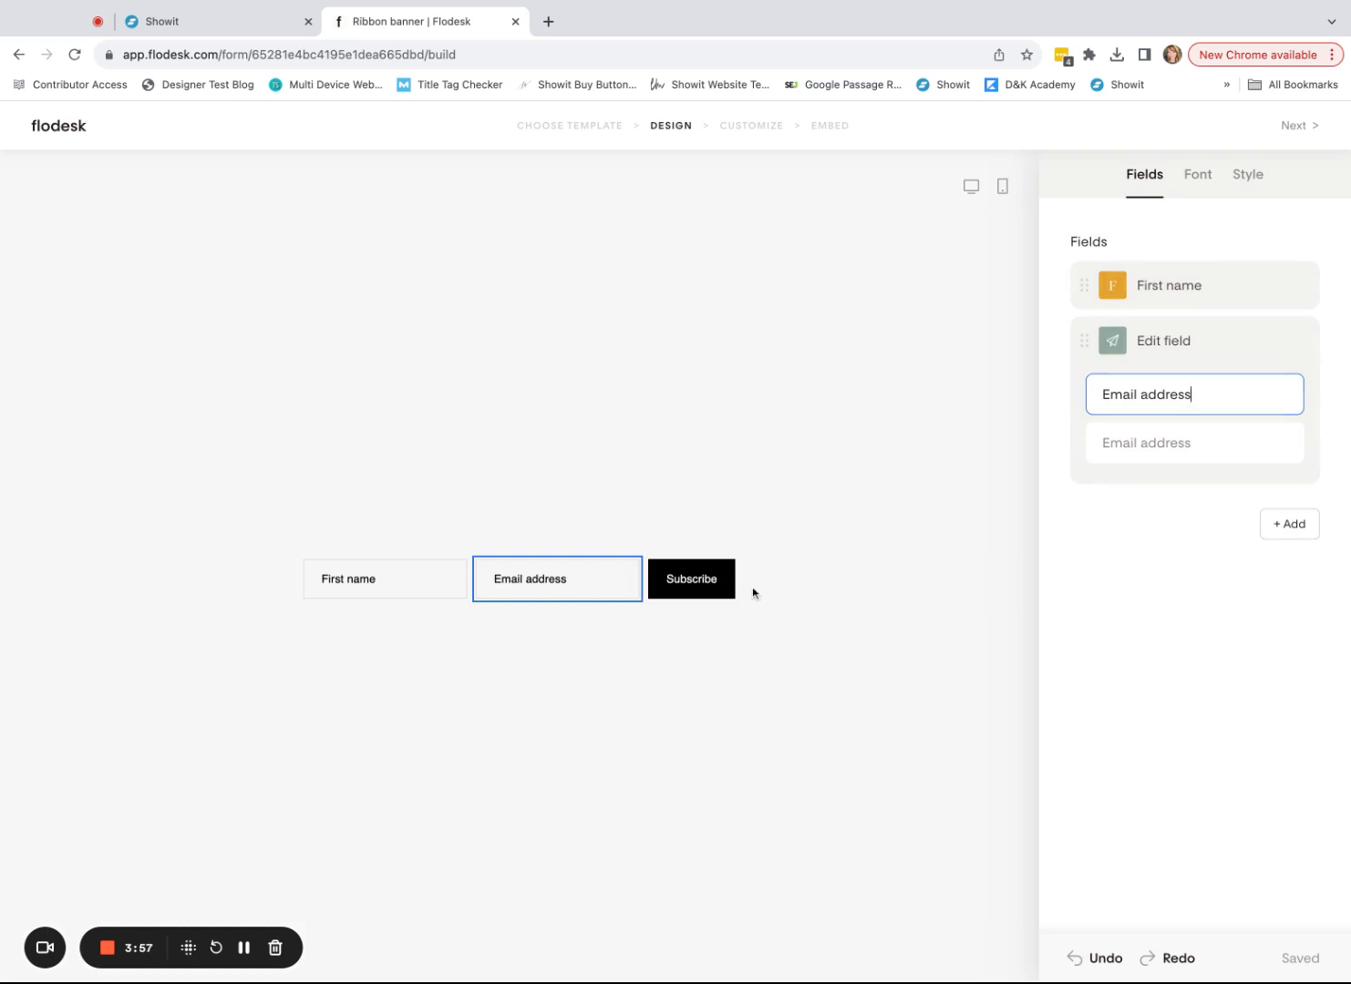
left_click(689, 578)
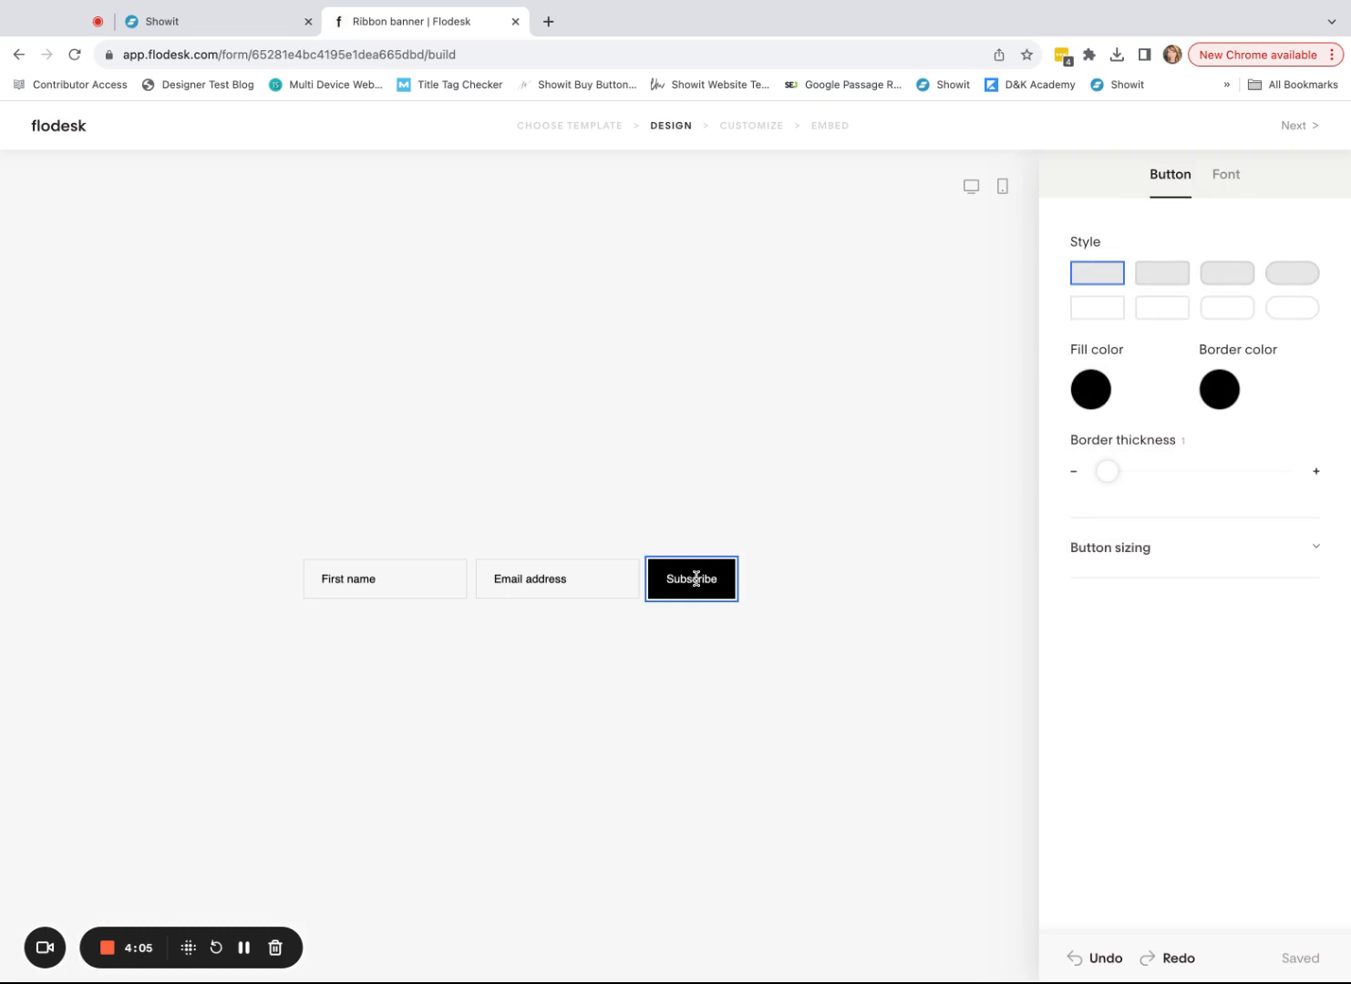
- Change the submit button label from 'Subscribe' to 'Download The Guide'
double_click(692, 581)
type("Down")
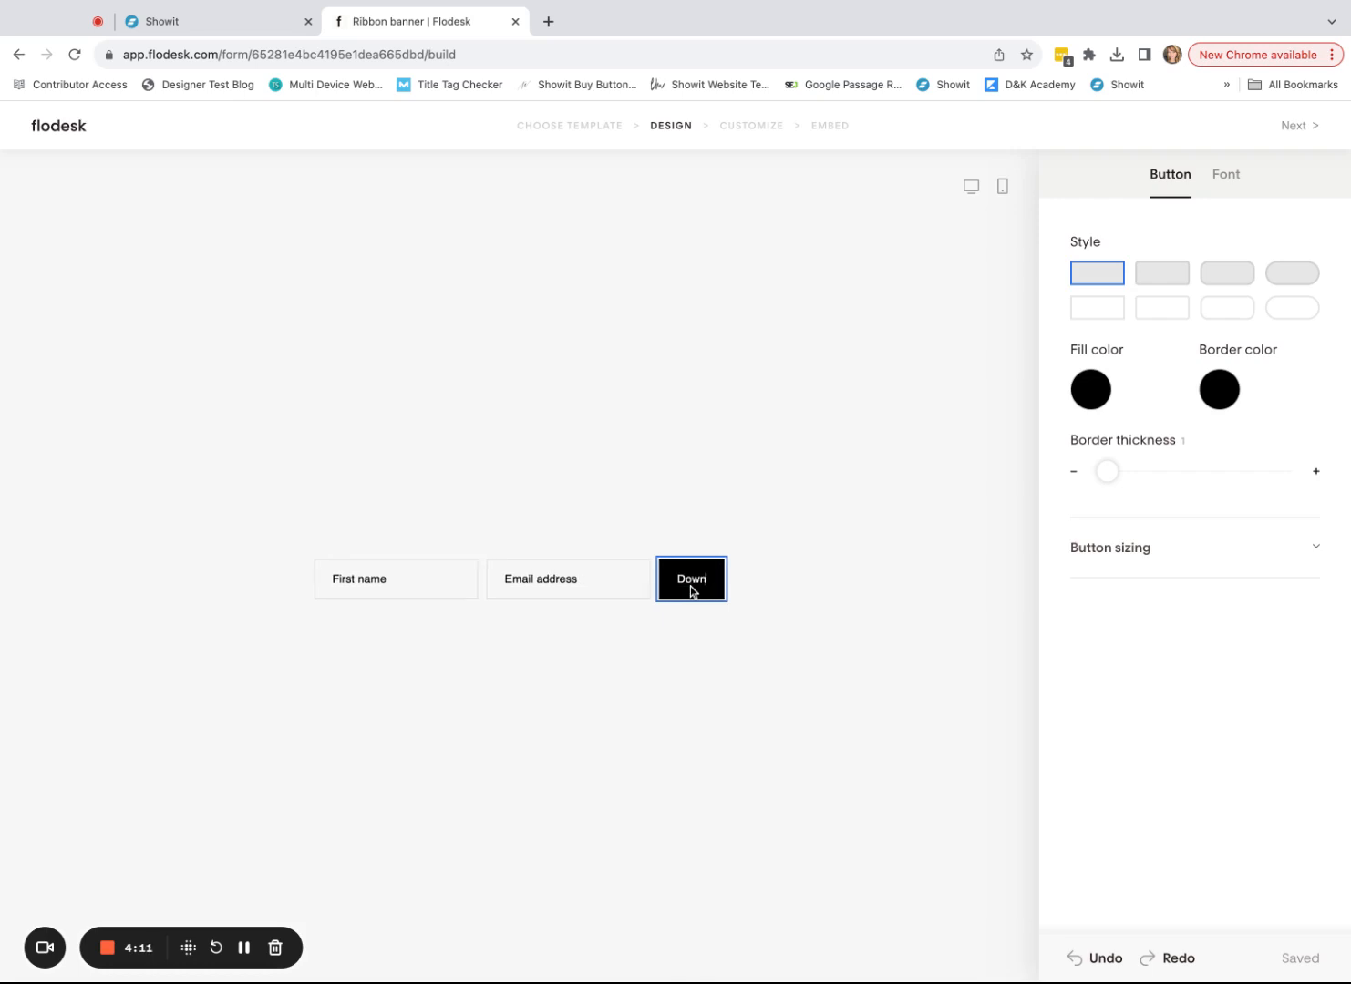
type("load The Guide")
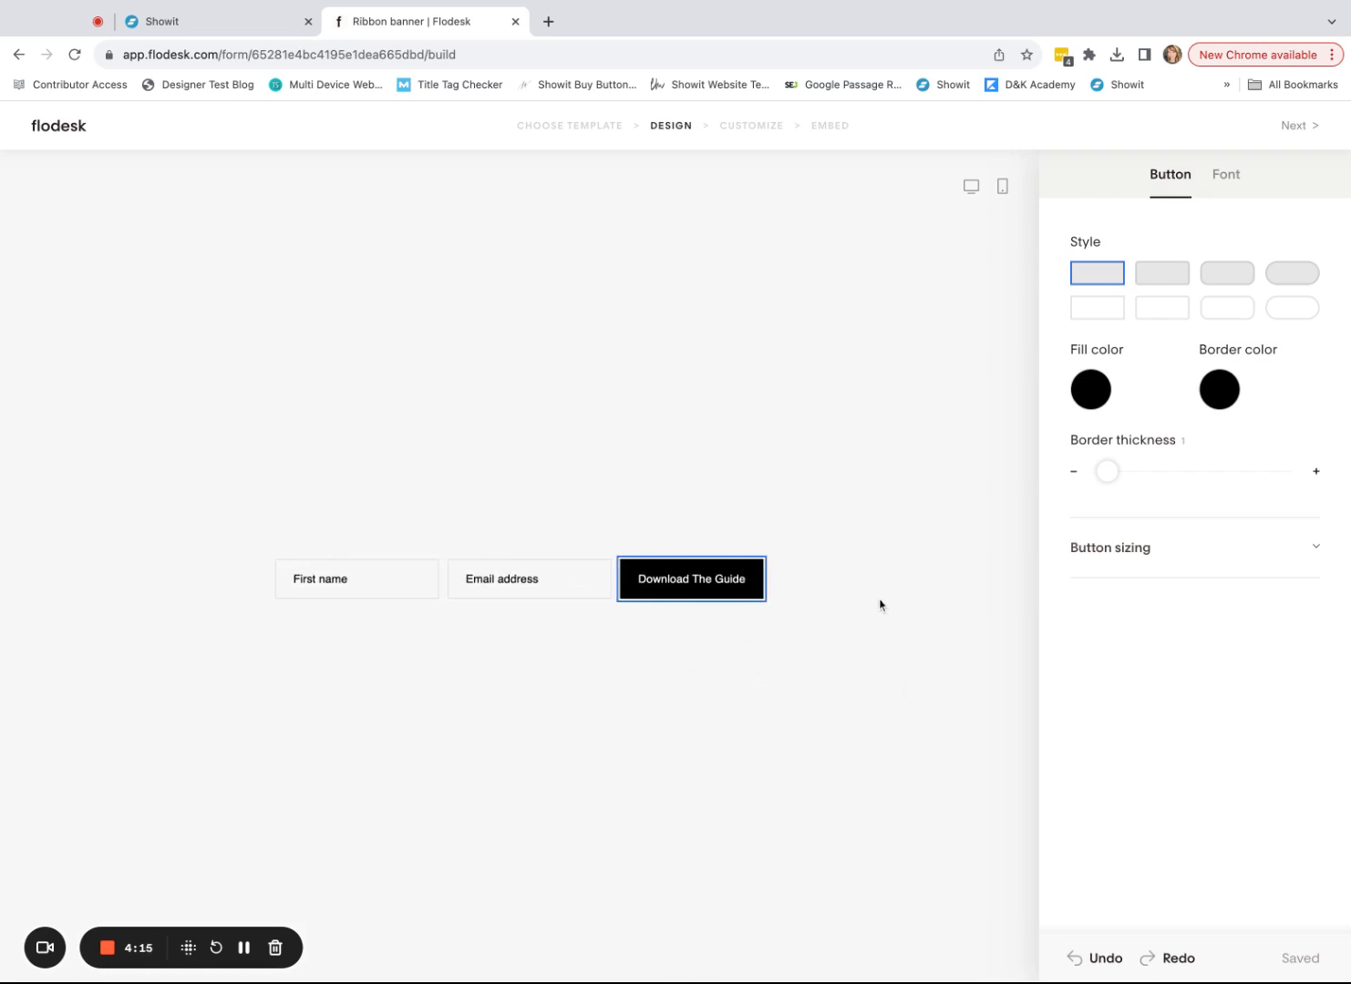
- Give the button rounded corners and the input fields a grey-filled rounded style
left_click(1232, 279)
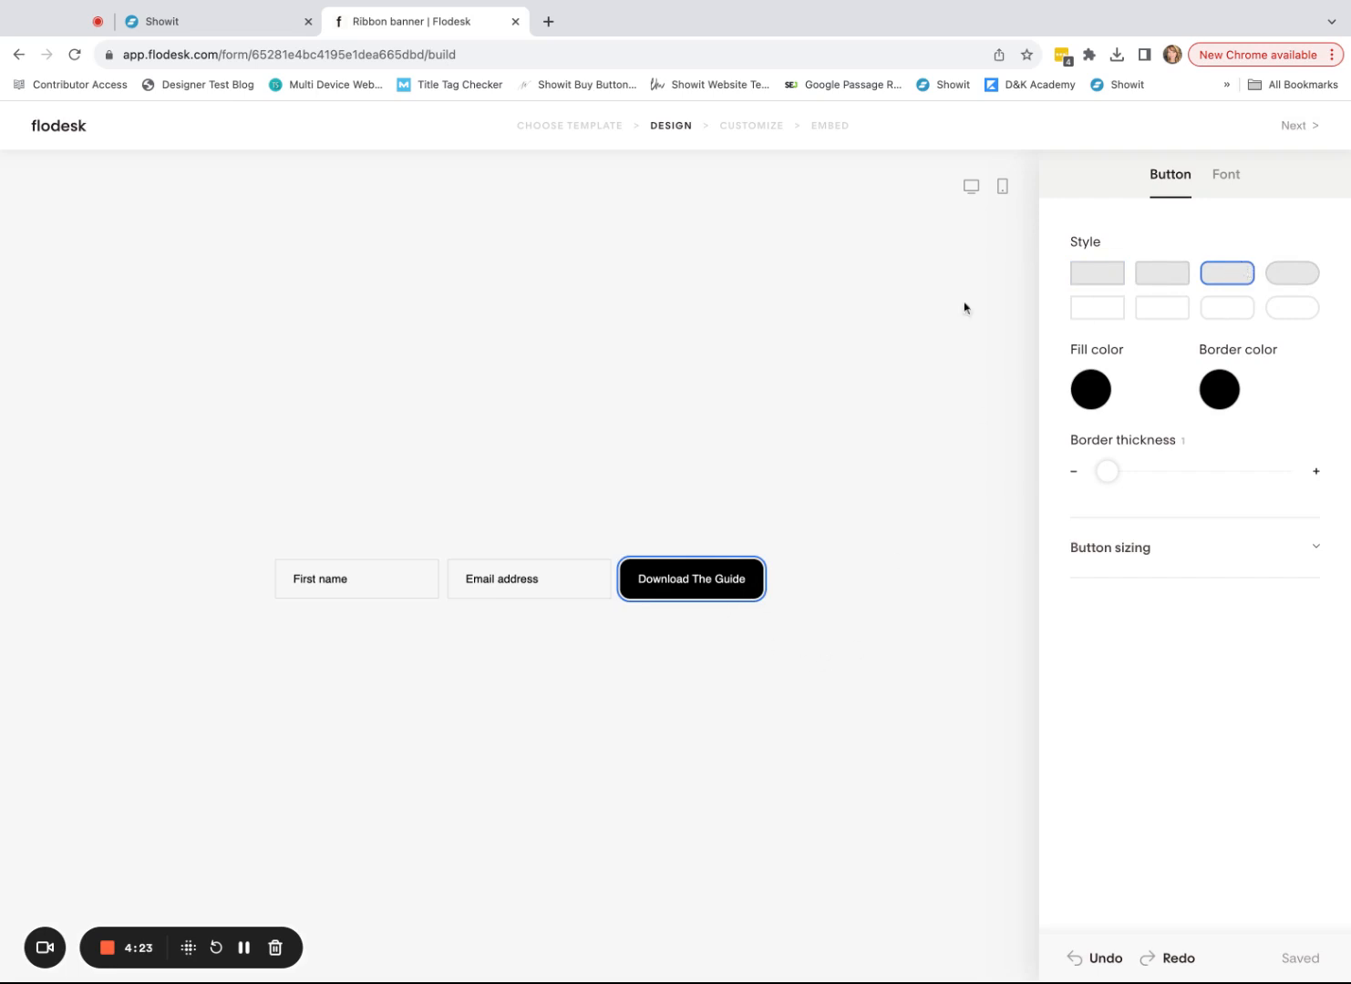
left_click(575, 583)
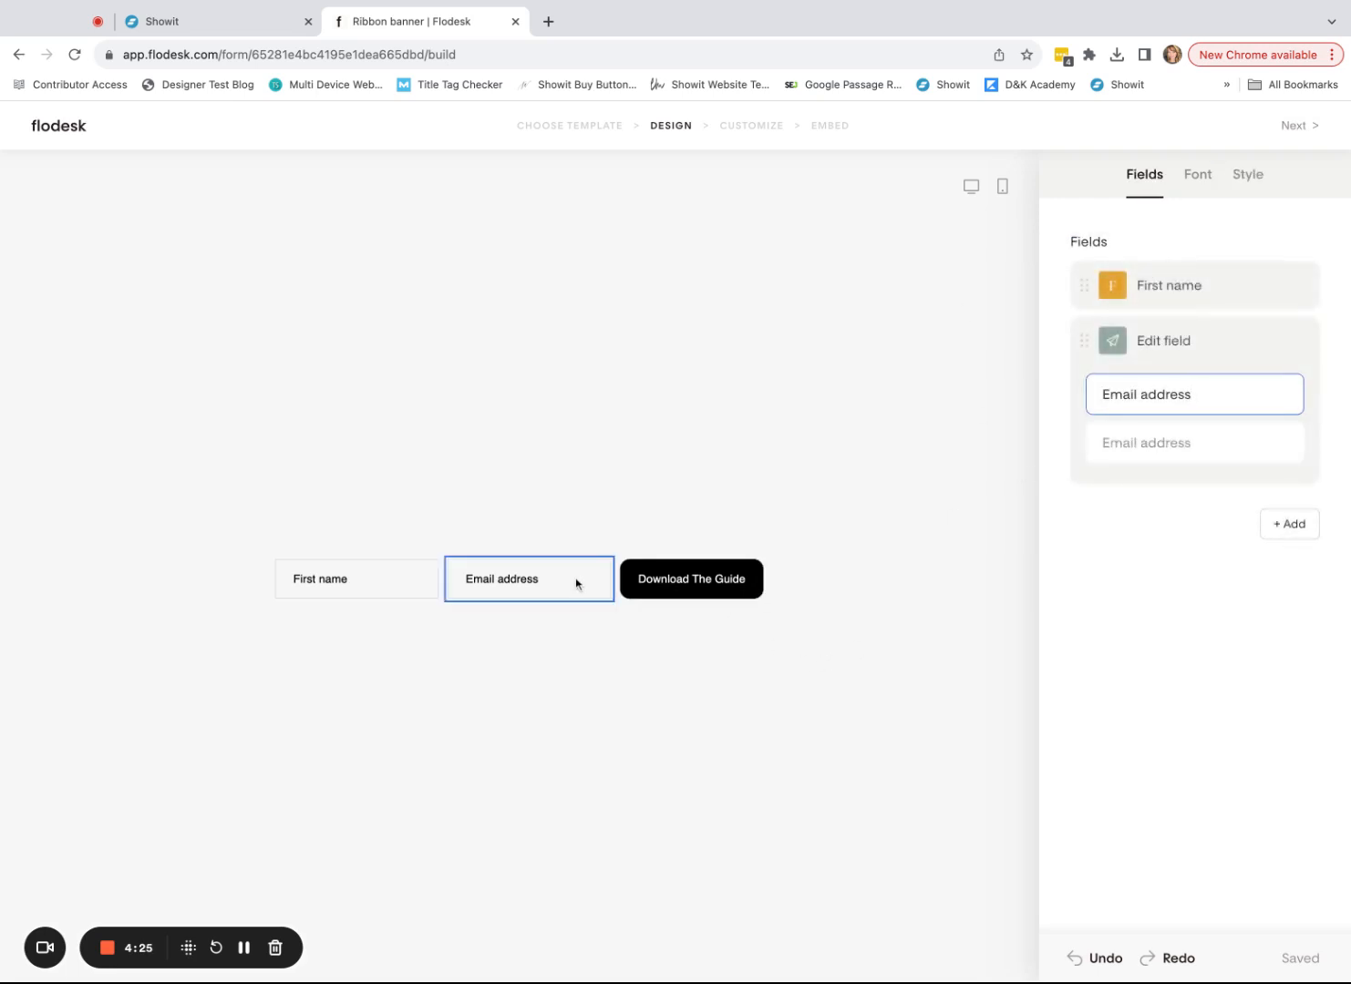
left_click(1193, 574)
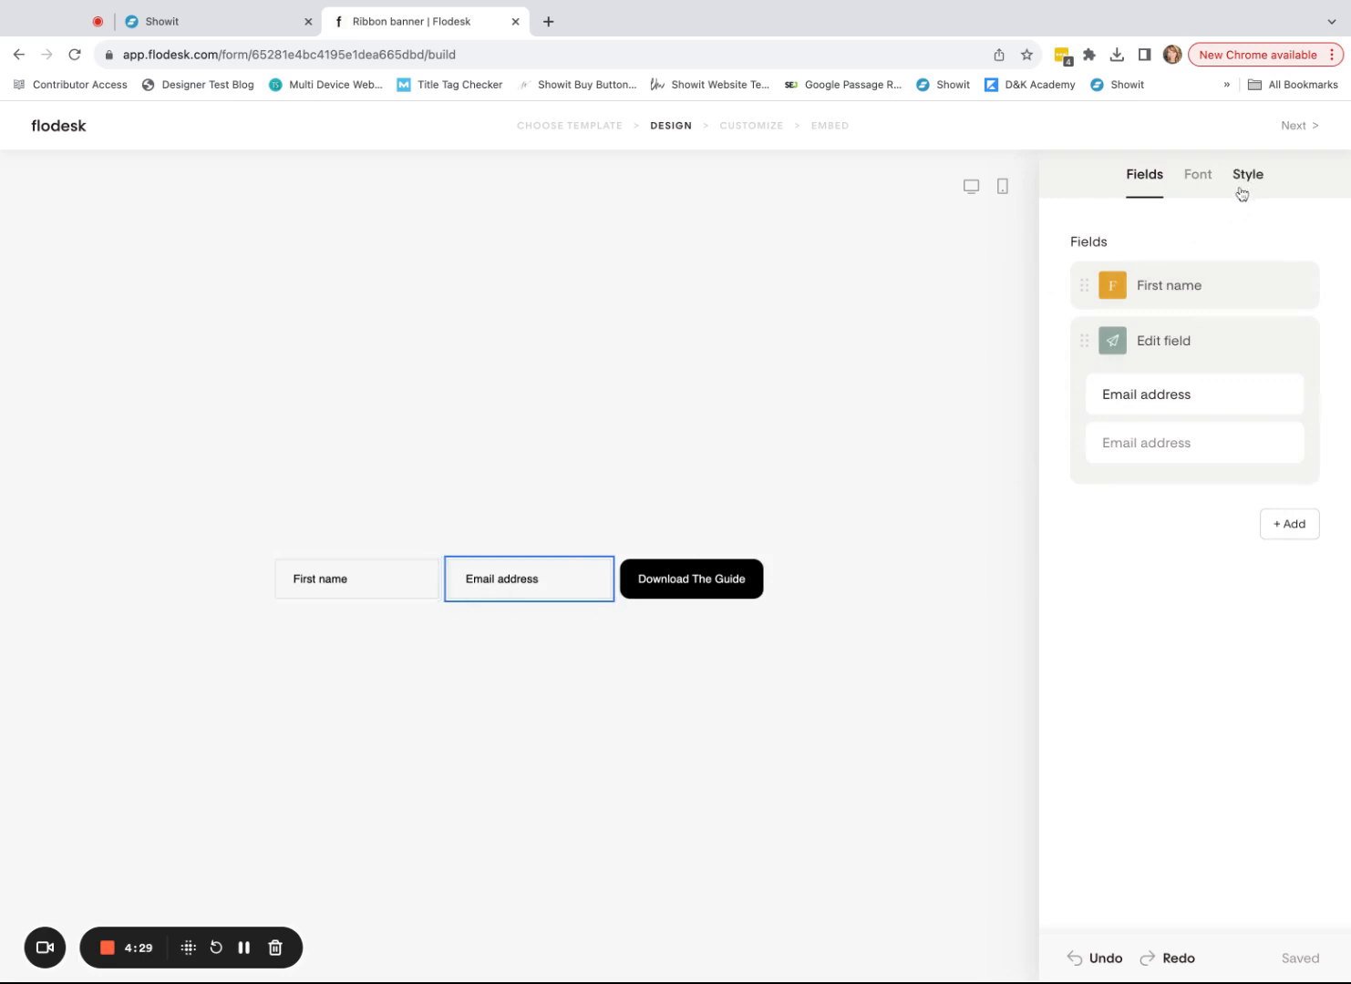
left_click(377, 583)
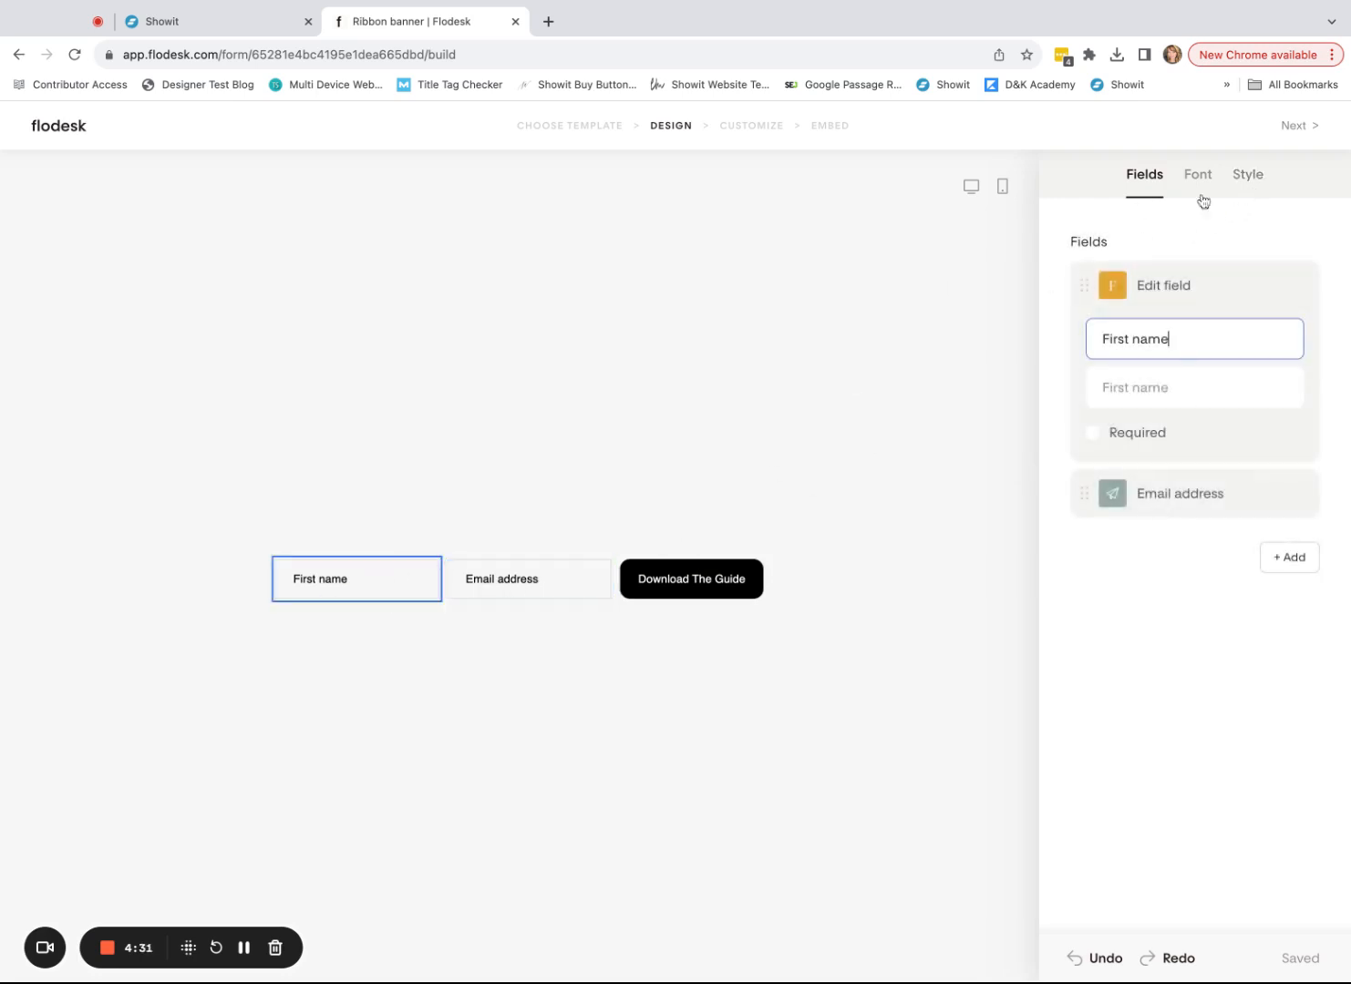
left_click(1257, 186)
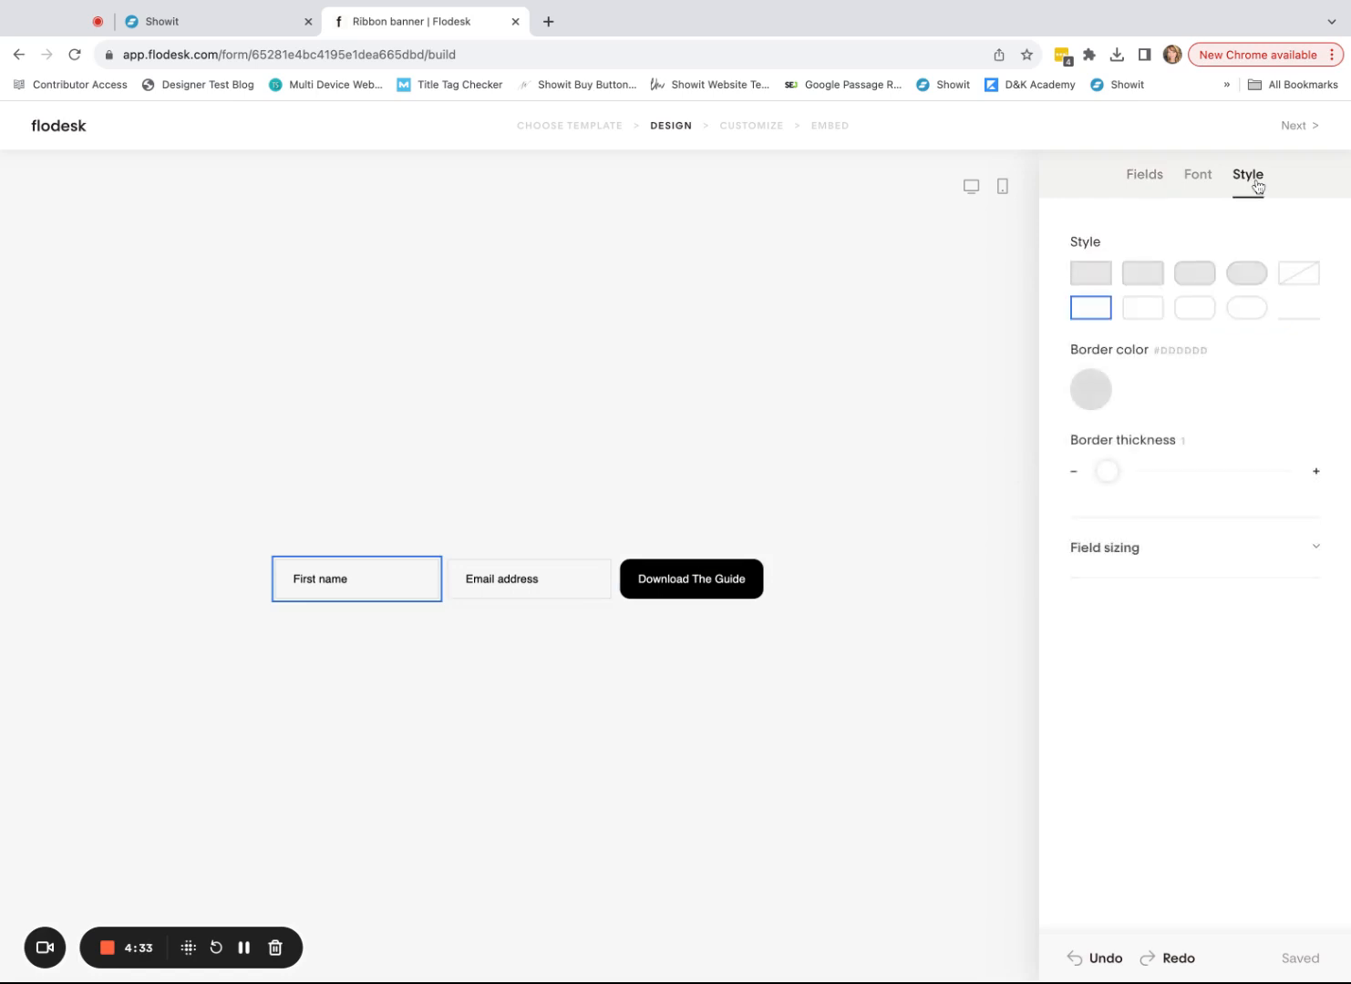
left_click(1194, 278)
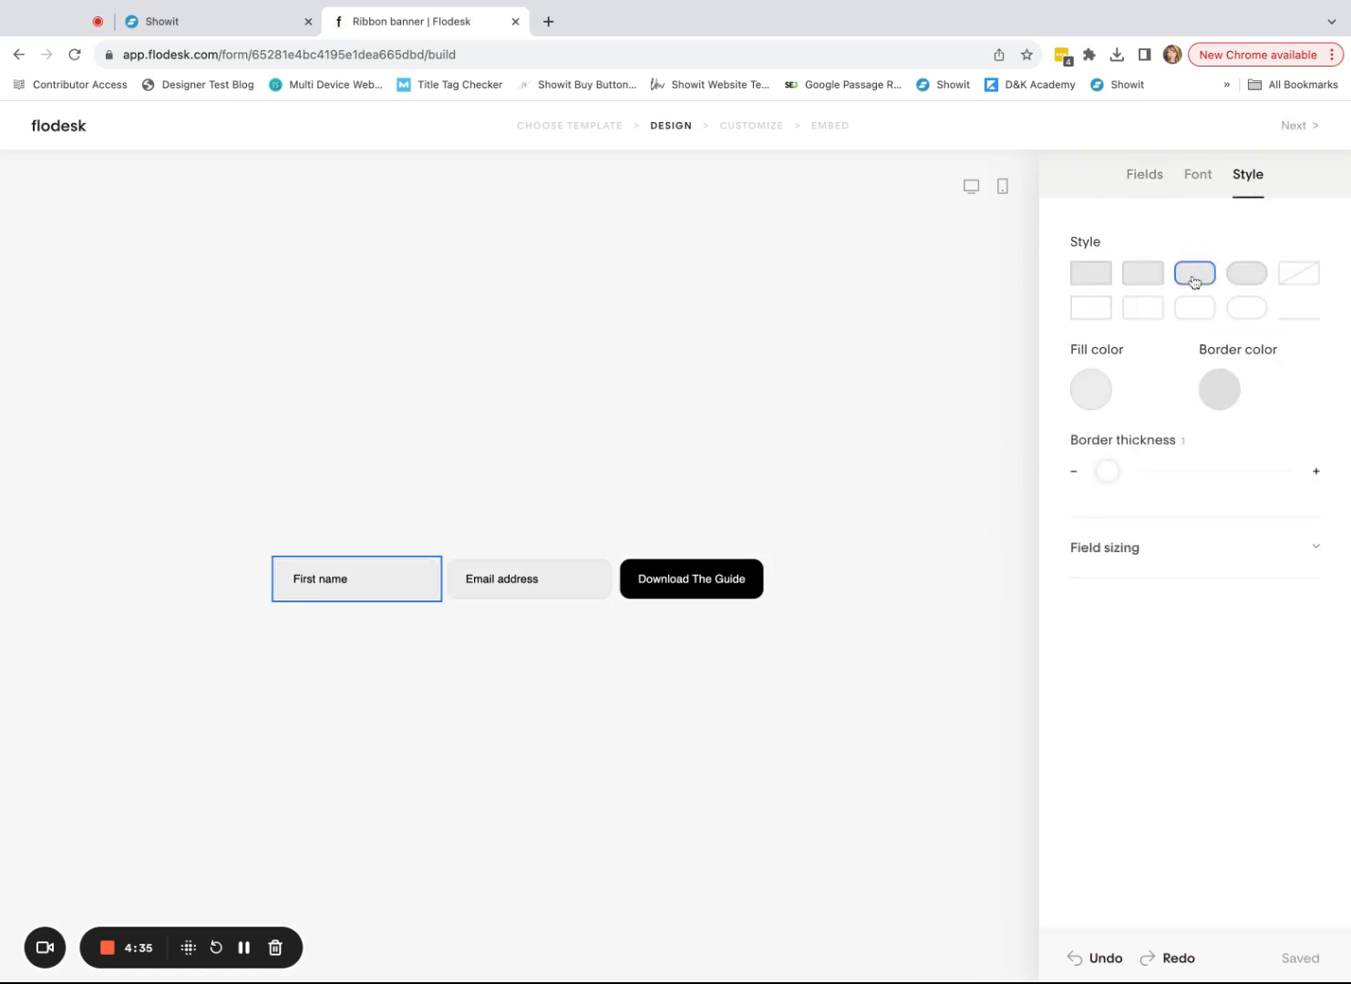
- Browse the available fonts for the fields, then go to the Showit freebie page
left_click(1190, 179)
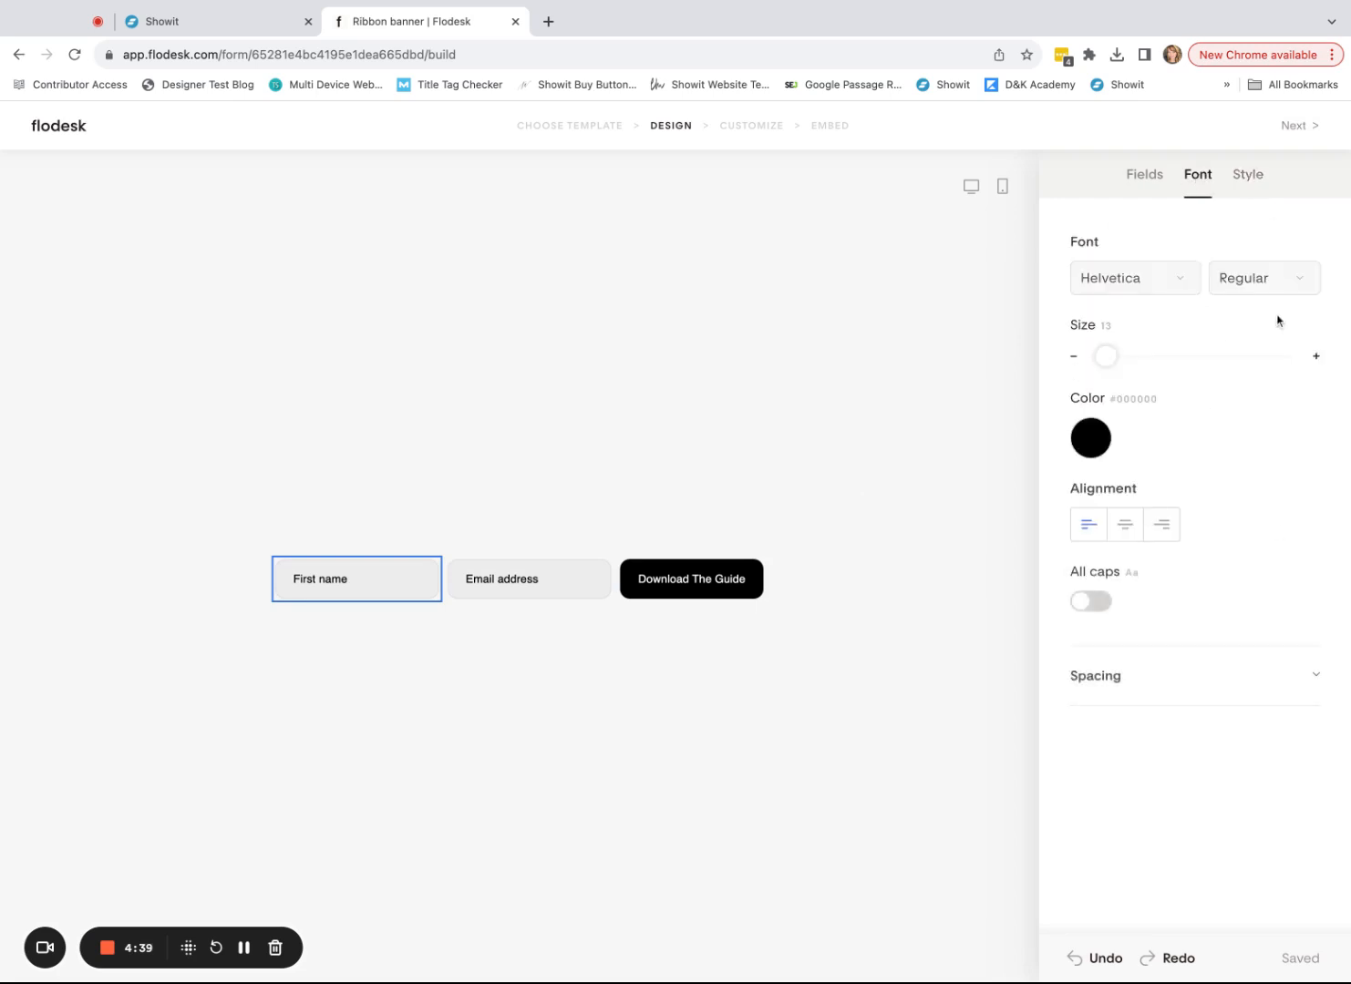
left_click(1173, 276)
scroll(1227, 532, "down", 5)
scroll(1230, 529, "down", 10)
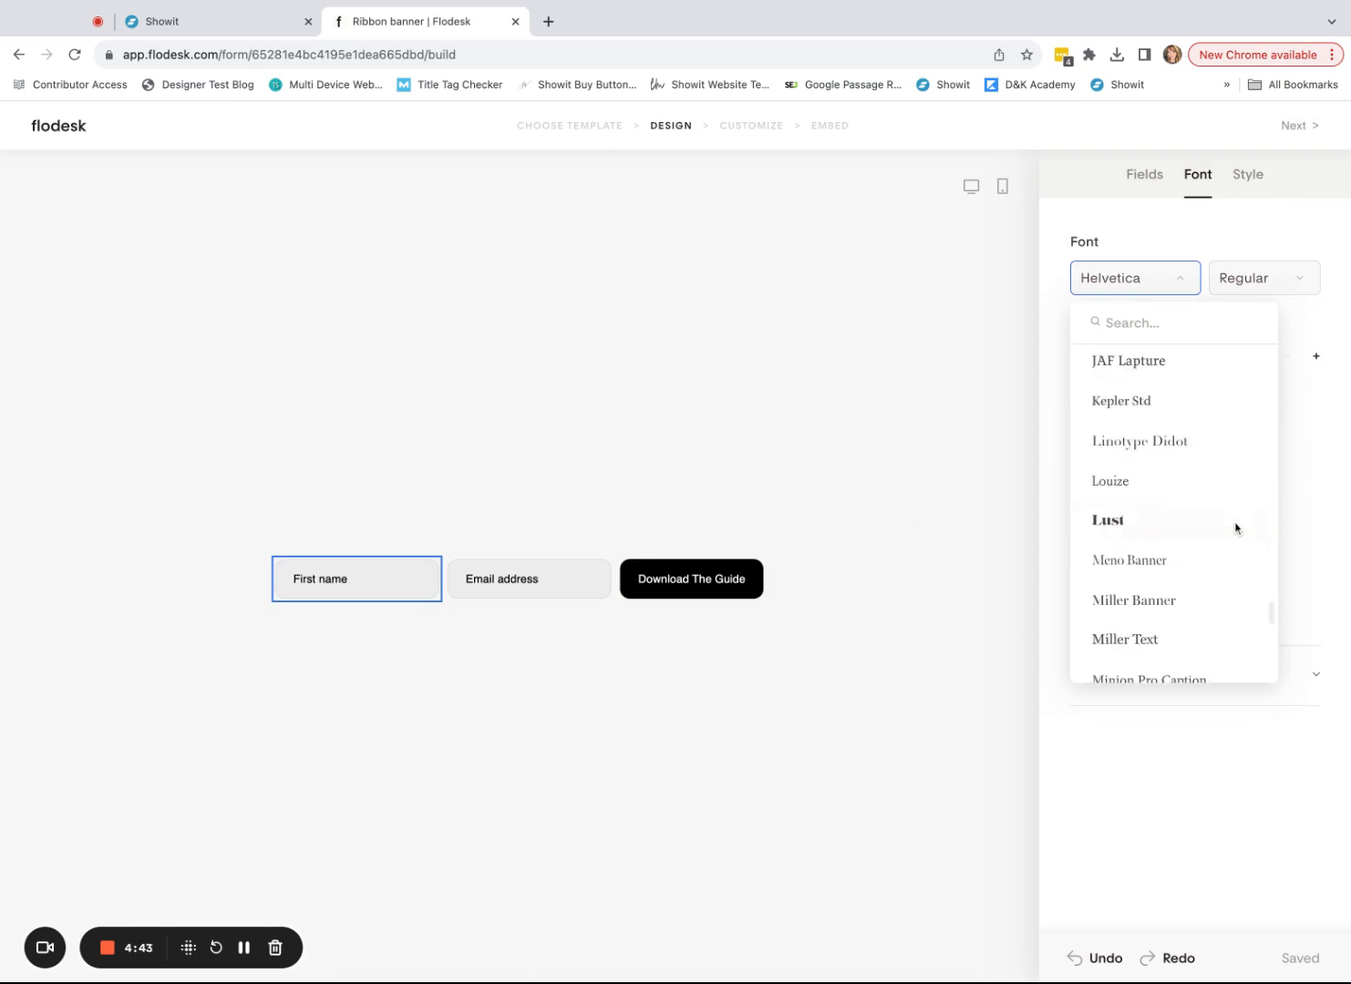
scroll(1252, 552, "up", 15)
scroll(1248, 555, "up", 5)
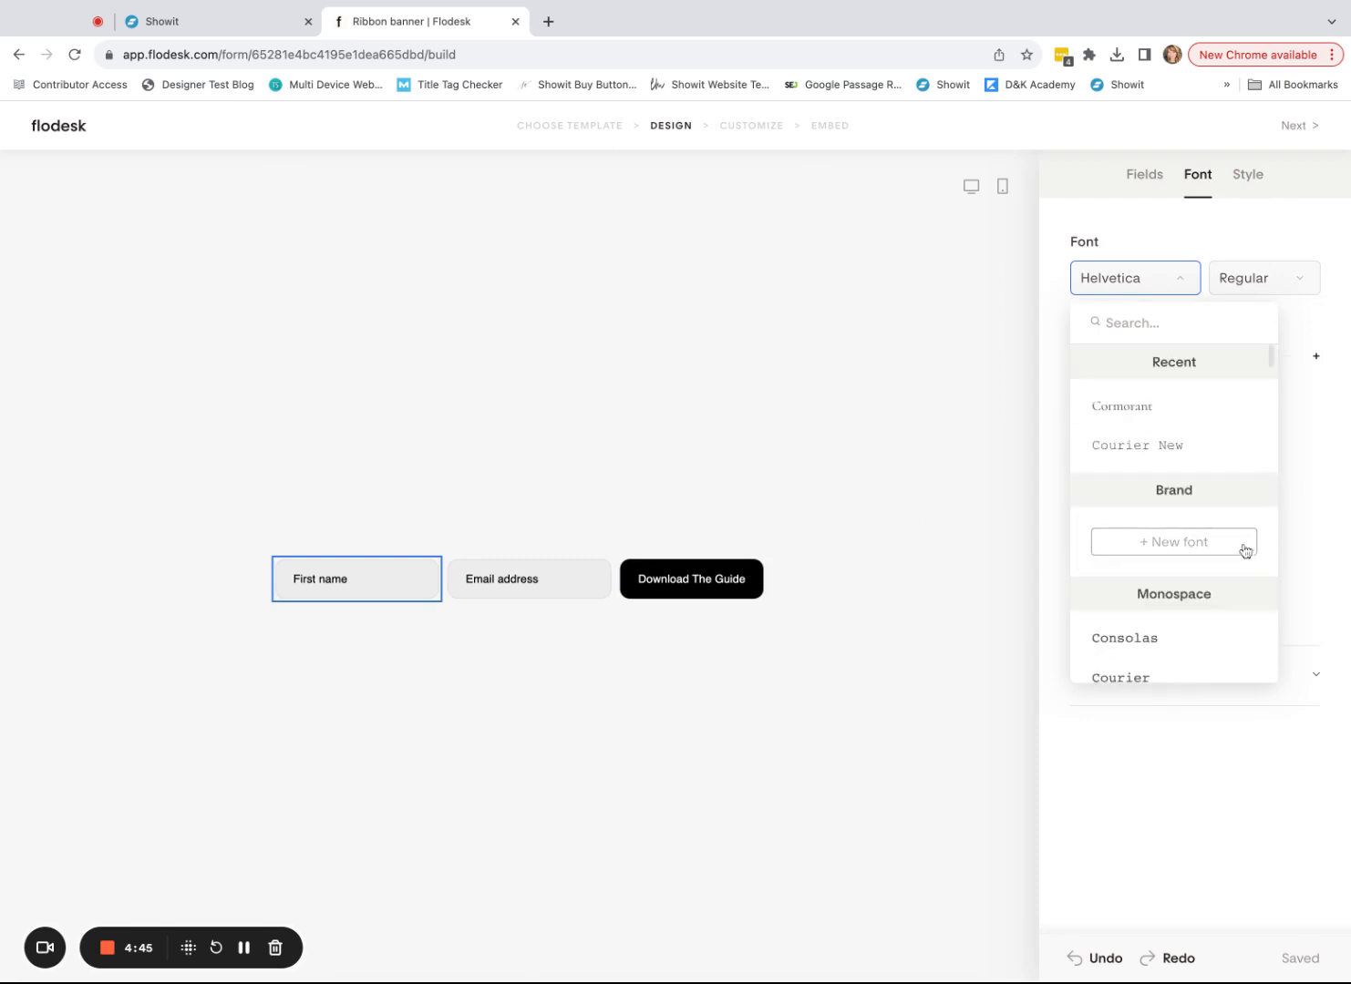
left_click(215, 36)
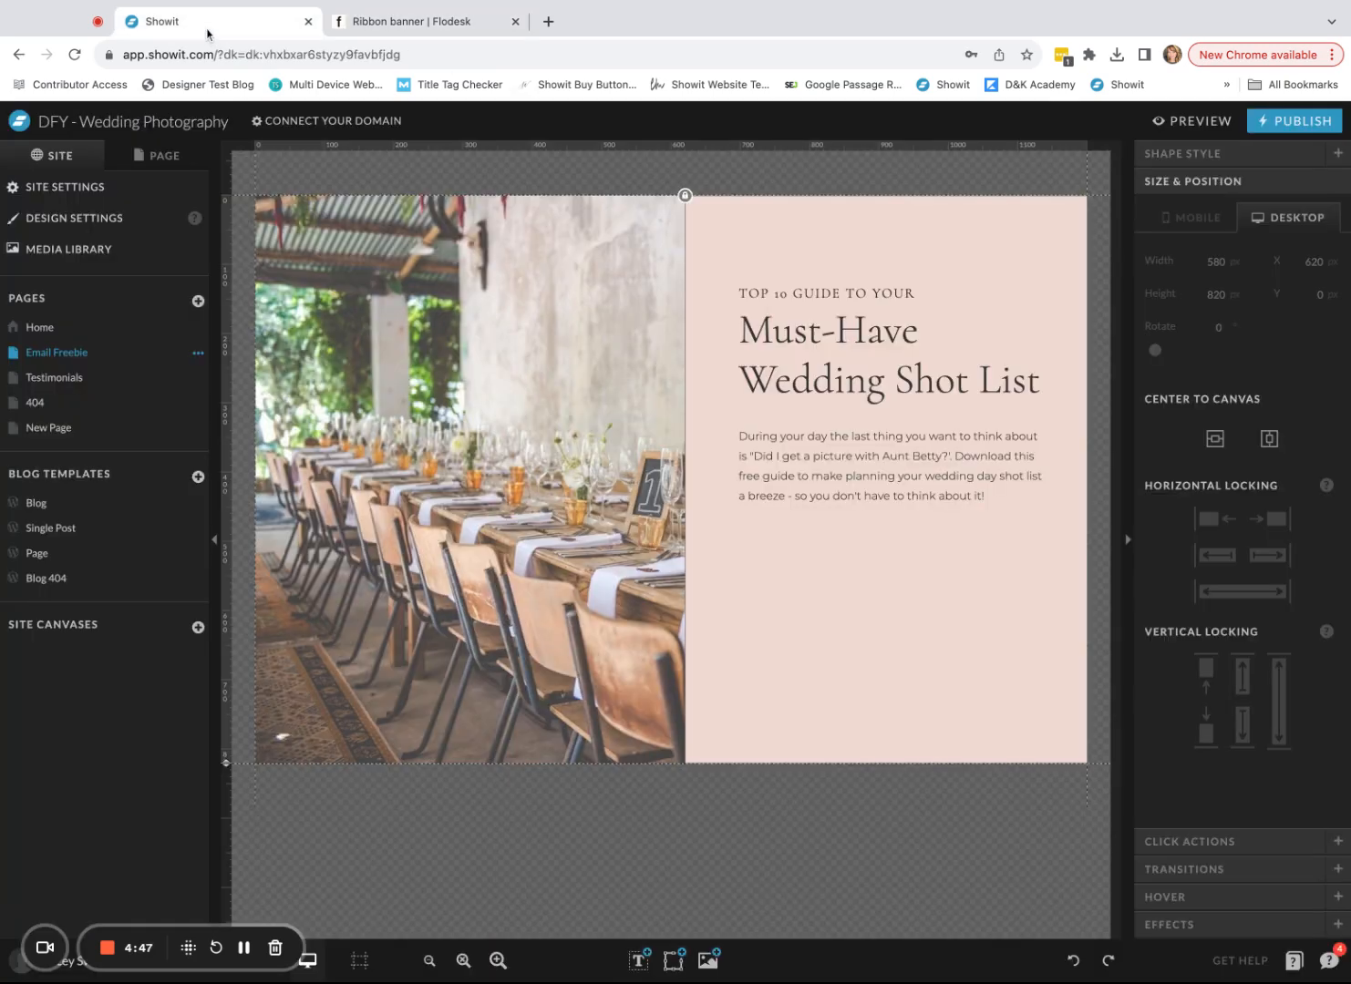
- Check the Showit page's heading, subheading and paragraph fonts (Montserrat Light 16 px), then return to Flodesk
left_click(912, 492)
left_click(1189, 156)
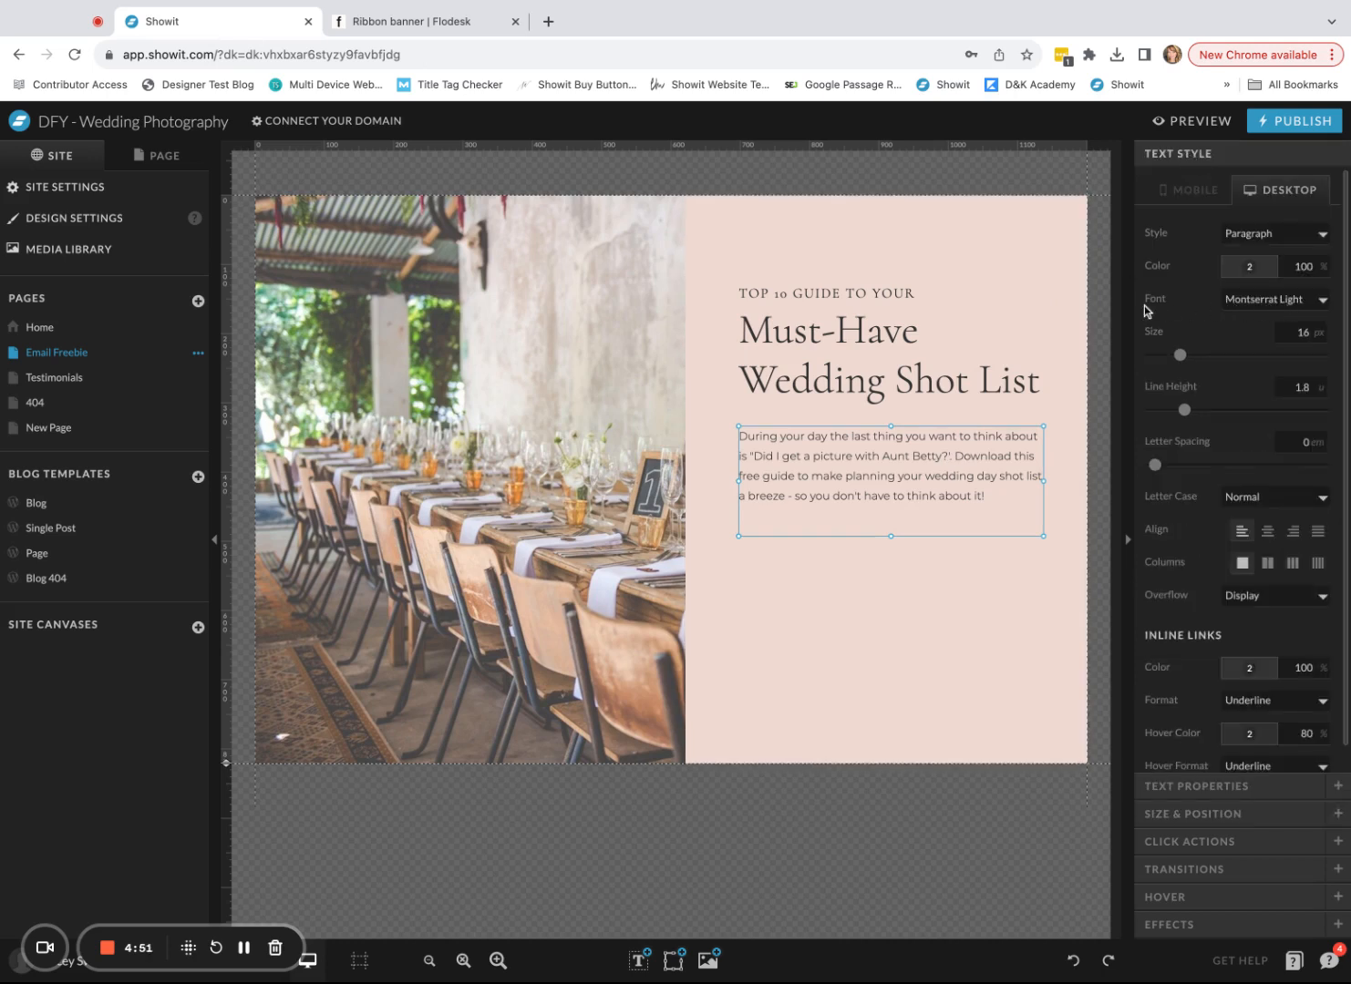
left_click(854, 364)
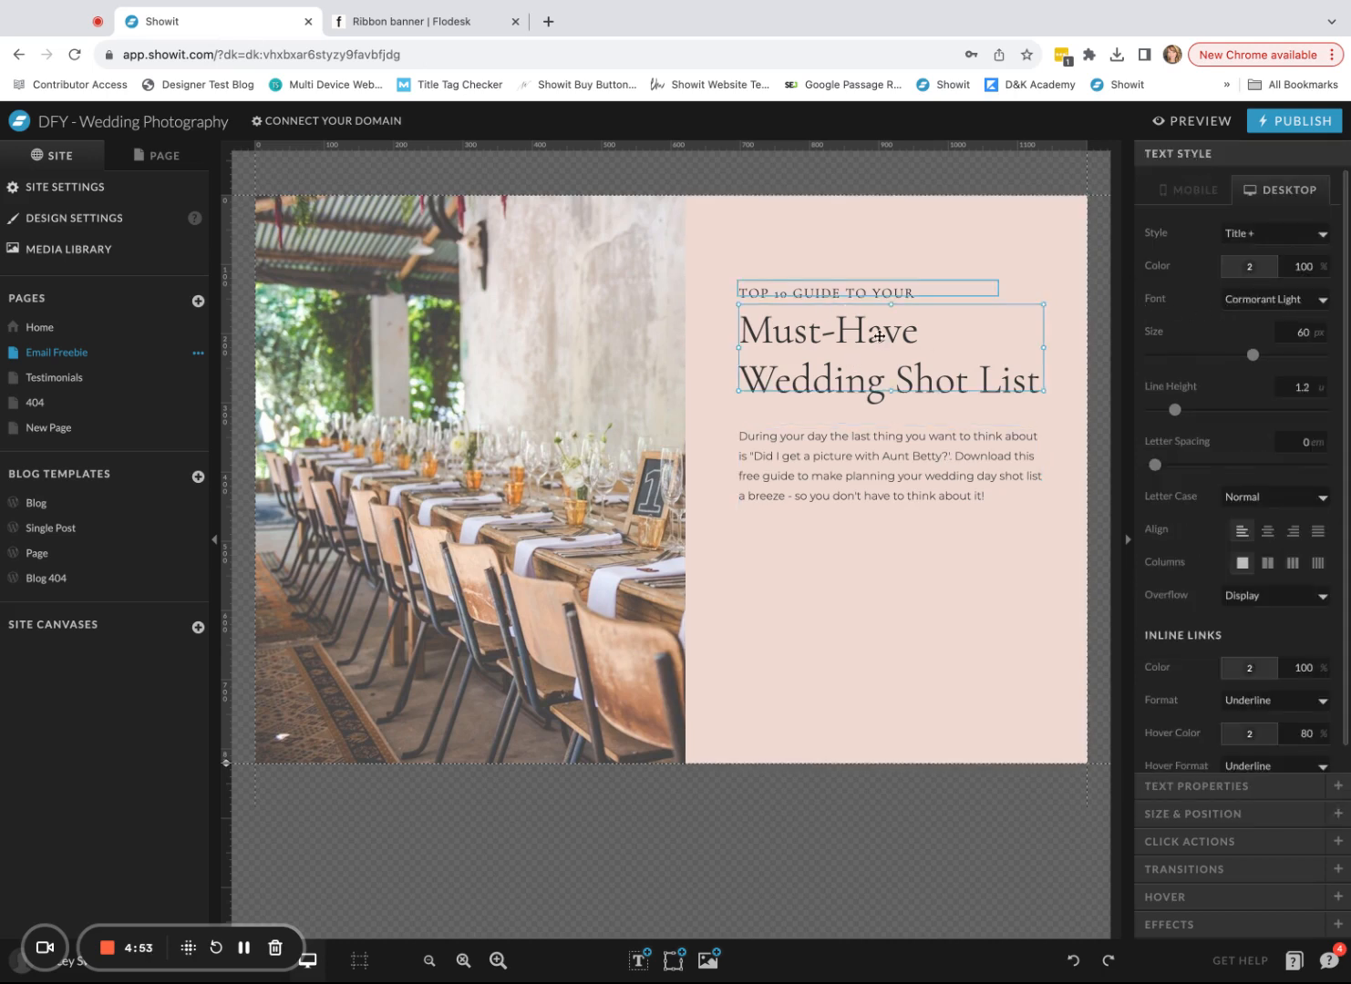
left_click(878, 296)
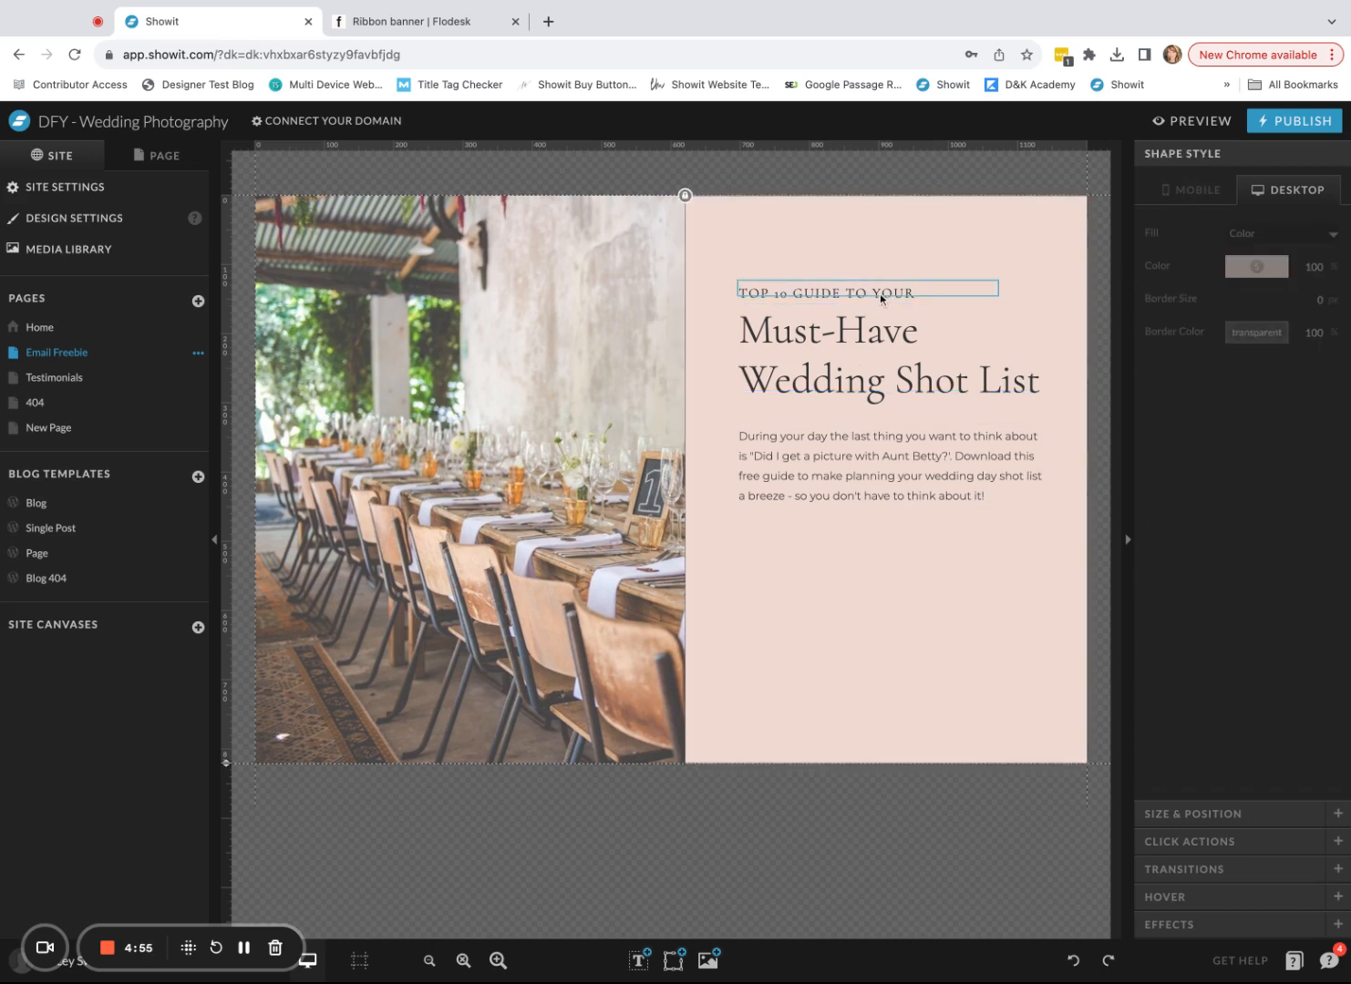
left_click(882, 291)
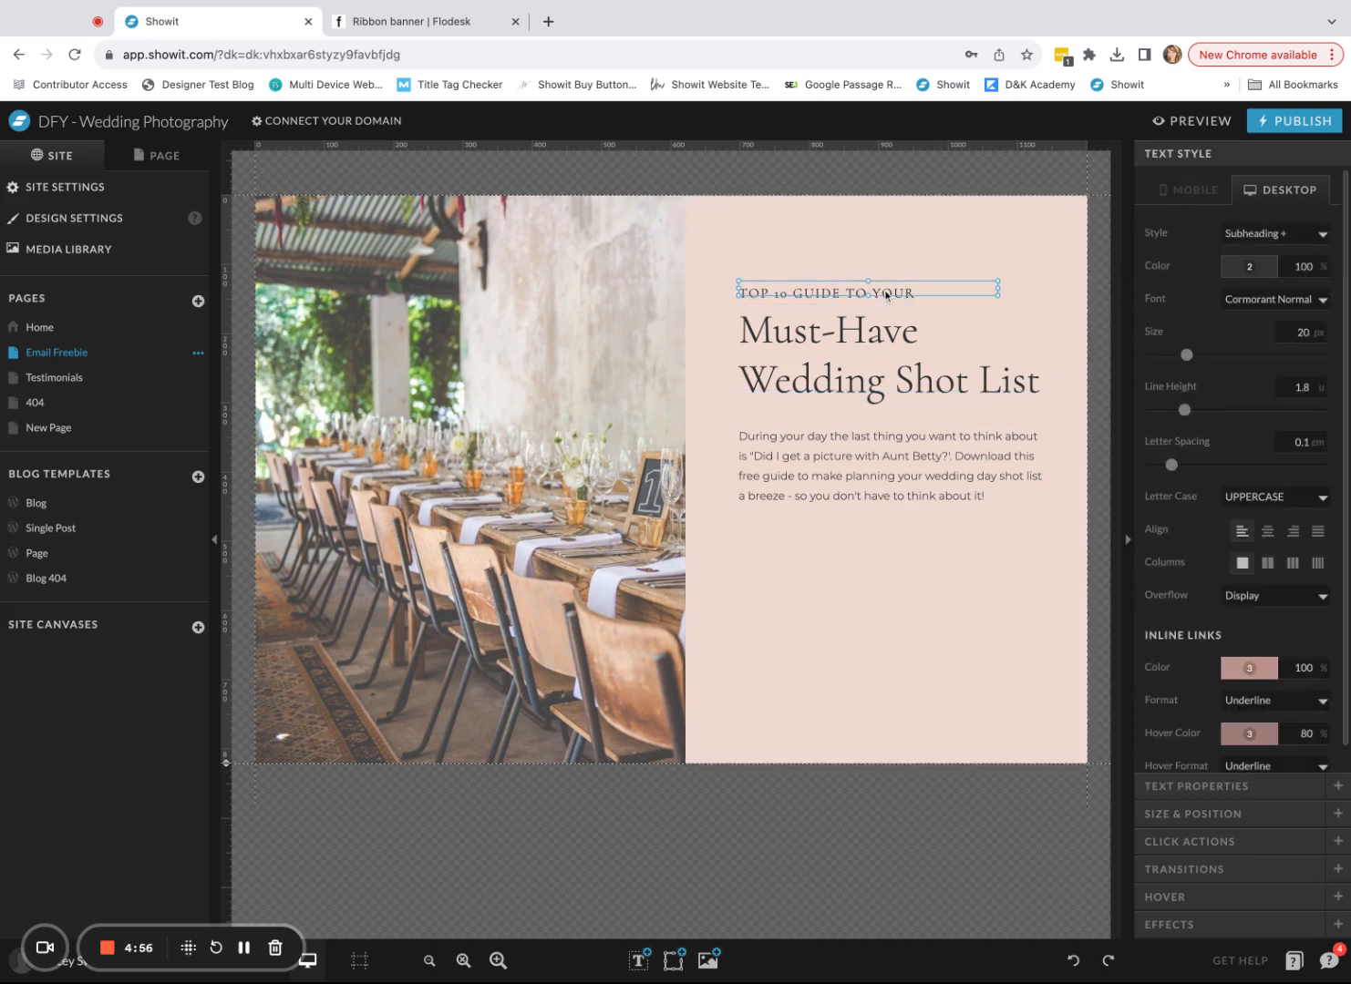
left_click(914, 461)
left_click(412, 21)
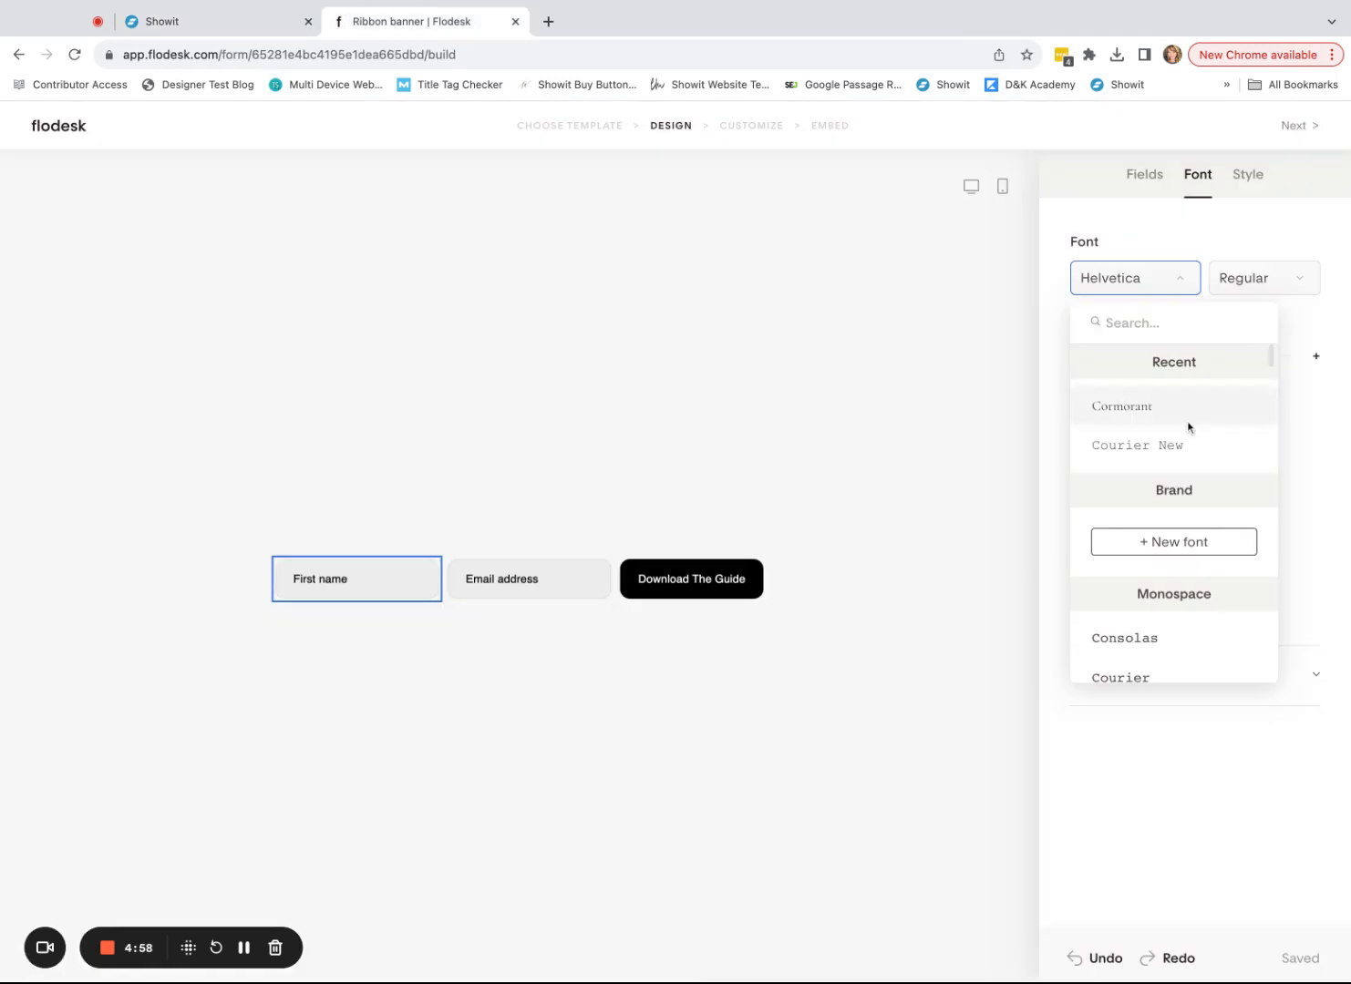
- Set the form fields and the 'Download The Guide' button text to Montserrat
type("mont")
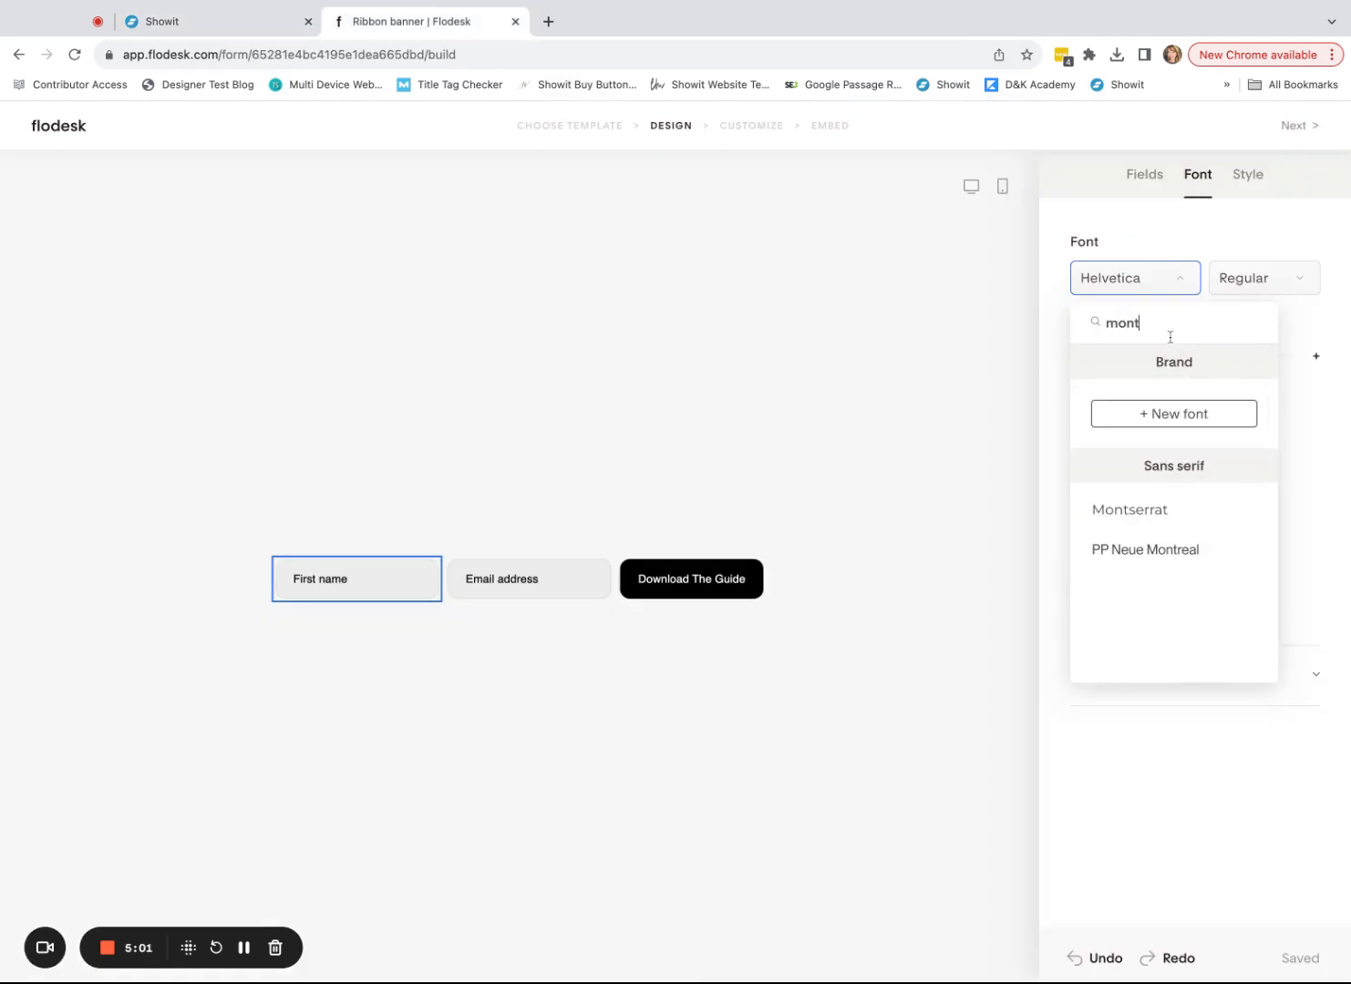
left_click(1114, 510)
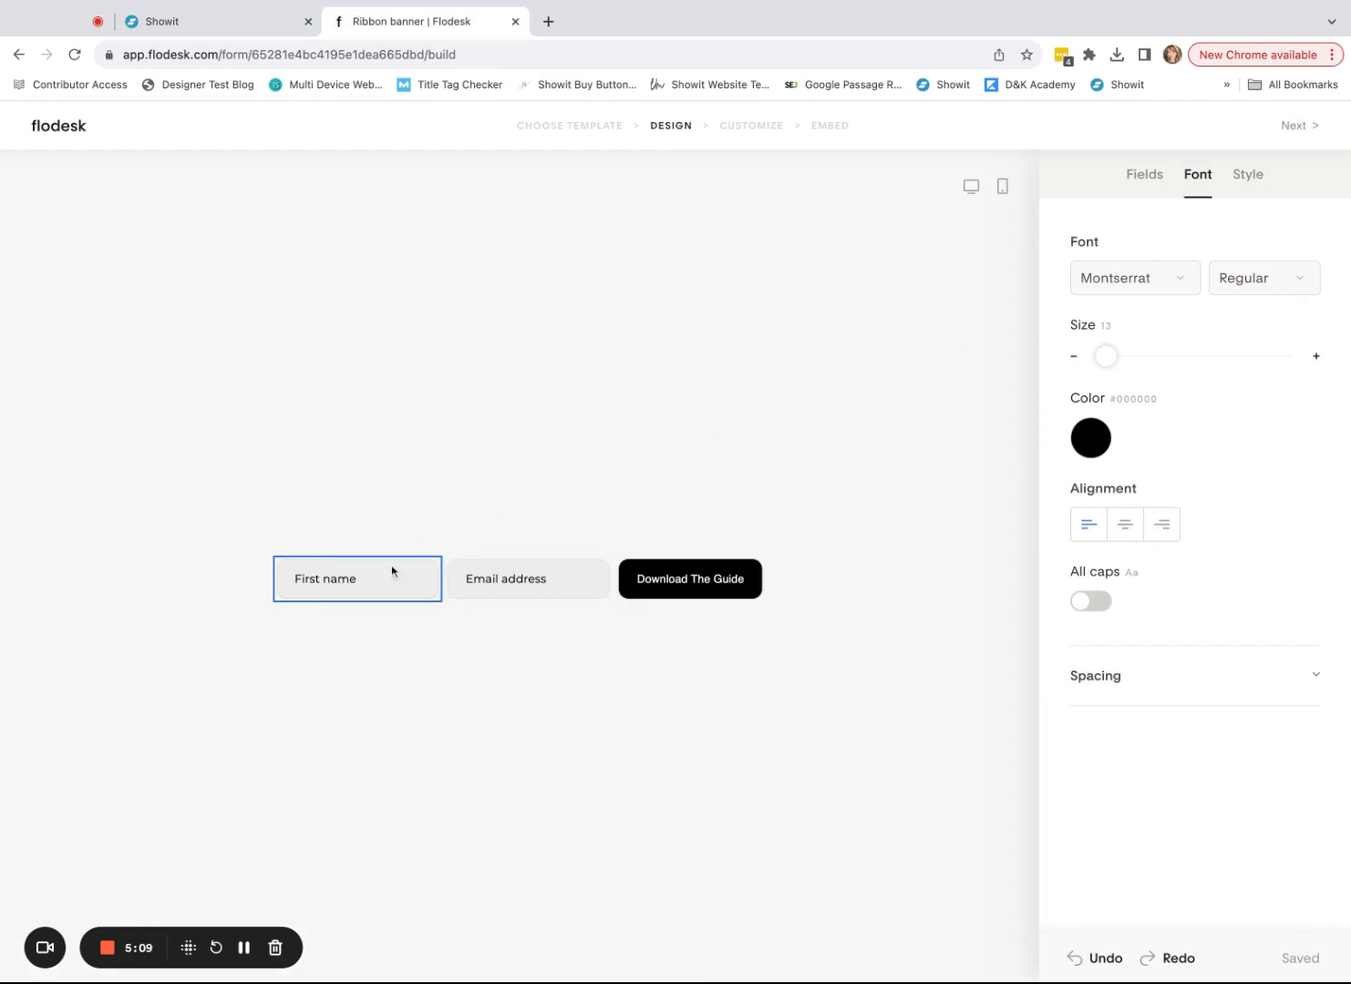
left_click(687, 575)
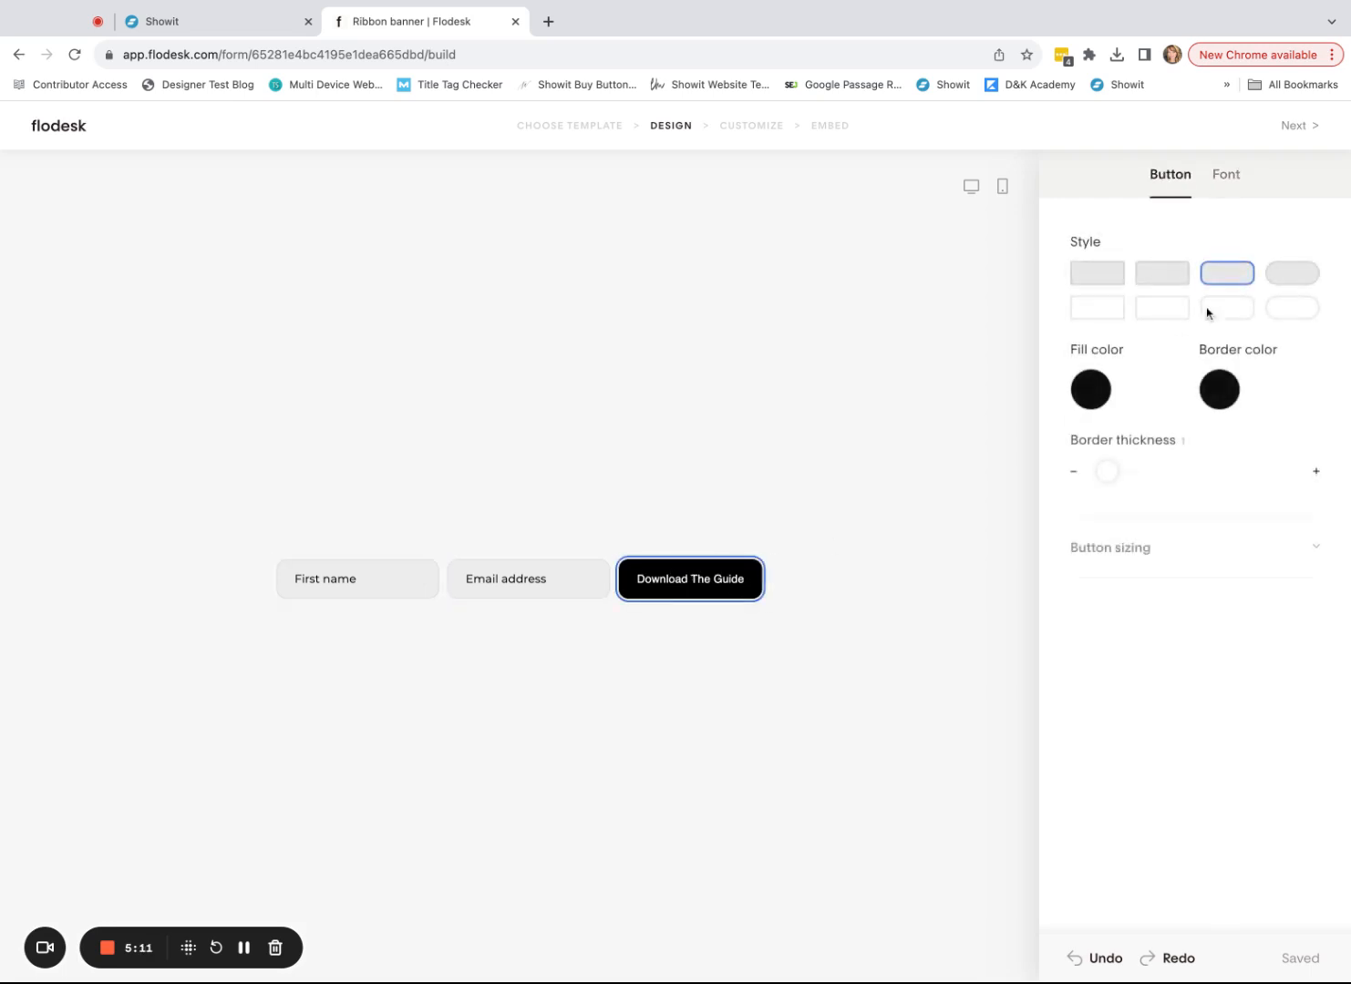
left_click(1226, 177)
left_click(1150, 281)
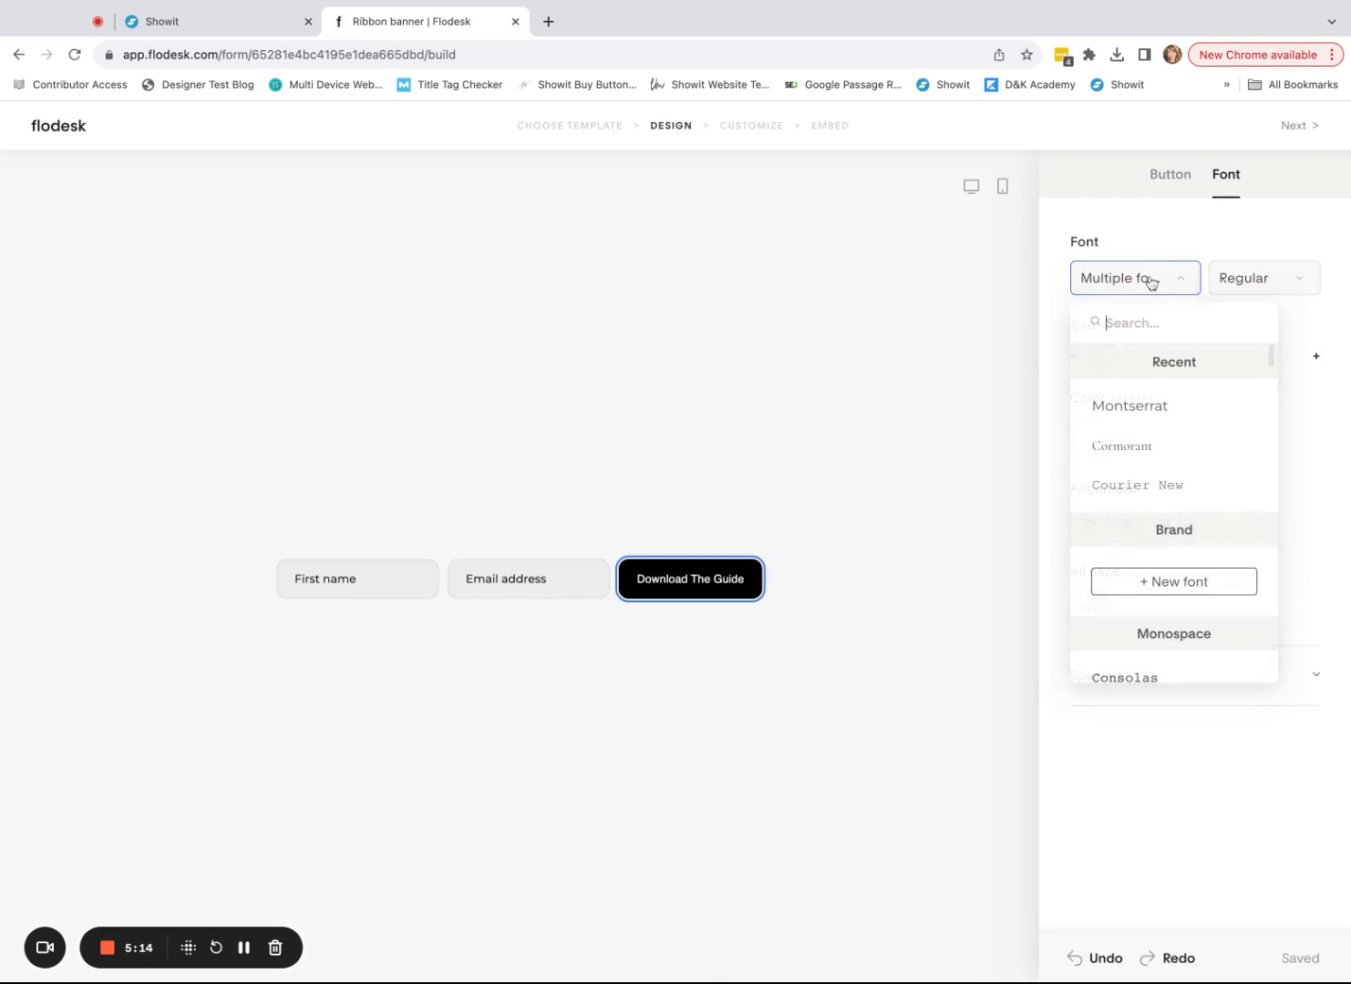
left_click(1124, 405)
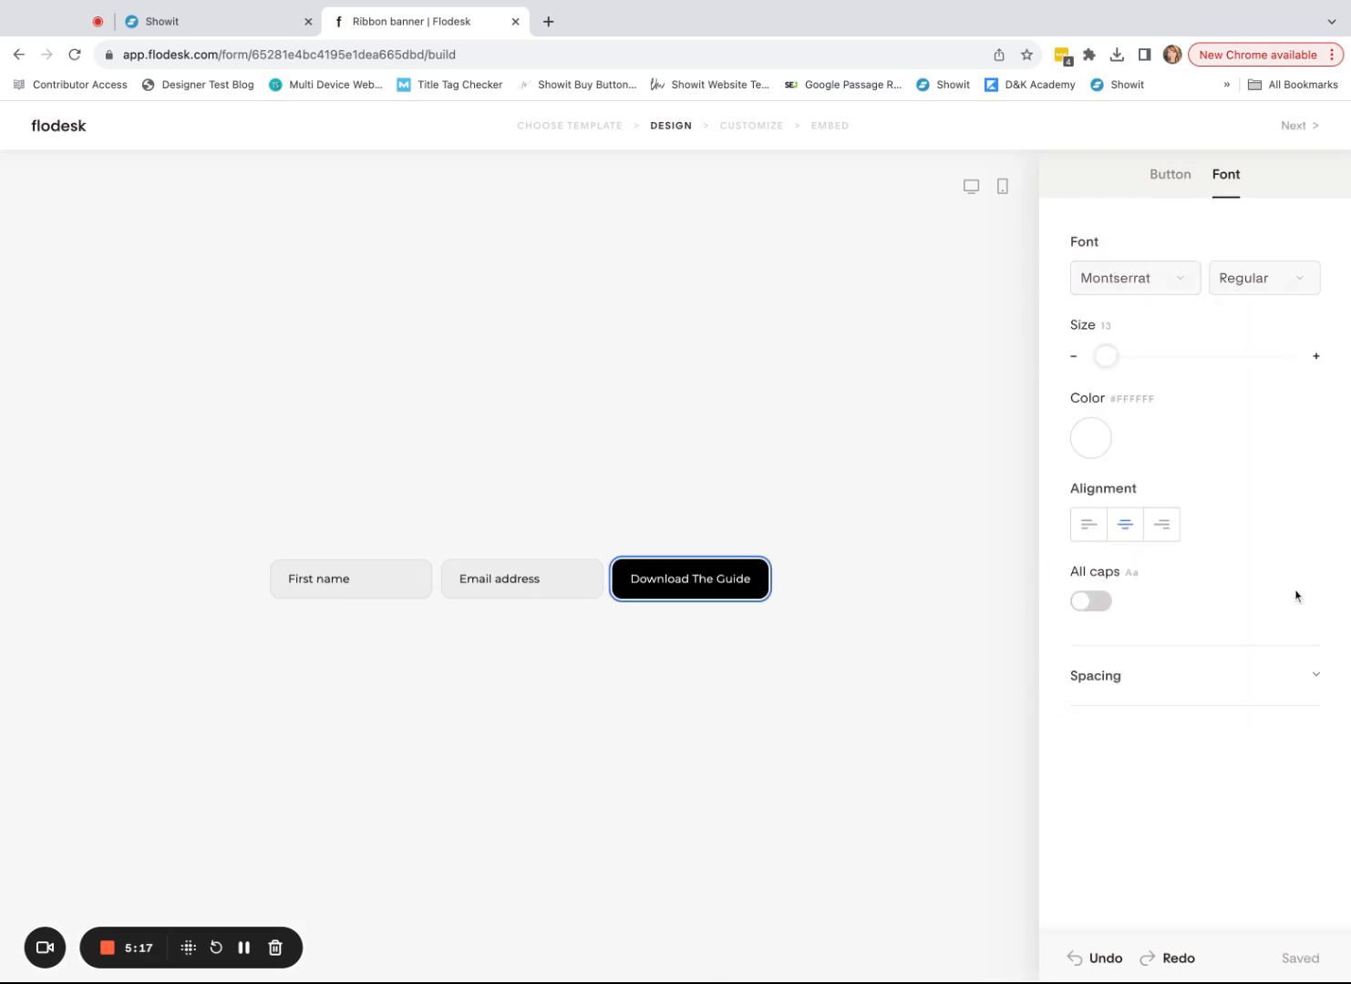
left_click(1172, 183)
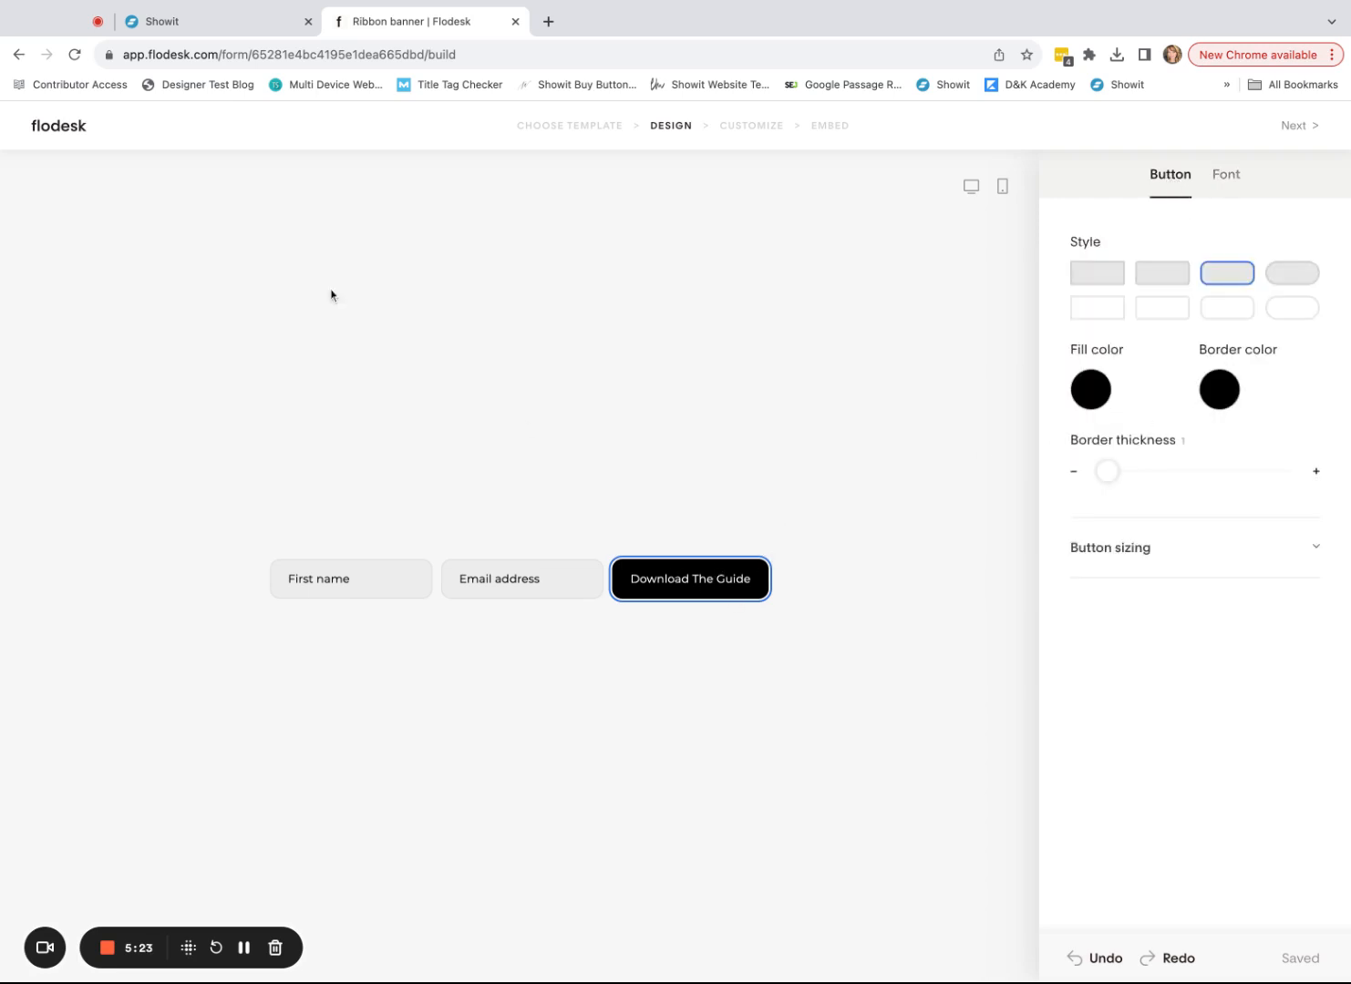
left_click(198, 28)
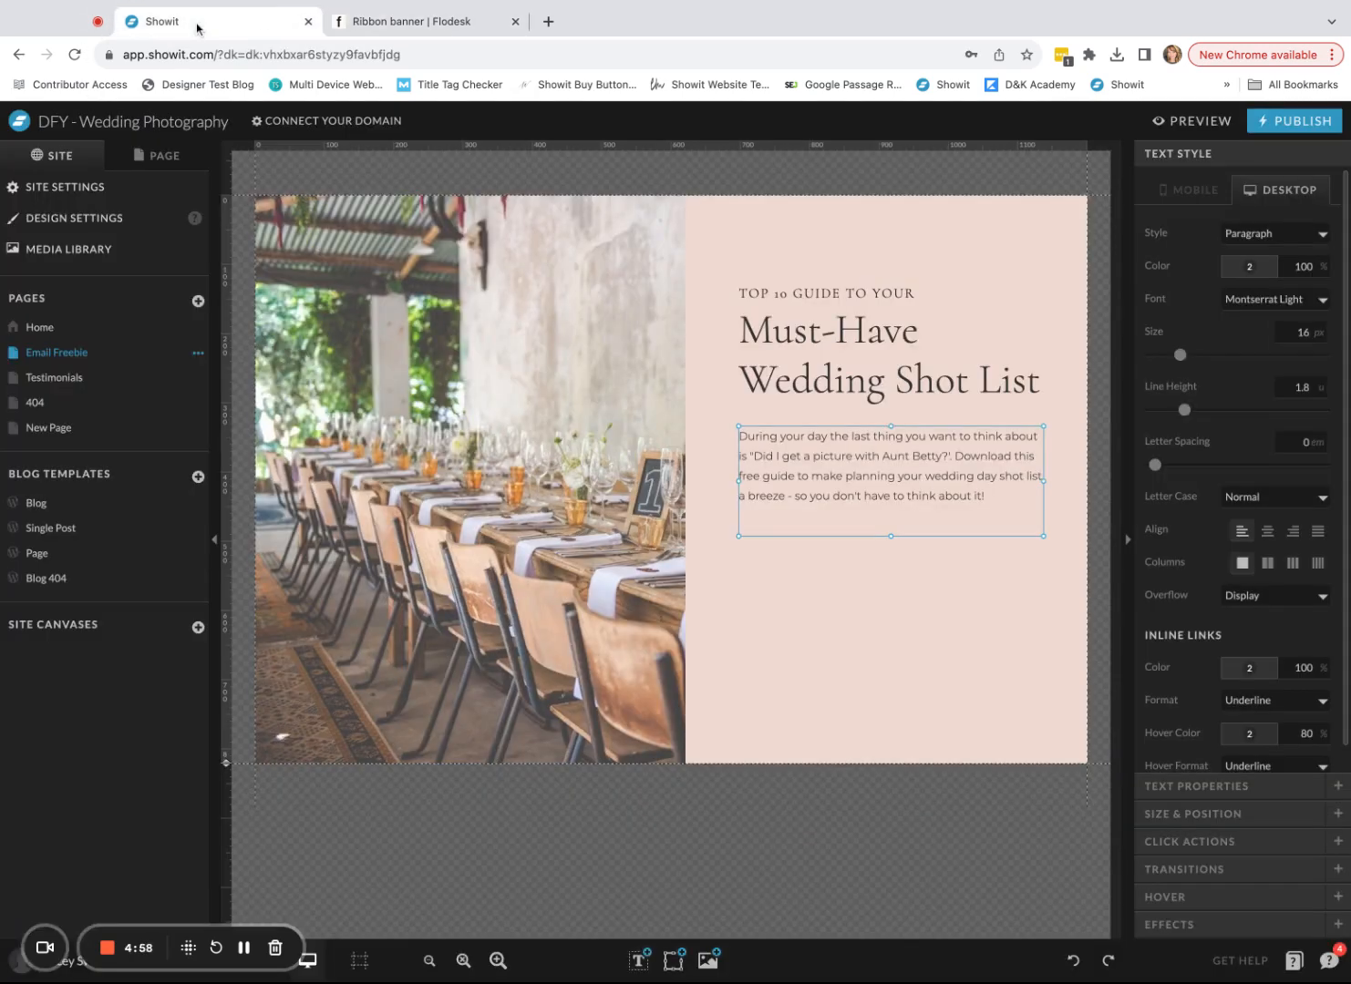
- Copy the hex code BC938A of the third site palette colour from Showit's design settings
left_click(935, 649)
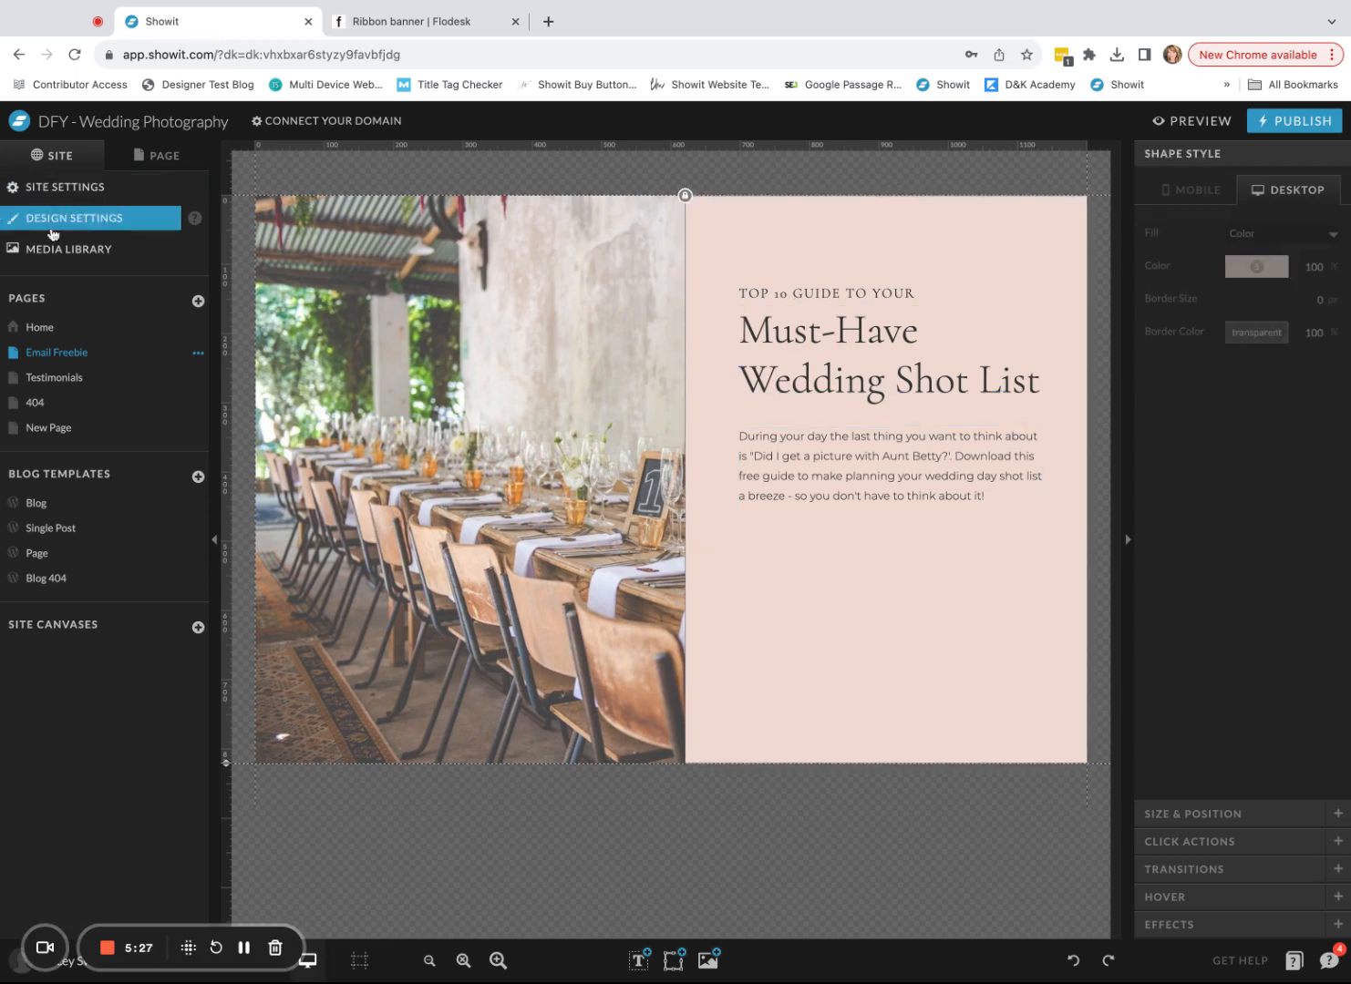
left_click(80, 220)
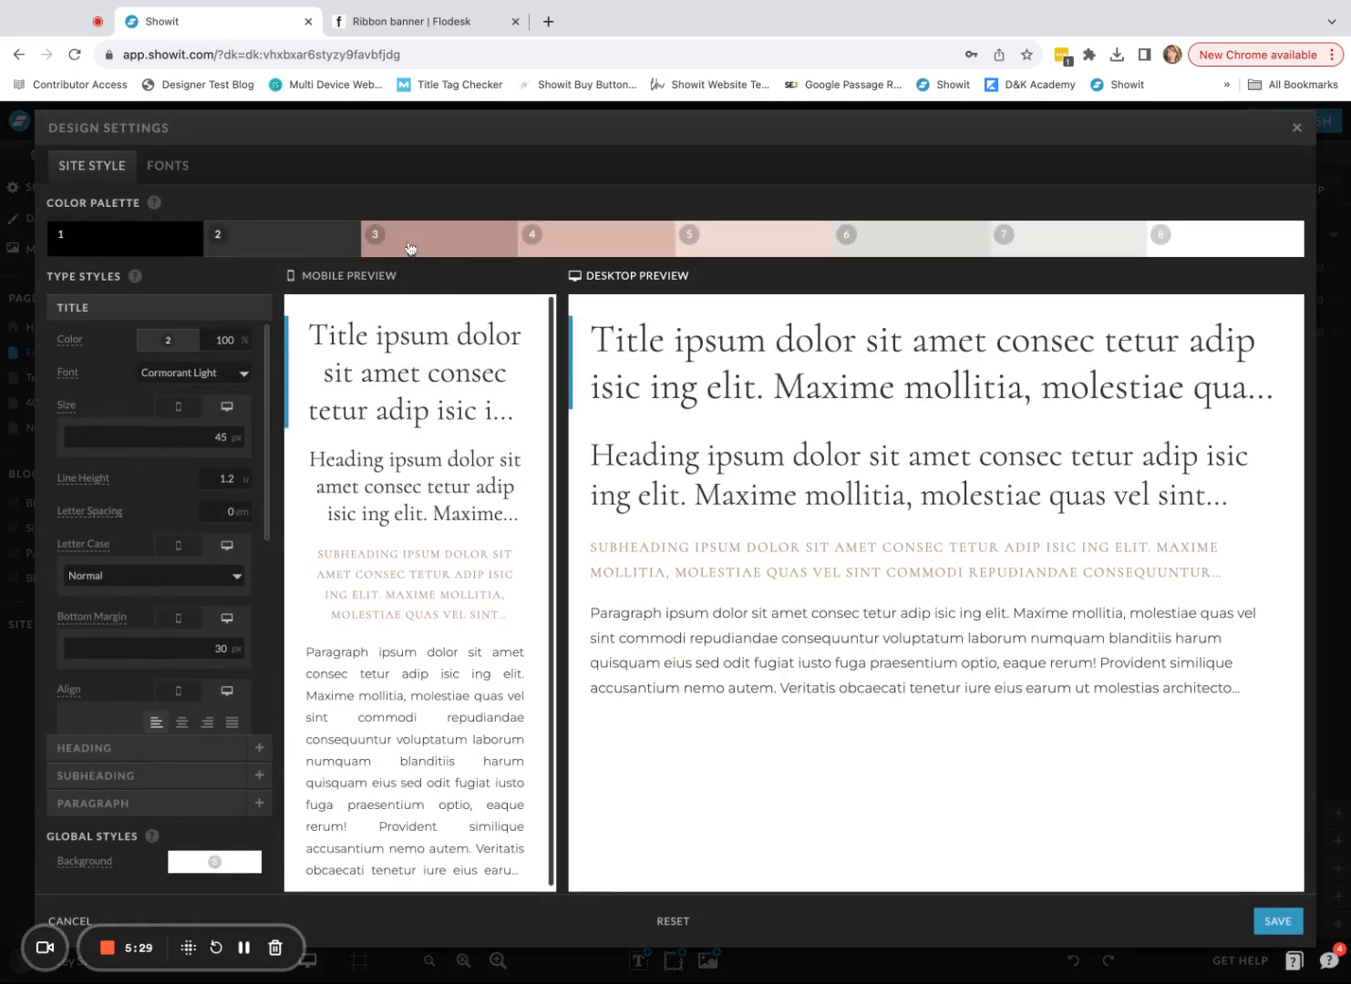
left_click(446, 250)
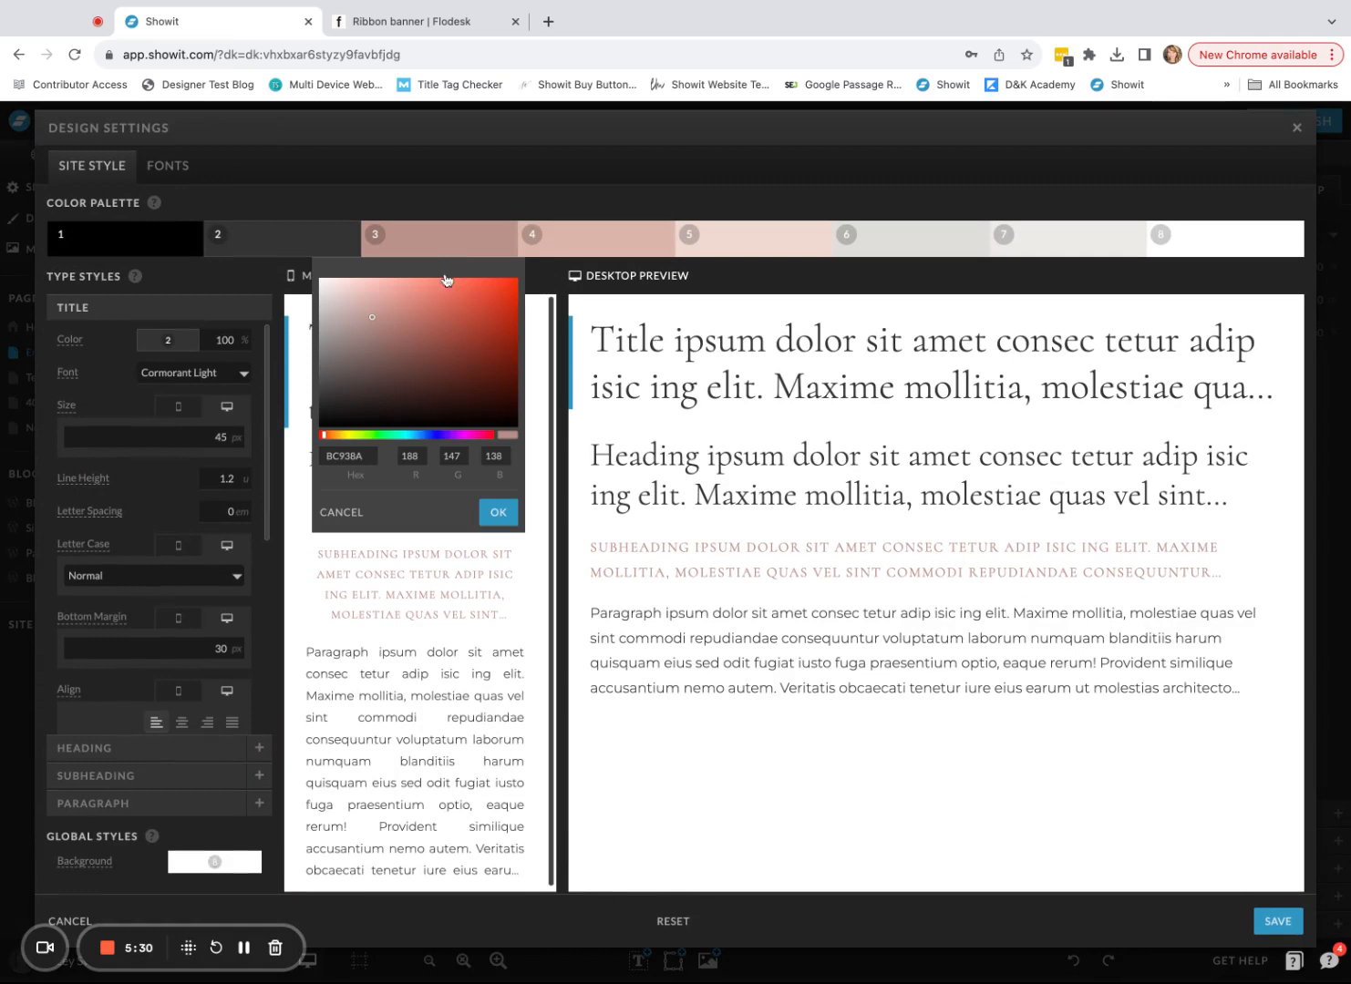
double_click(335, 458)
left_click(398, 23)
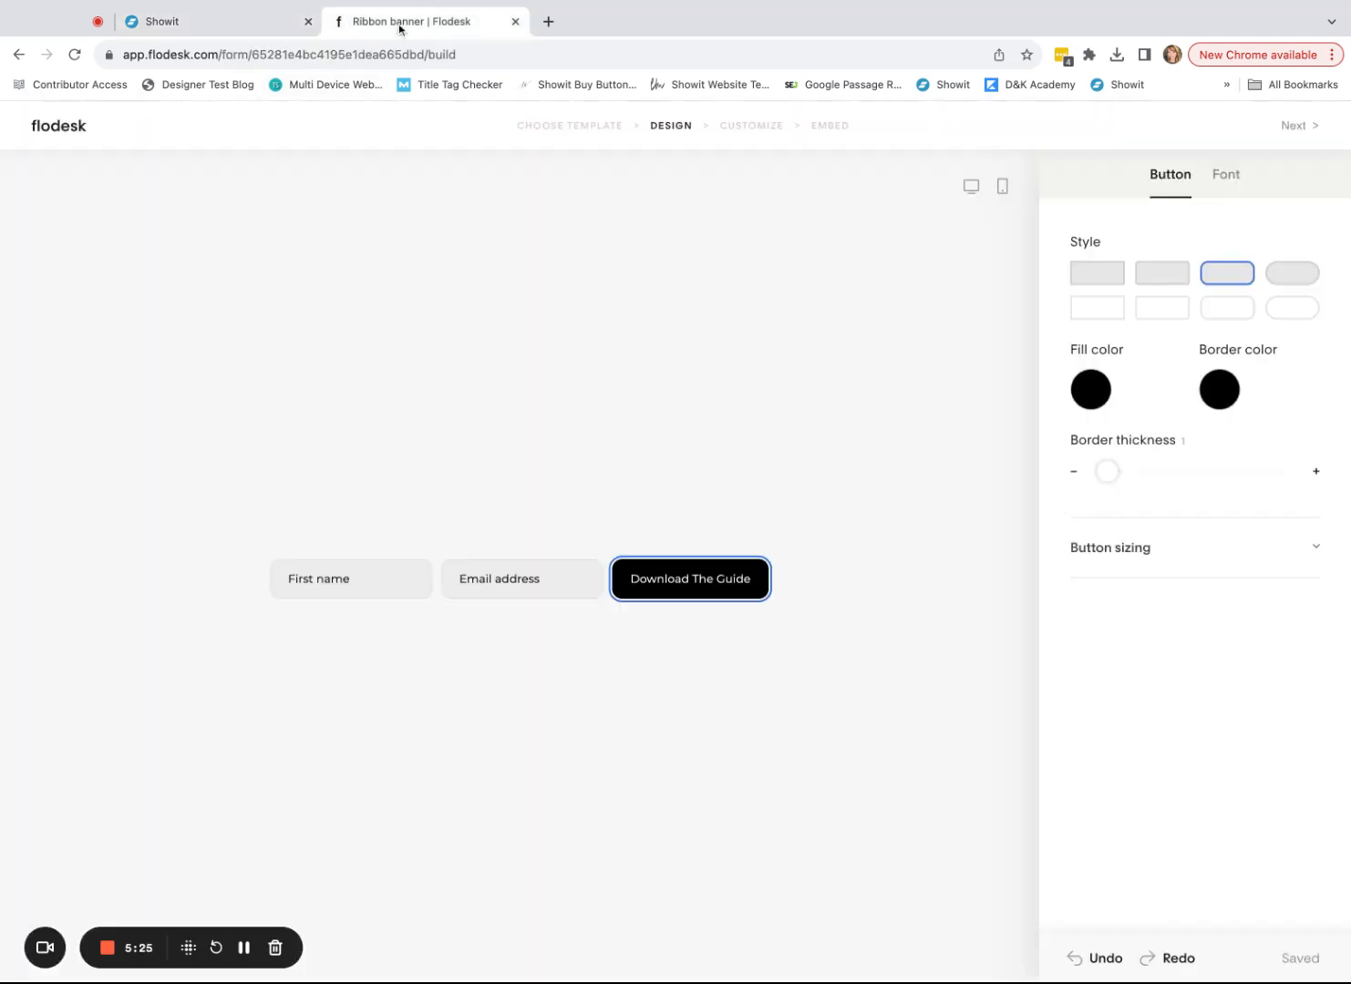
- Fill the Download The Guide button with the custom hex colour BC938A
left_click(1092, 392)
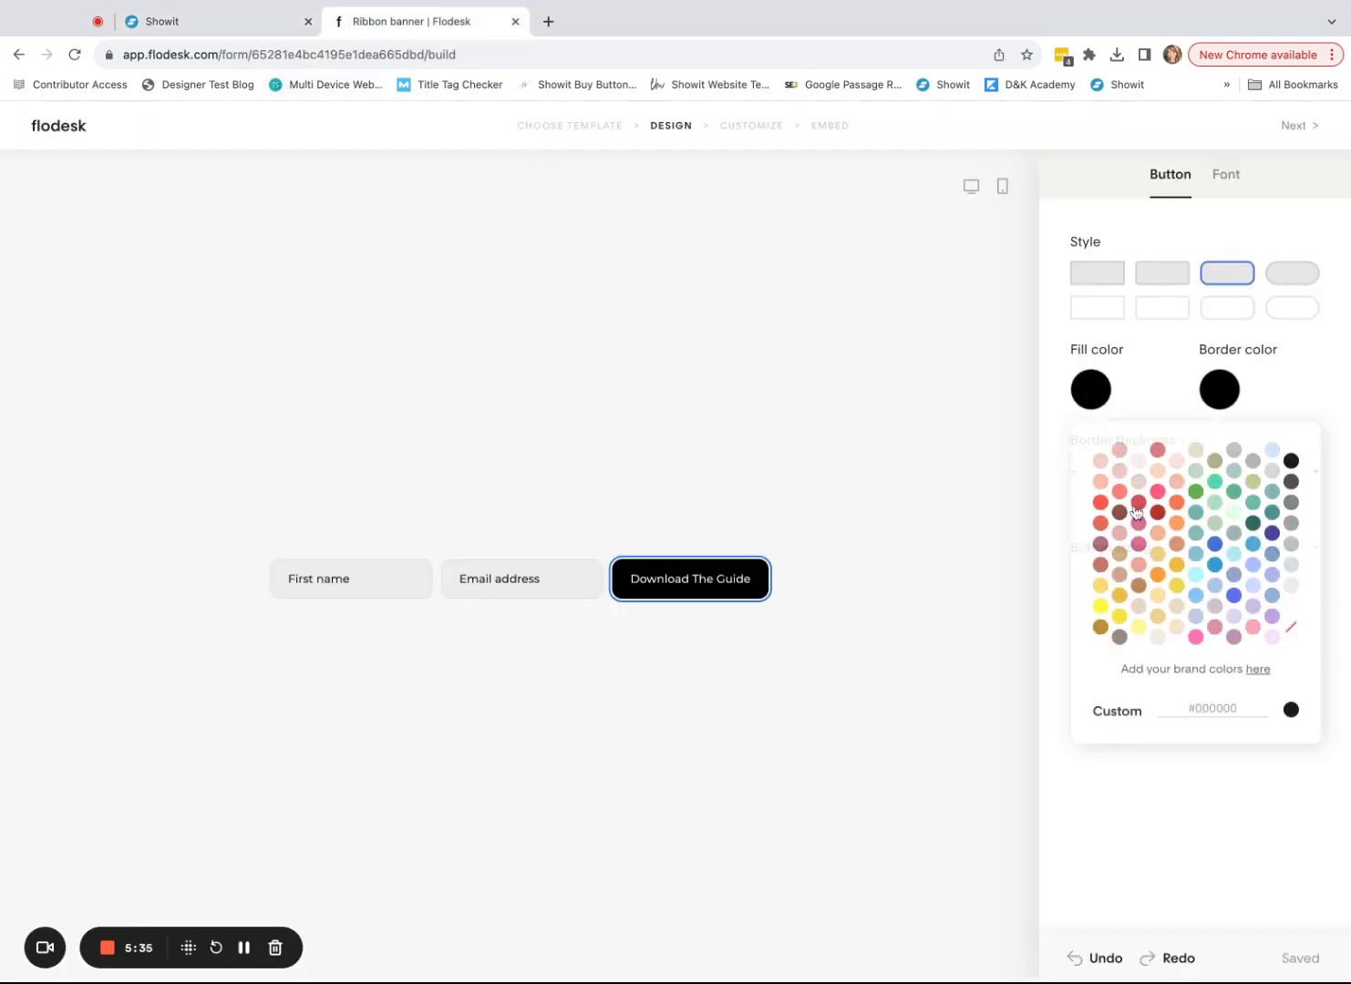
left_click(1211, 709)
type("BC938A")
left_click(1267, 811)
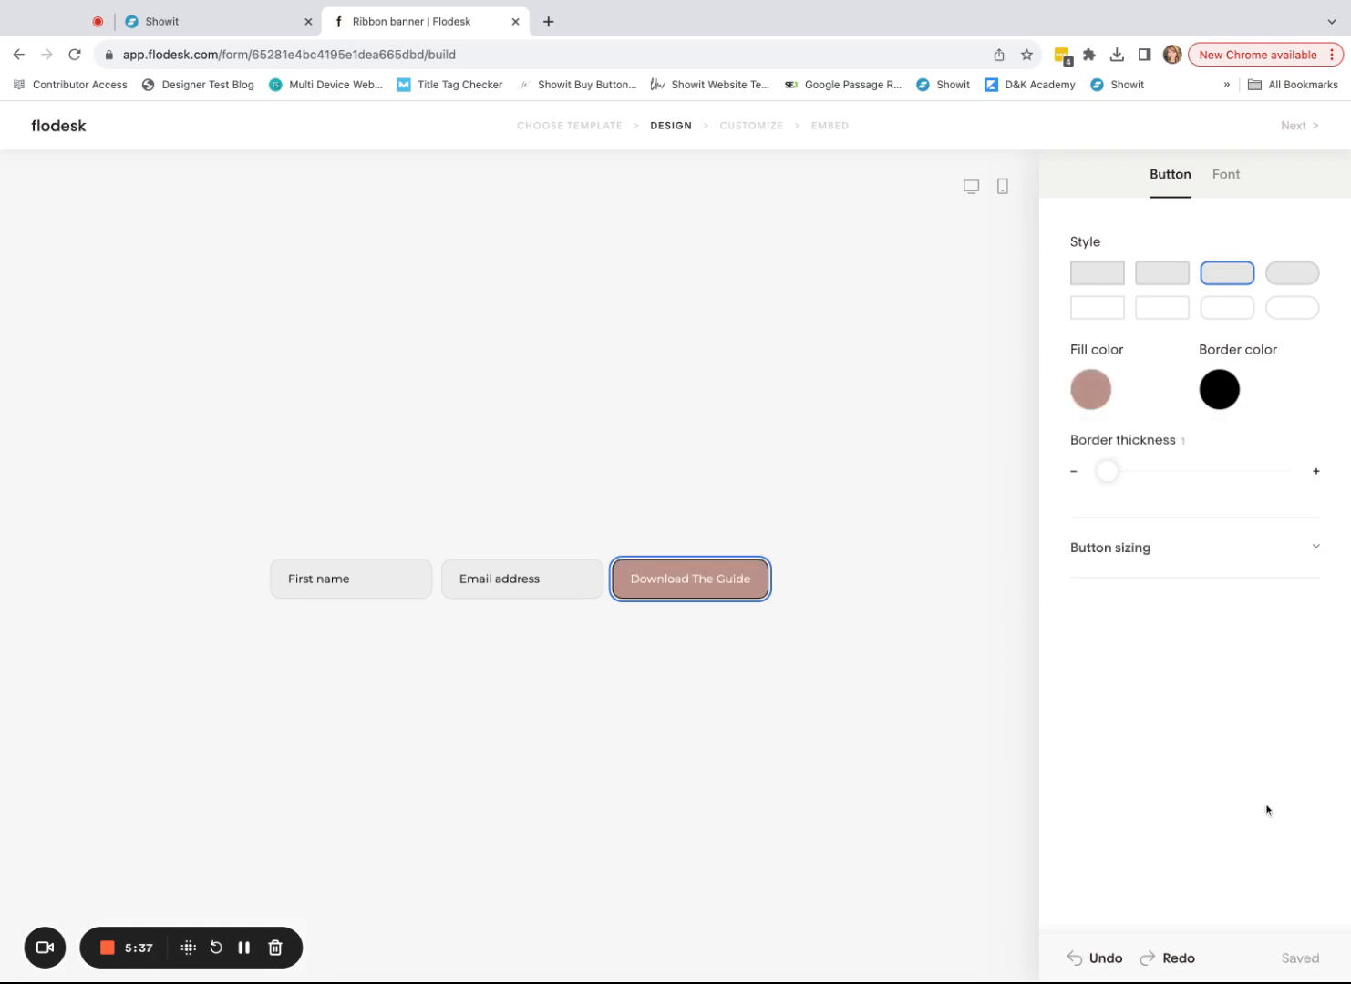
left_click(659, 702)
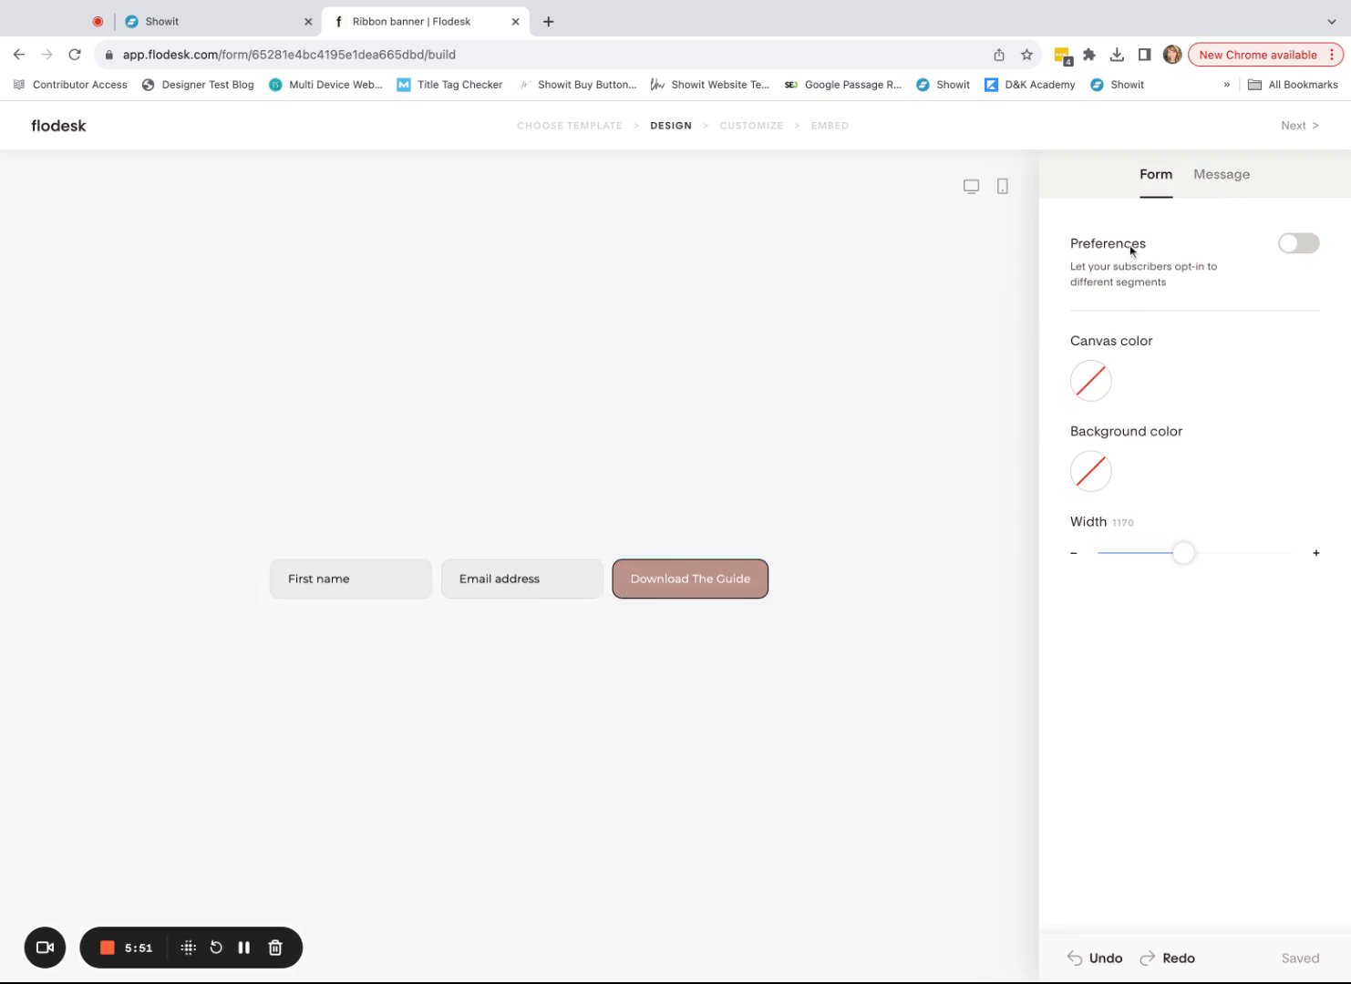
- Preview the Friendly, Casual and Direct success messages, then choose a Custom message
left_click(1238, 180)
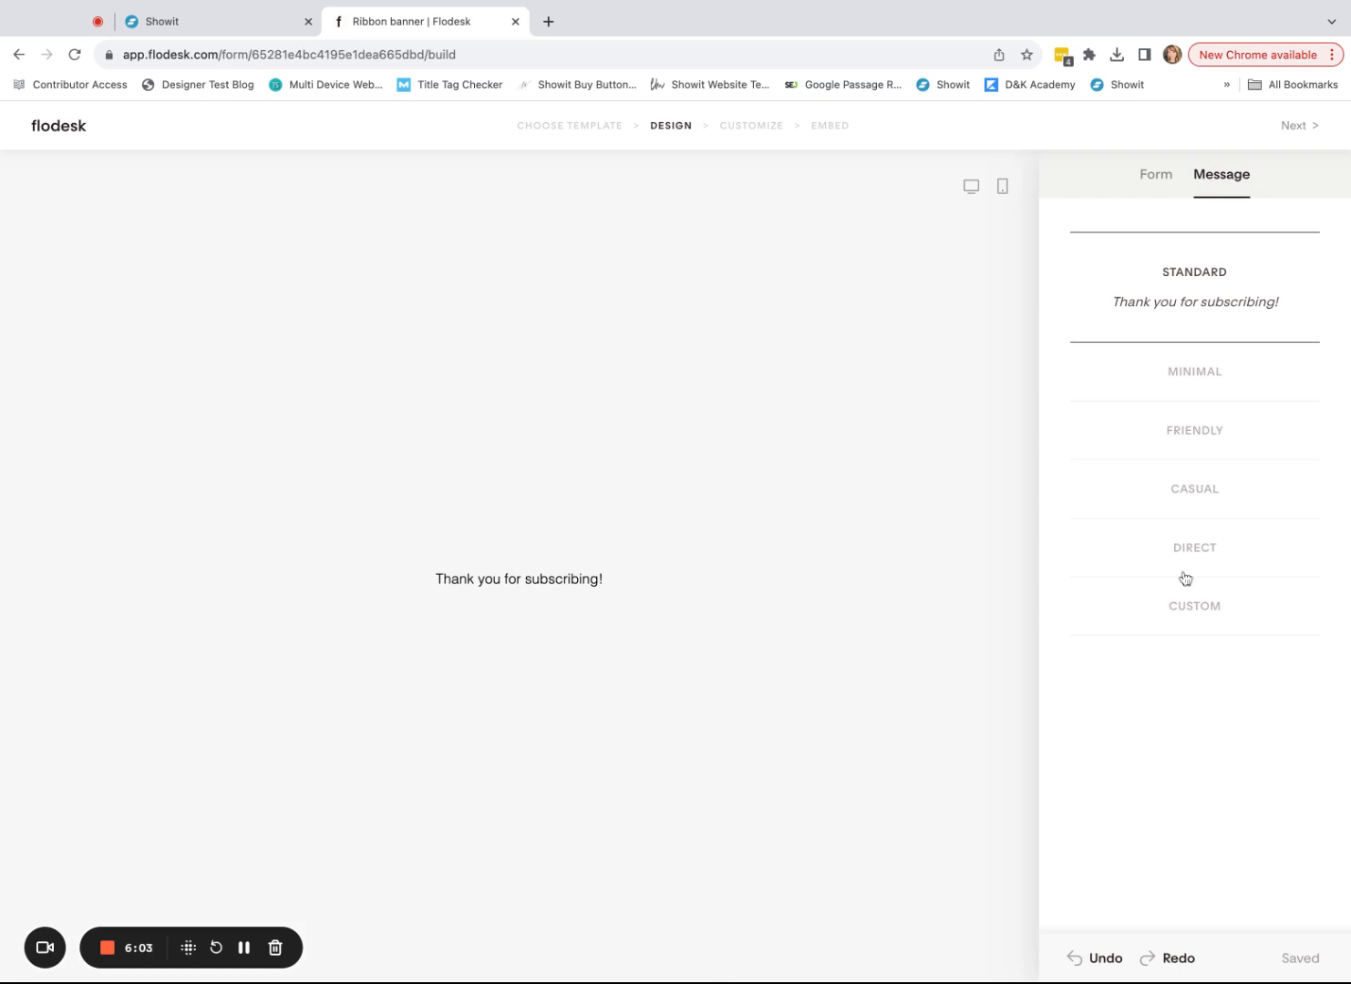
left_click(1205, 430)
left_click(1224, 514)
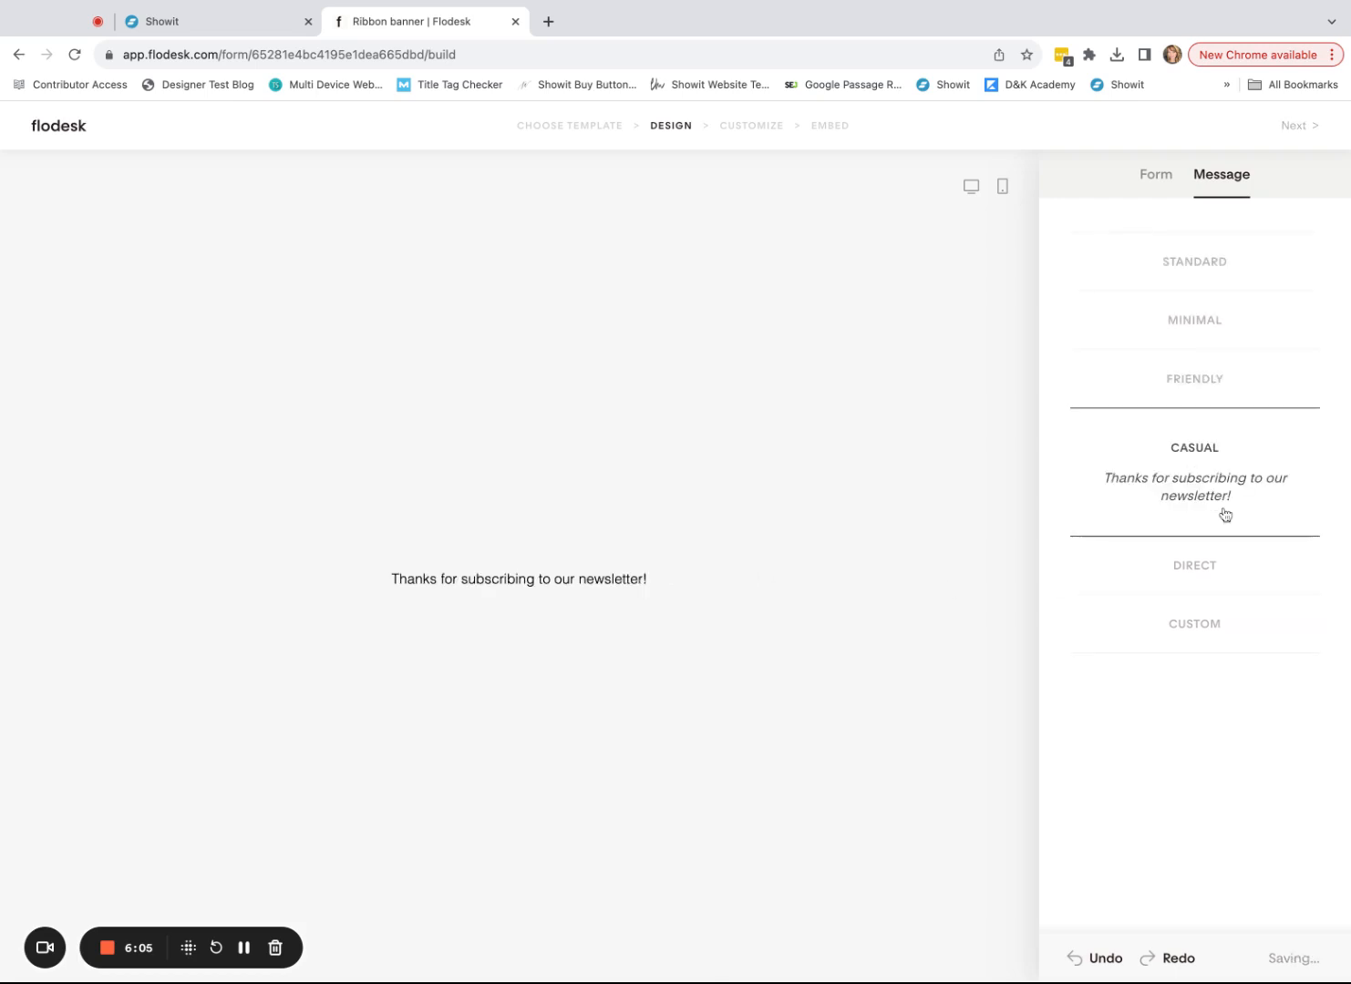
left_click(1207, 560)
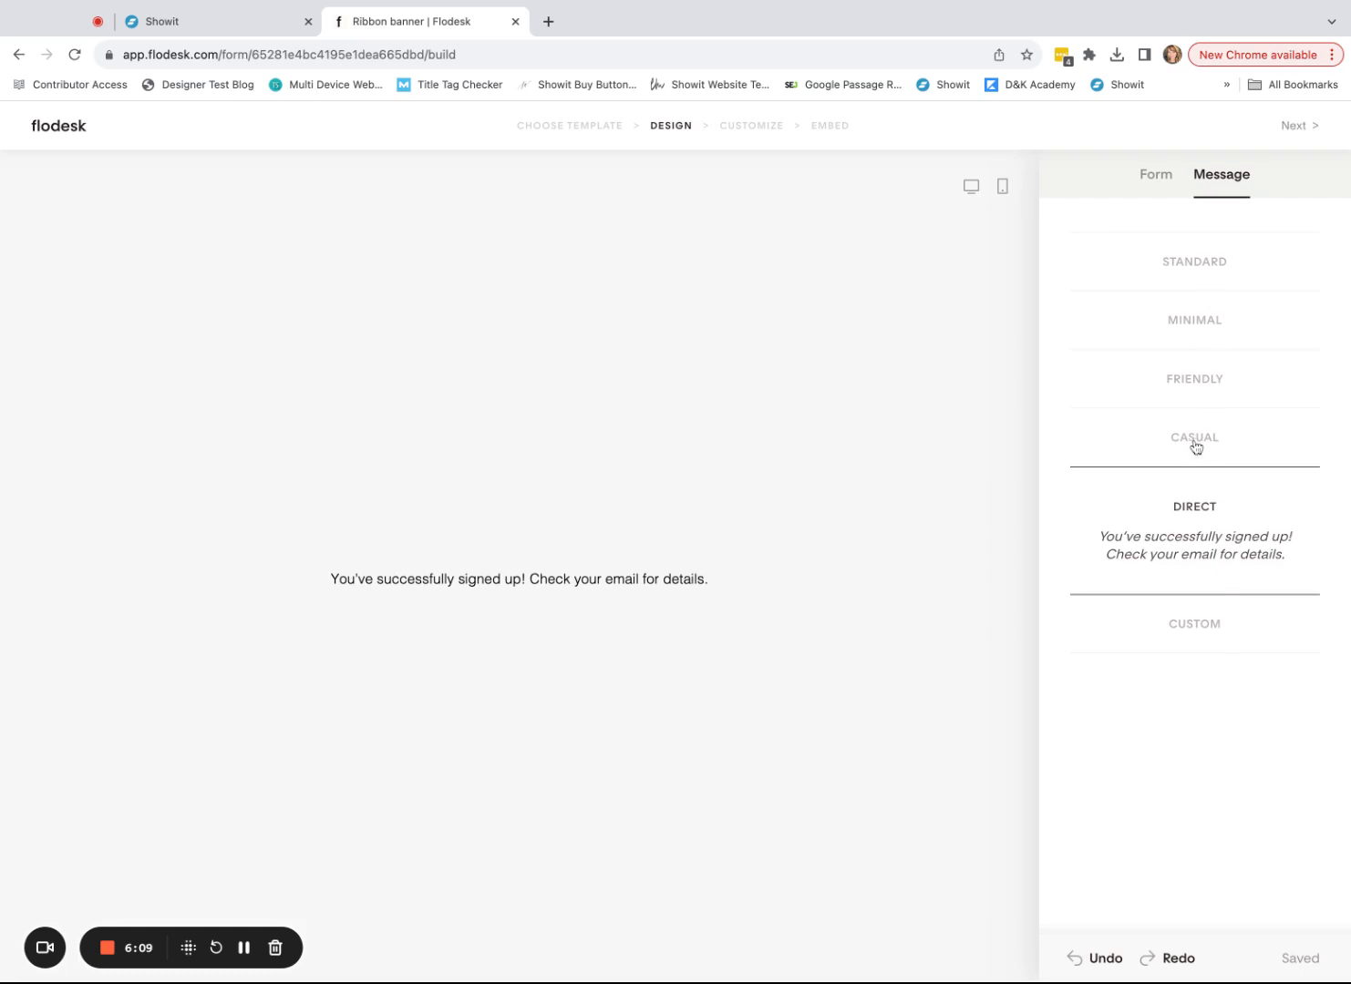
left_click(1211, 646)
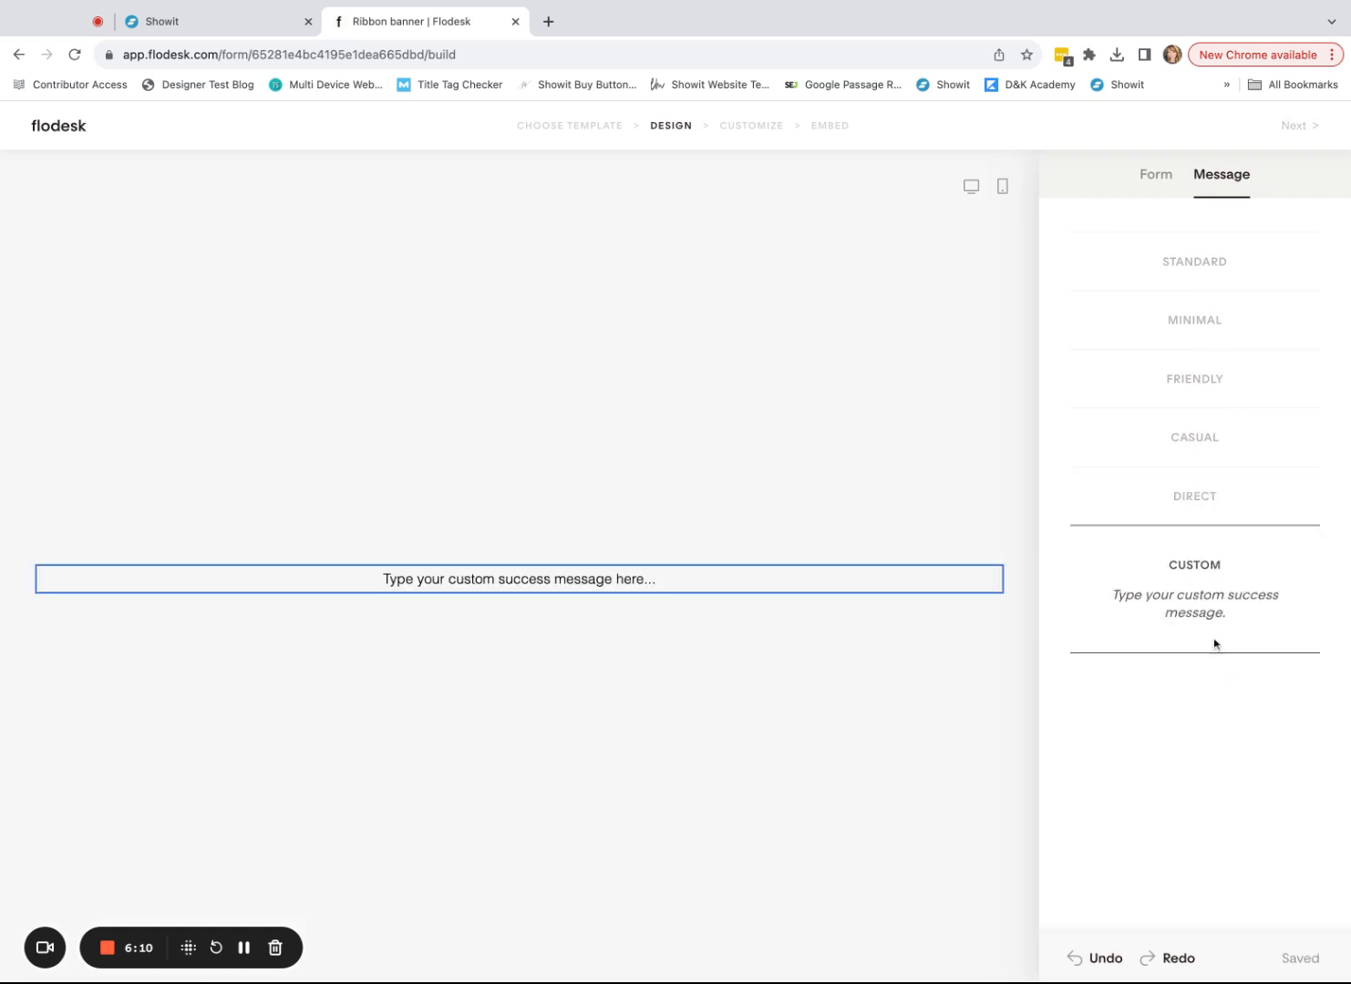
- Replace the placeholder with 'Thank you! Look for your free guide in your email.'
left_click(338, 587)
left_click_drag(685, 581, 289, 580)
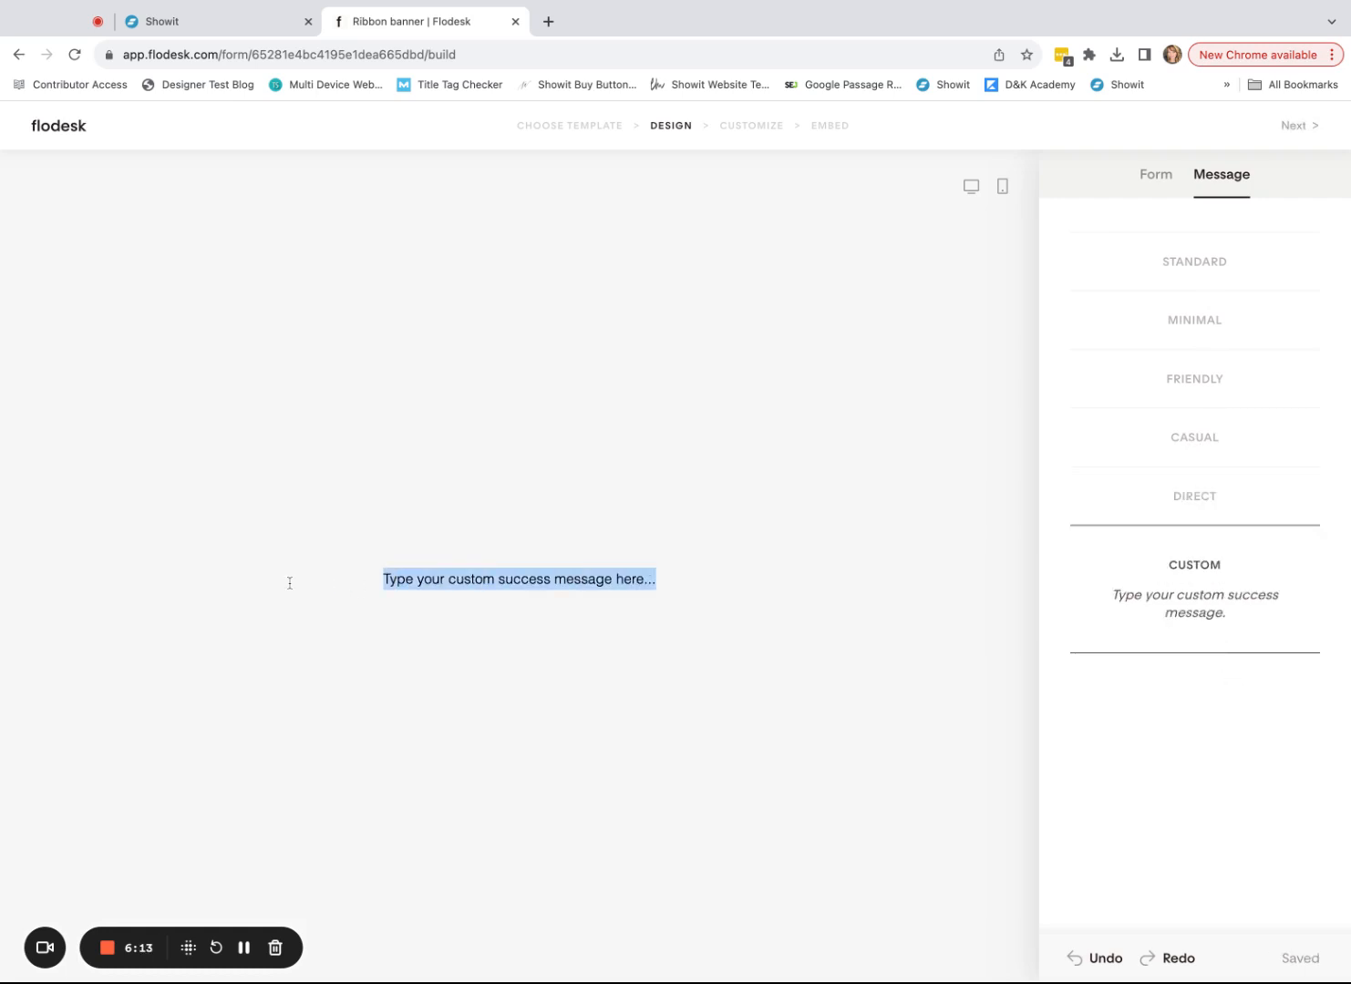
type("Thank you! Your")
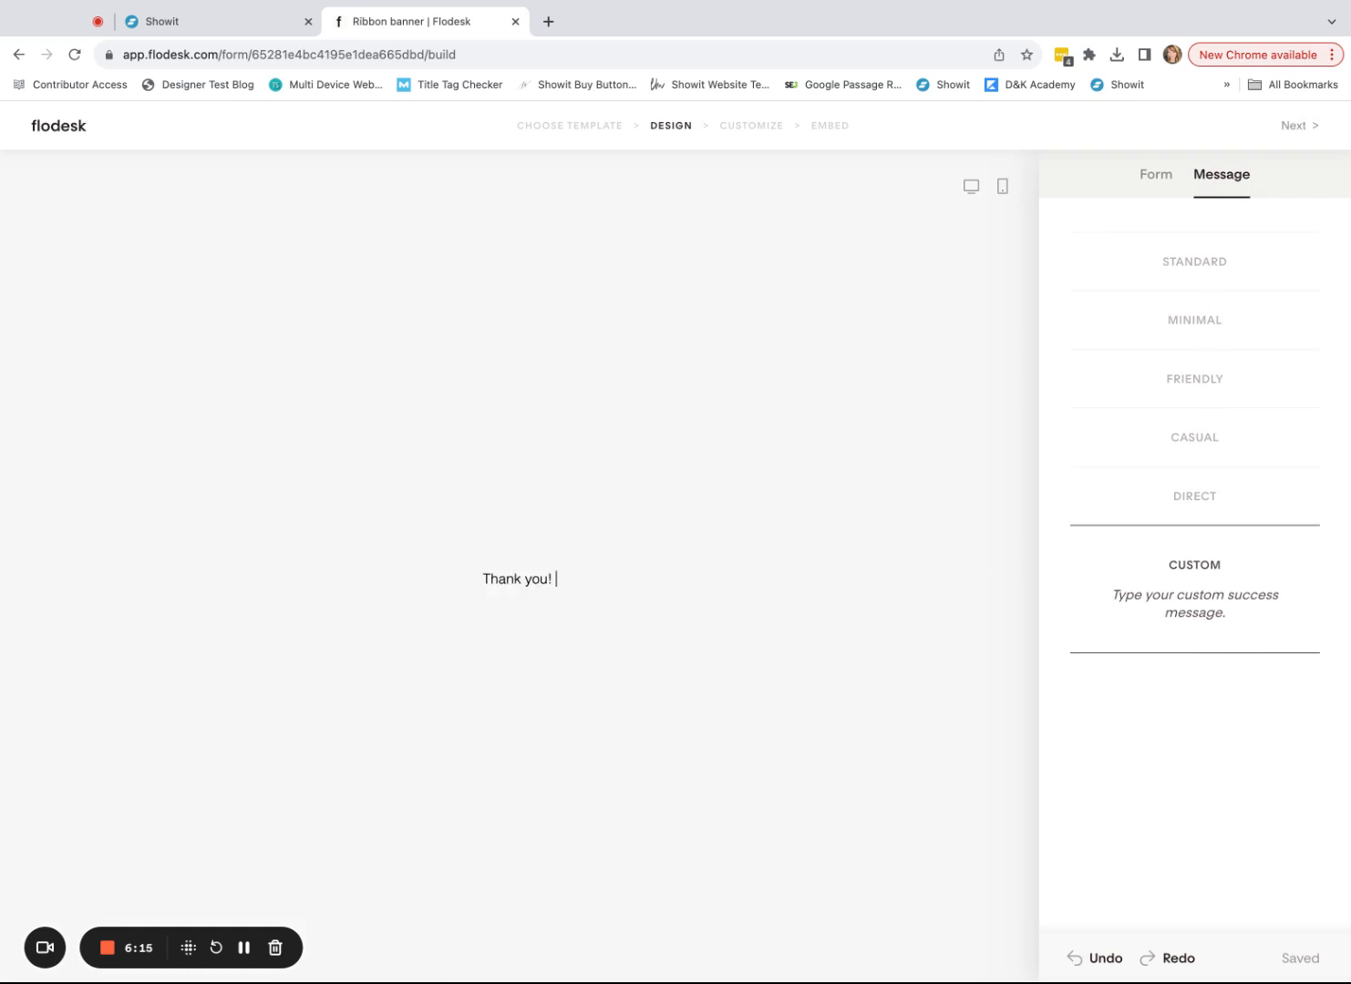
key("BackSpace")
key("BackSpace")
key("BackSpace")
key("BackSpace")
type("Look for your free ")
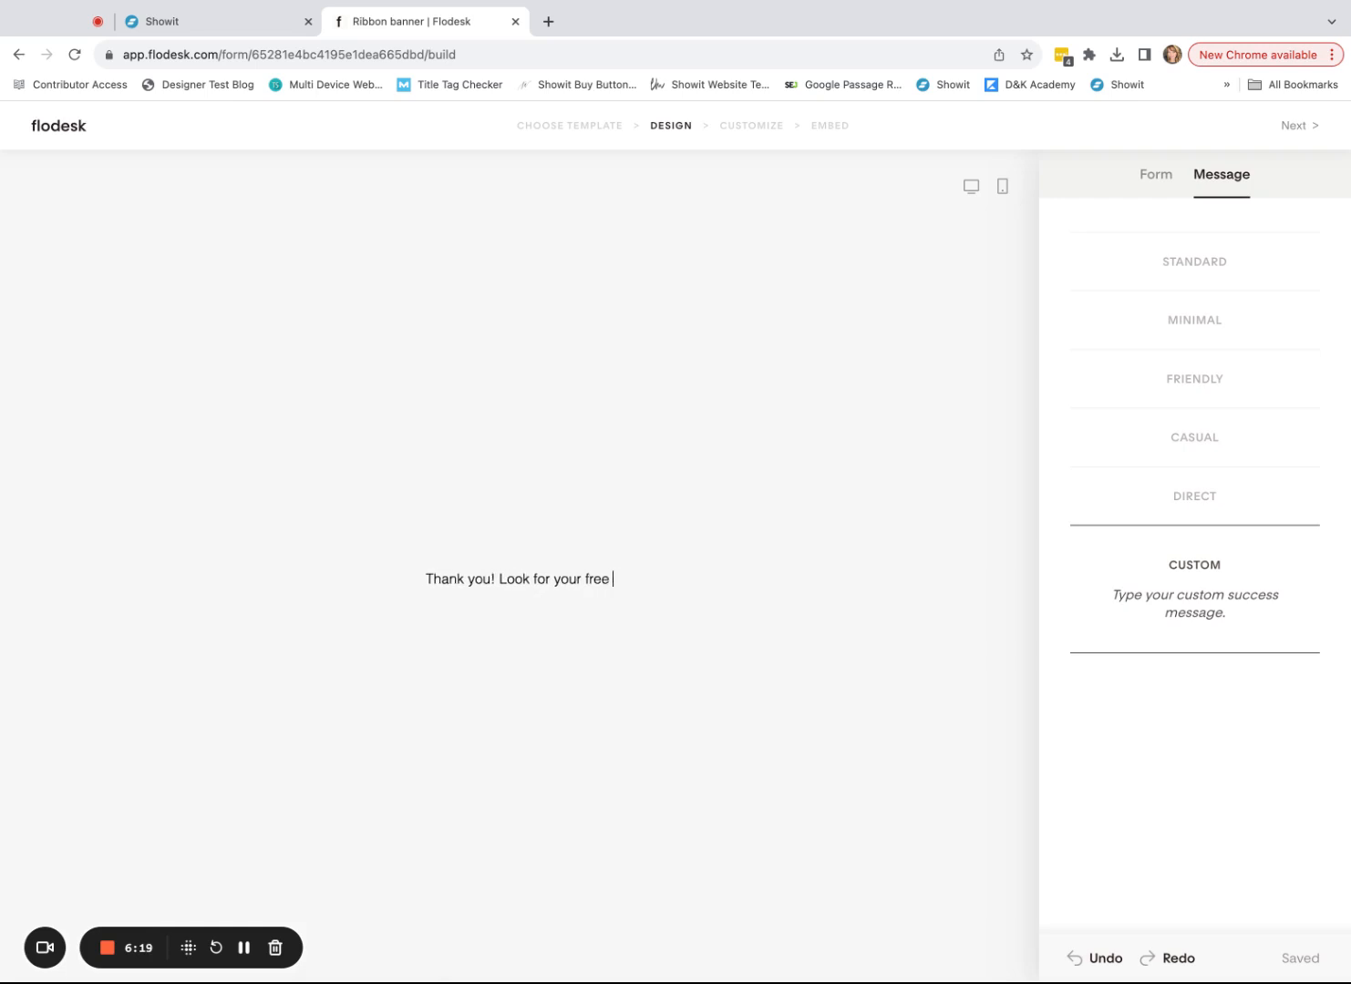
type("guide in your email.")
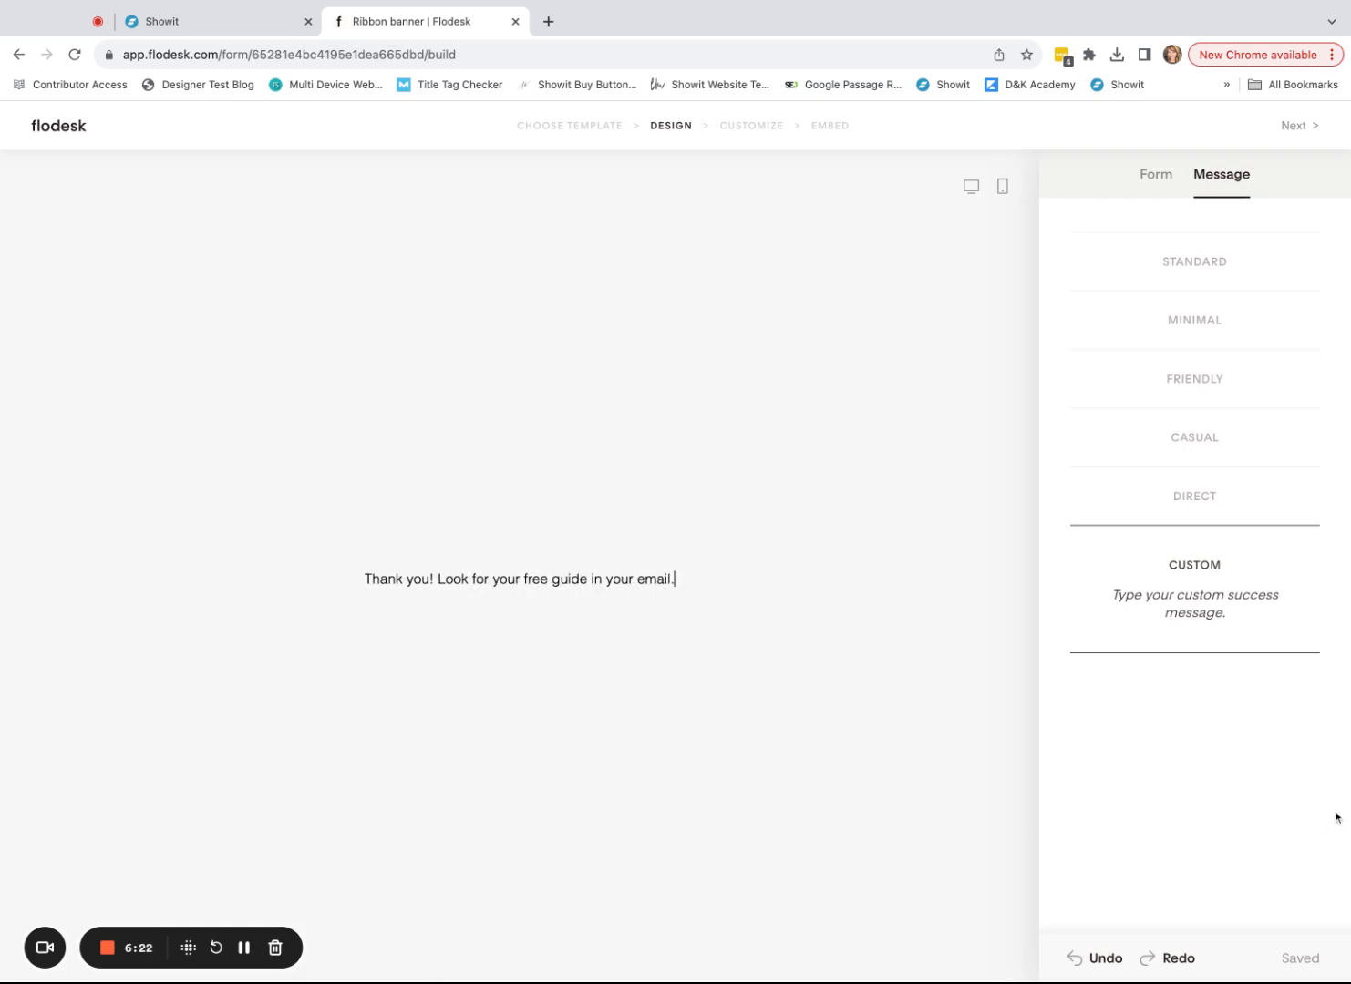
left_click(1255, 743)
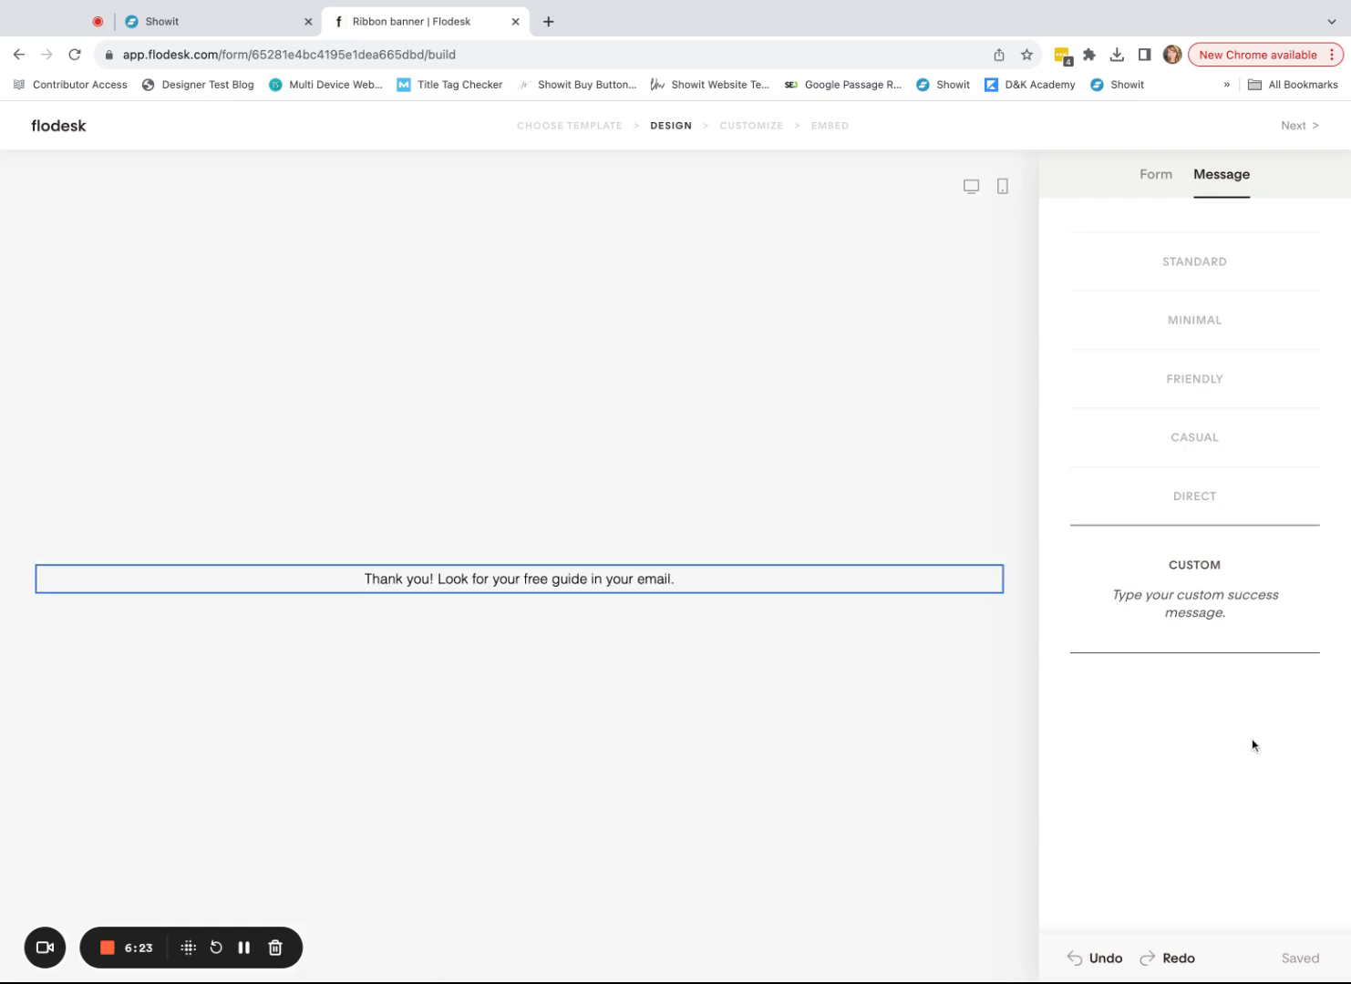
left_click(847, 456)
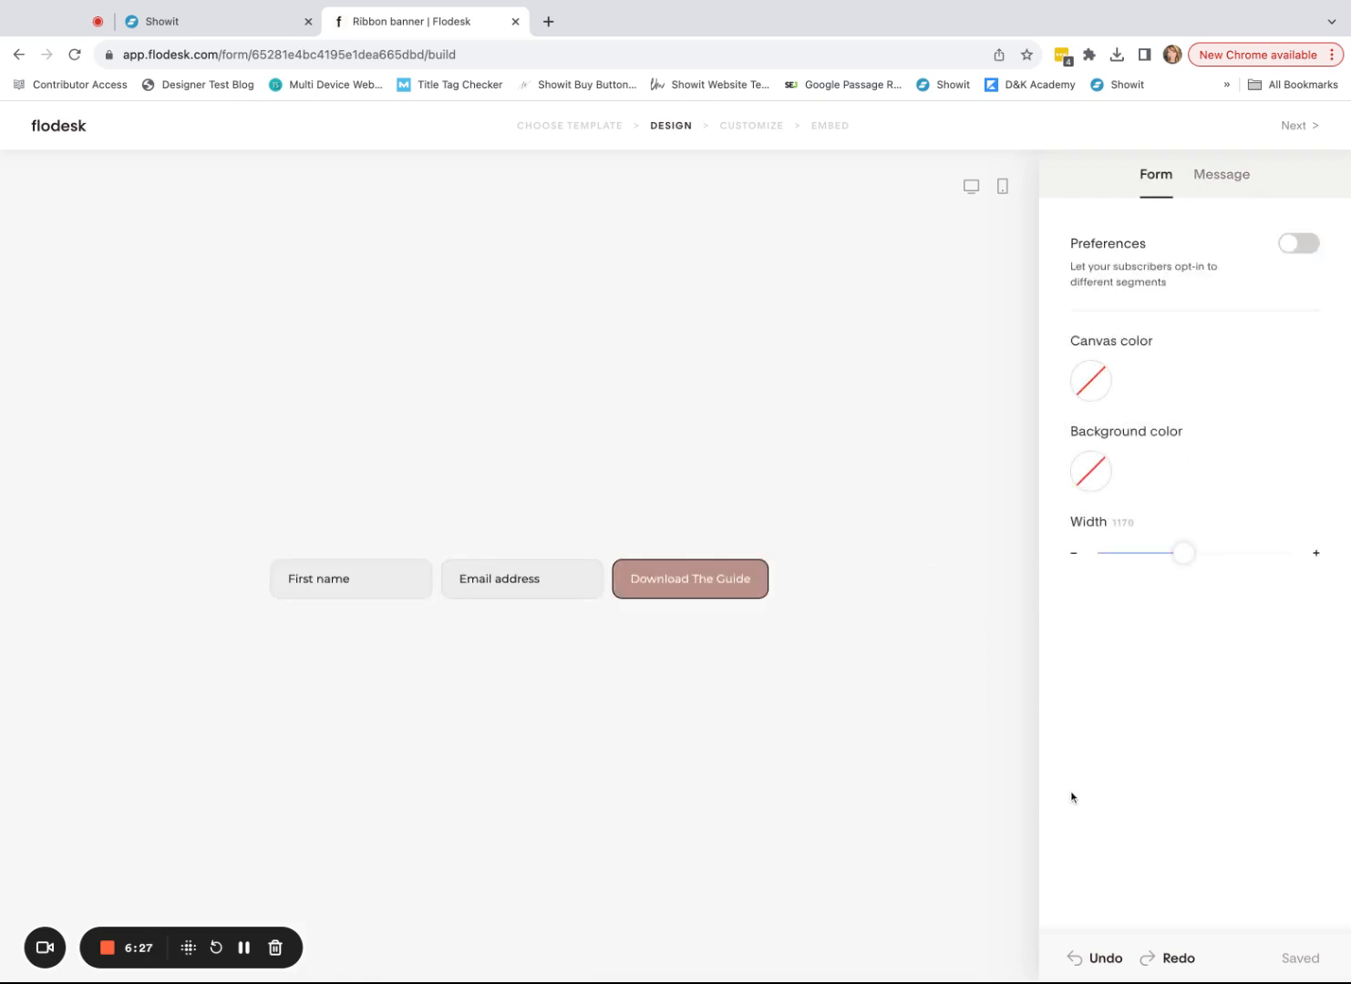
- Save the form design and continue to the Customize step with double opt-in left off
left_click(1297, 130)
left_click(1302, 129)
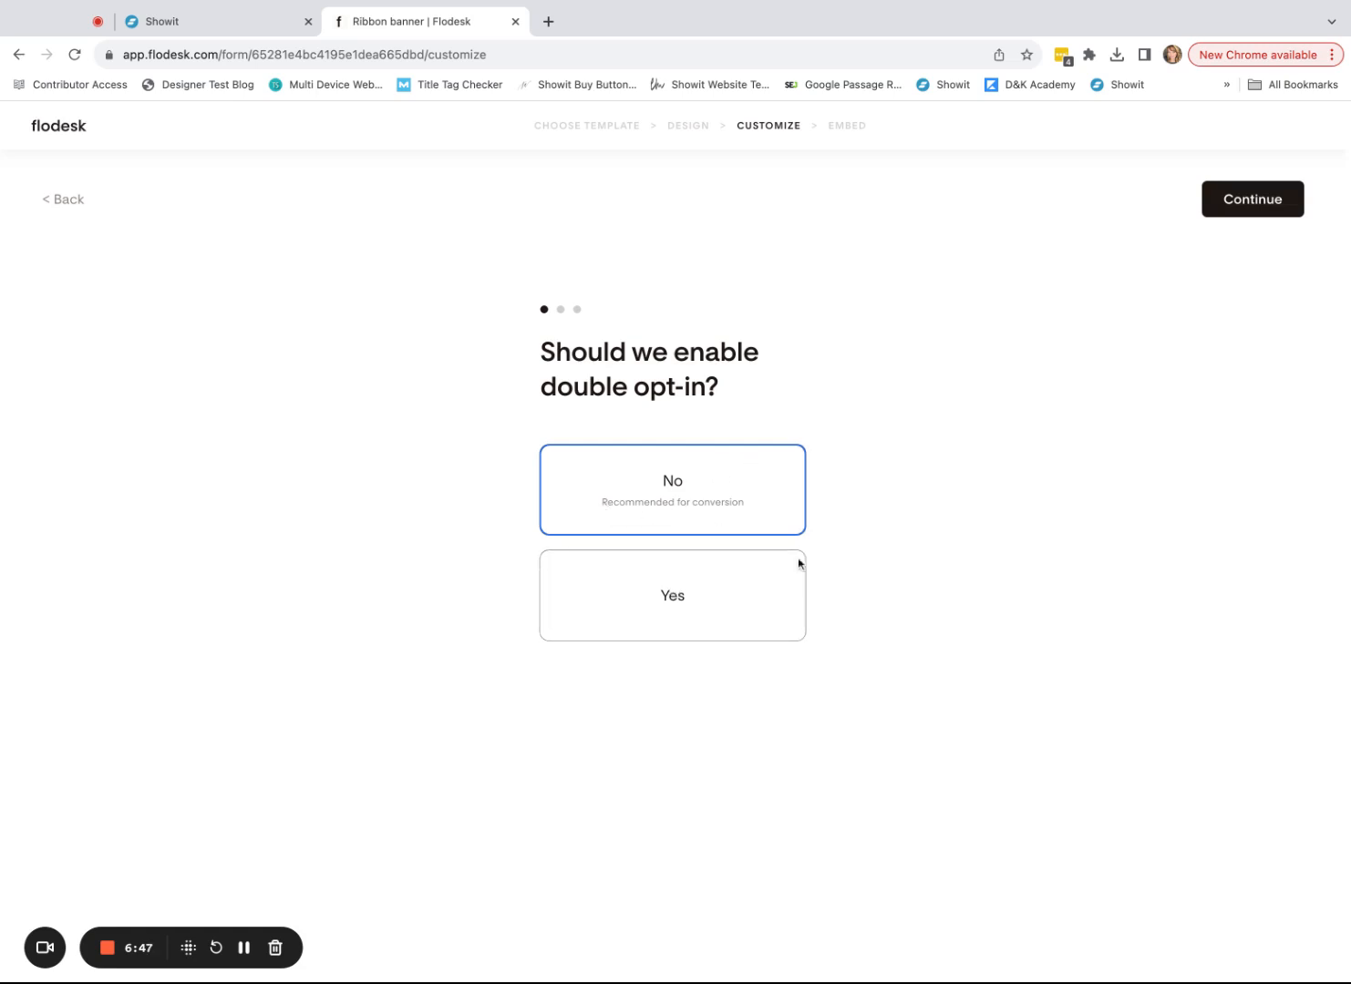
left_click(1262, 208)
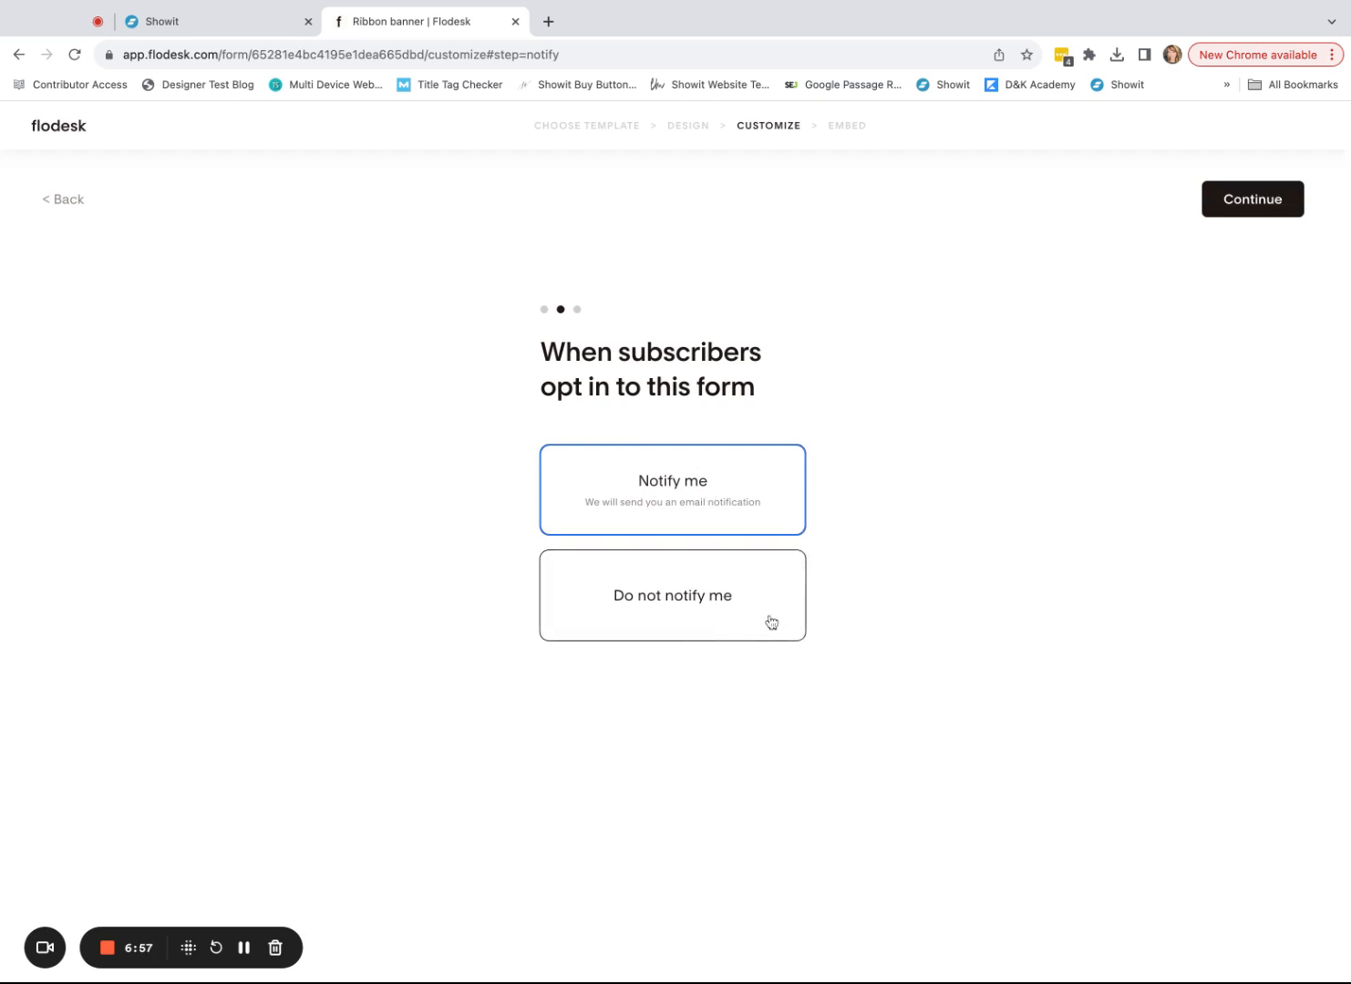
- Turn off new sign-up email notifications and set the form to redirect to a URL
left_click(687, 624)
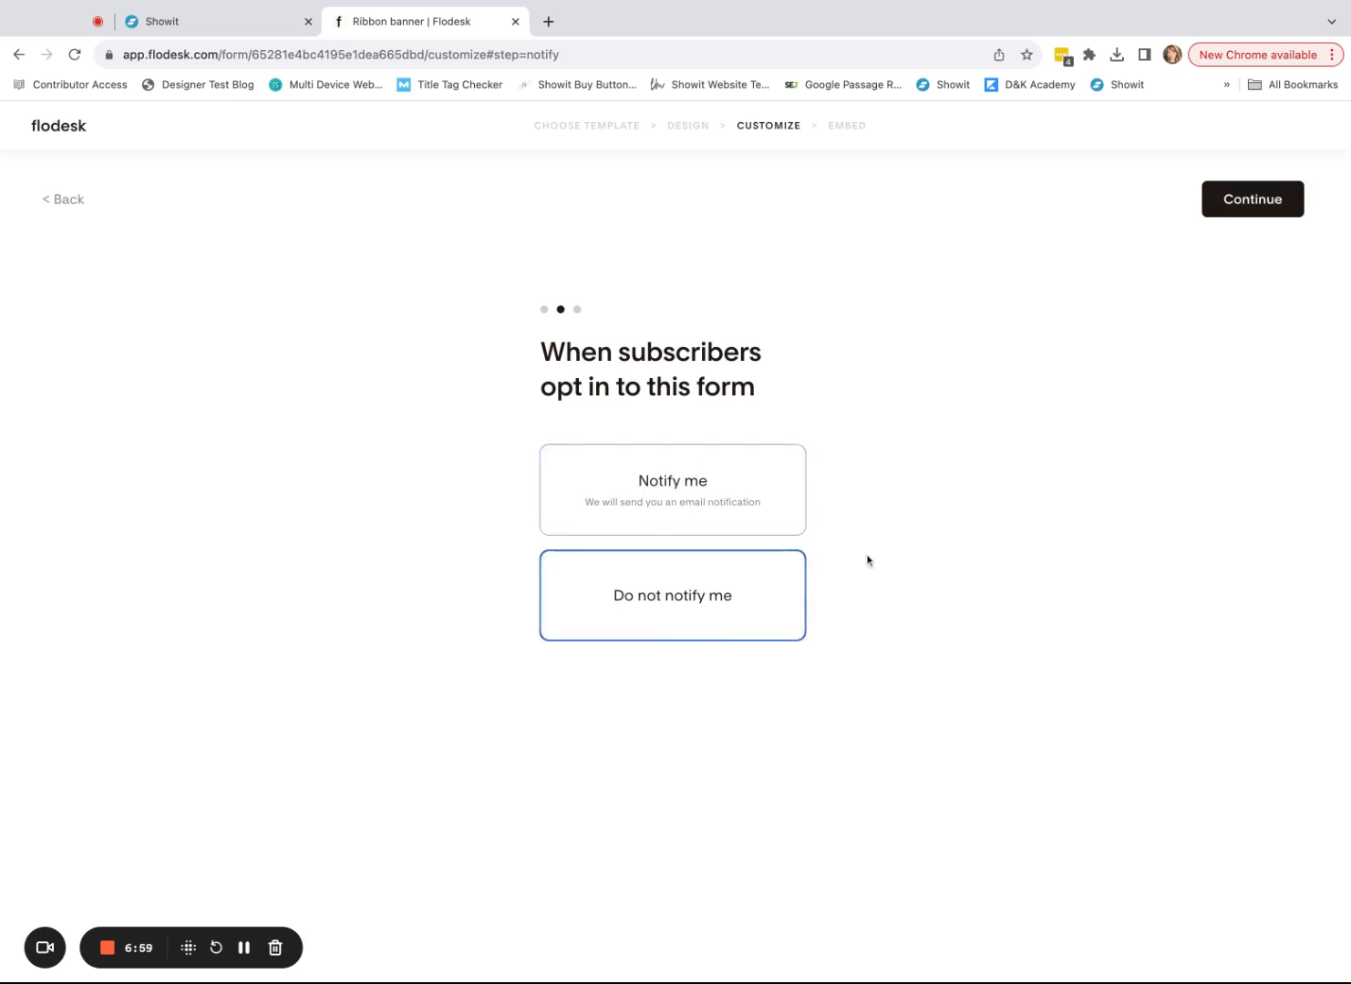
left_click(1273, 210)
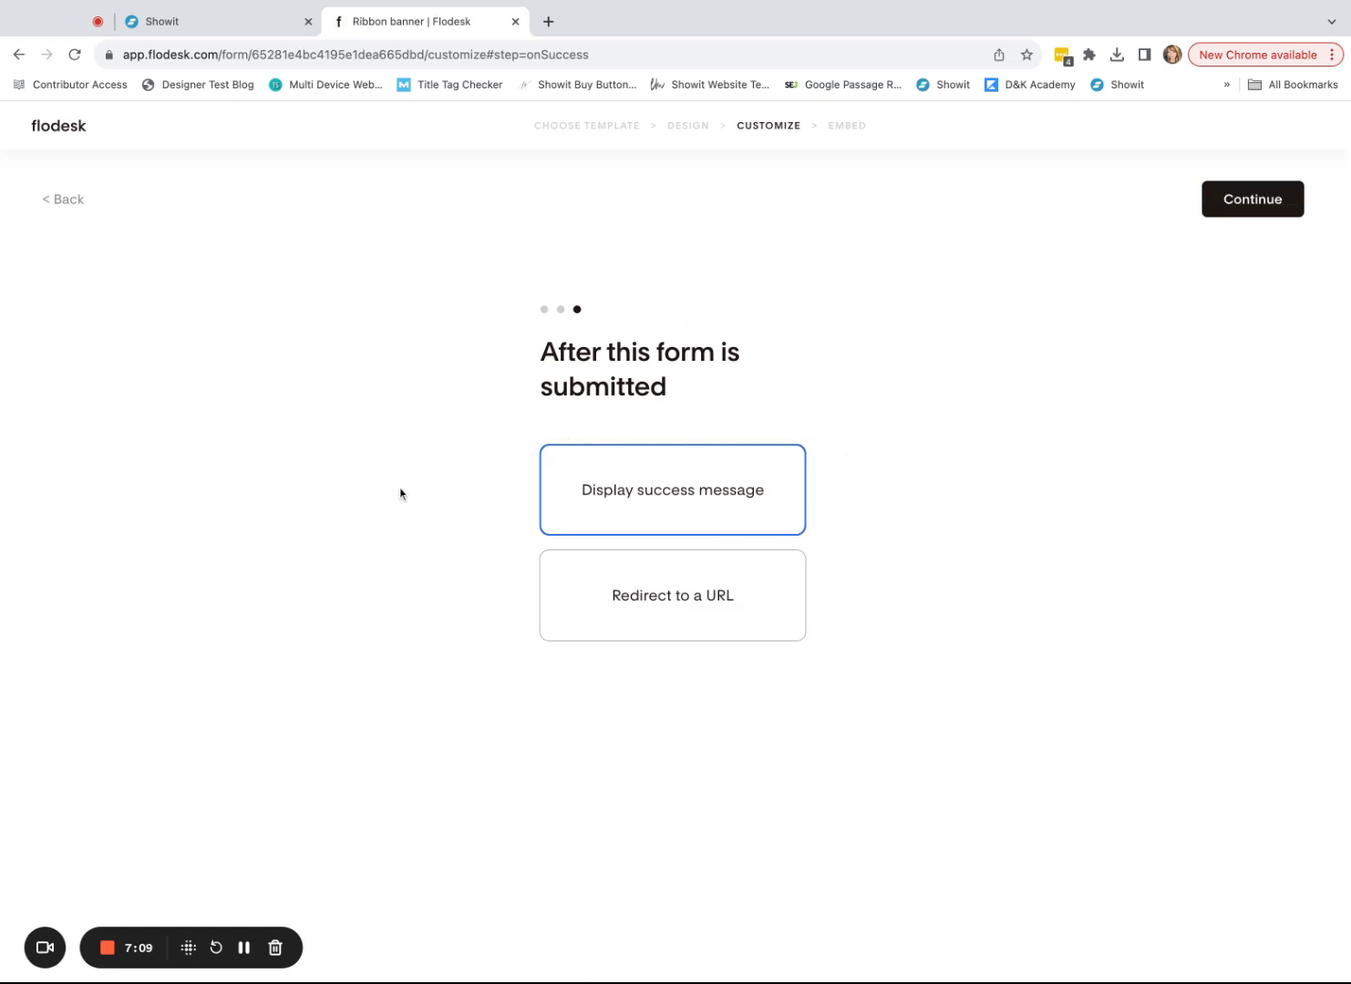
left_click(721, 605)
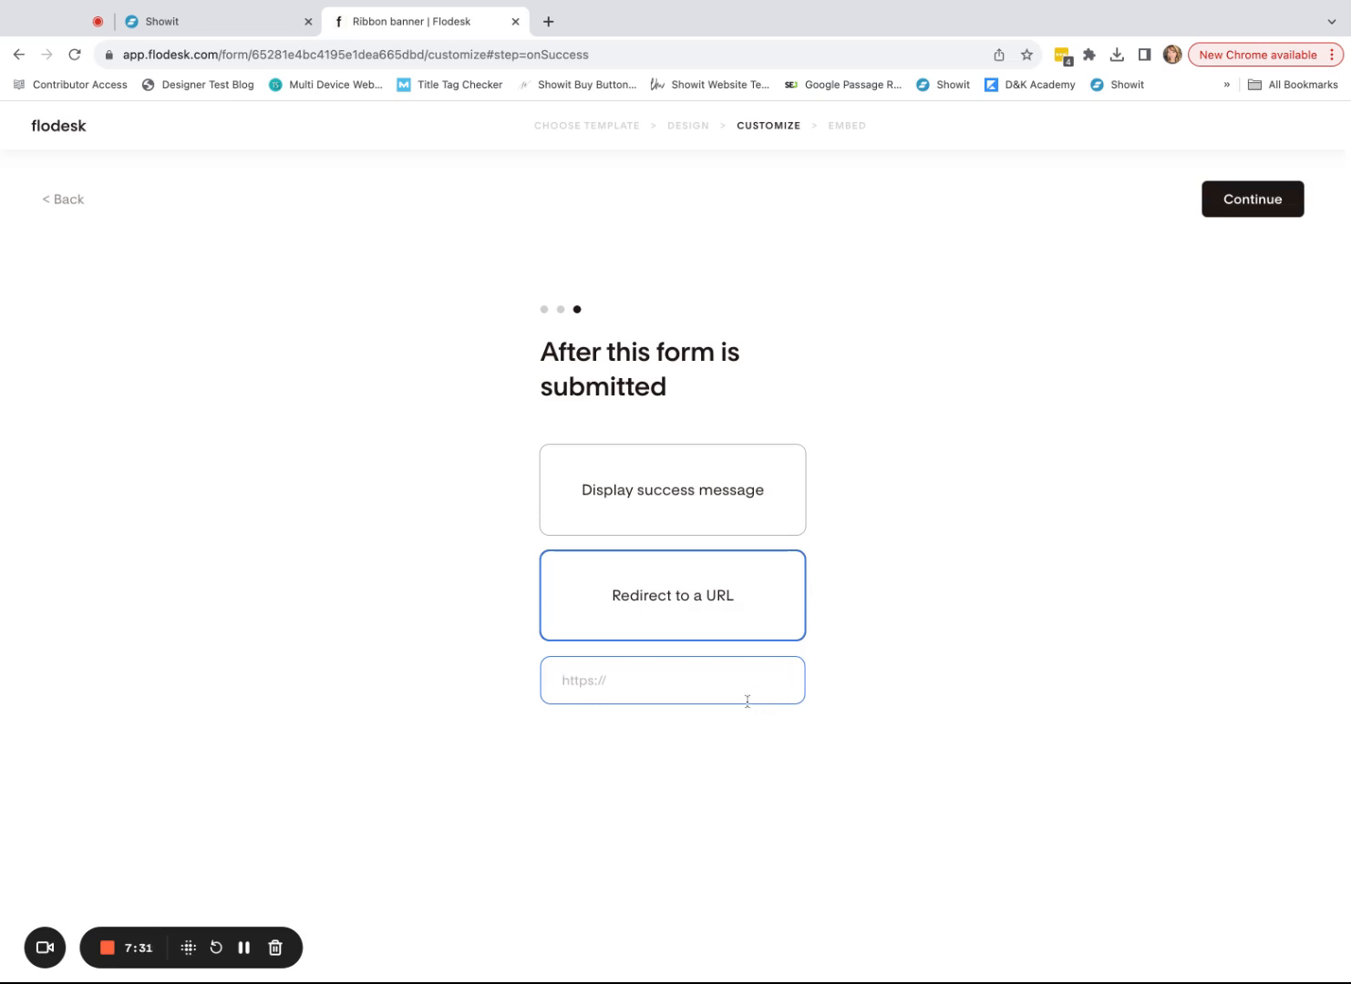
left_click(182, 29)
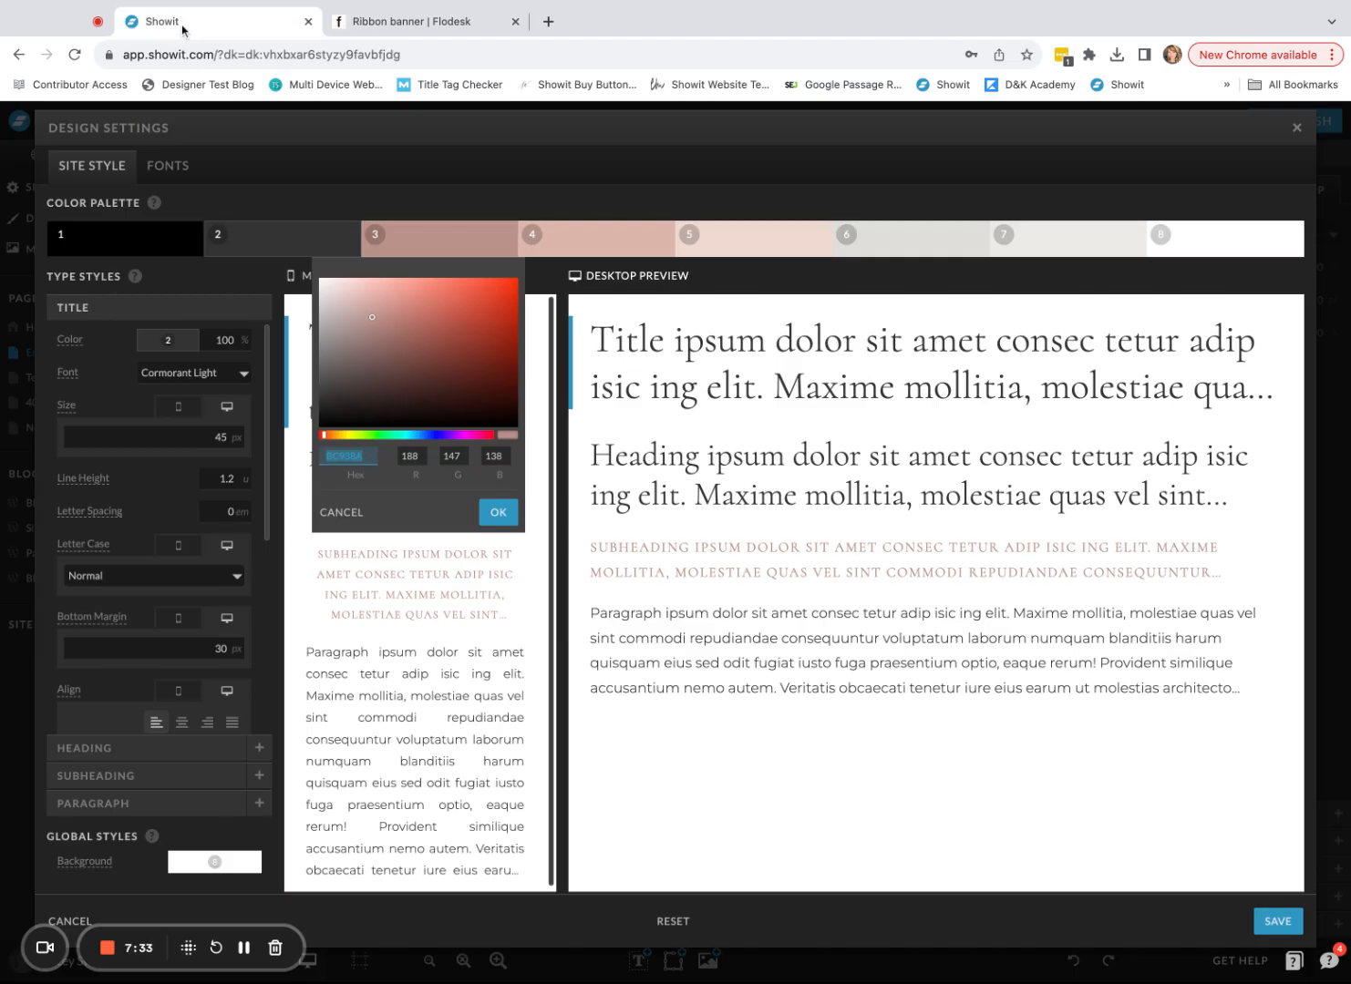
- Close design settings unsaved and copy the wedding-shot-guide.pdf link from the media library
left_click(1297, 131)
left_click(791, 272)
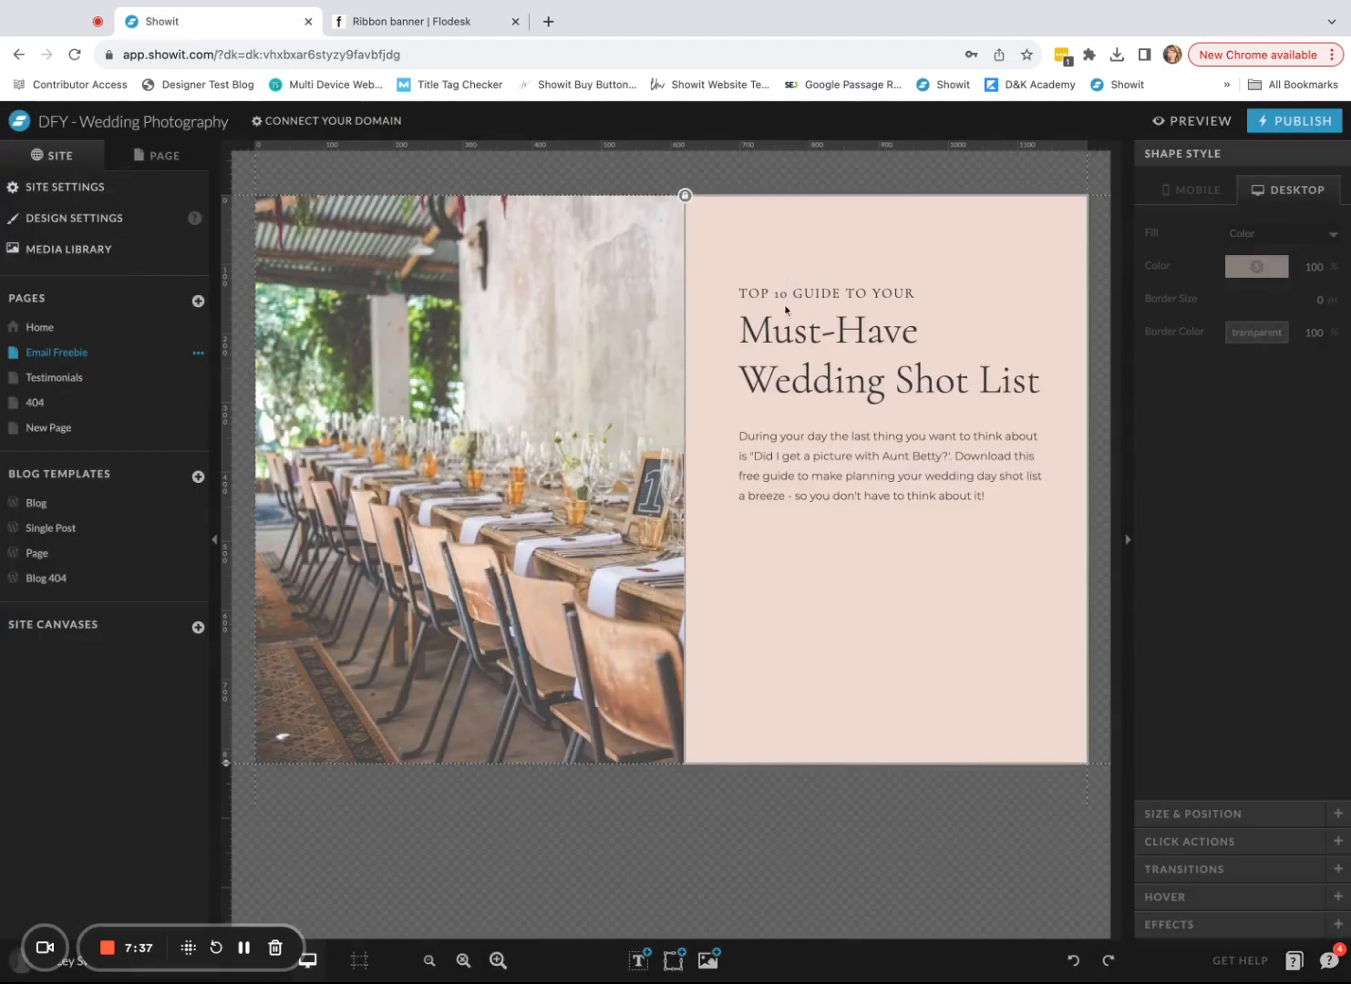
left_click(67, 252)
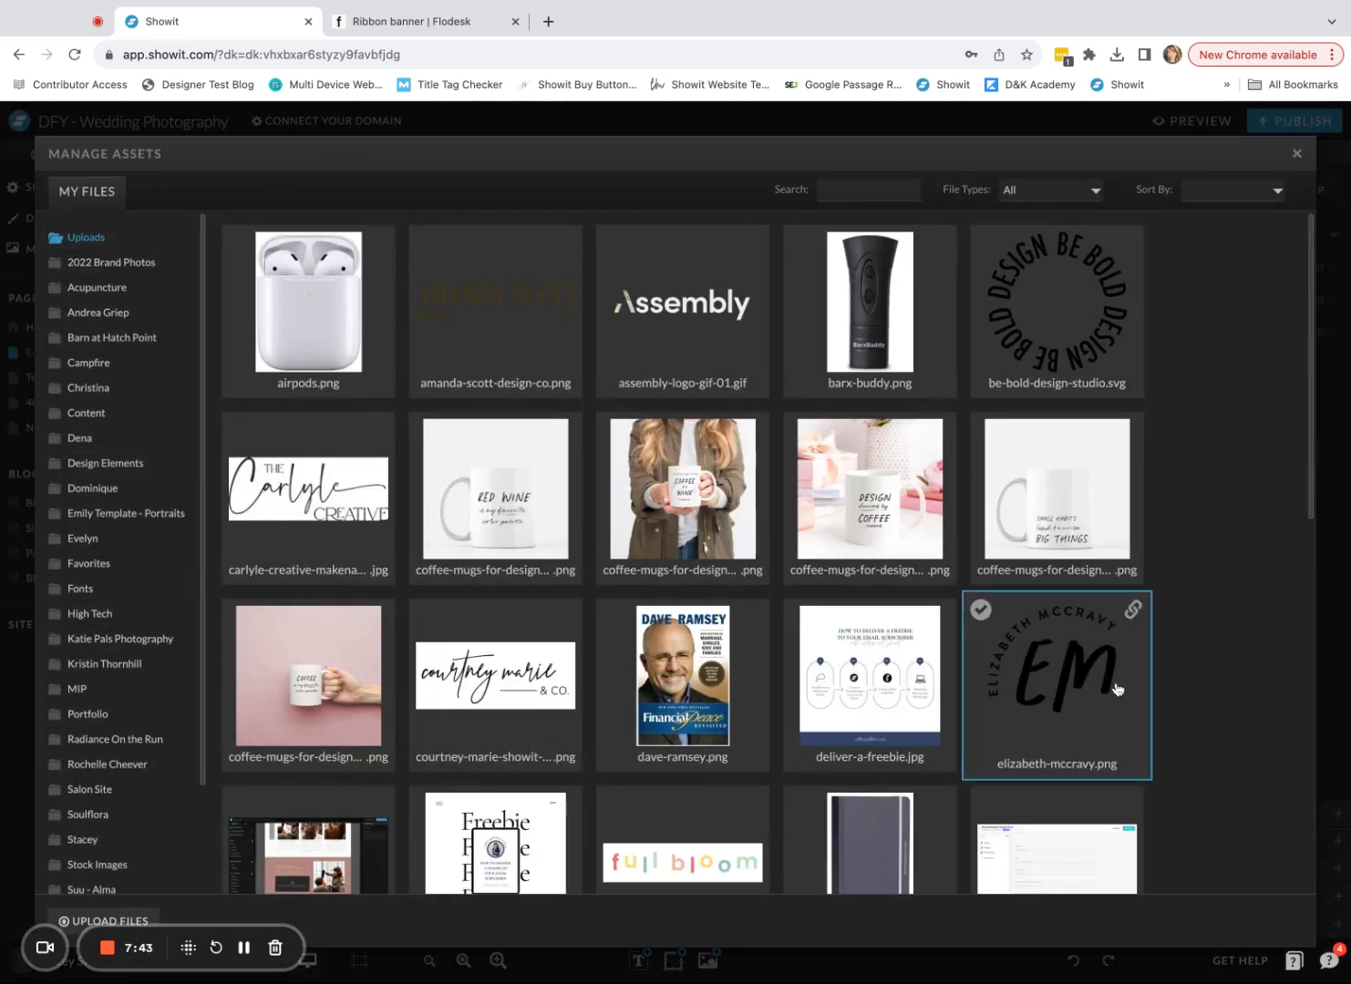
scroll(1117, 690, "down", 9)
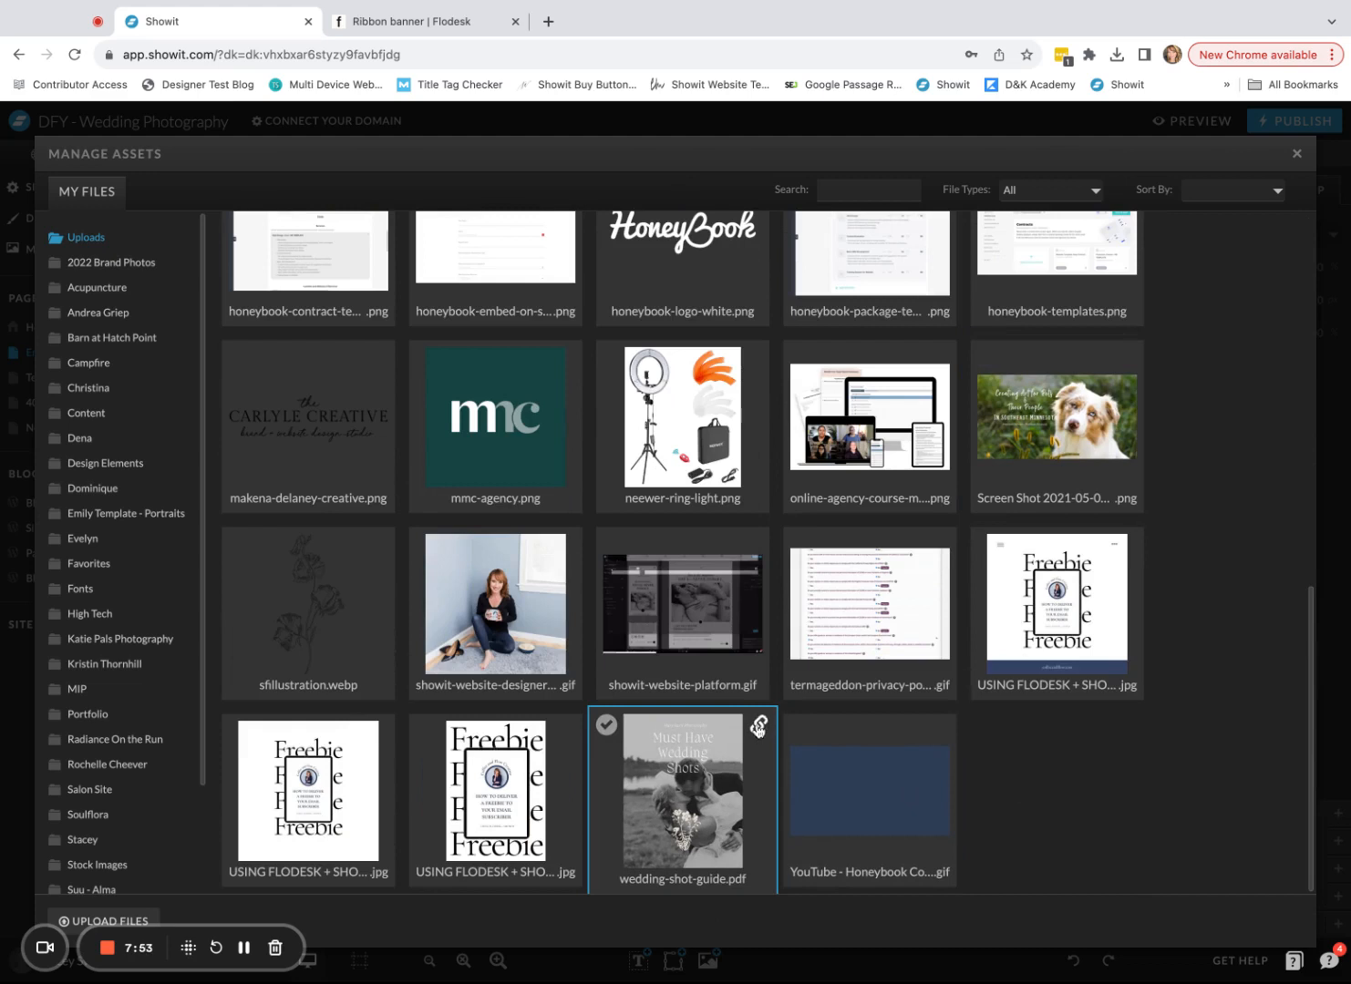
left_click(758, 727)
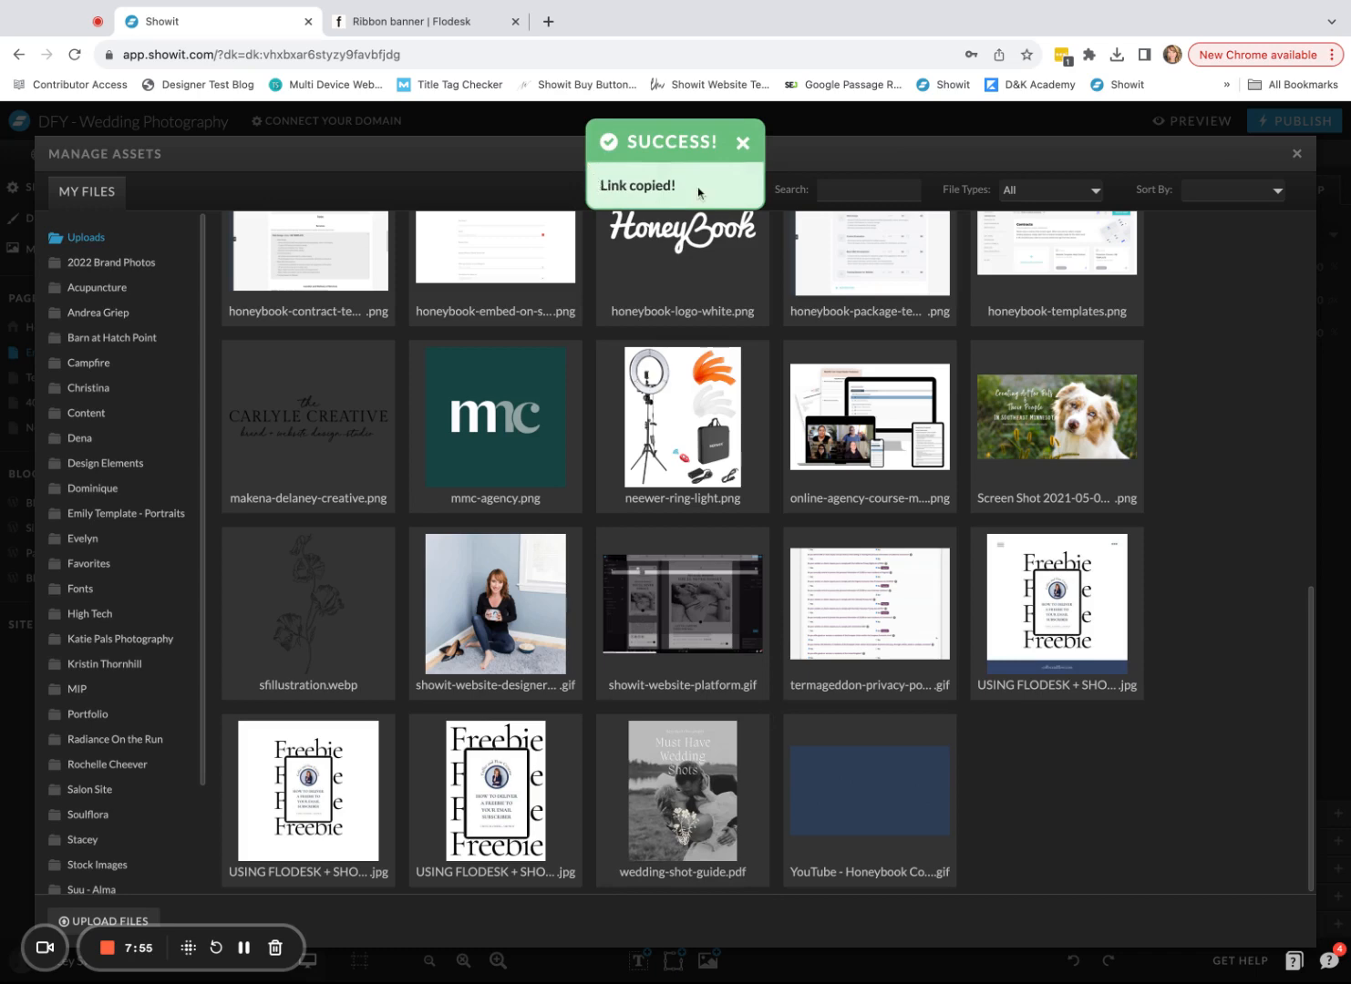
left_click(1297, 155)
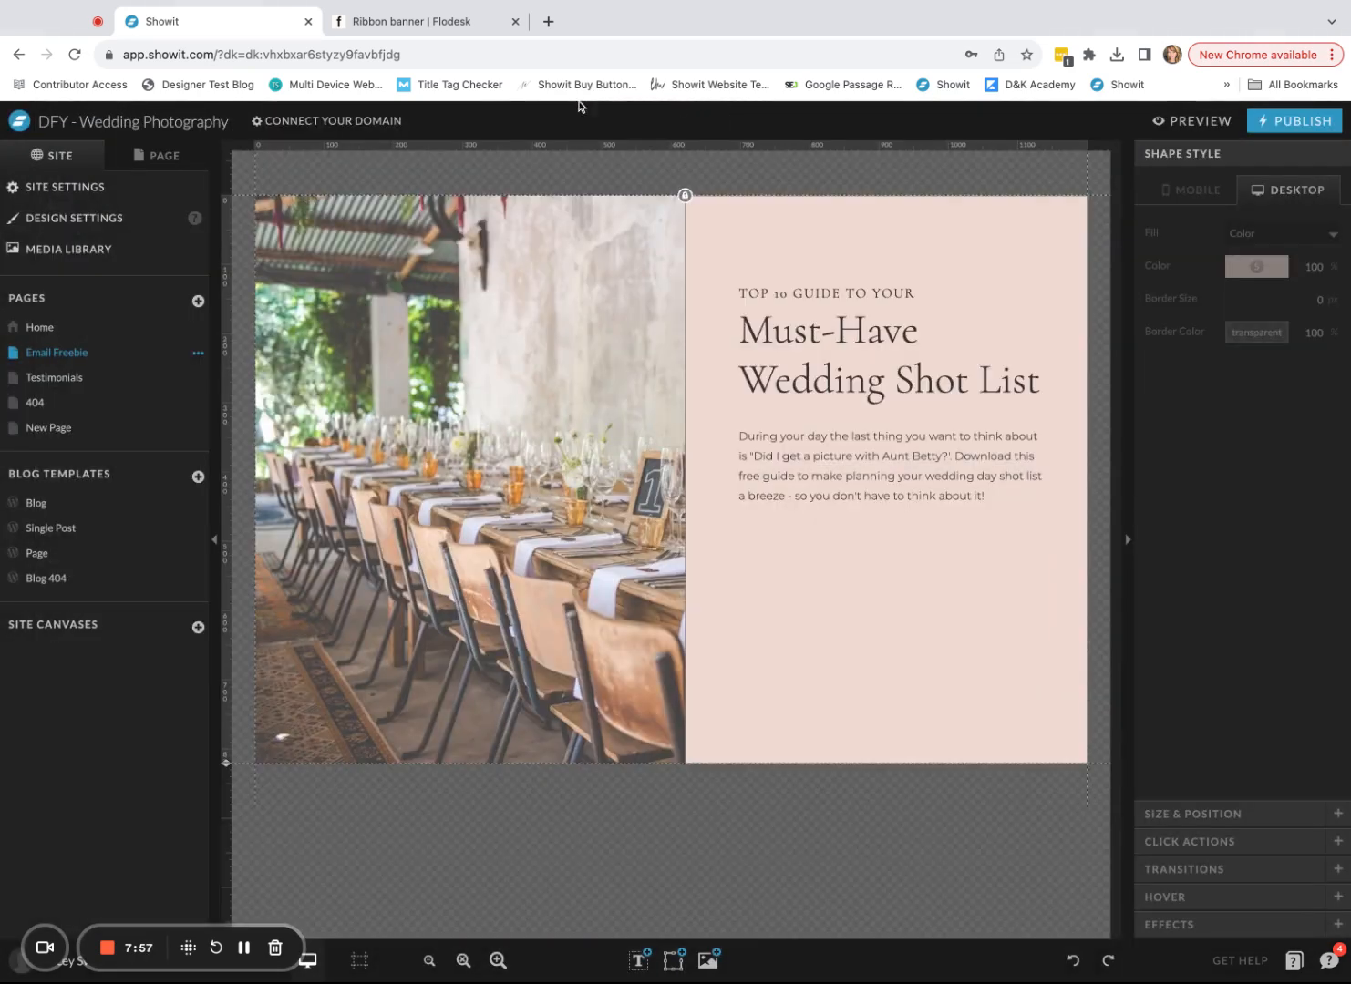
- Paste the wedding-shot-guide.pdf link into the redirect URL field and check its beginning
left_click(433, 33)
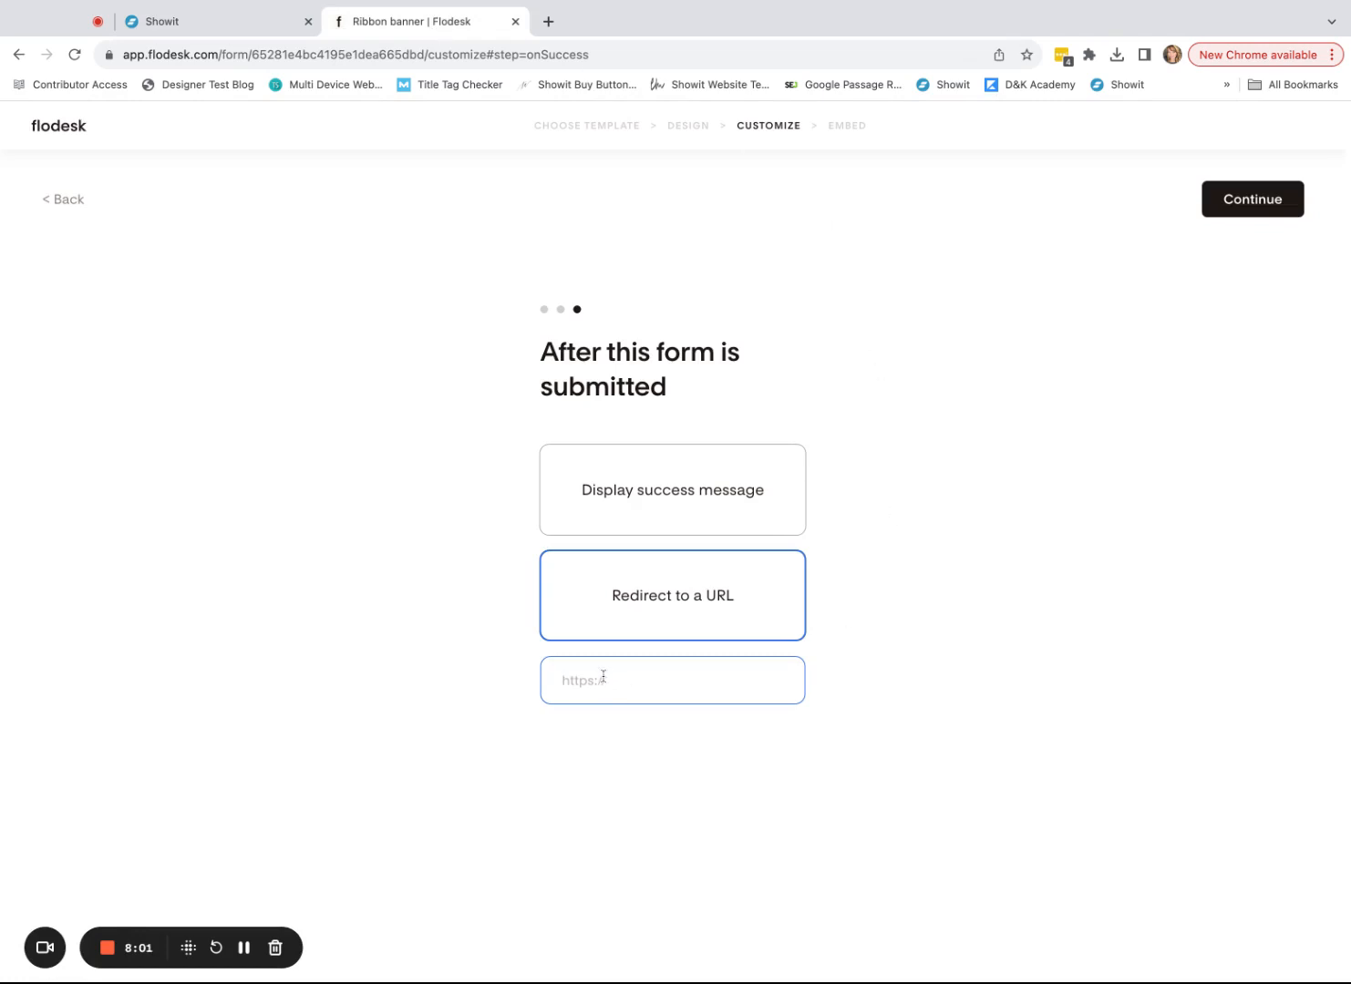
key("super+v")
left_click_drag(674, 672, 528, 685)
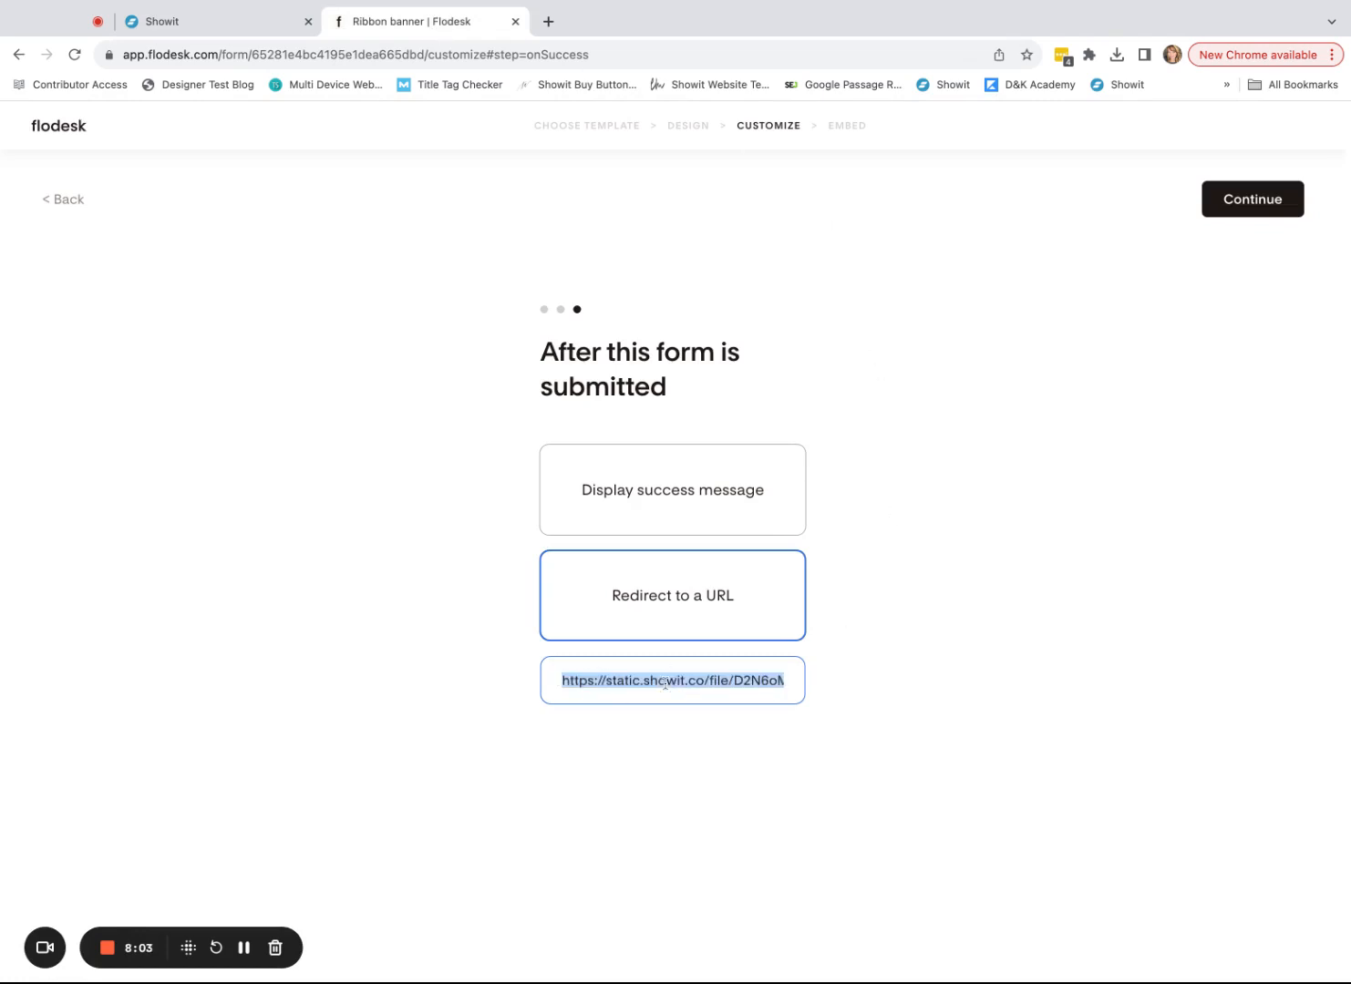
left_click(600, 685)
key("super+a")
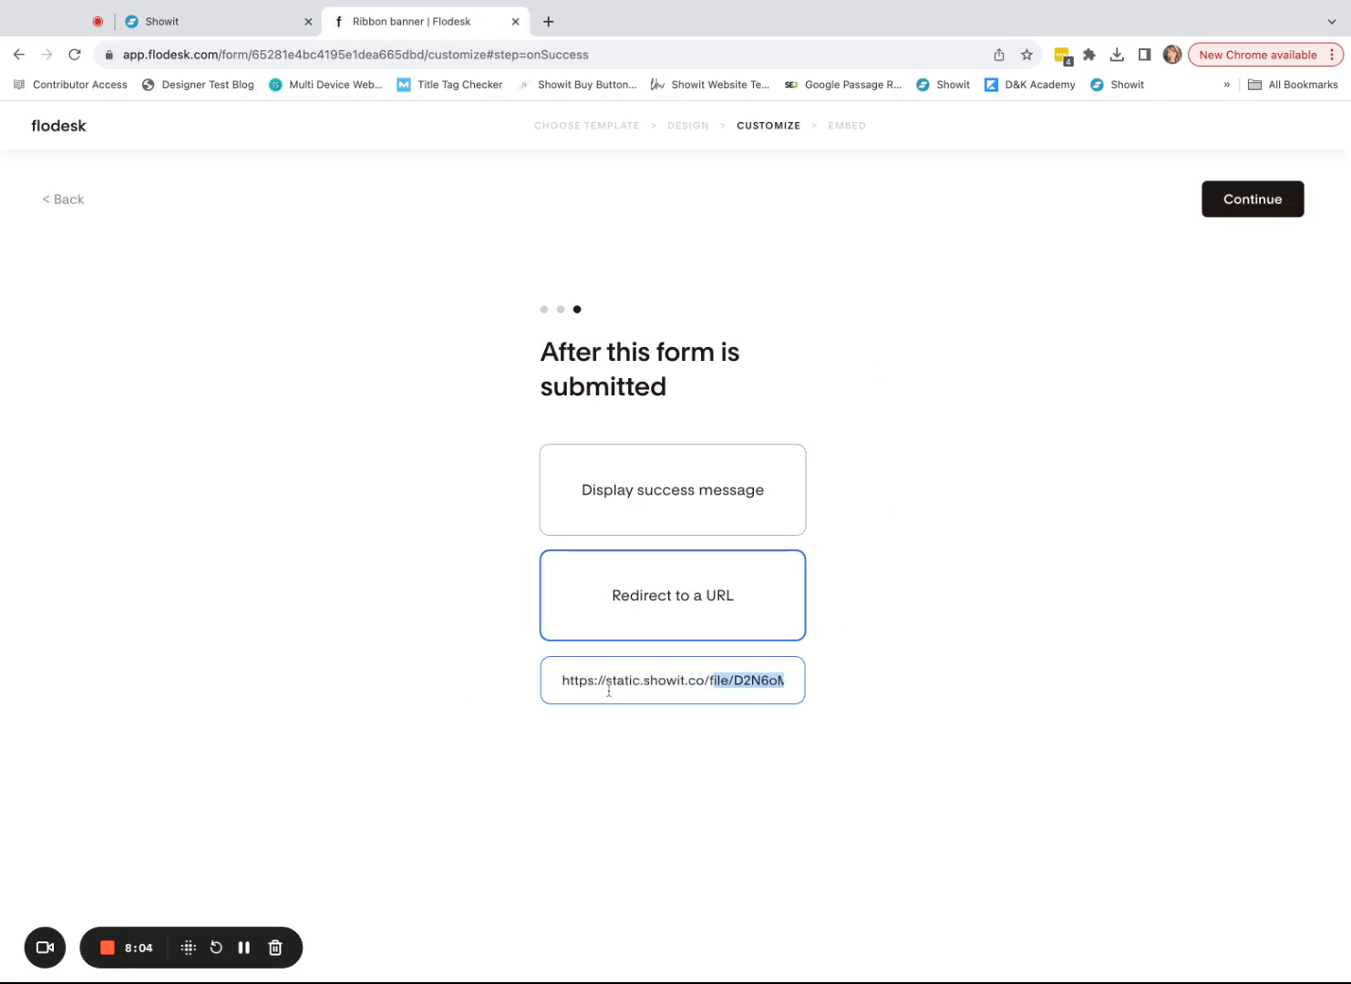
left_click_drag(722, 681, 663, 685)
key("super+a")
- Confirm the link ends with the wedding-shot-guide file name and save the form settings
left_click(705, 690)
key("super+Right")
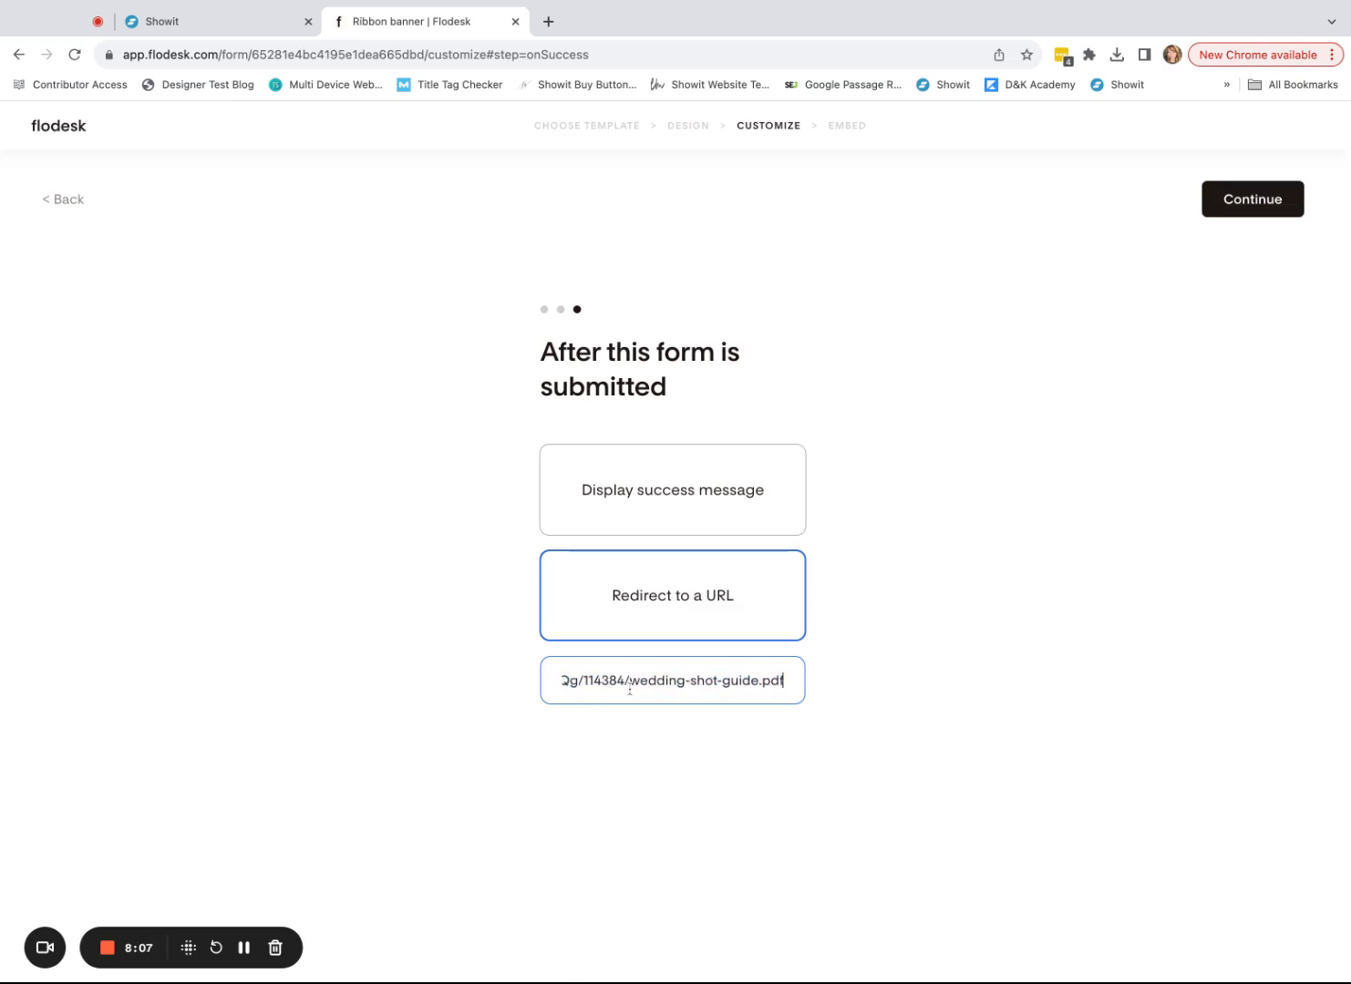
mouse_move(785, 685)
left_mouse_down()
mouse_move(705, 681)
mouse_move(759, 681)
left_mouse_up()
left_click(732, 686)
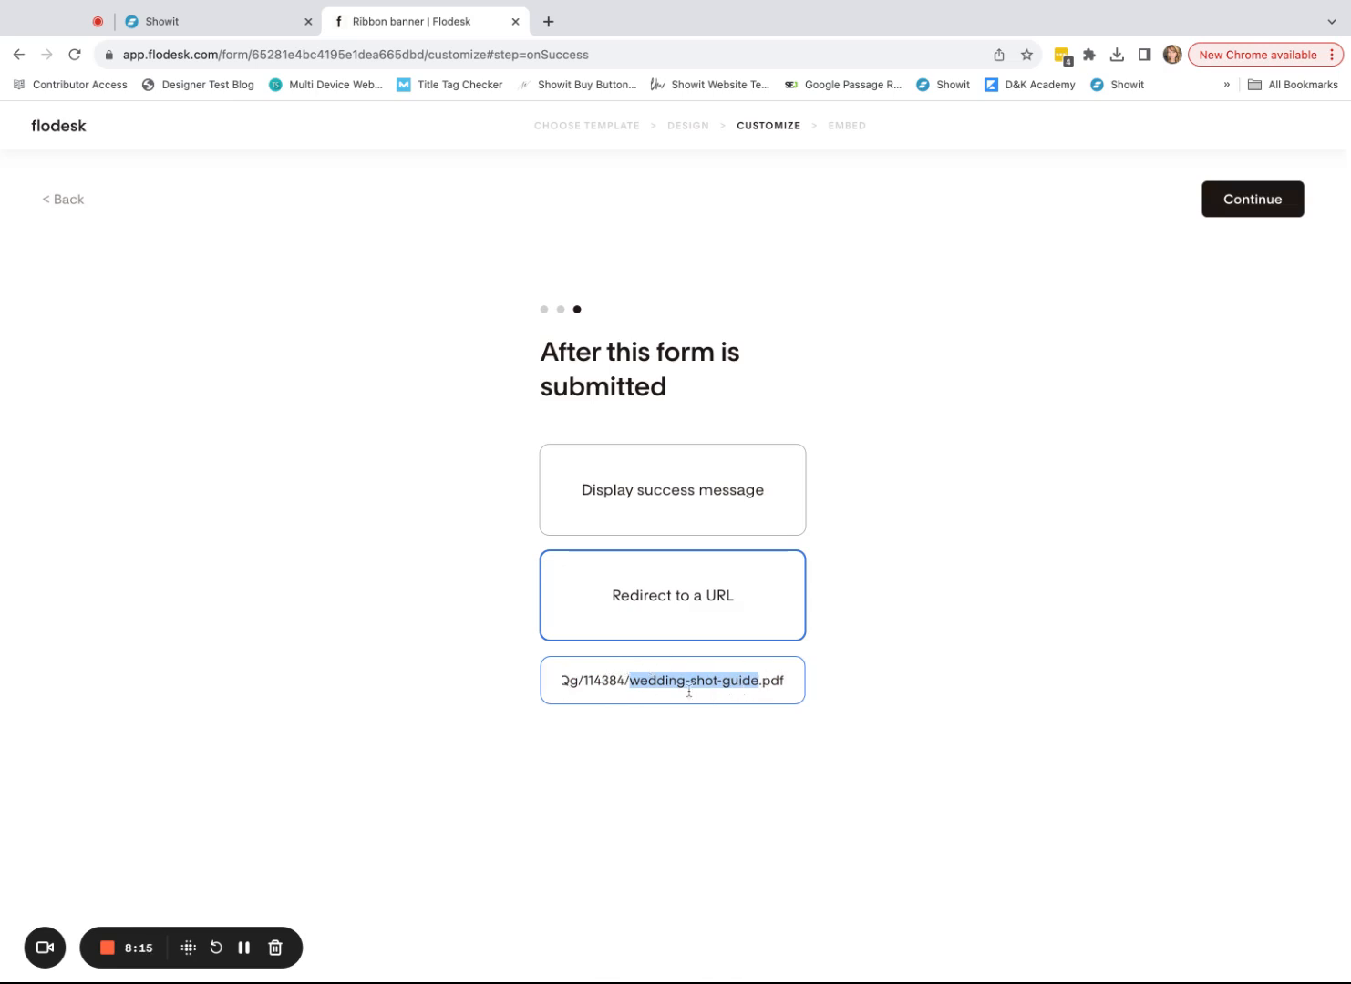
left_click(1019, 507)
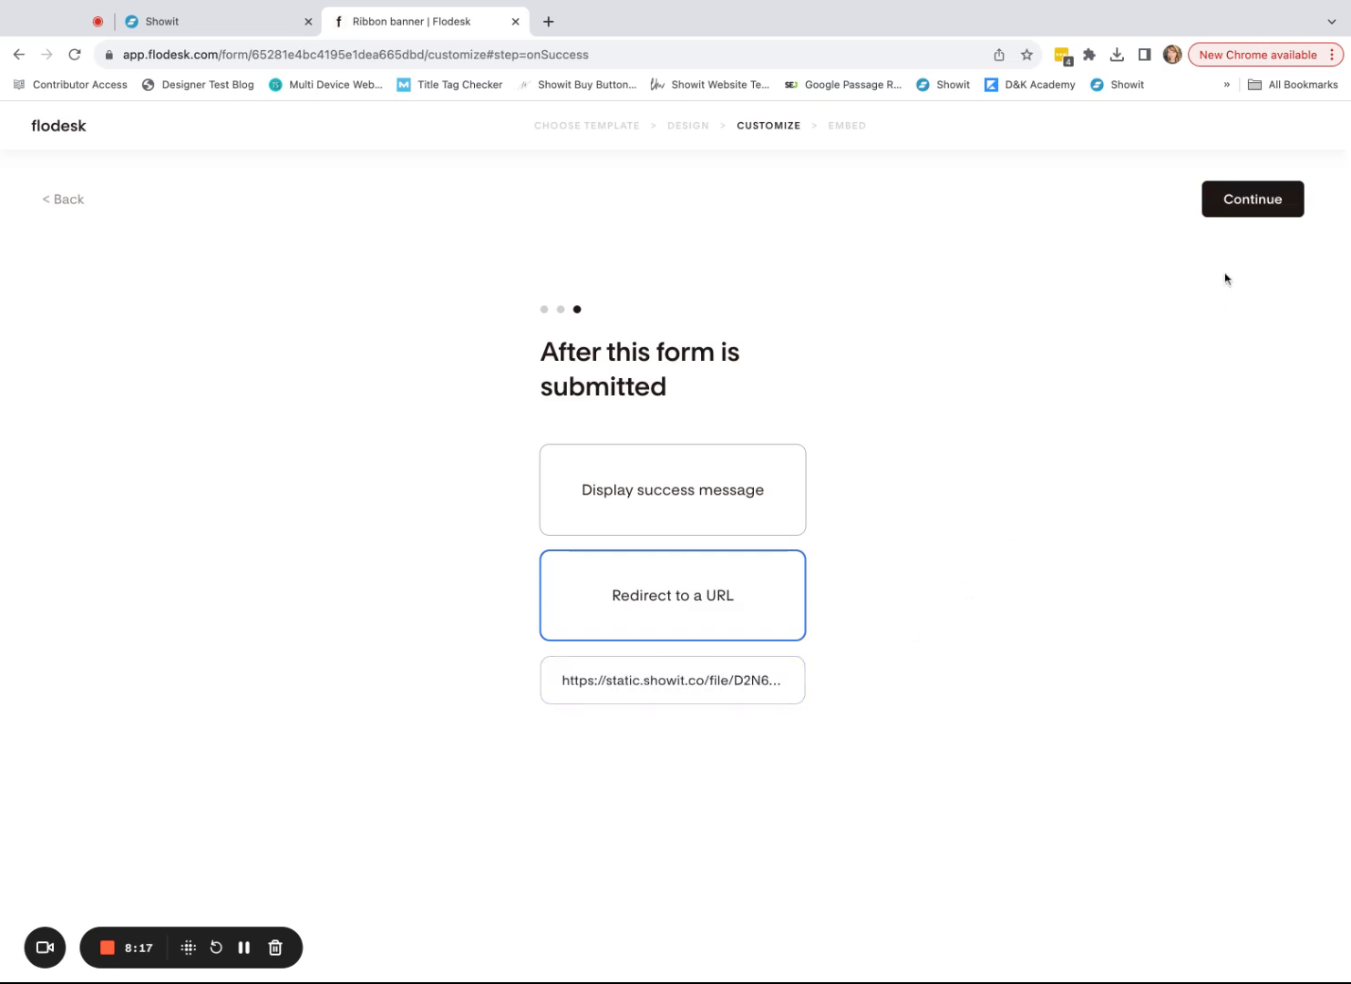
left_click(1247, 209)
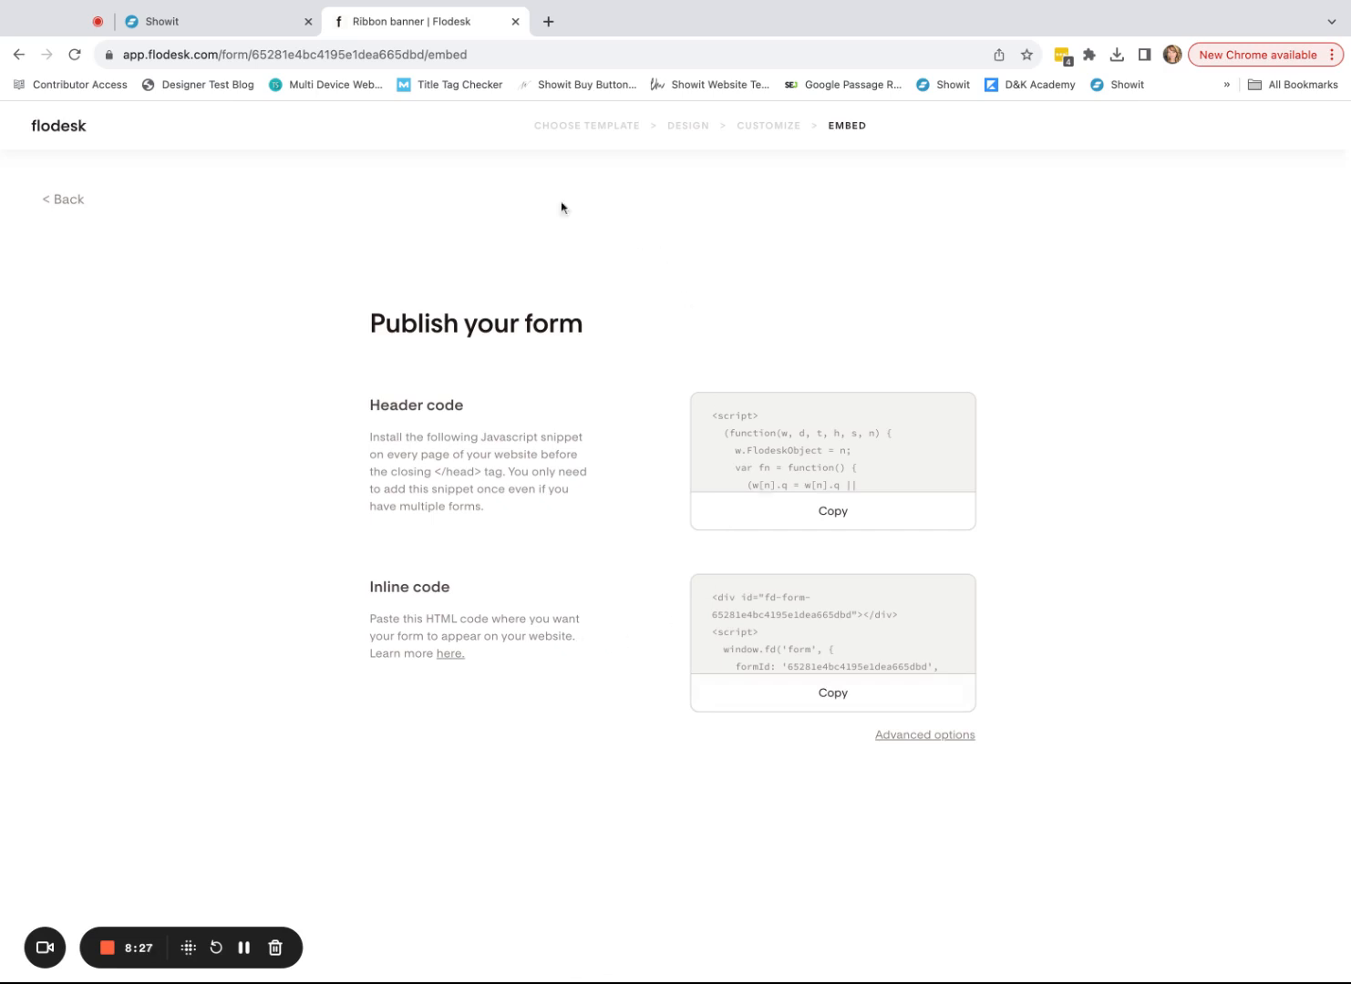
- Add an embed code box, shorten it to fit the pink panel, and open its code editor
left_click(173, 24)
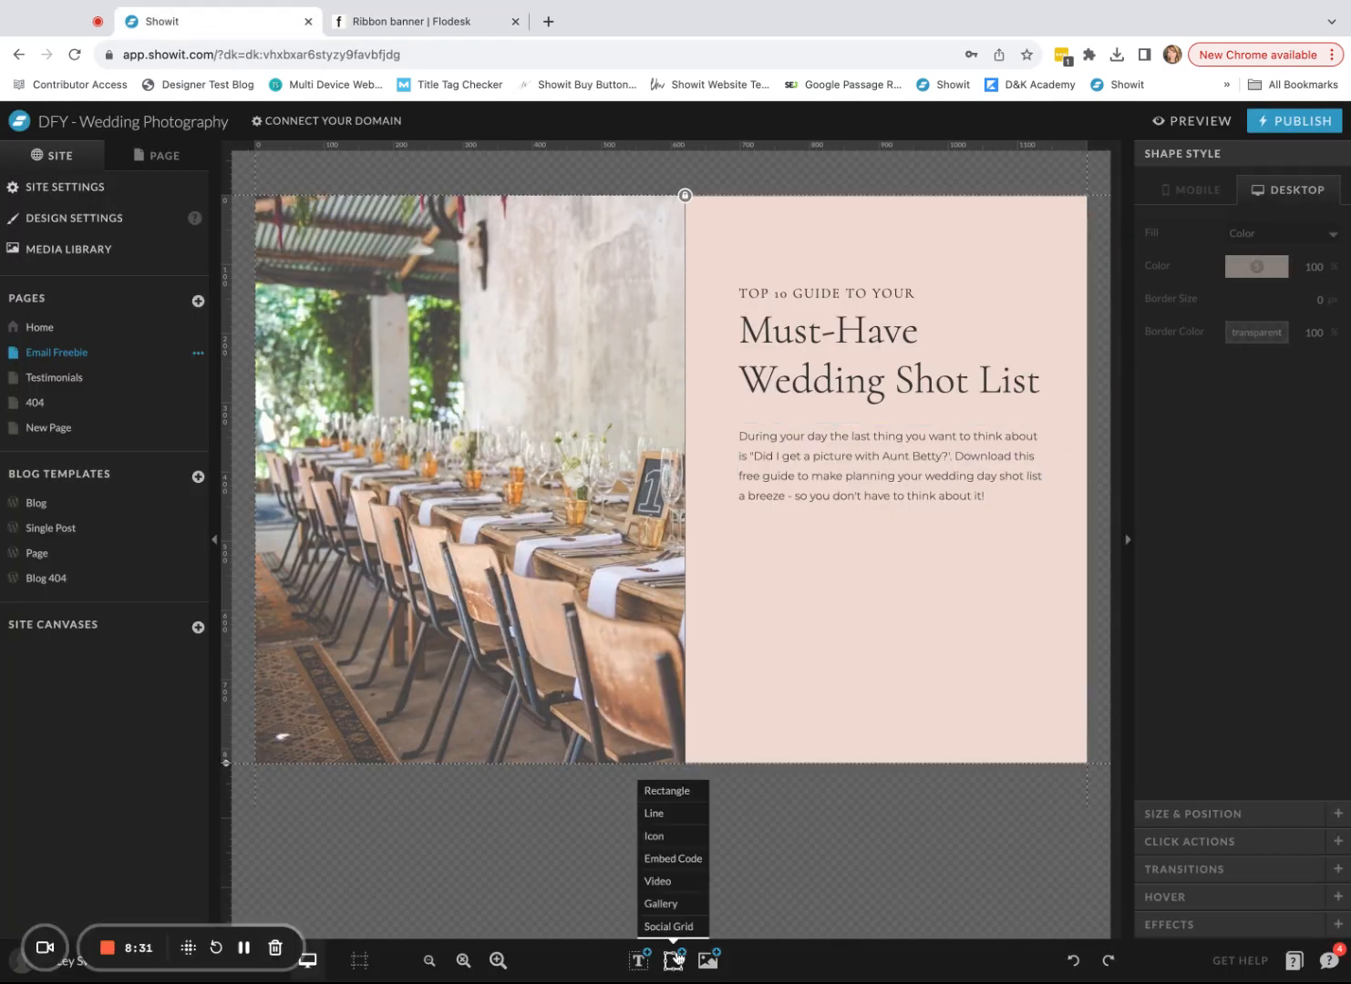
mouse_move(670, 966)
left_click(676, 861)
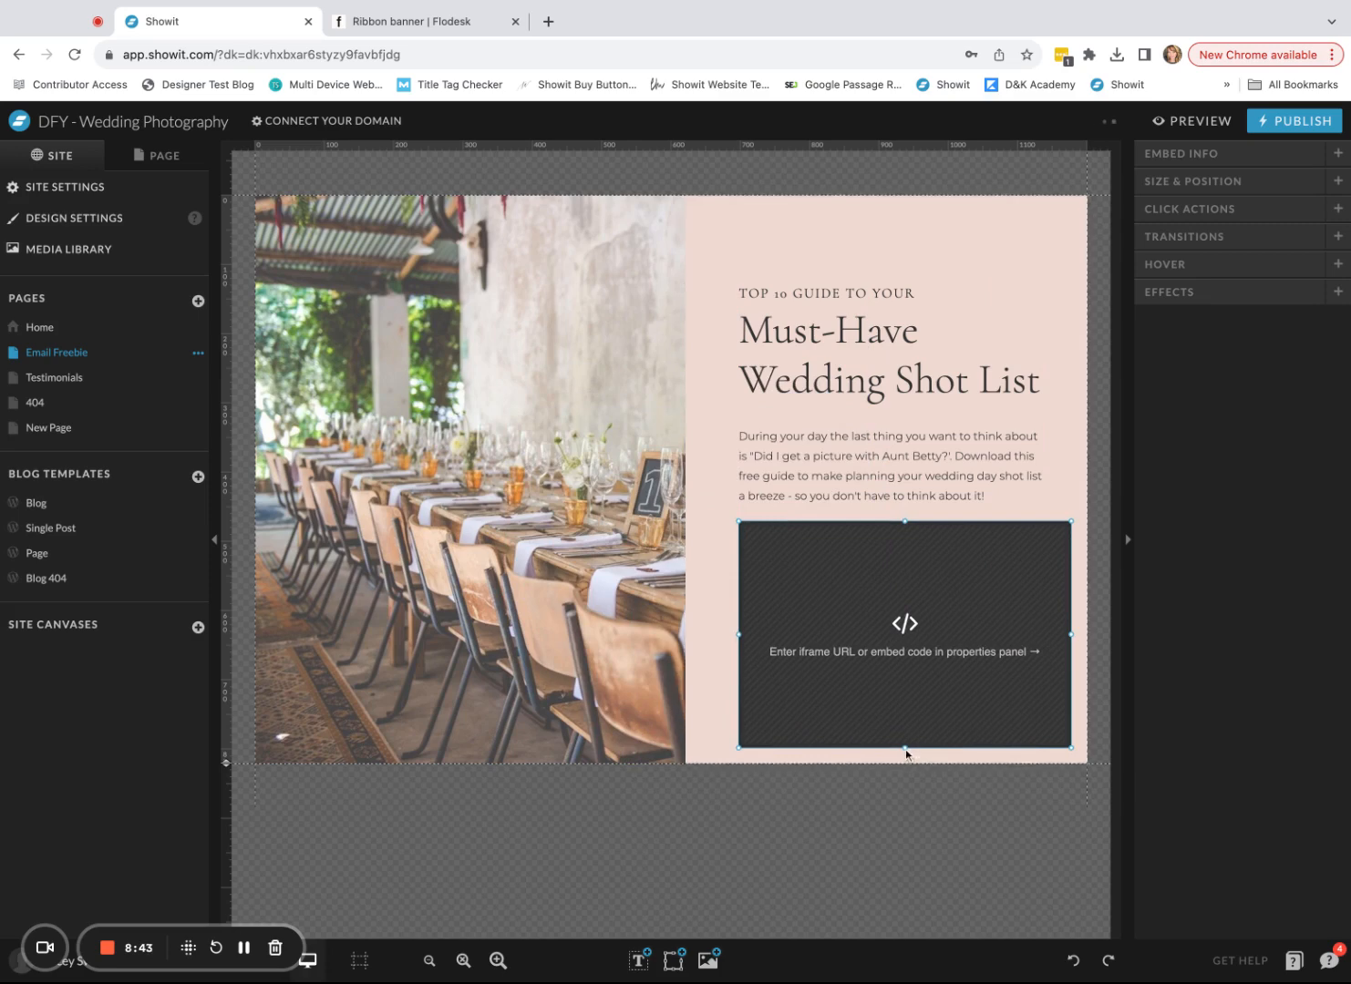
left_click_drag(906, 748, 906, 719)
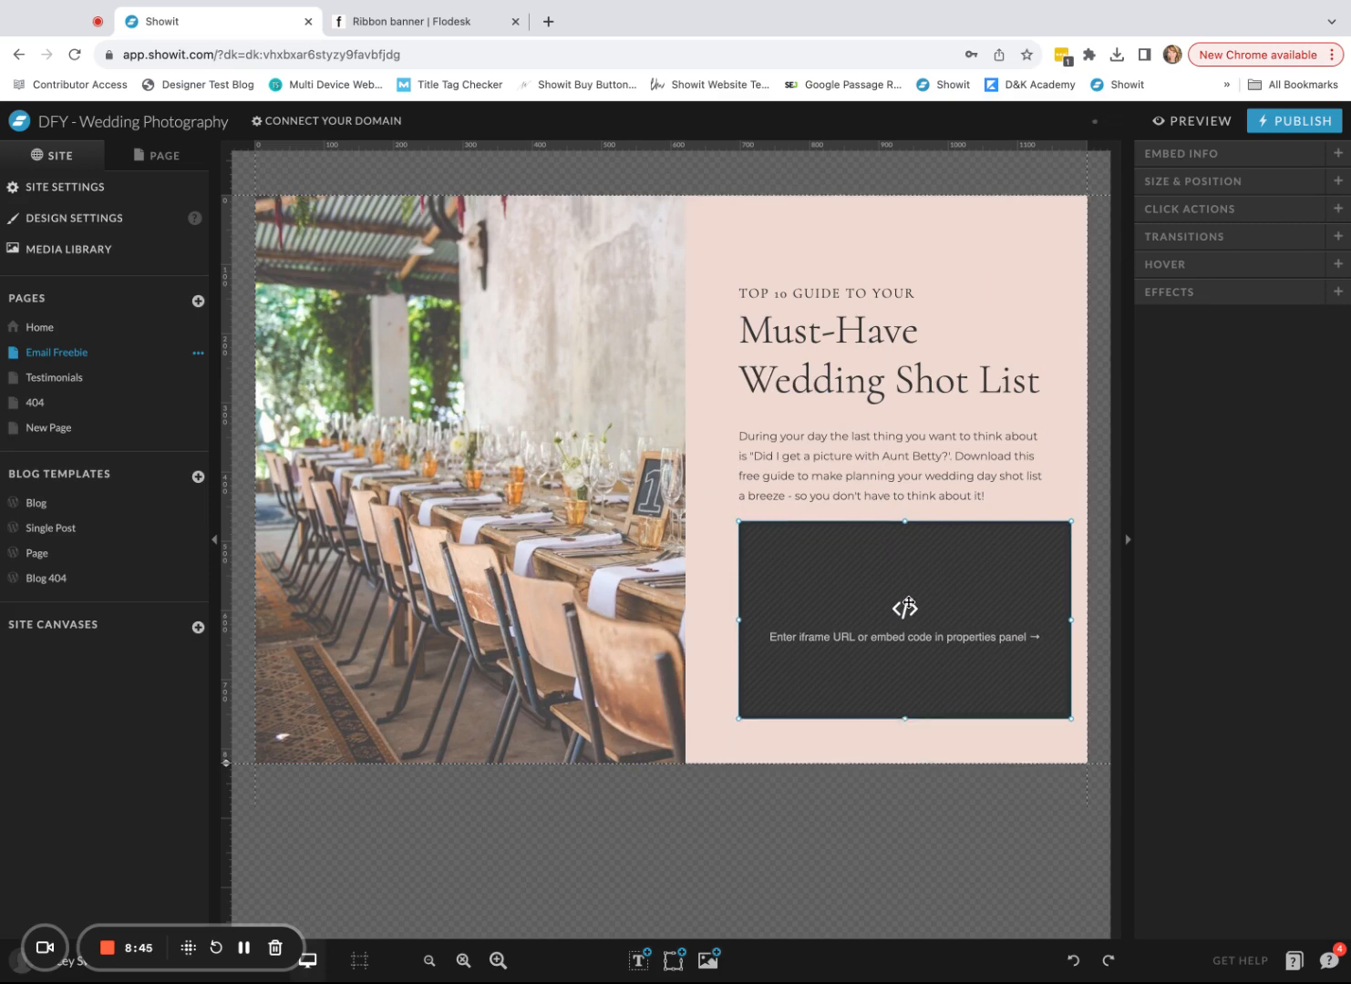
double_click(917, 603)
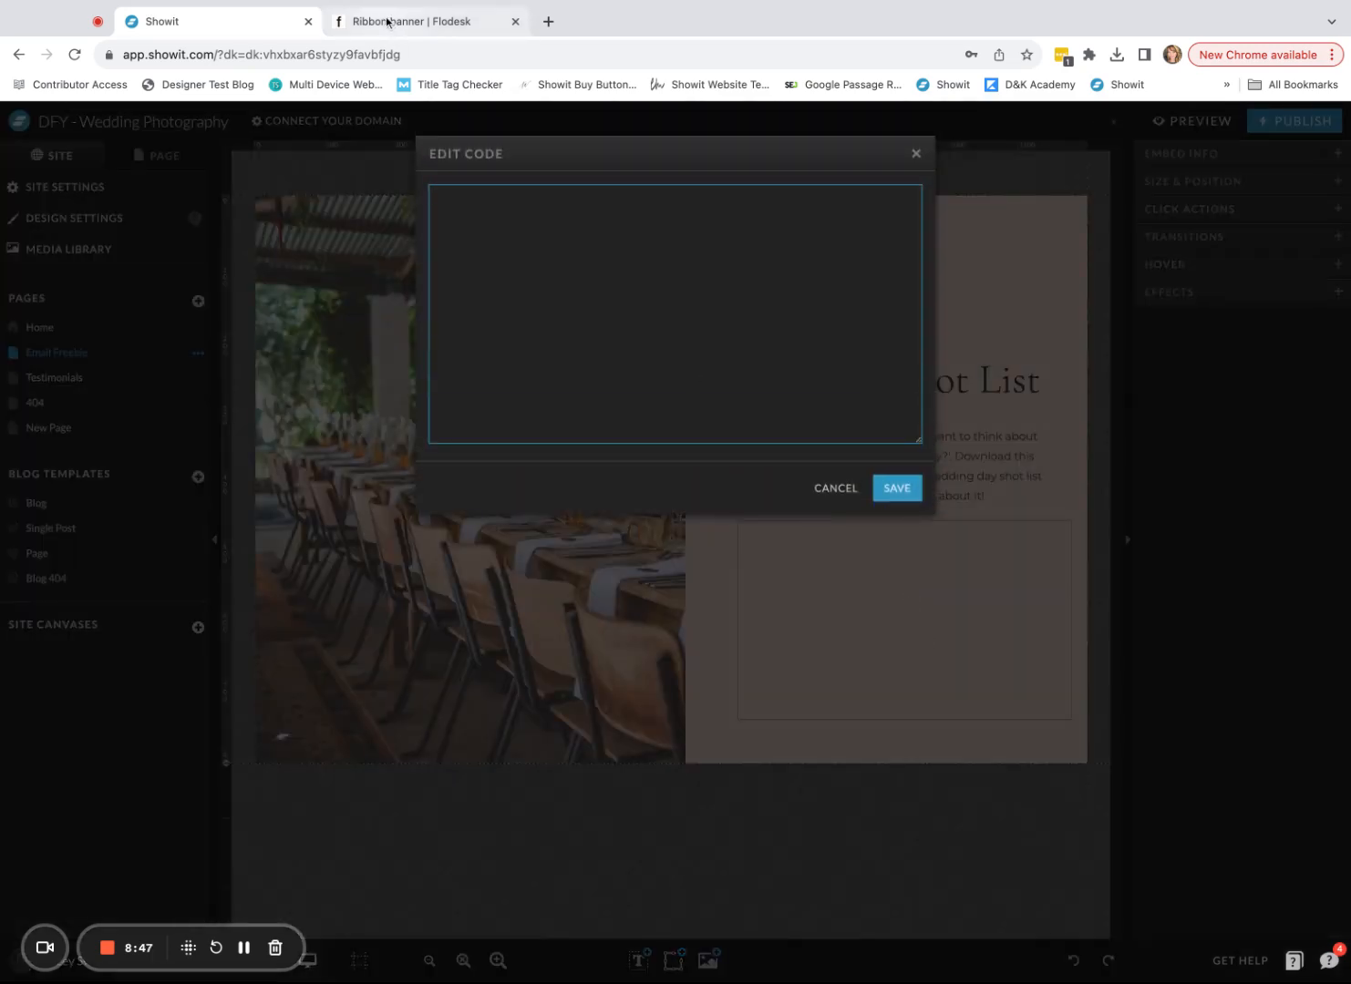
- Paste Flodesk's header code into the Showit embed code editor
left_click(388, 22)
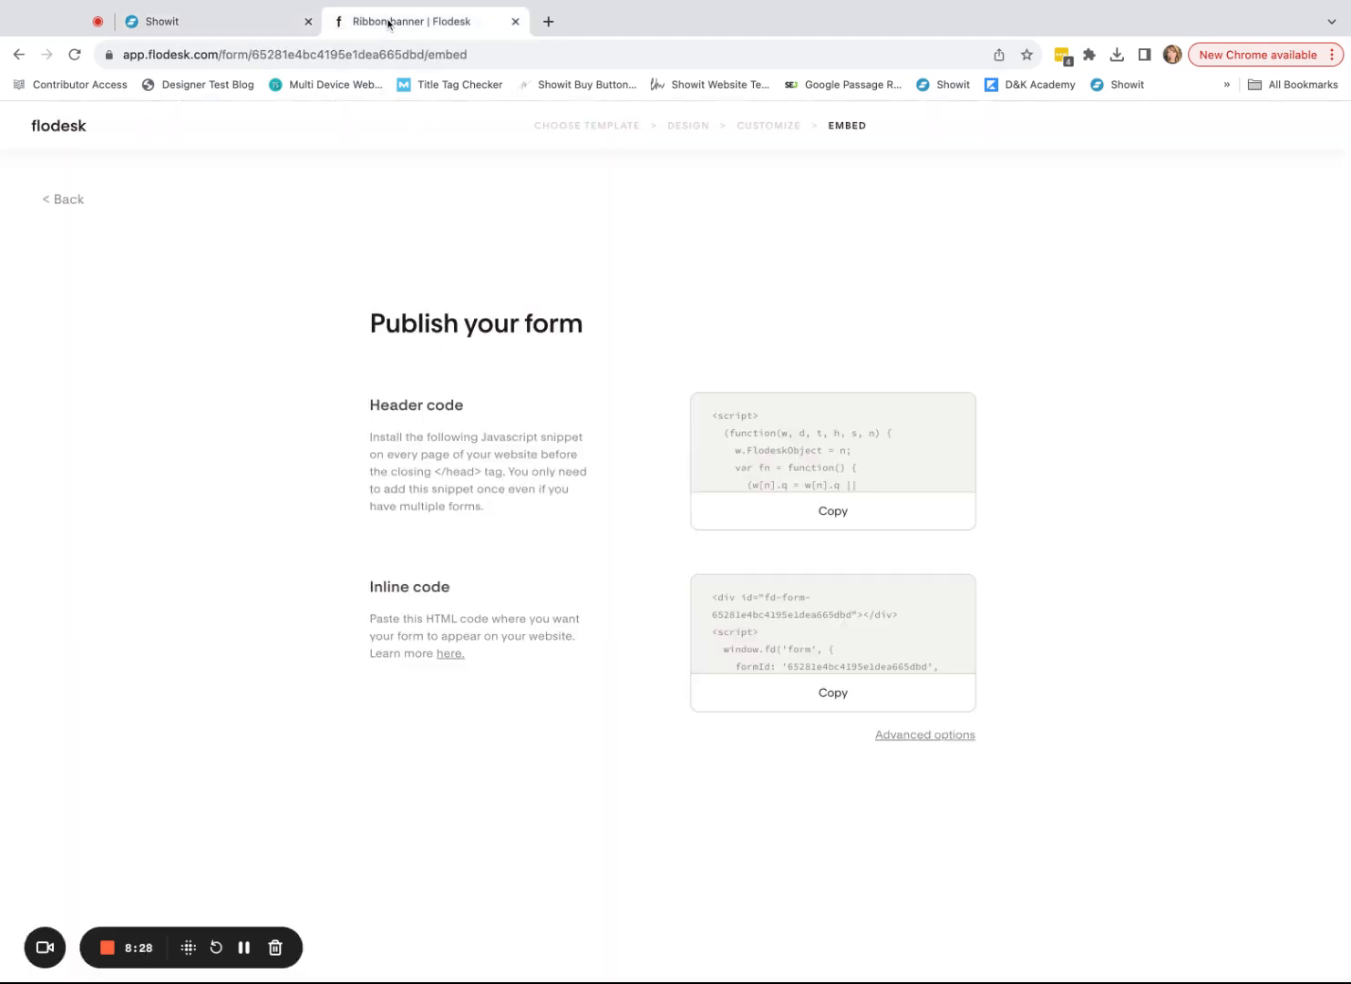
left_click(859, 518)
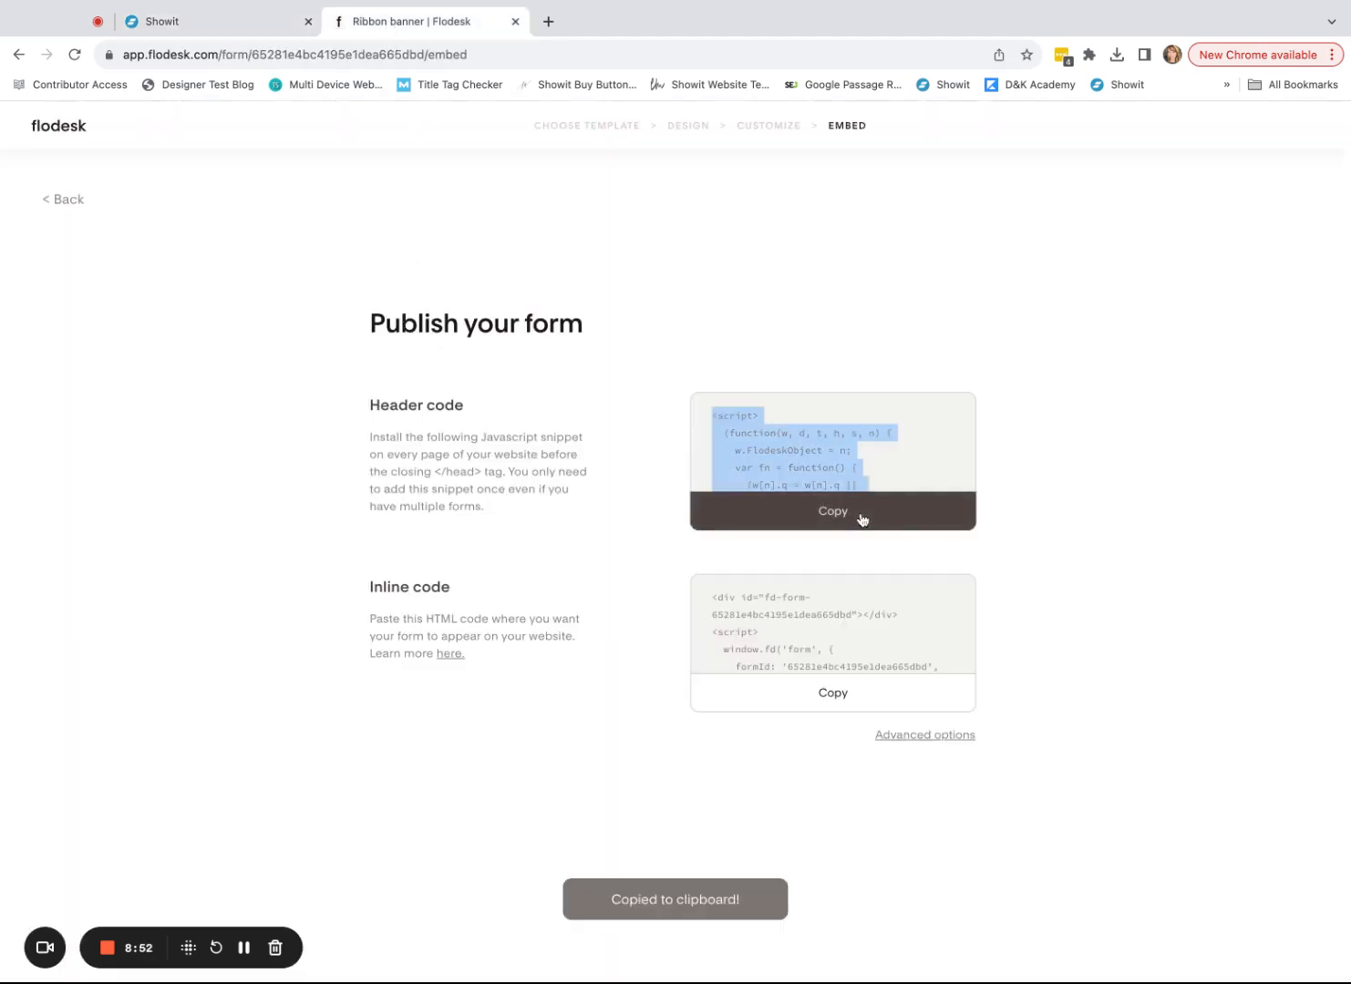
left_click(208, 23)
left_click(514, 273)
key("super+v")
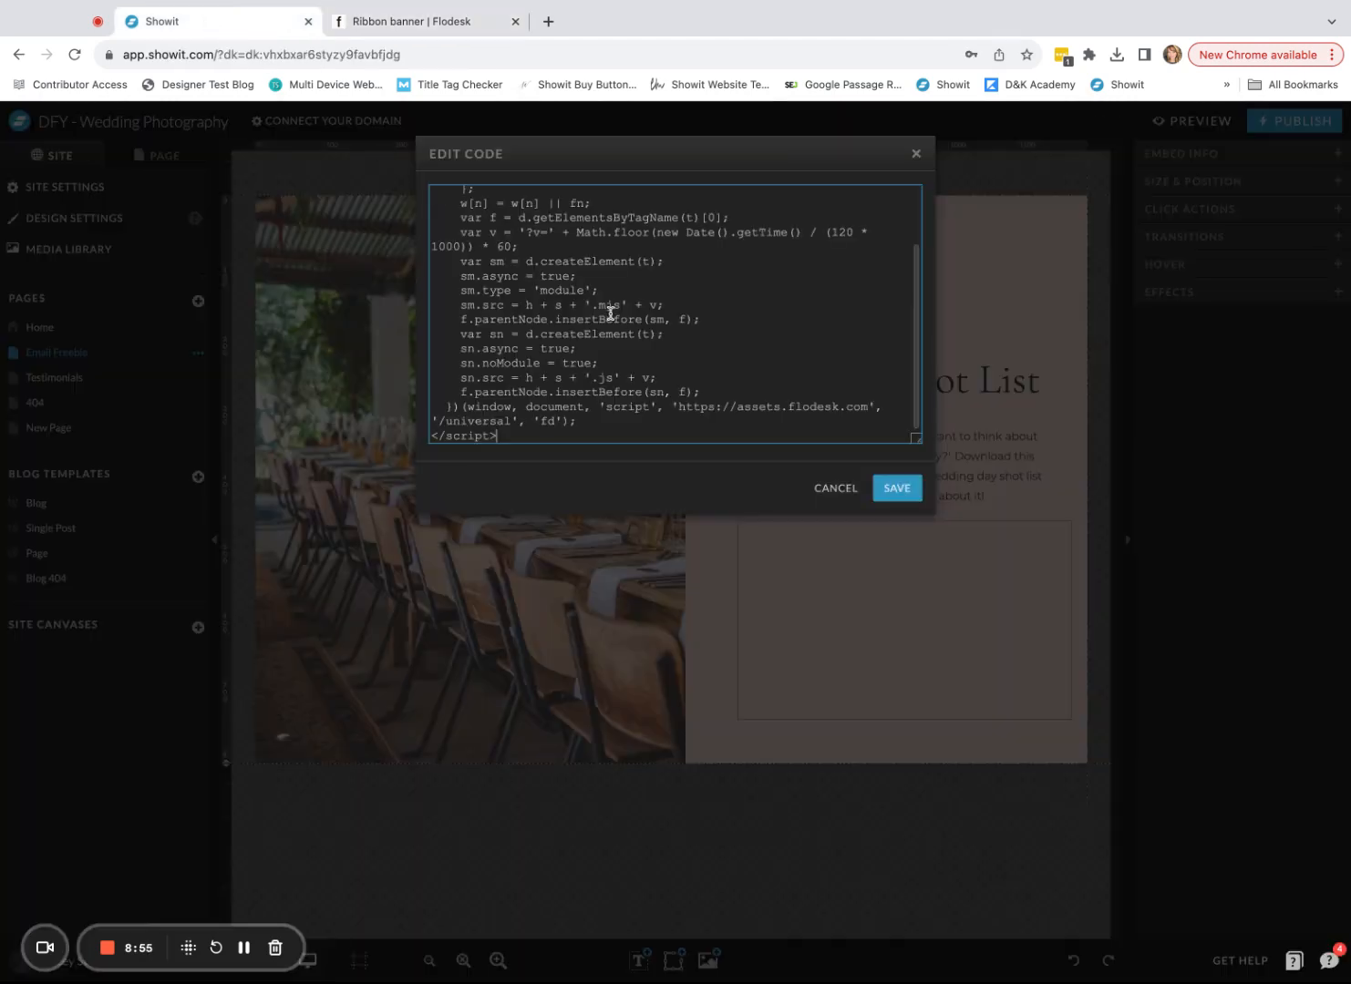
scroll(661, 374, "down", 1)
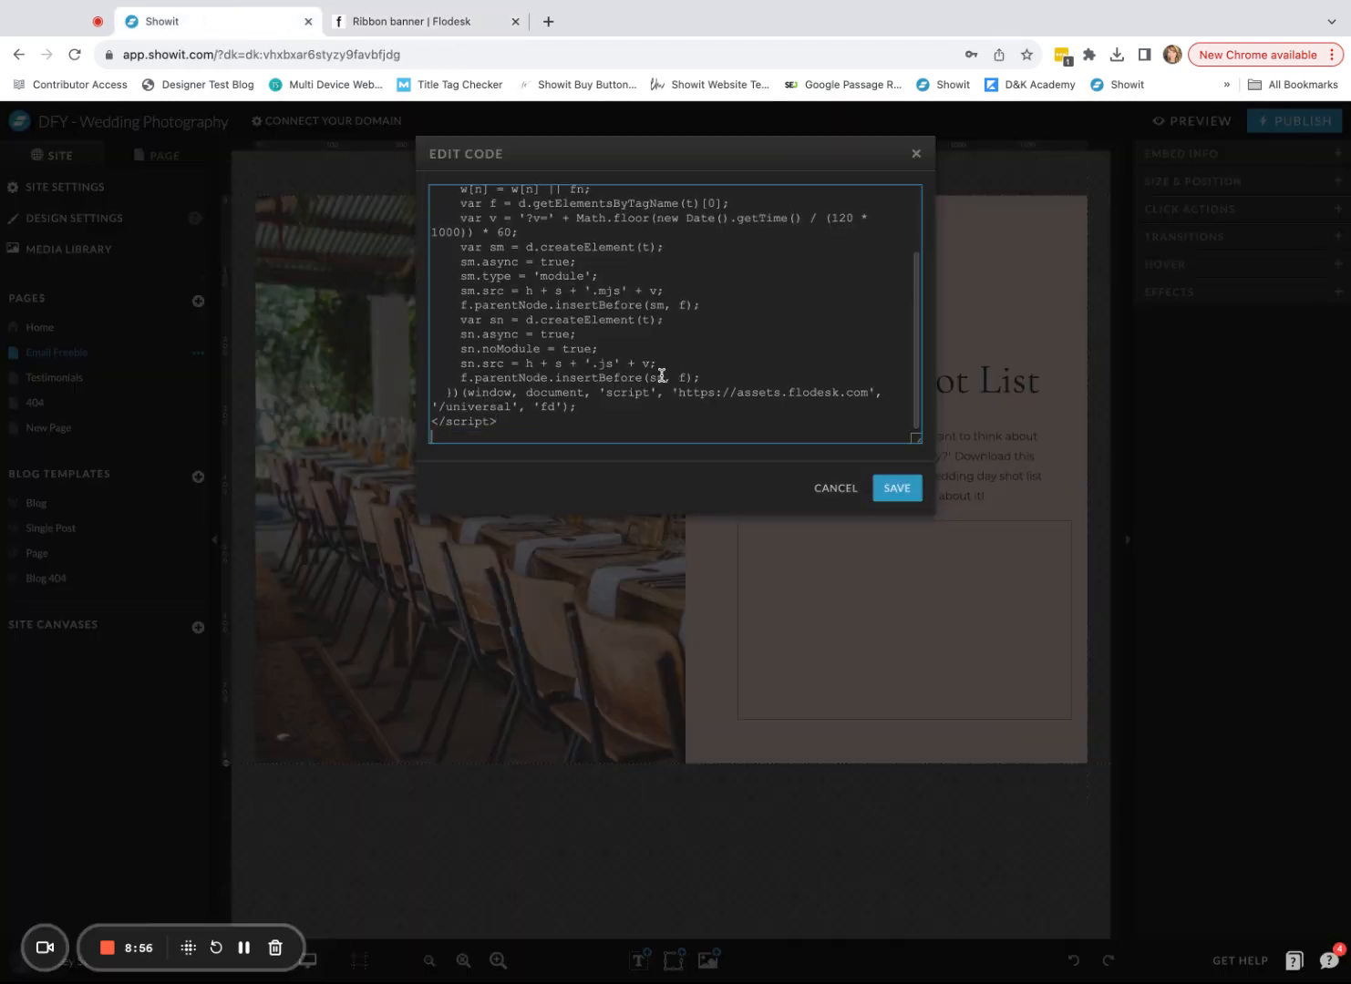
- Paste Flodesk's inline form code after the header code and save the embed
left_click(422, 27)
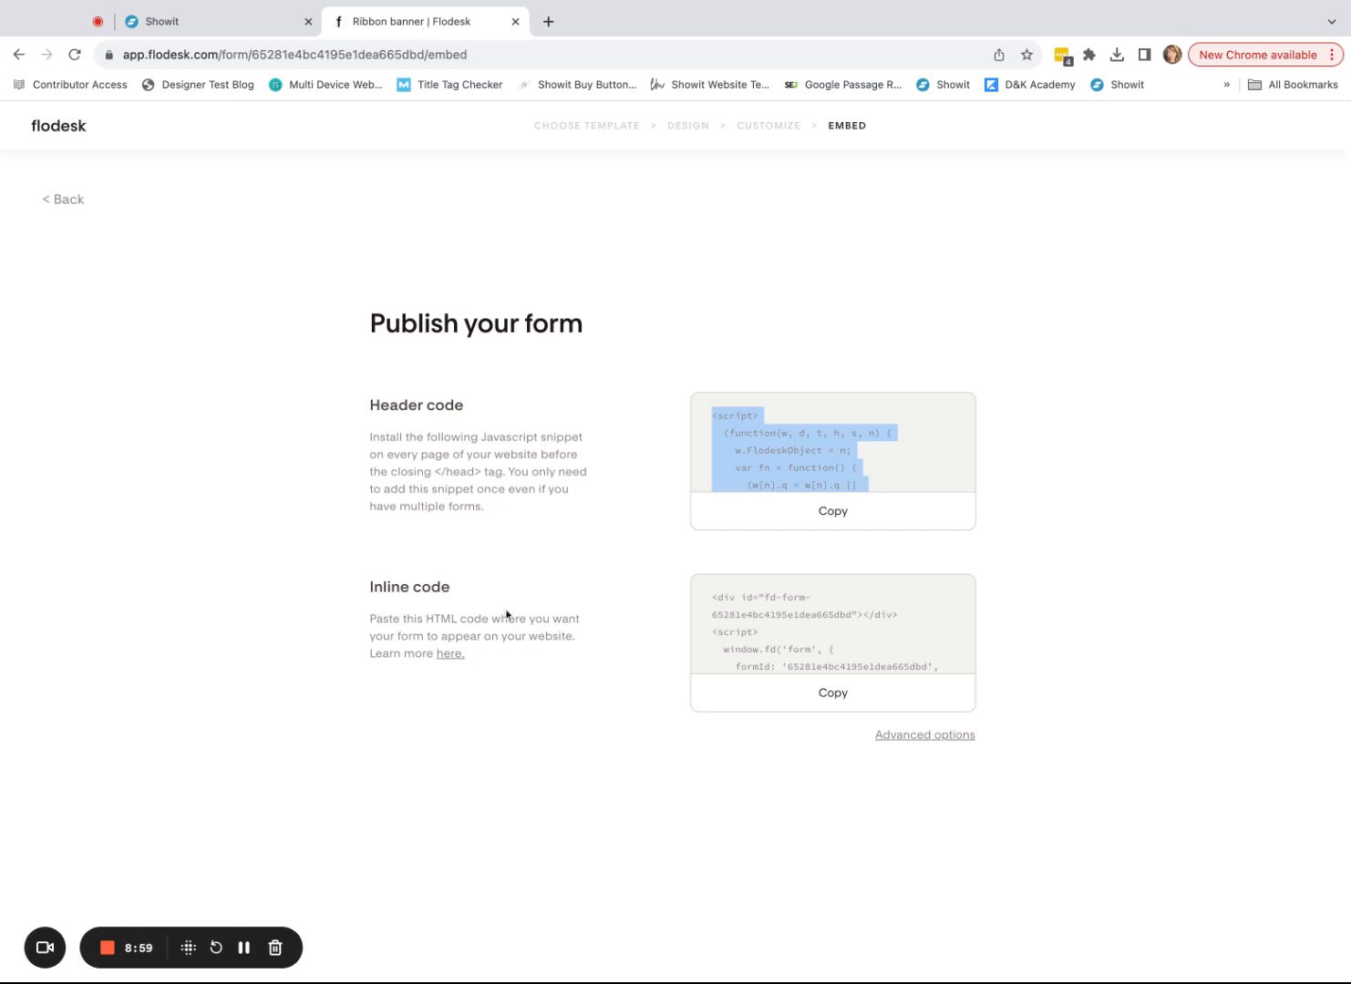
left_click(790, 702)
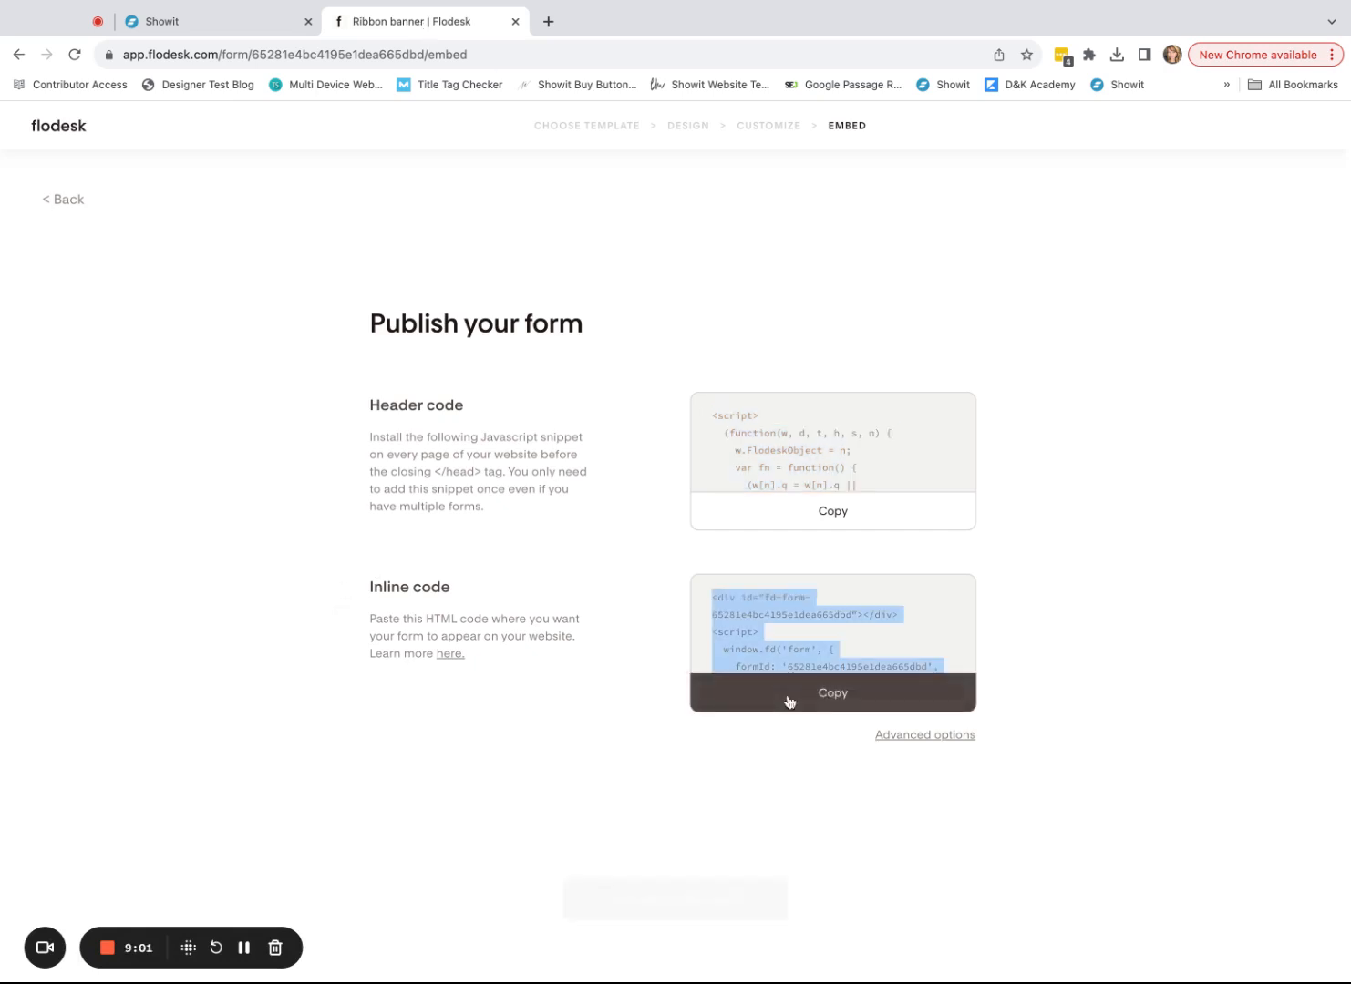
left_click(223, 30)
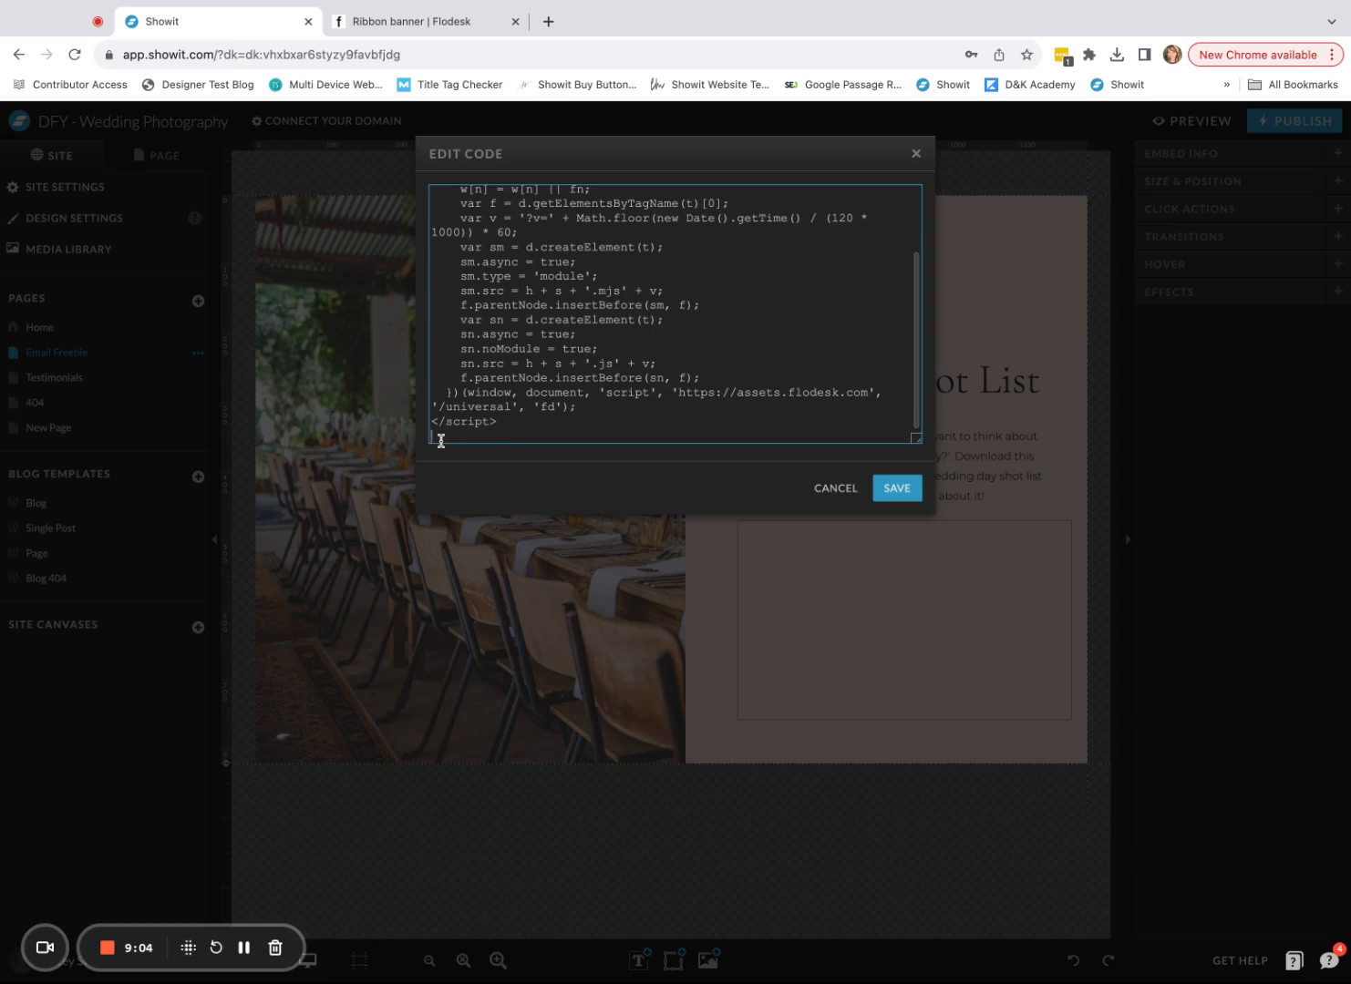
key("super+v")
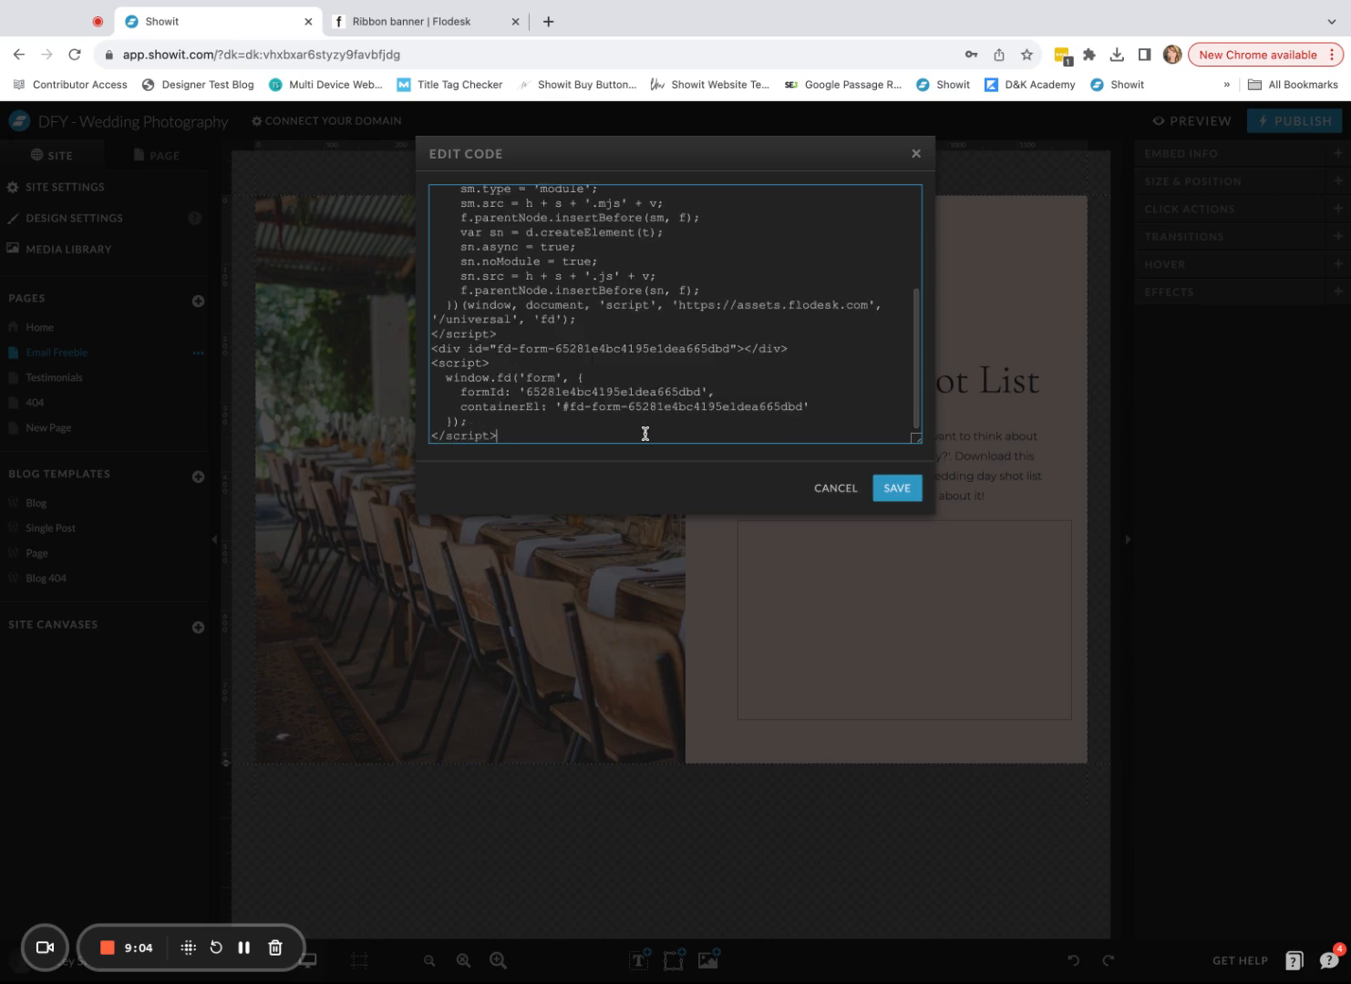
left_click(899, 491)
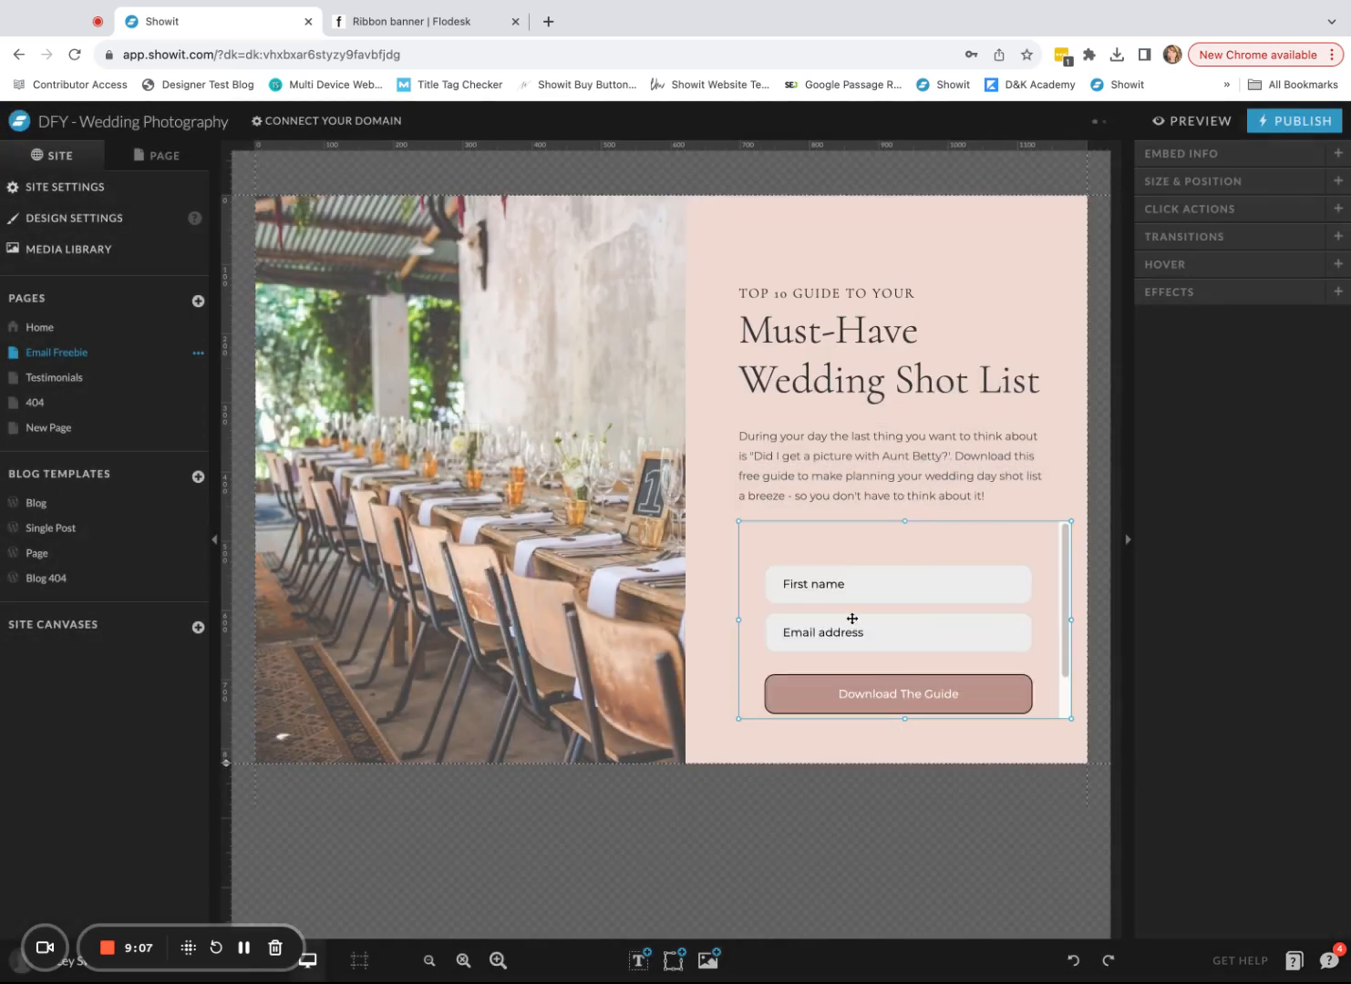
- Move the desktop form up under the description and adjust its width, previewing the result
left_click_drag(896, 618, 956, 593)
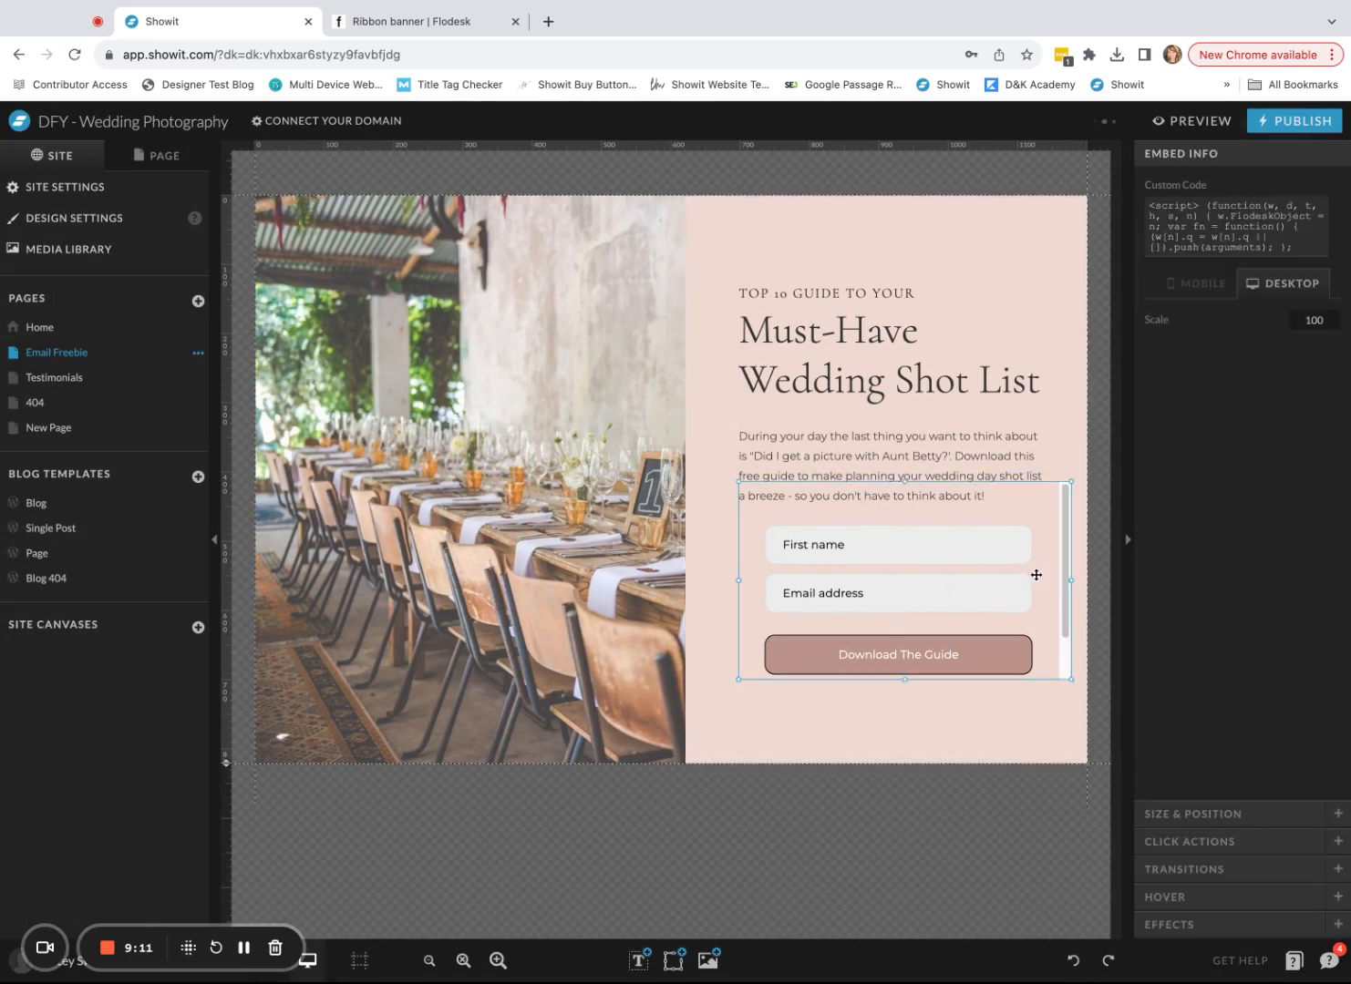
left_click_drag(1072, 581, 1046, 581)
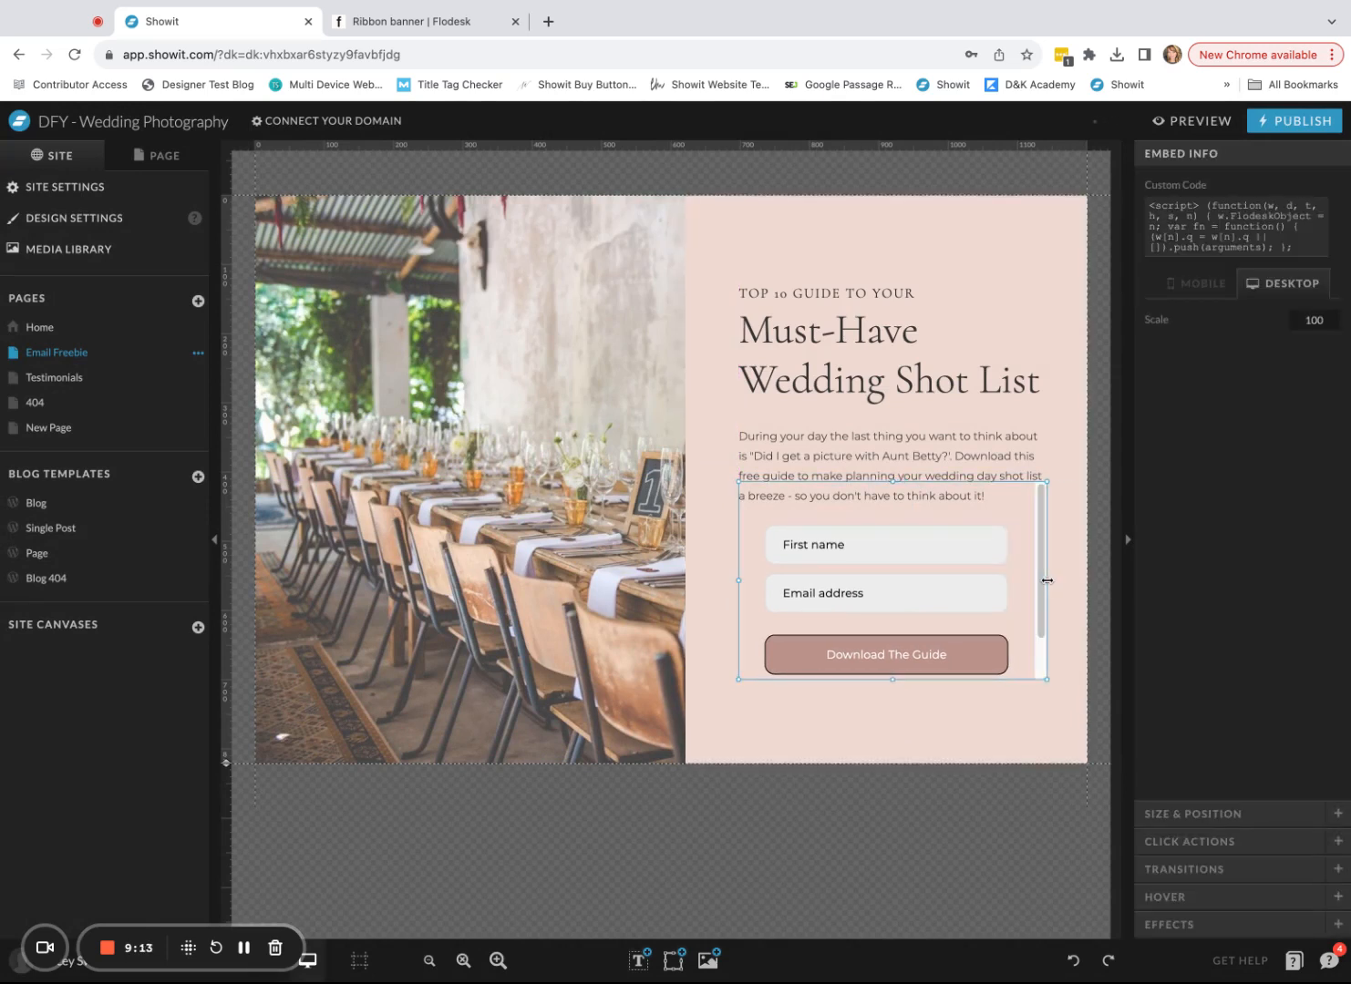
left_click(1176, 129)
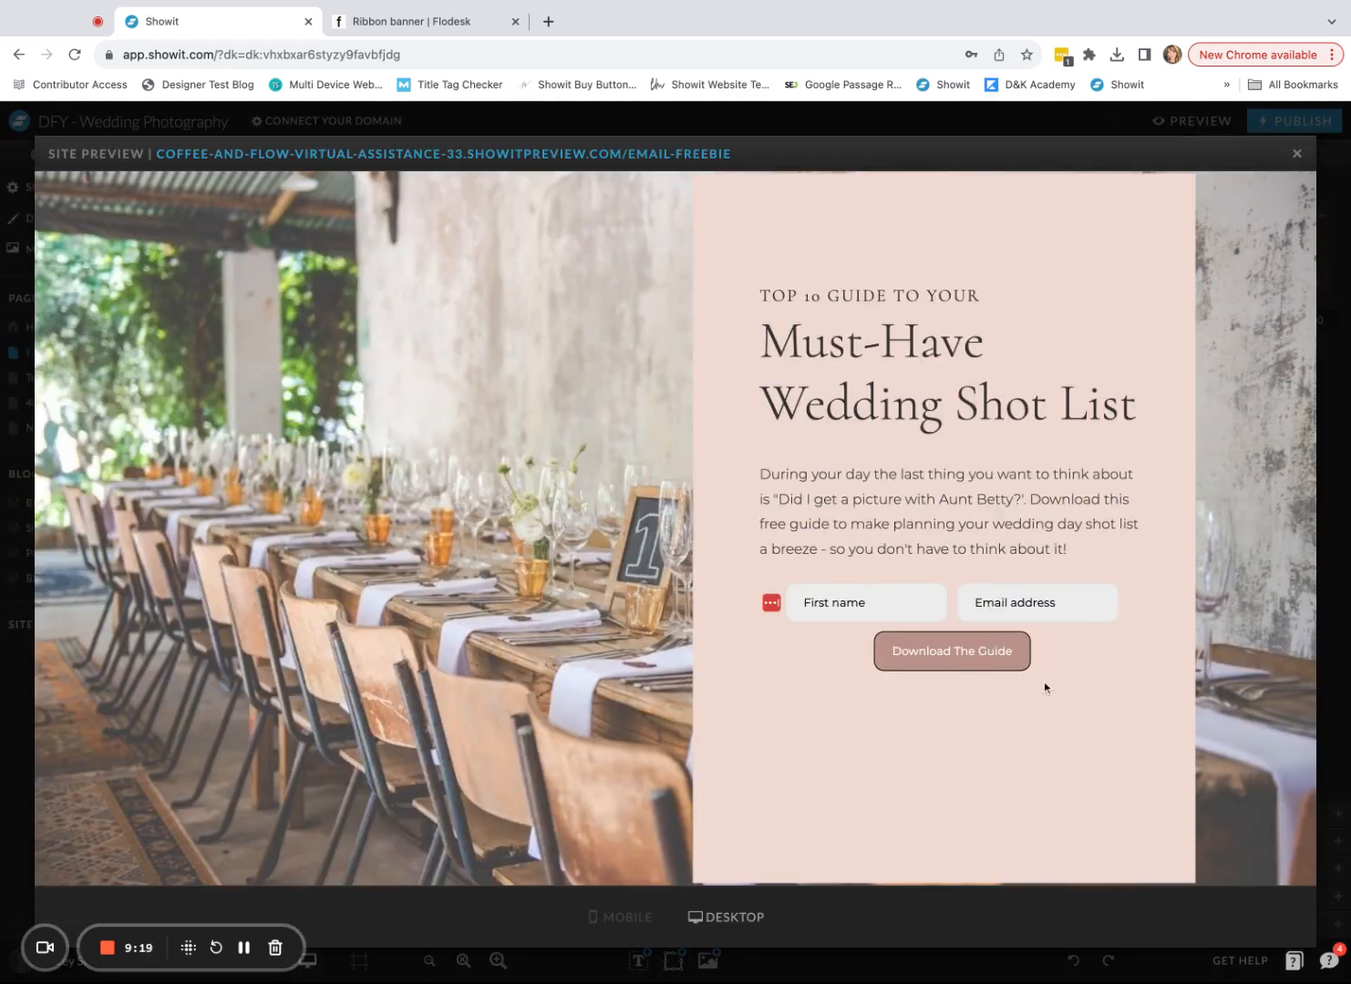
left_click(1297, 155)
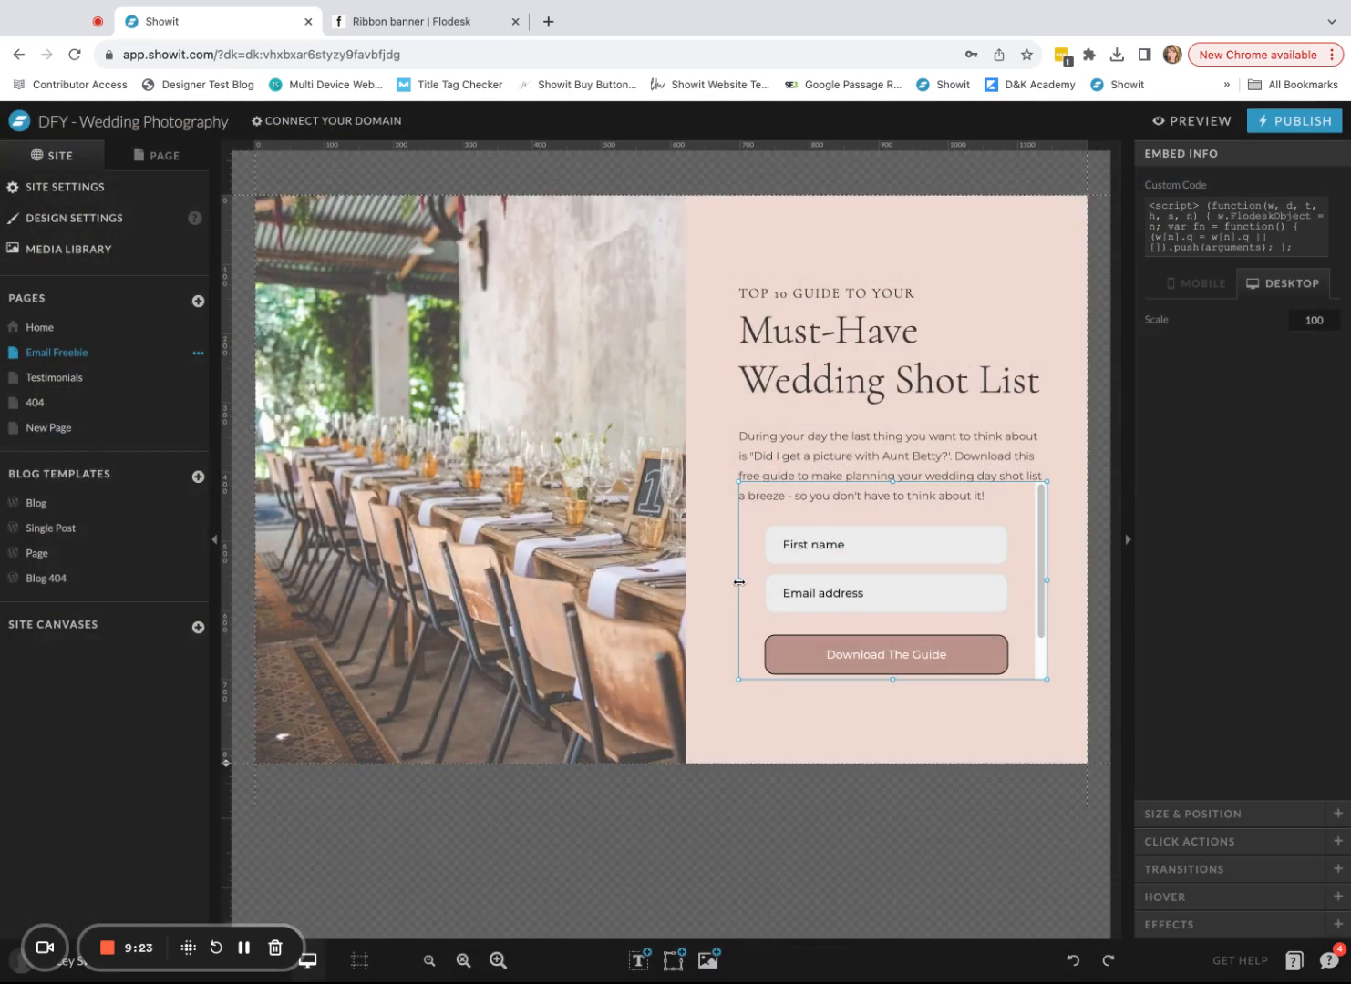
left_click_drag(738, 581, 714, 582)
left_click_drag(1046, 583, 1067, 581)
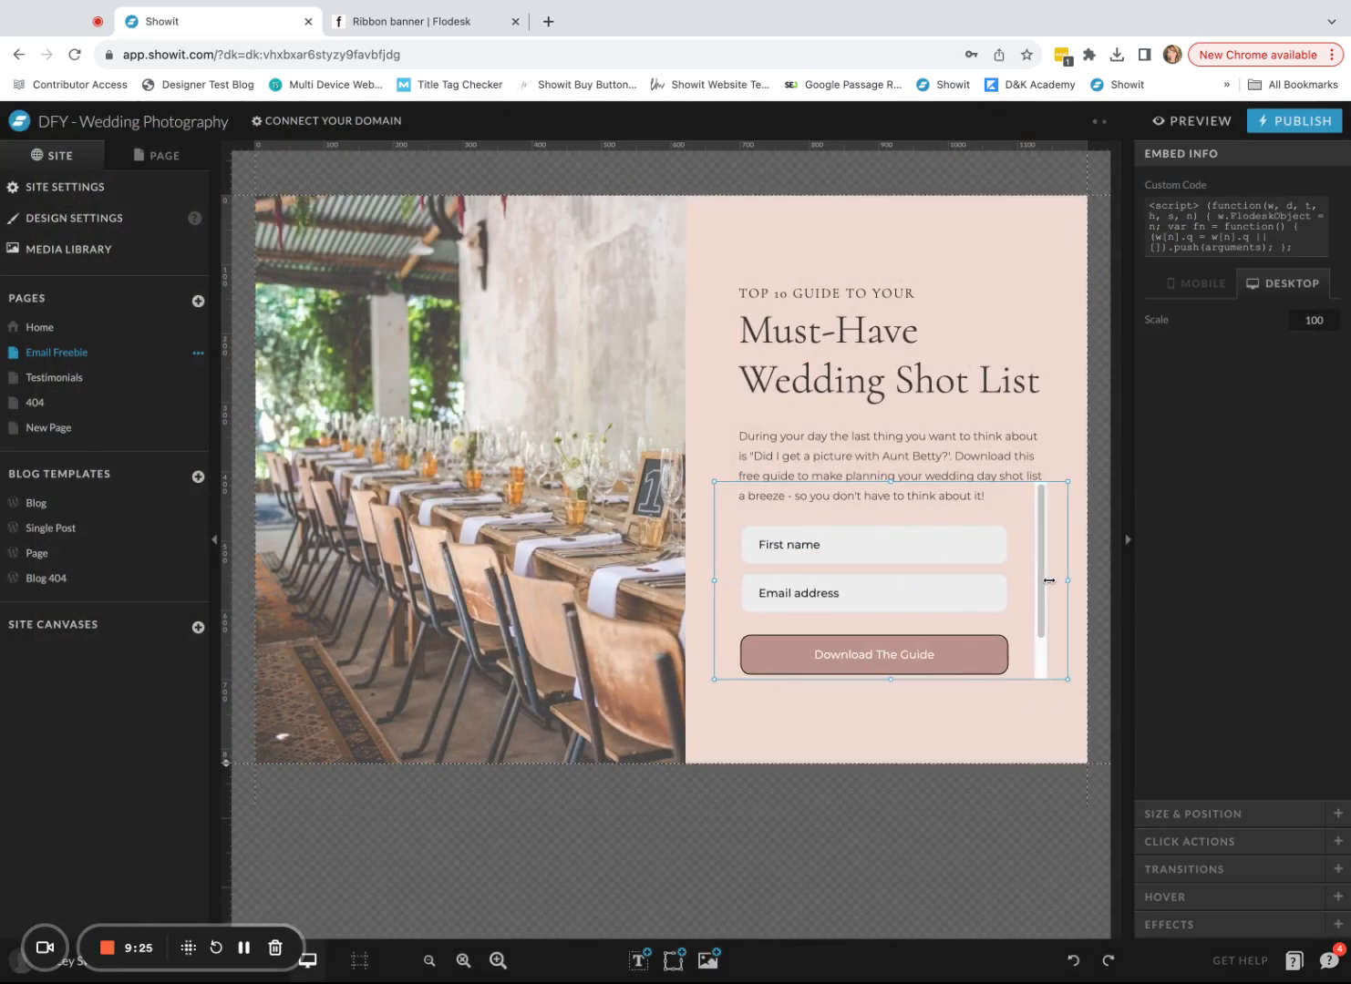
left_click(1192, 122)
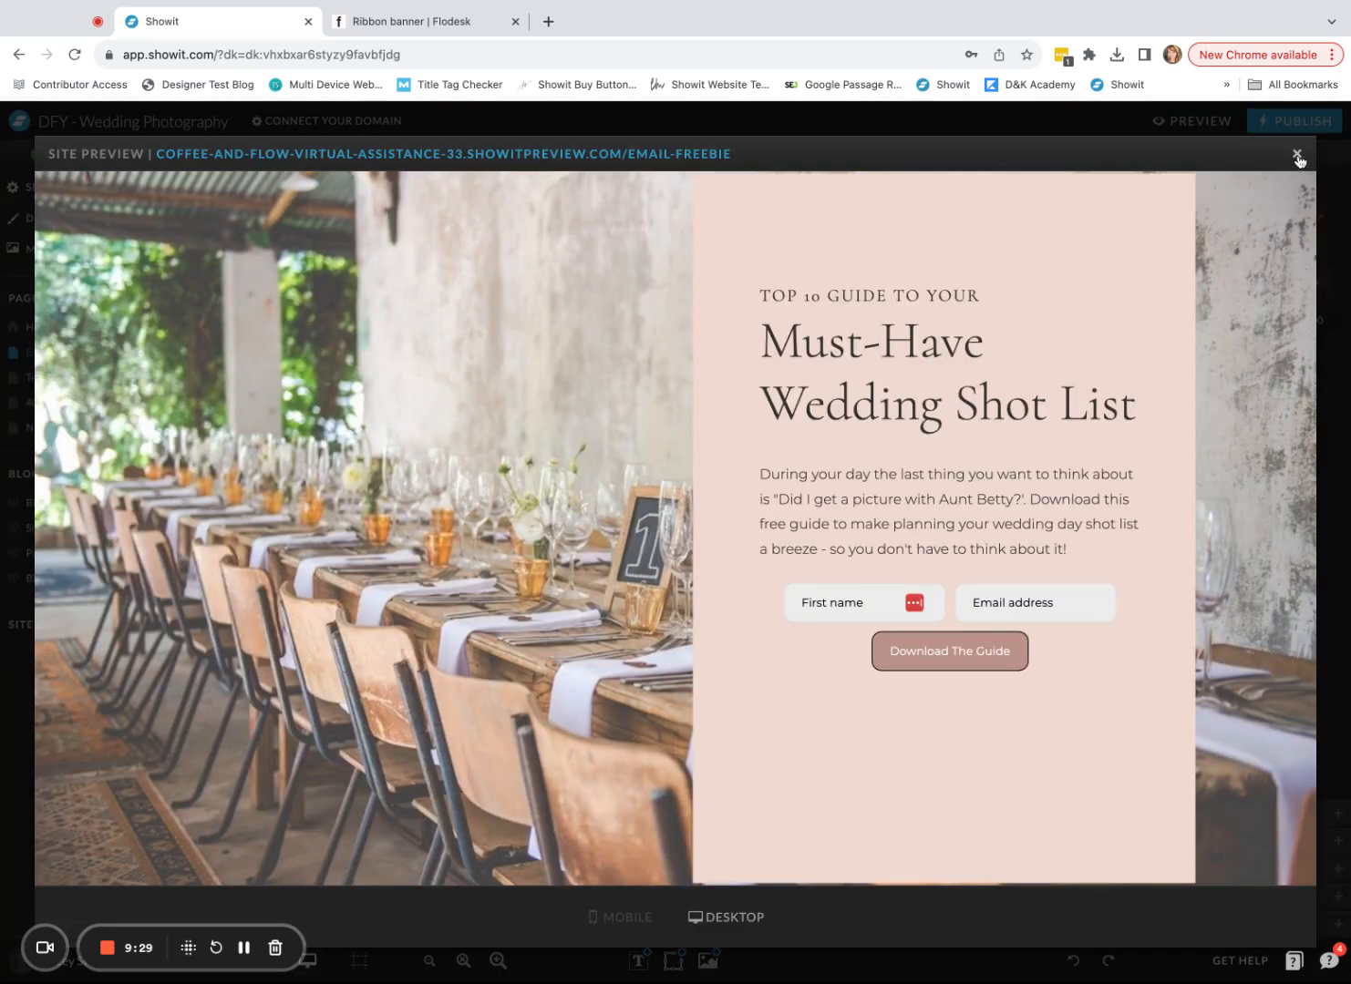
left_click(1296, 155)
- Nudge the form slightly left and preview repeatedly to confirm the desktop alignment
key("shift+Left")
key("shift+Left")
key("shift+Left")
key("shift+Left")
key("shift+Left")
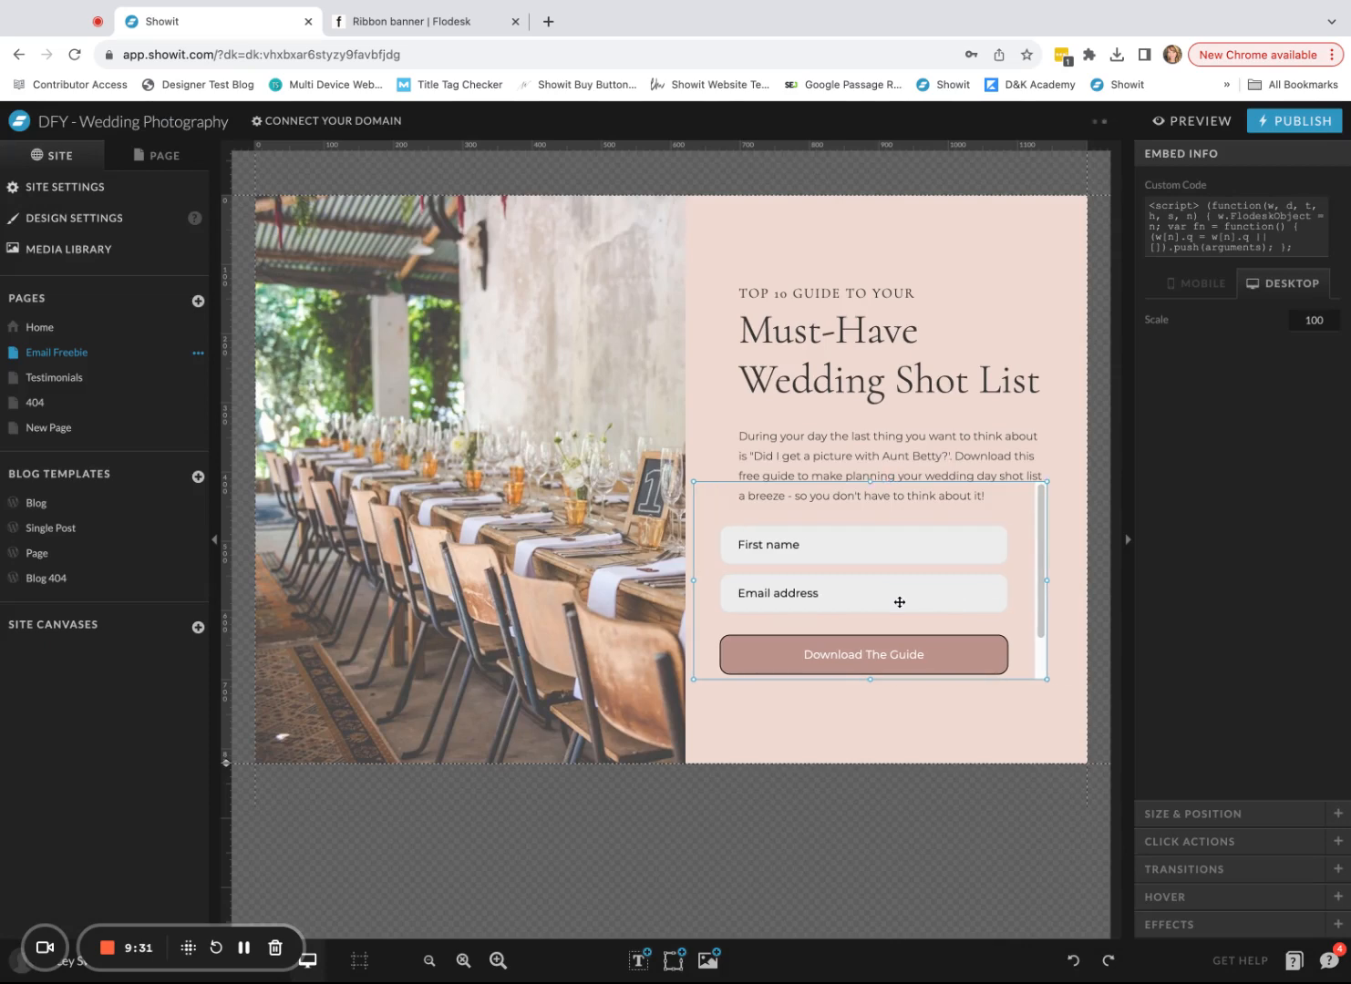
left_click(1186, 125)
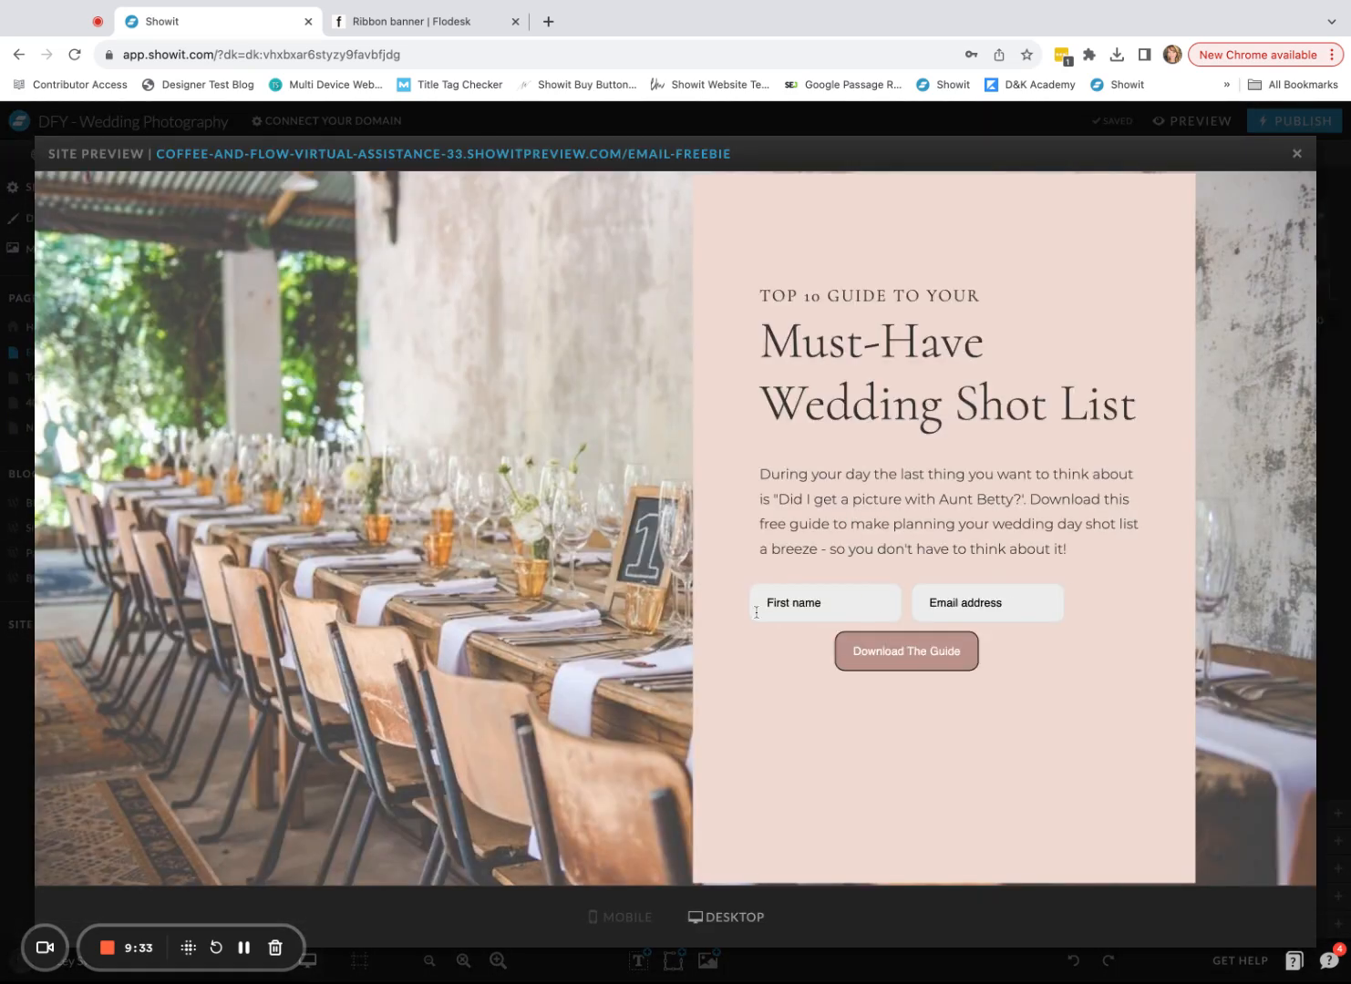
left_click(1295, 153)
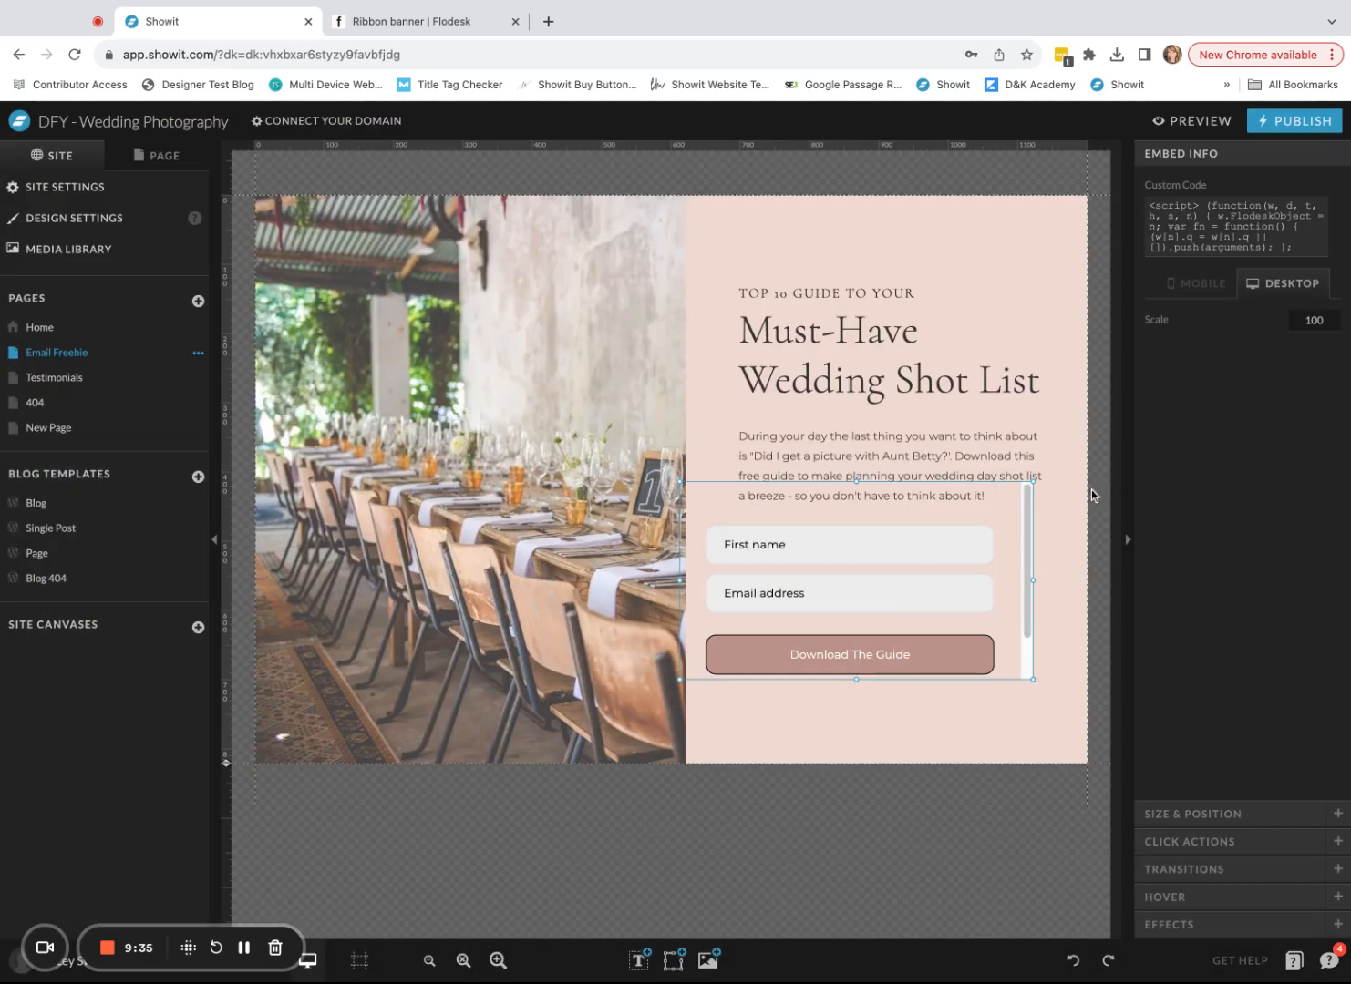
left_click(1185, 121)
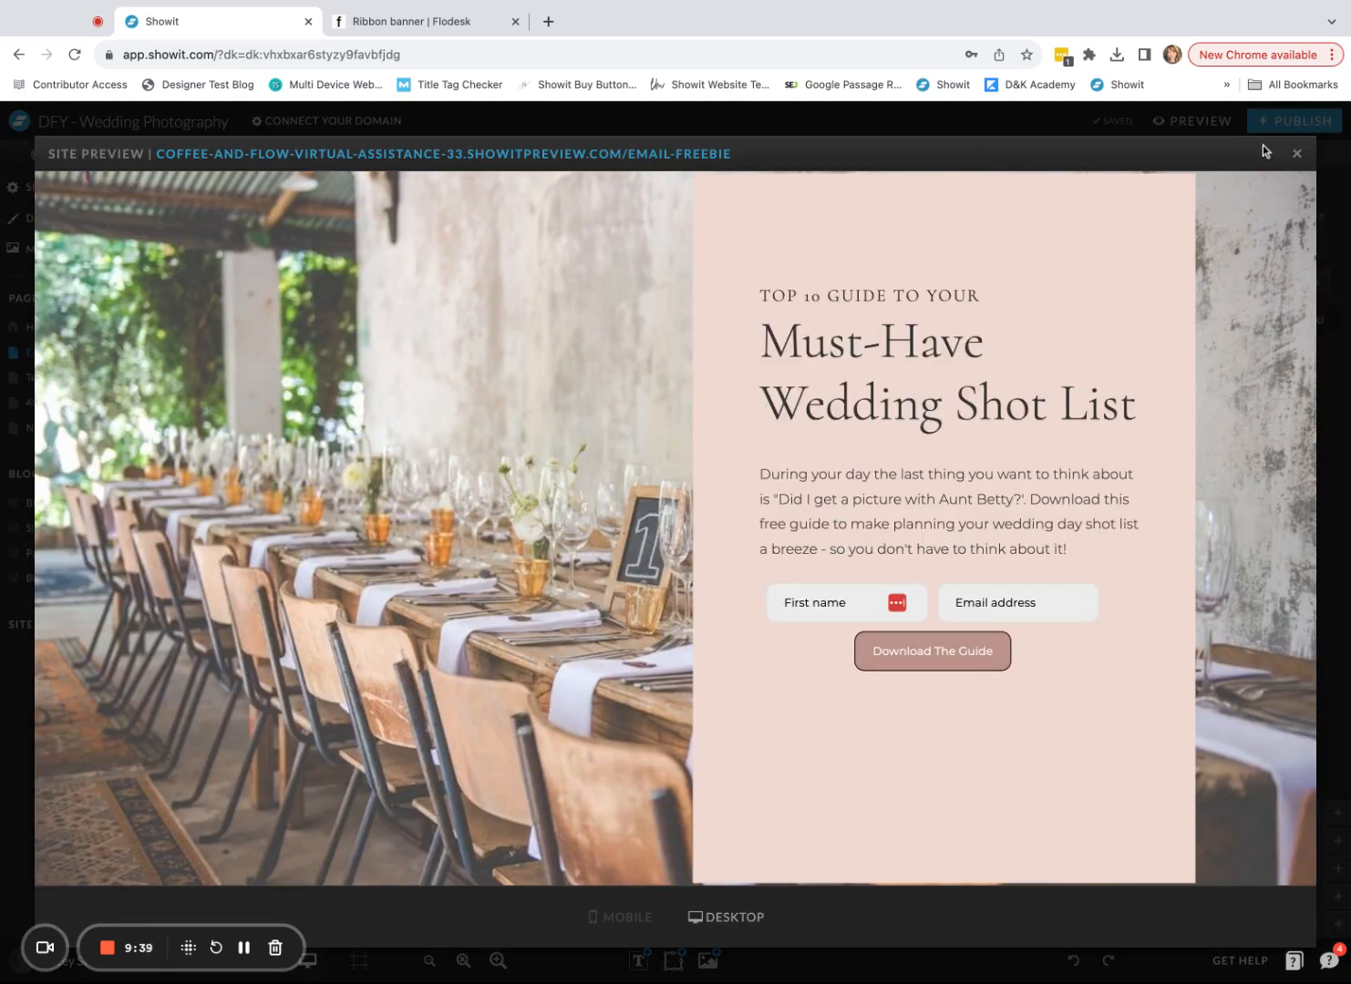
left_click(1298, 155)
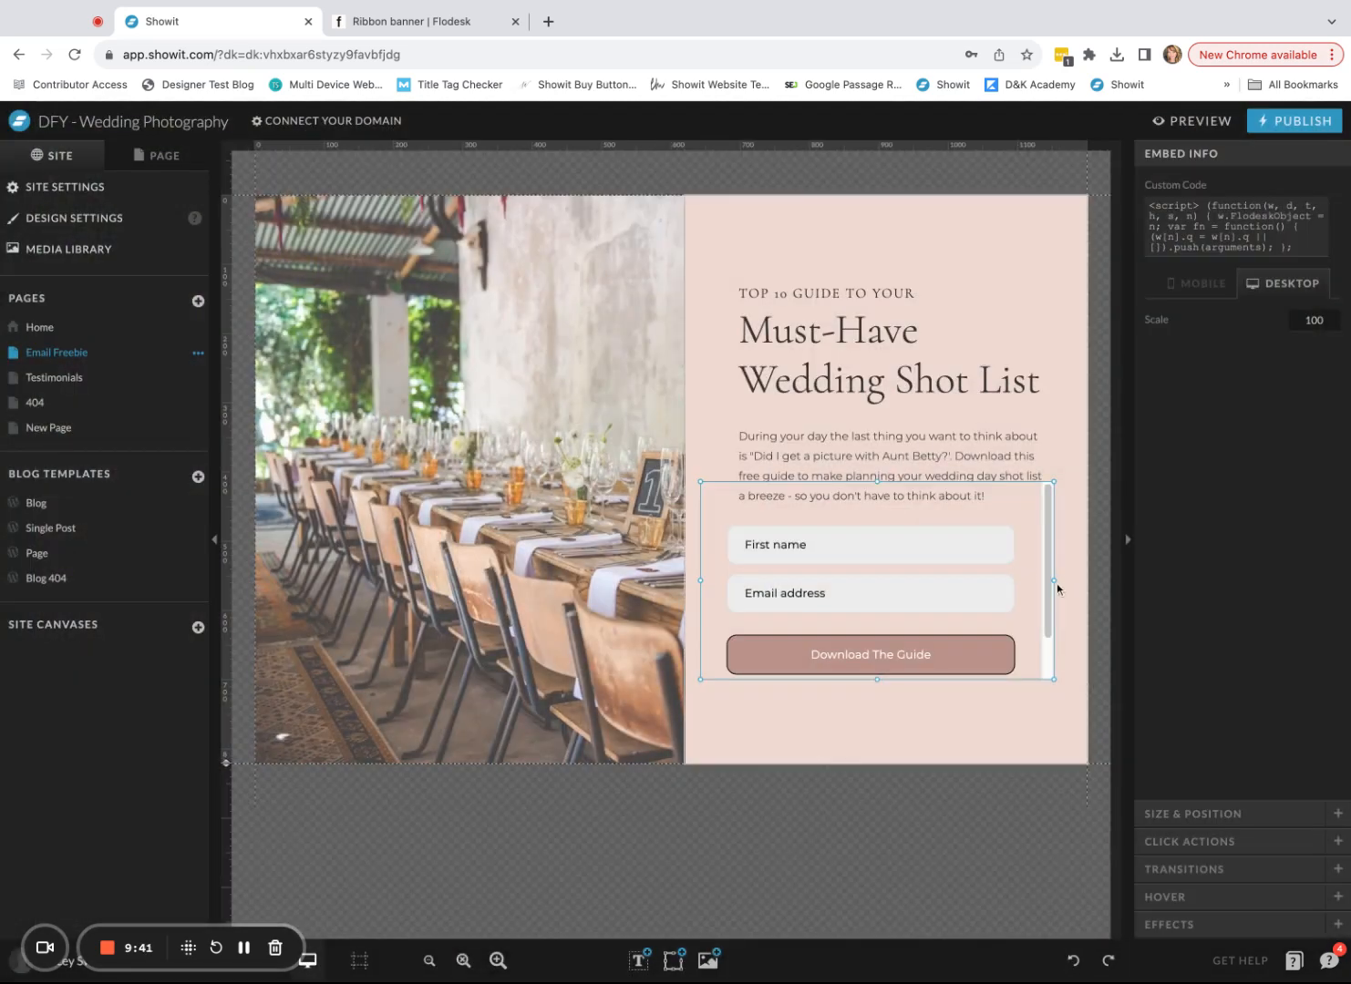
left_click(1192, 124)
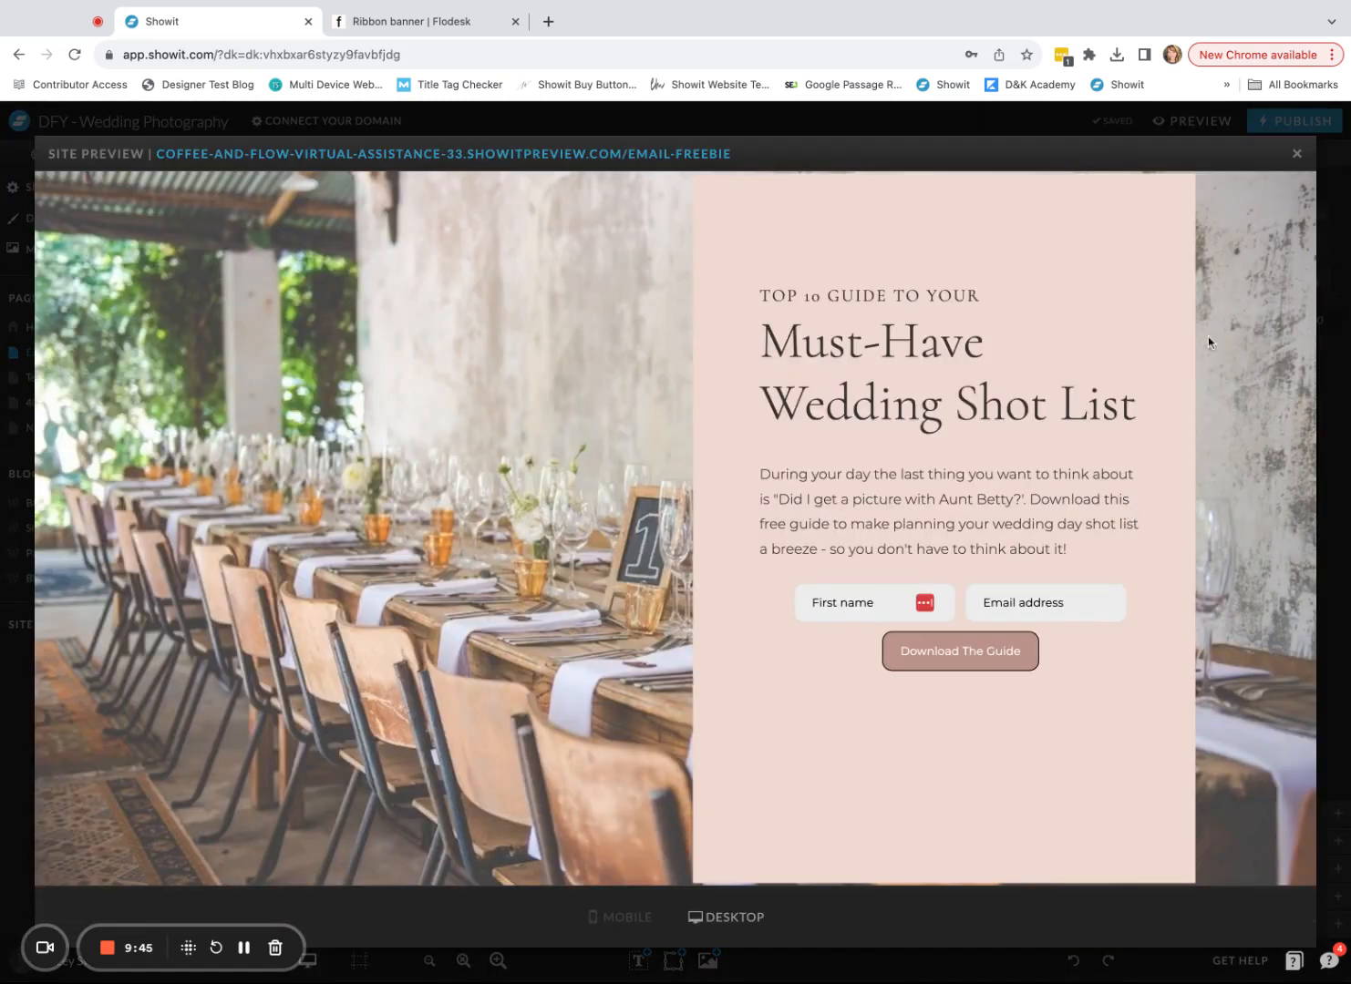
left_click(1296, 153)
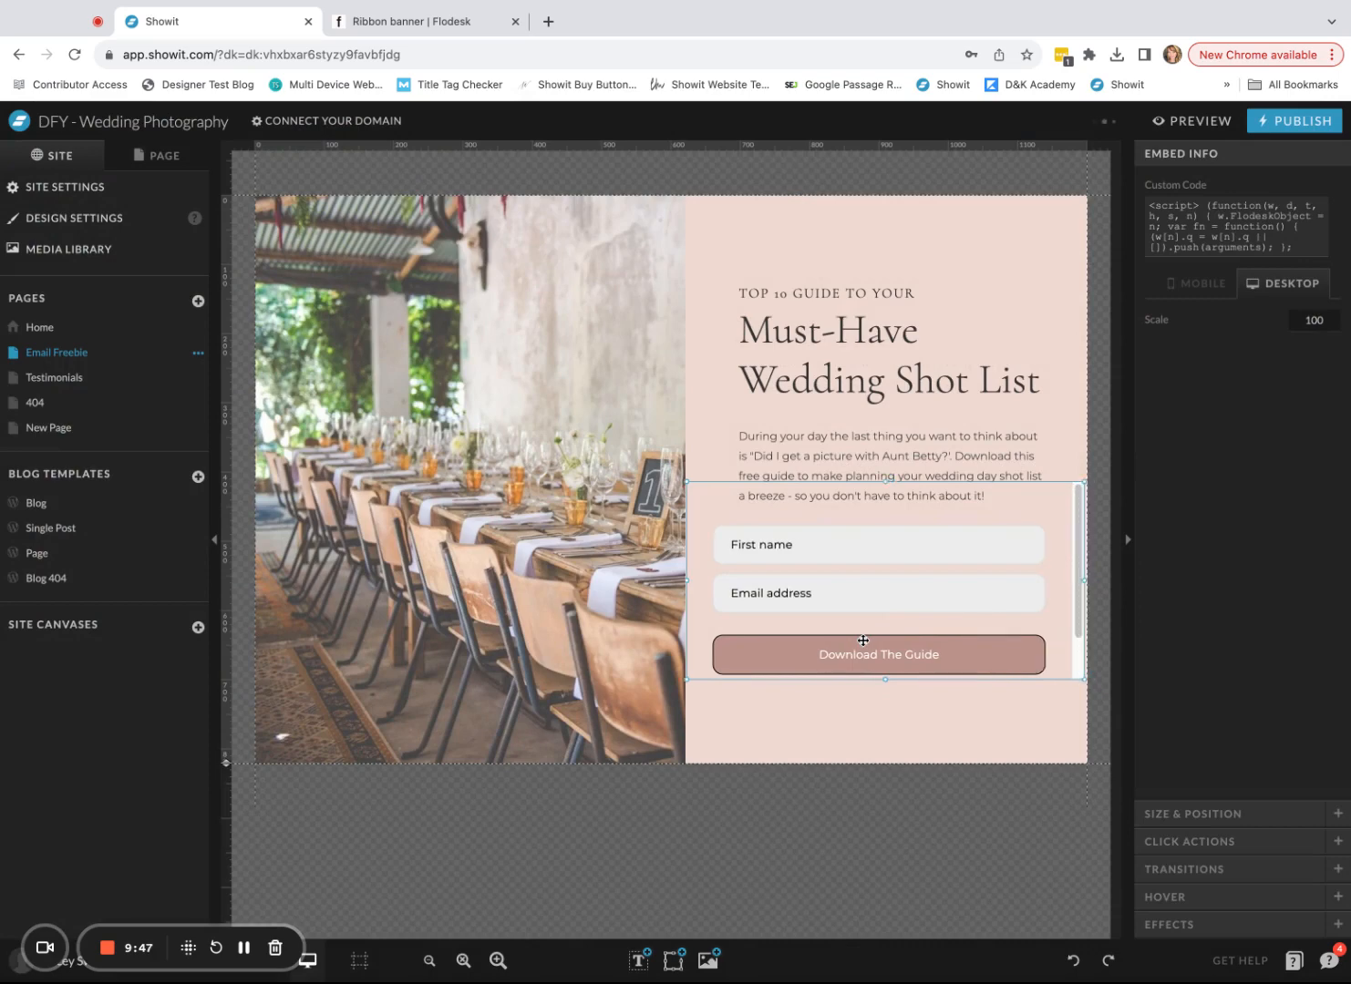
left_click(790, 753)
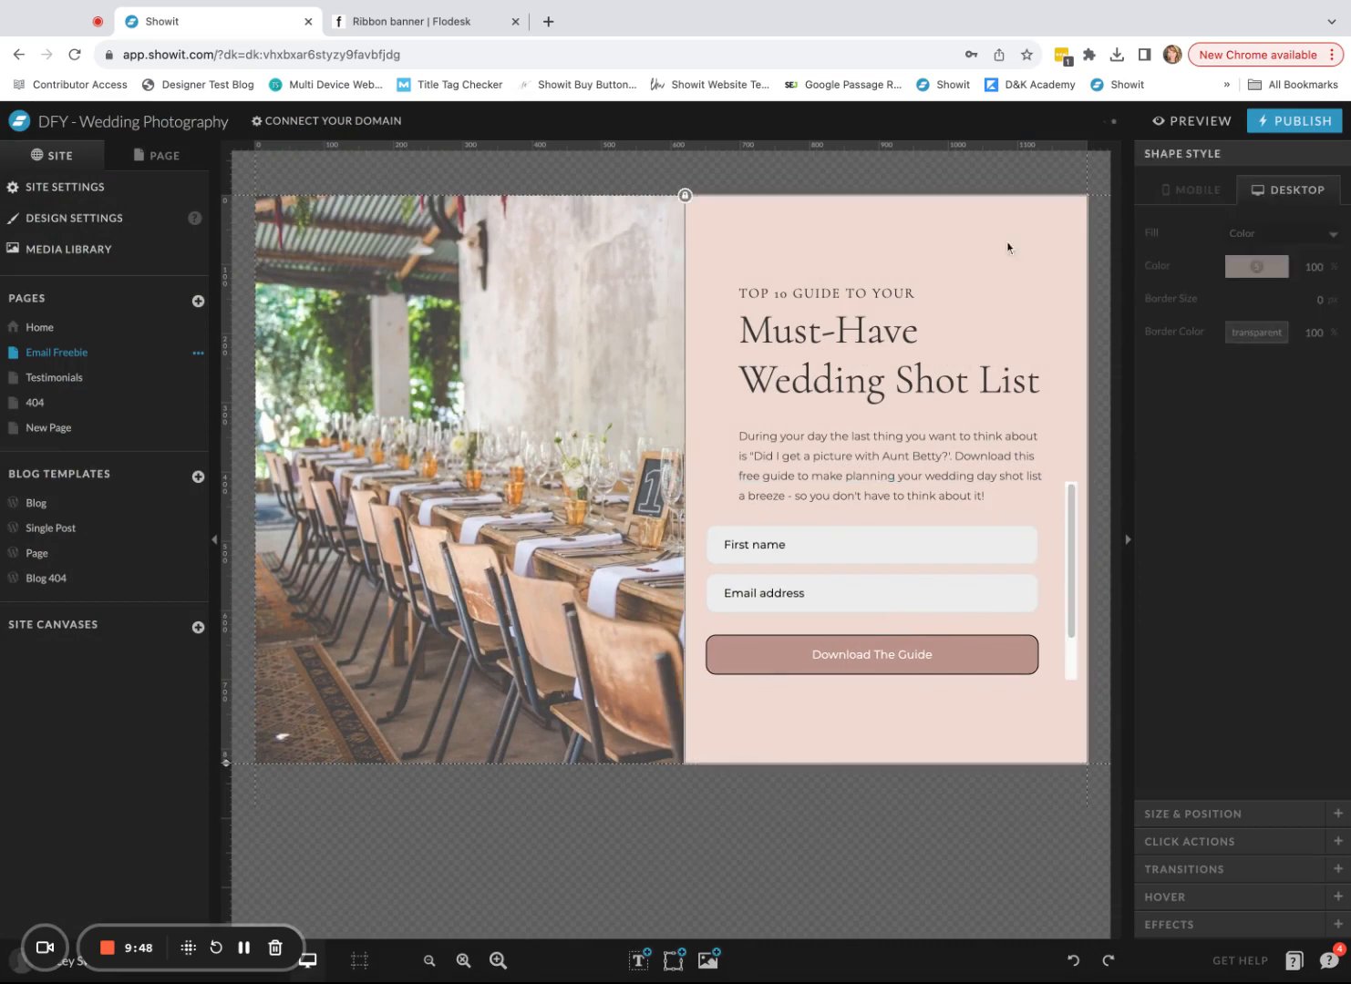
left_click(1191, 123)
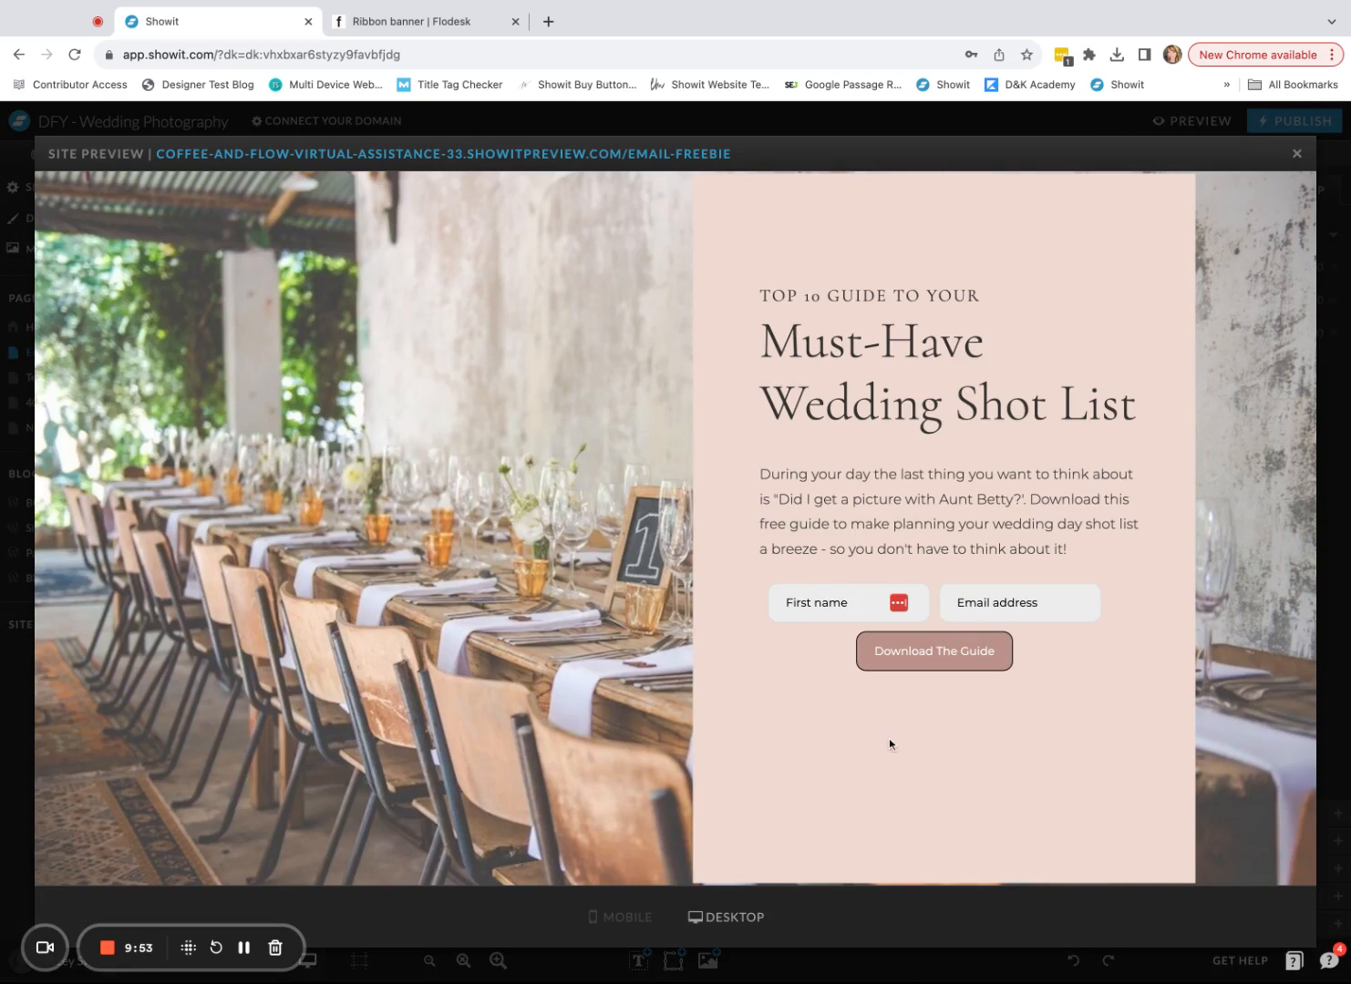
- Check the mobile preview and drag the form embed below the guide text on mobile
left_click(629, 920)
scroll(584, 546, "down", 5)
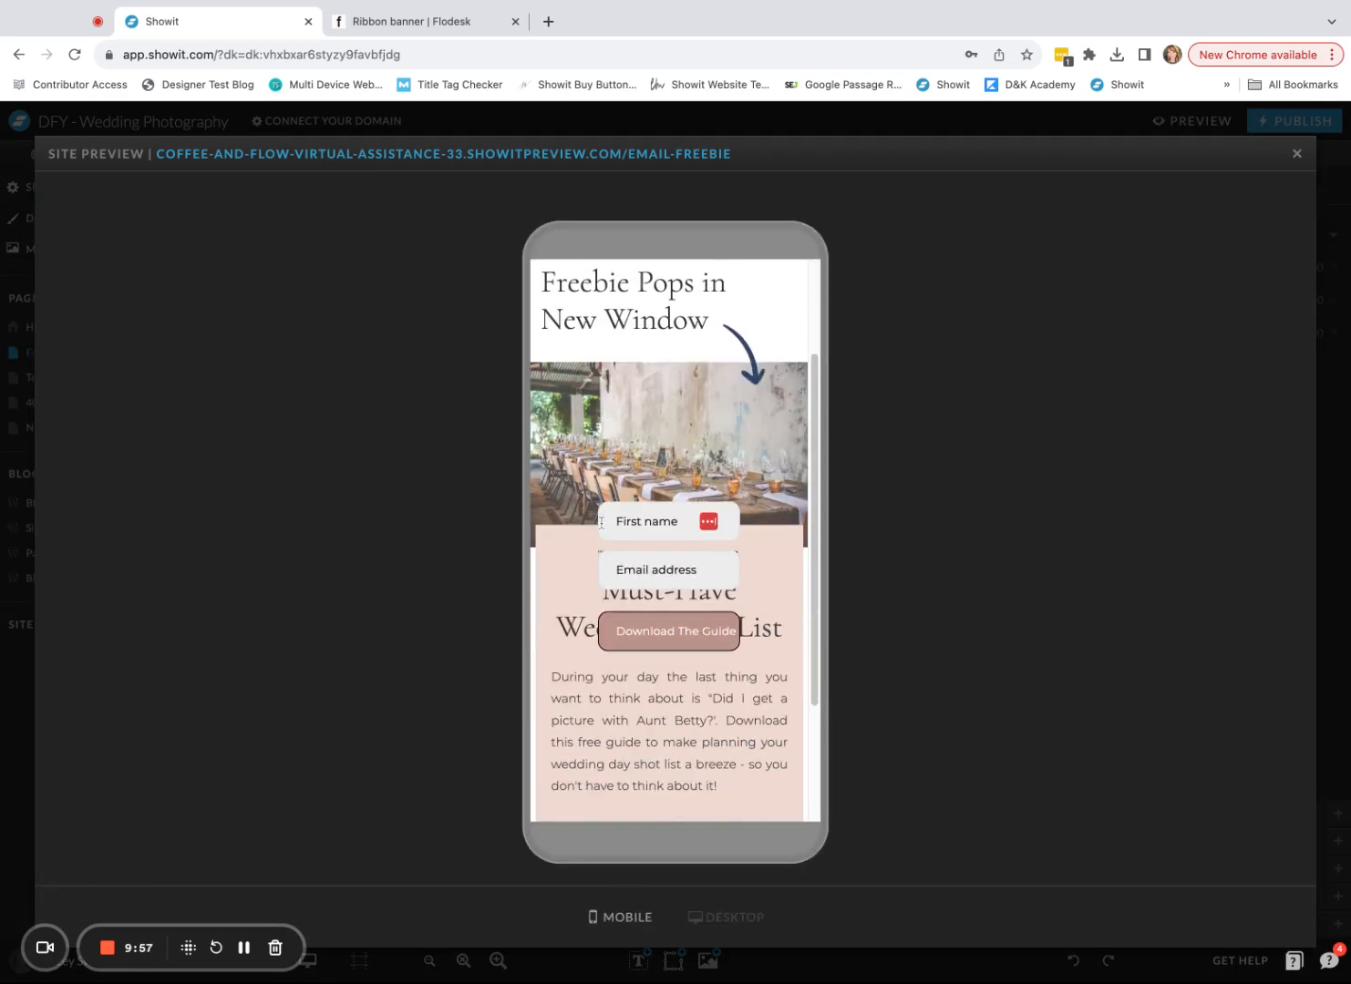
left_click(1294, 153)
left_click(703, 603)
scroll(703, 606, "down", 3)
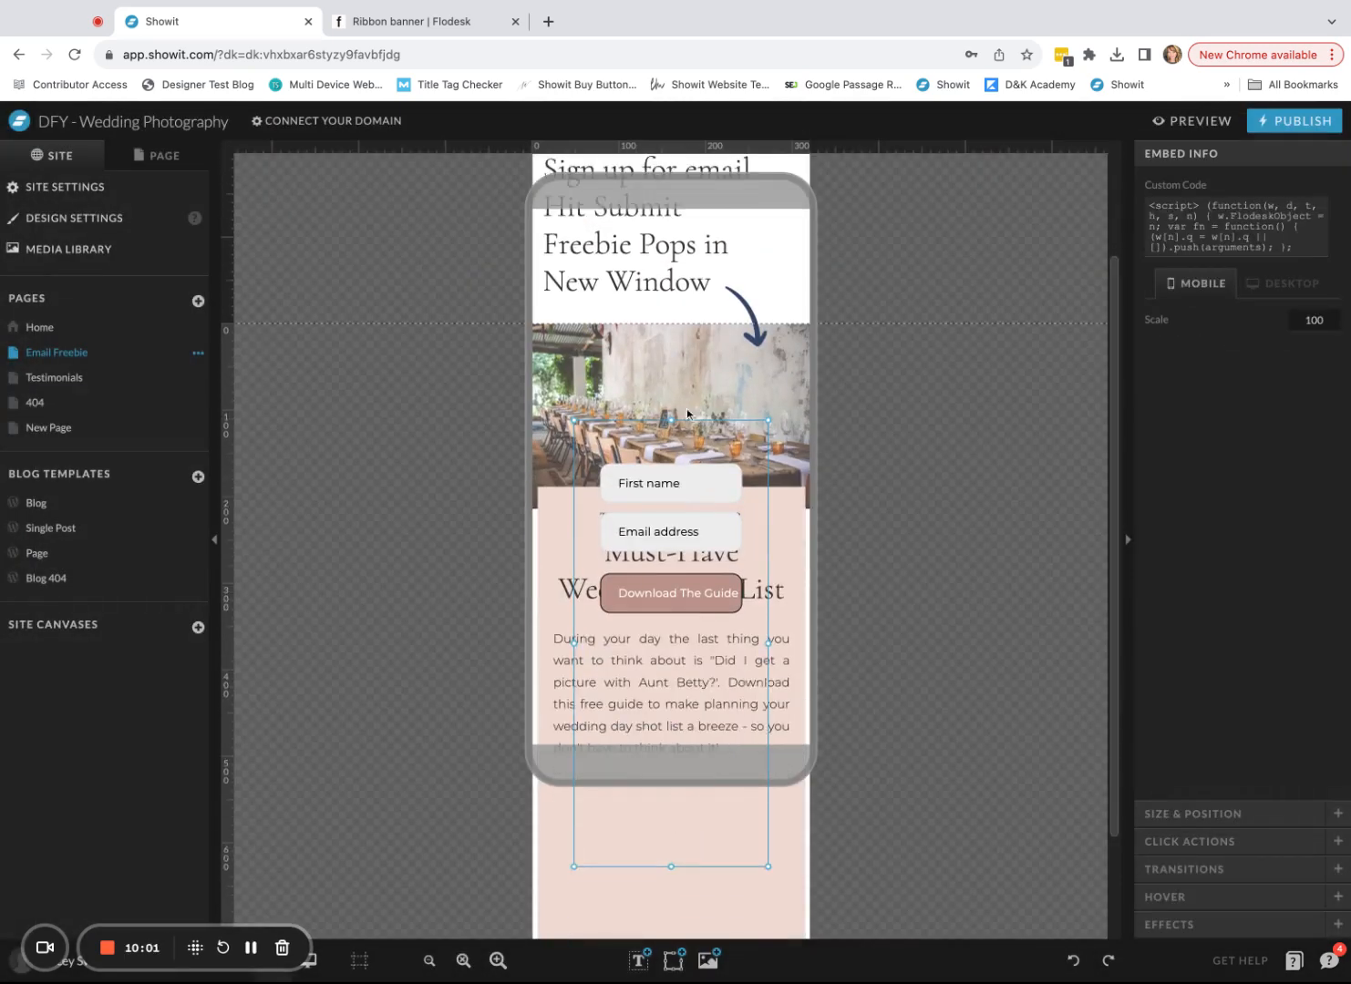
left_click_drag(665, 389, 645, 722)
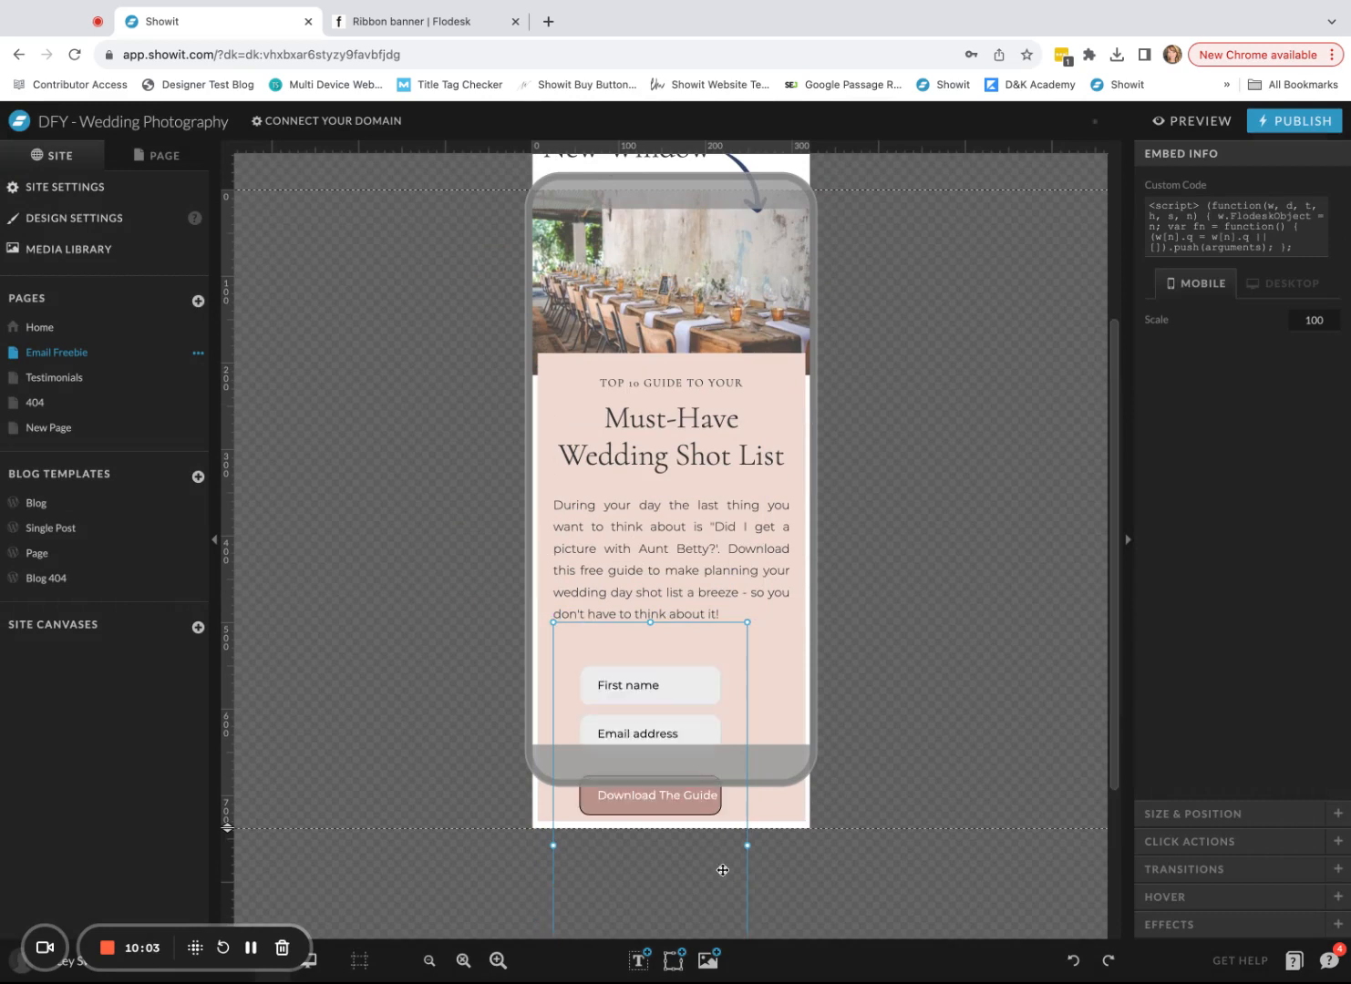
scroll(686, 887, "down", 2)
scroll(686, 886, "down", 2)
left_click_drag(651, 832, 652, 543)
scroll(652, 832, "up", 4)
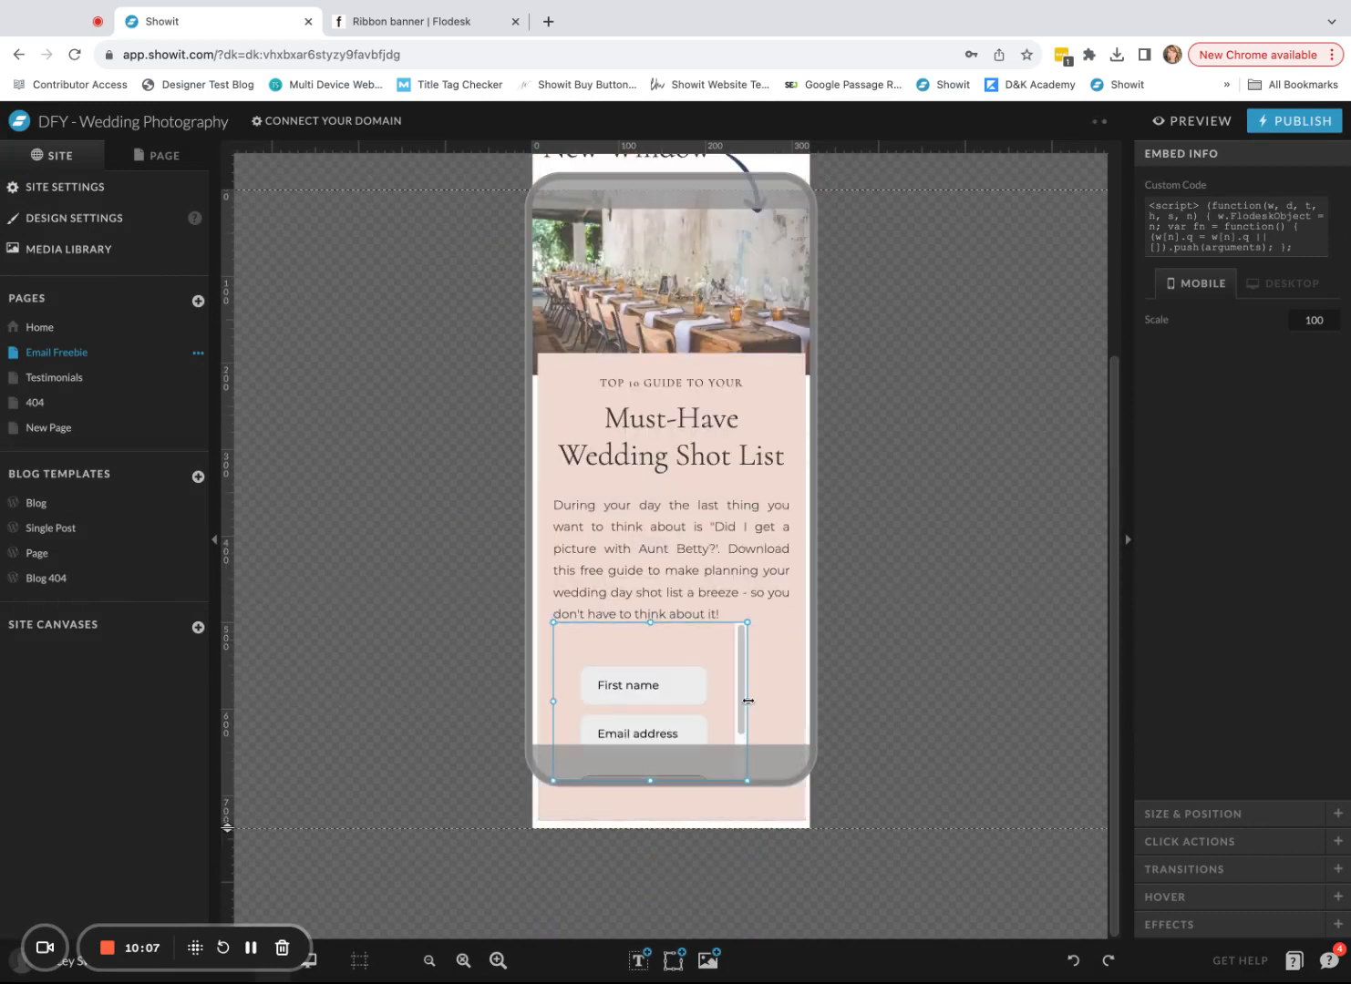
- Widen the mobile form box and extend it upward so the button shows, then preview
left_click_drag(748, 701, 798, 701)
left_click_drag(554, 703, 538, 702)
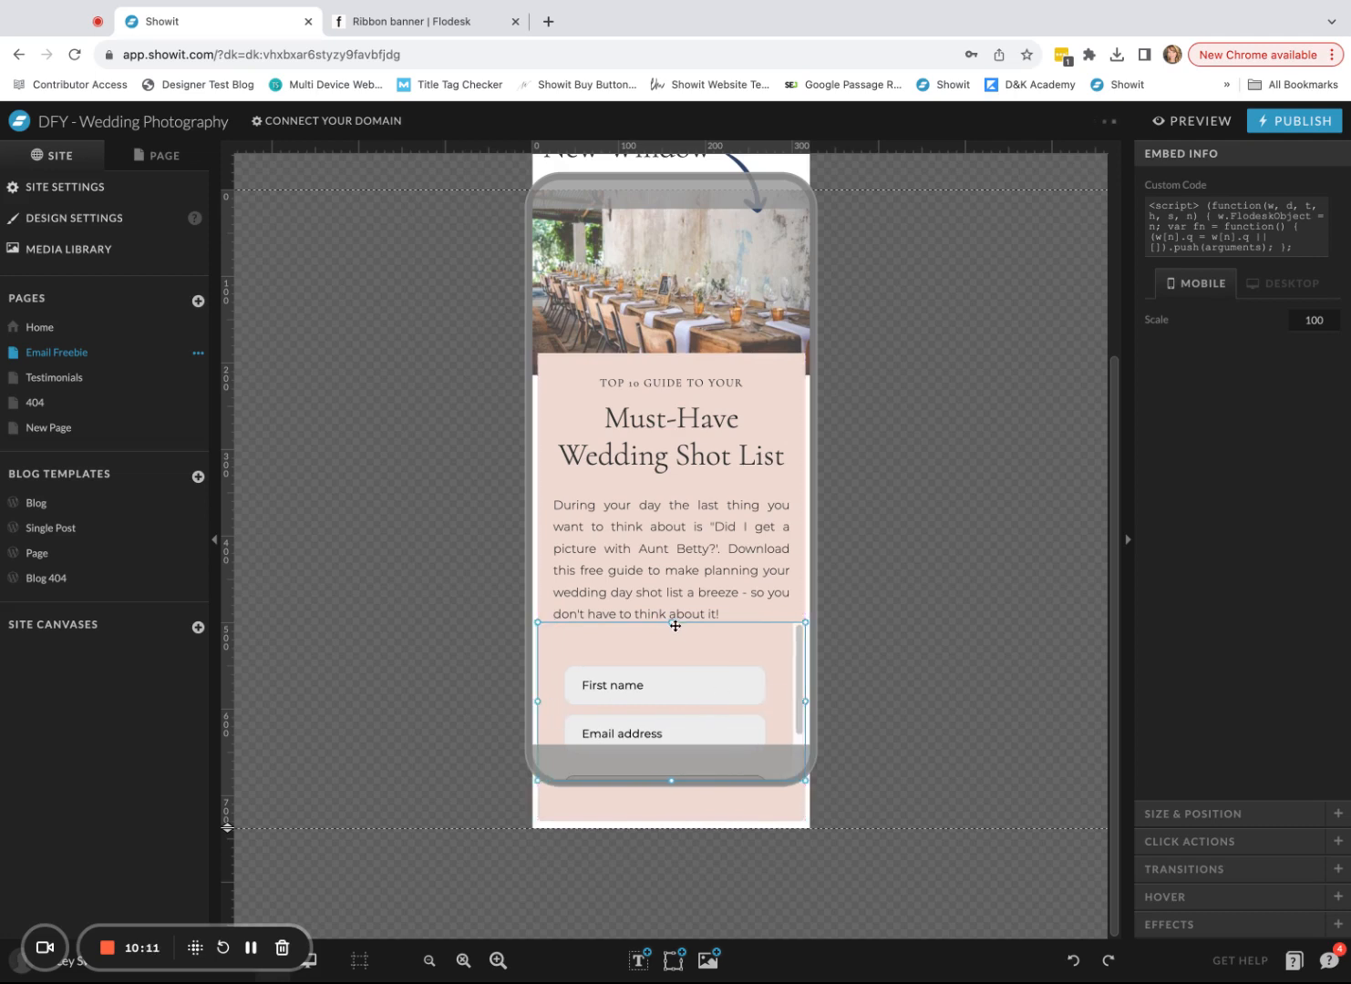
left_click_drag(671, 622, 671, 593)
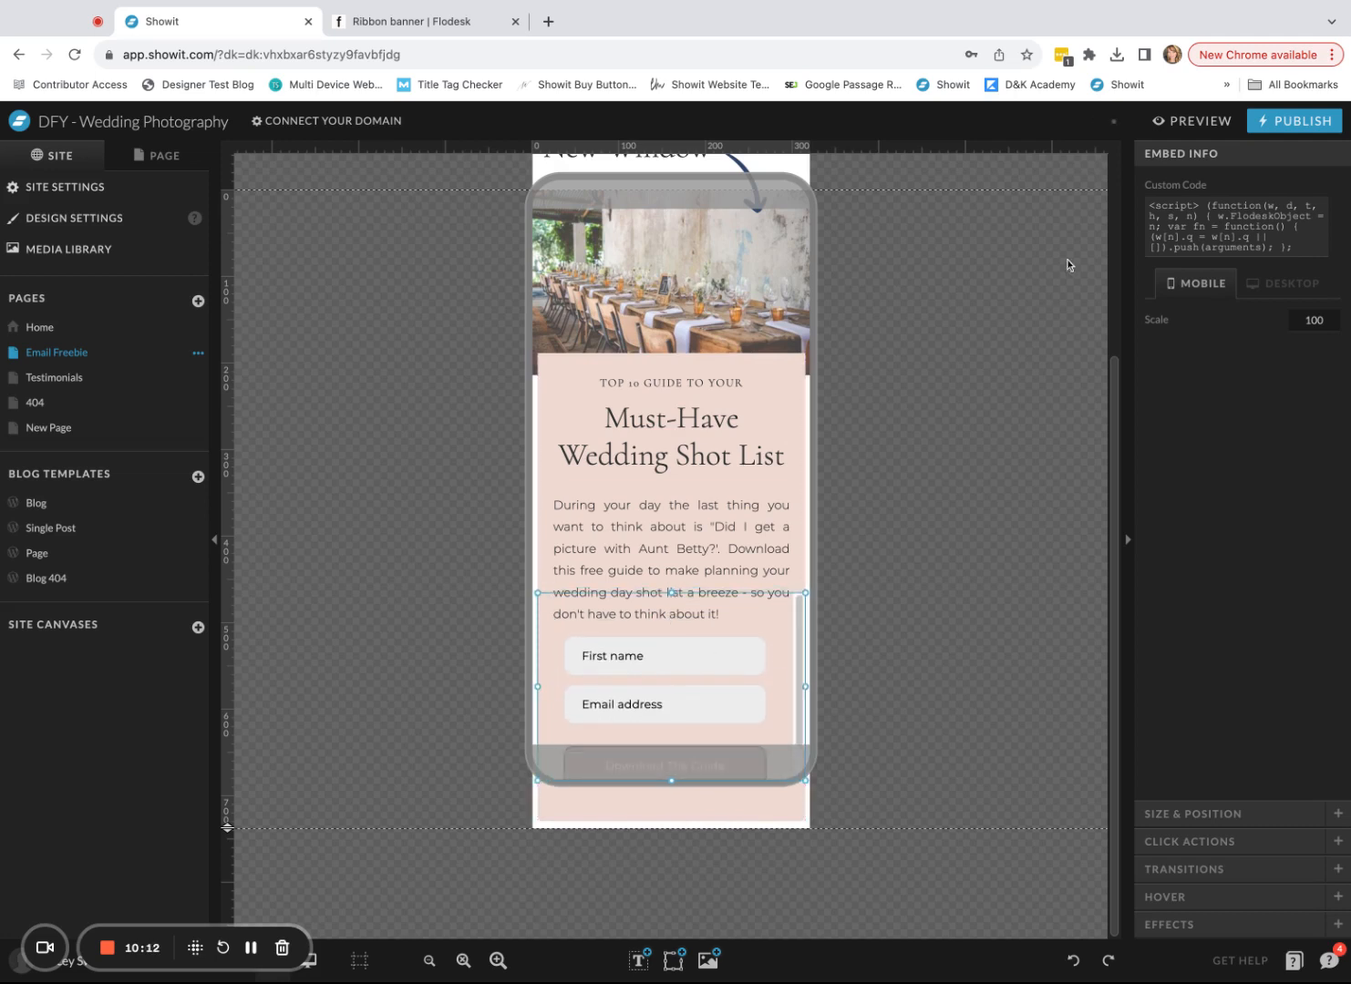
left_click(1193, 121)
scroll(689, 716, "down", 4)
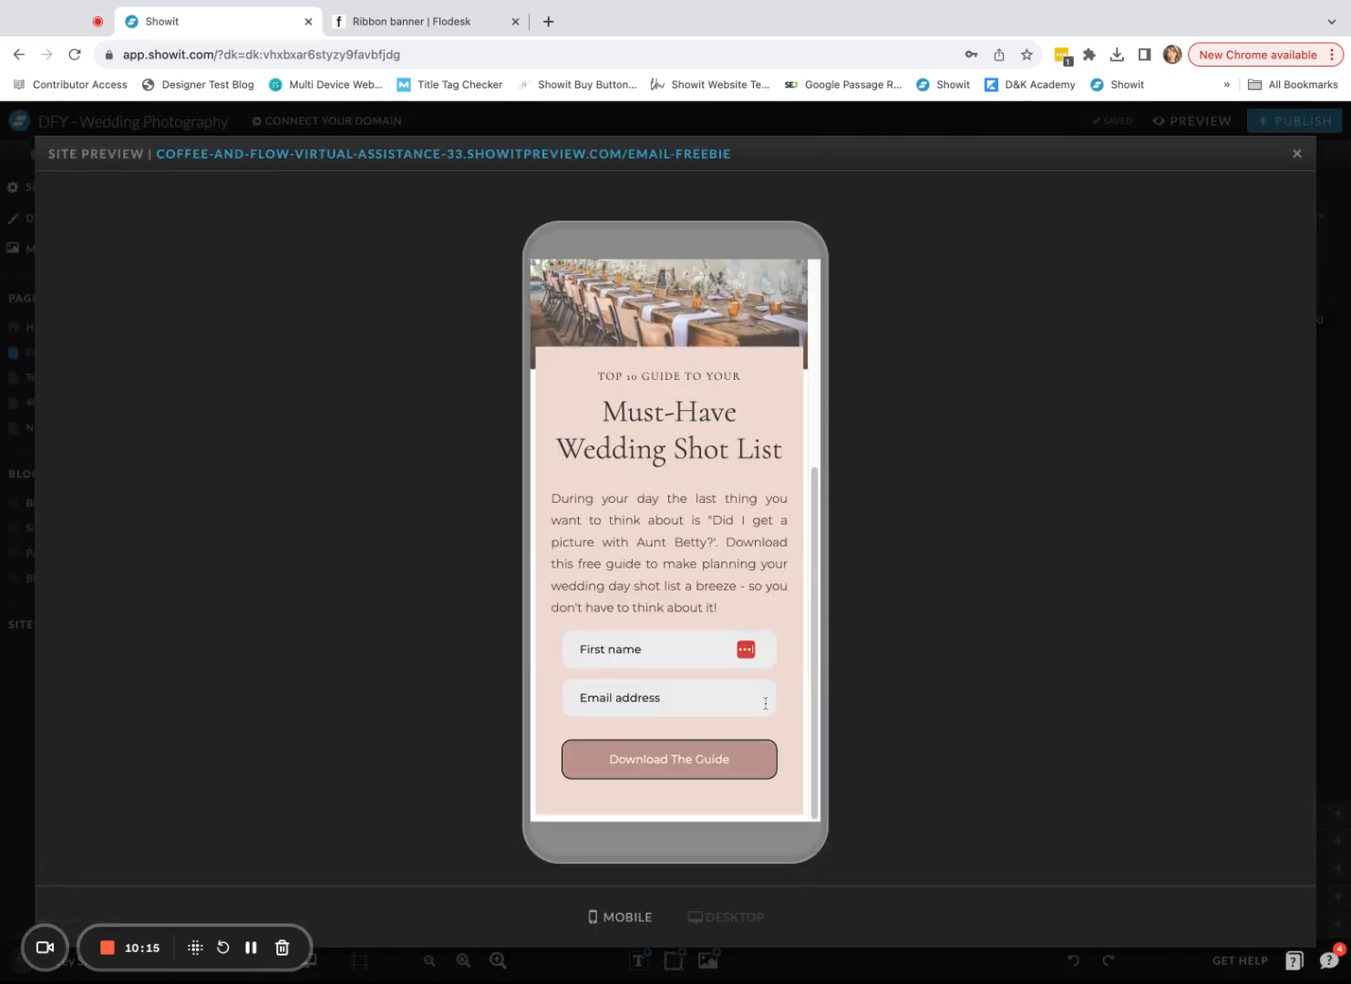
left_click(730, 919)
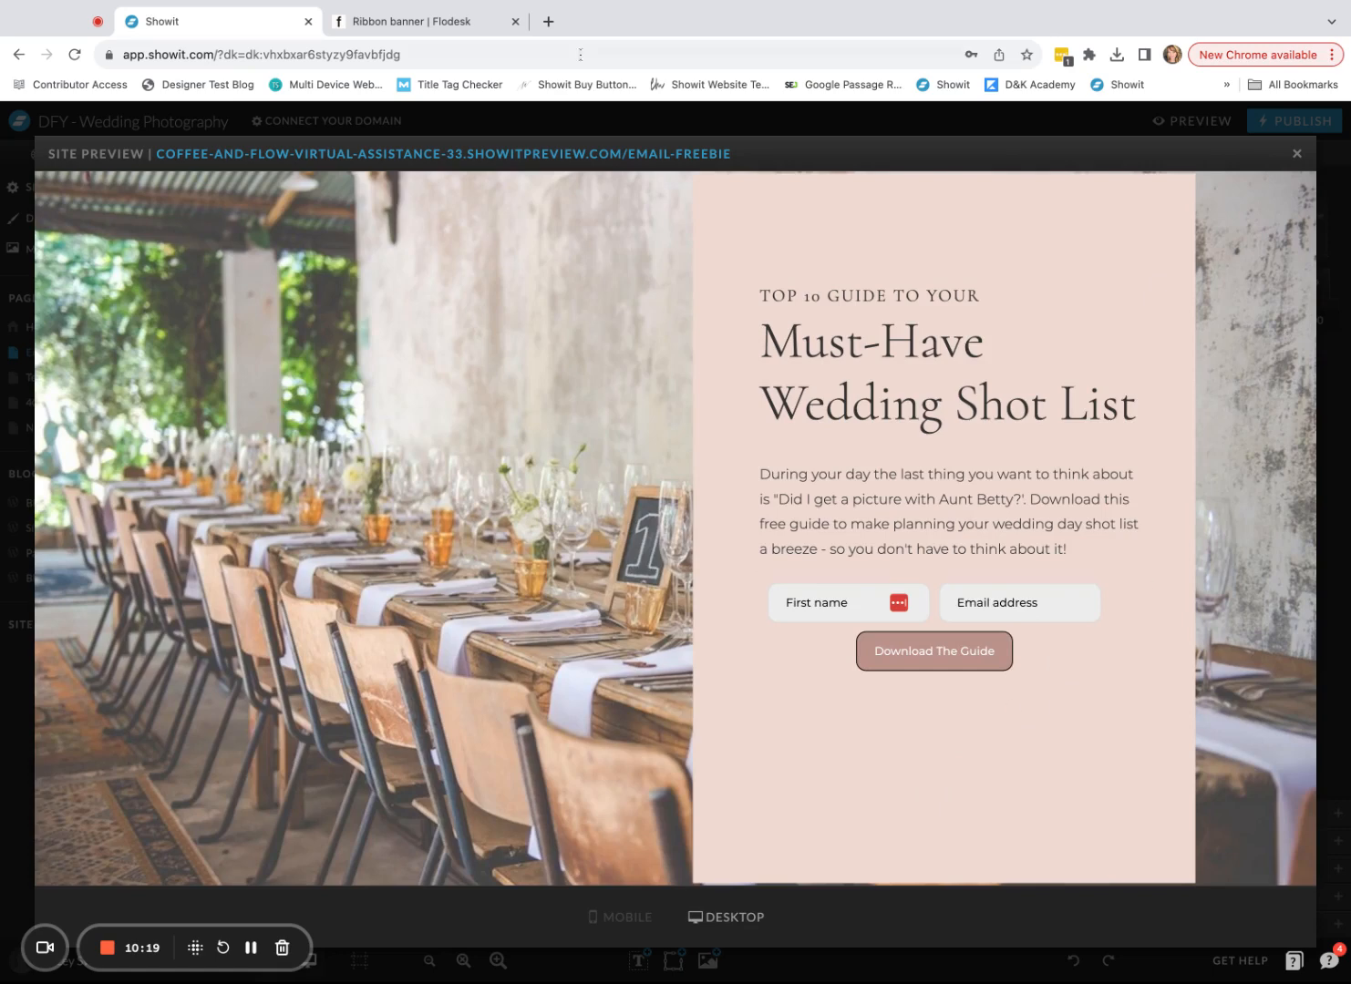
left_click(411, 23)
- Step back out of the form setup to Flodesk's list of all forms
left_click(1036, 784)
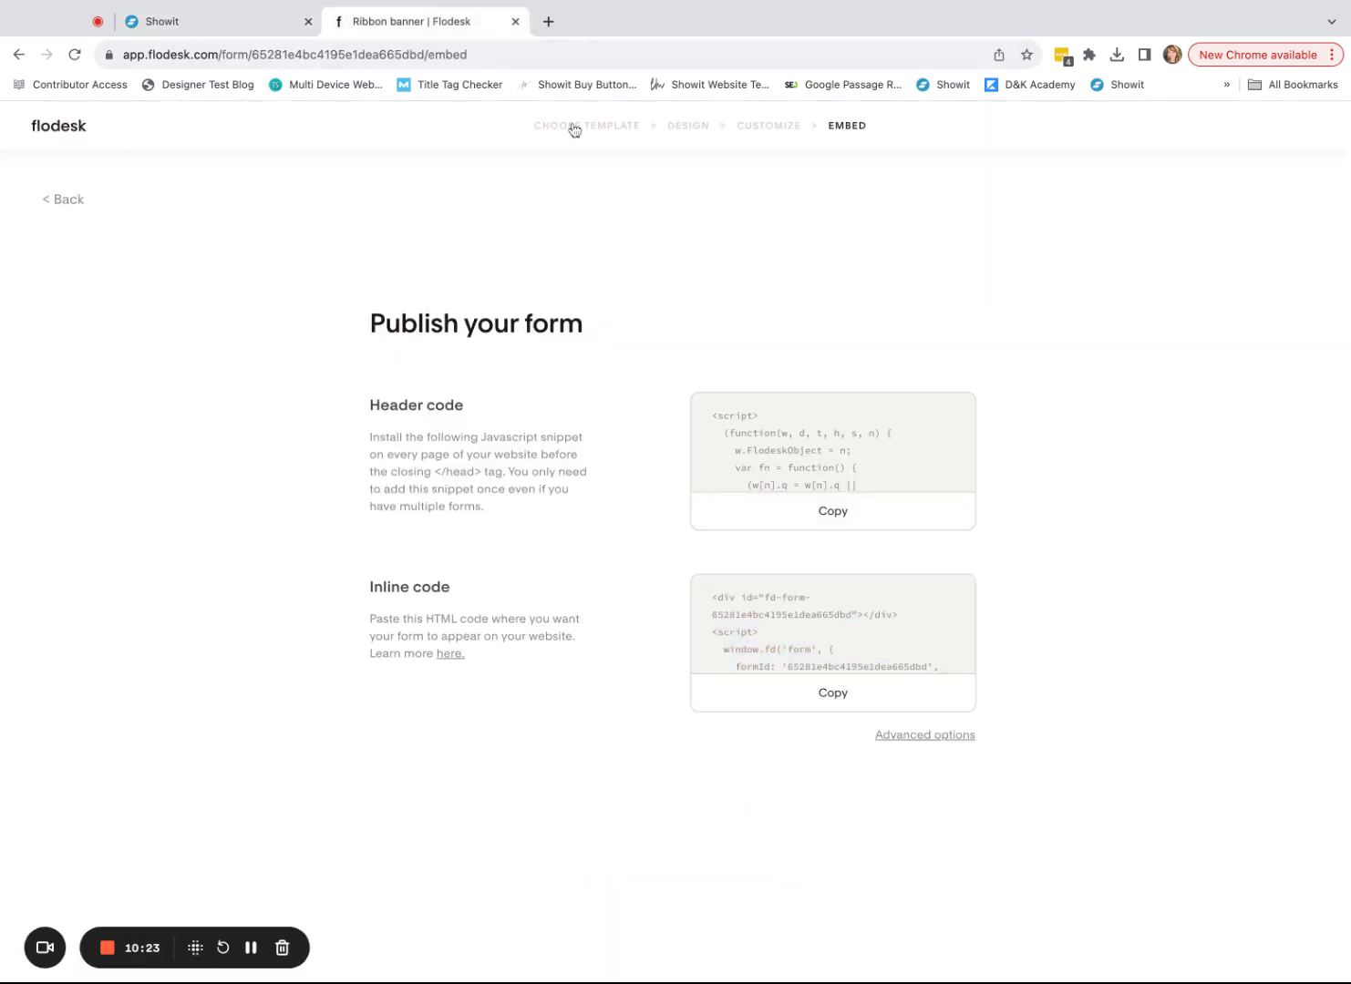
left_click(46, 207)
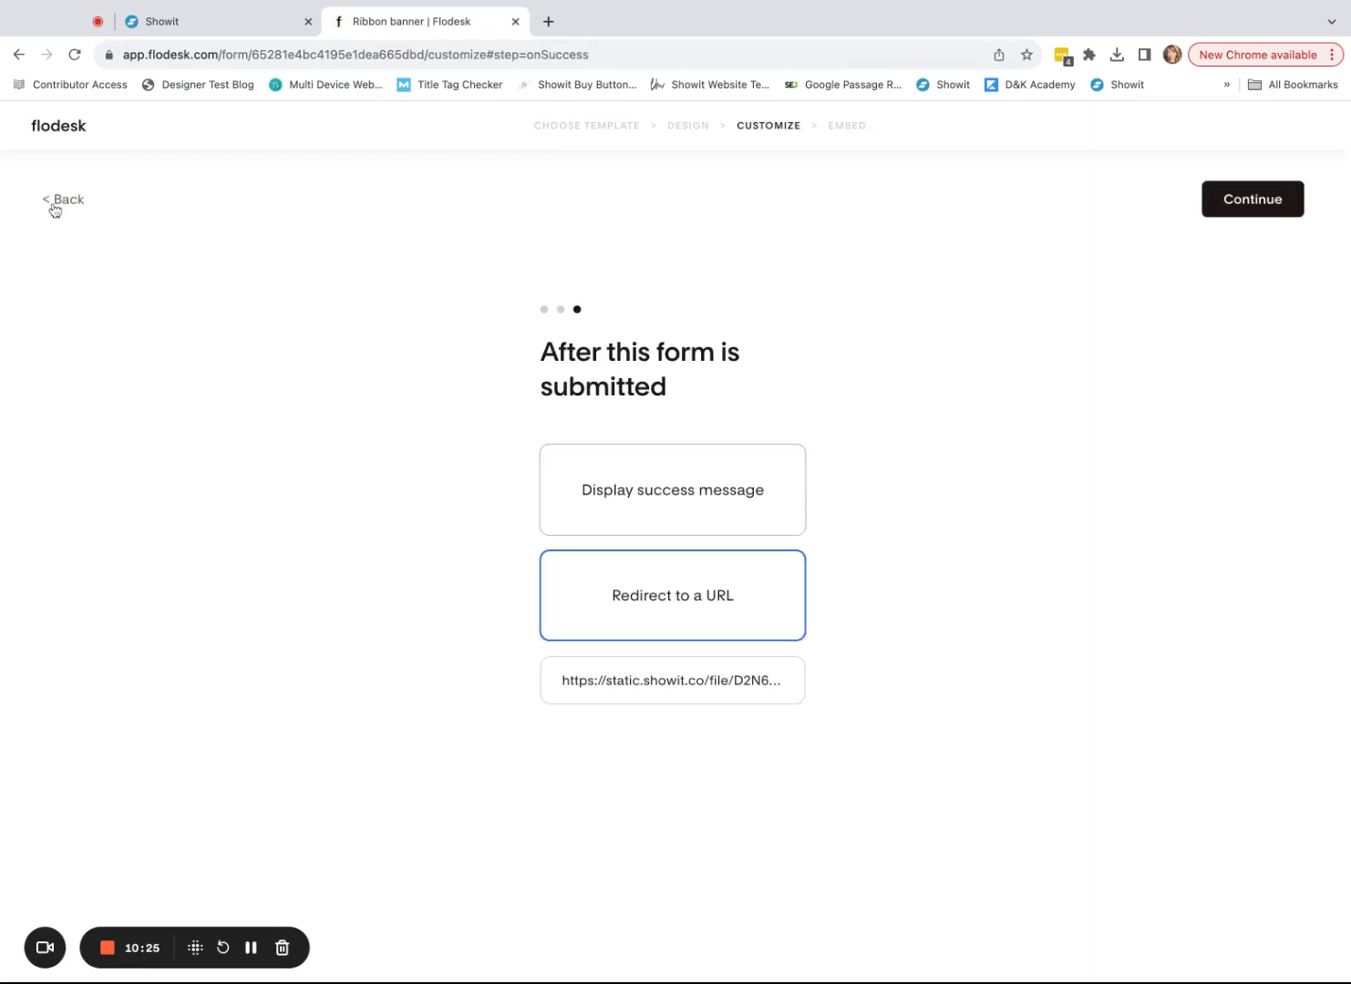
left_click(52, 208)
left_click(56, 210)
left_click(55, 211)
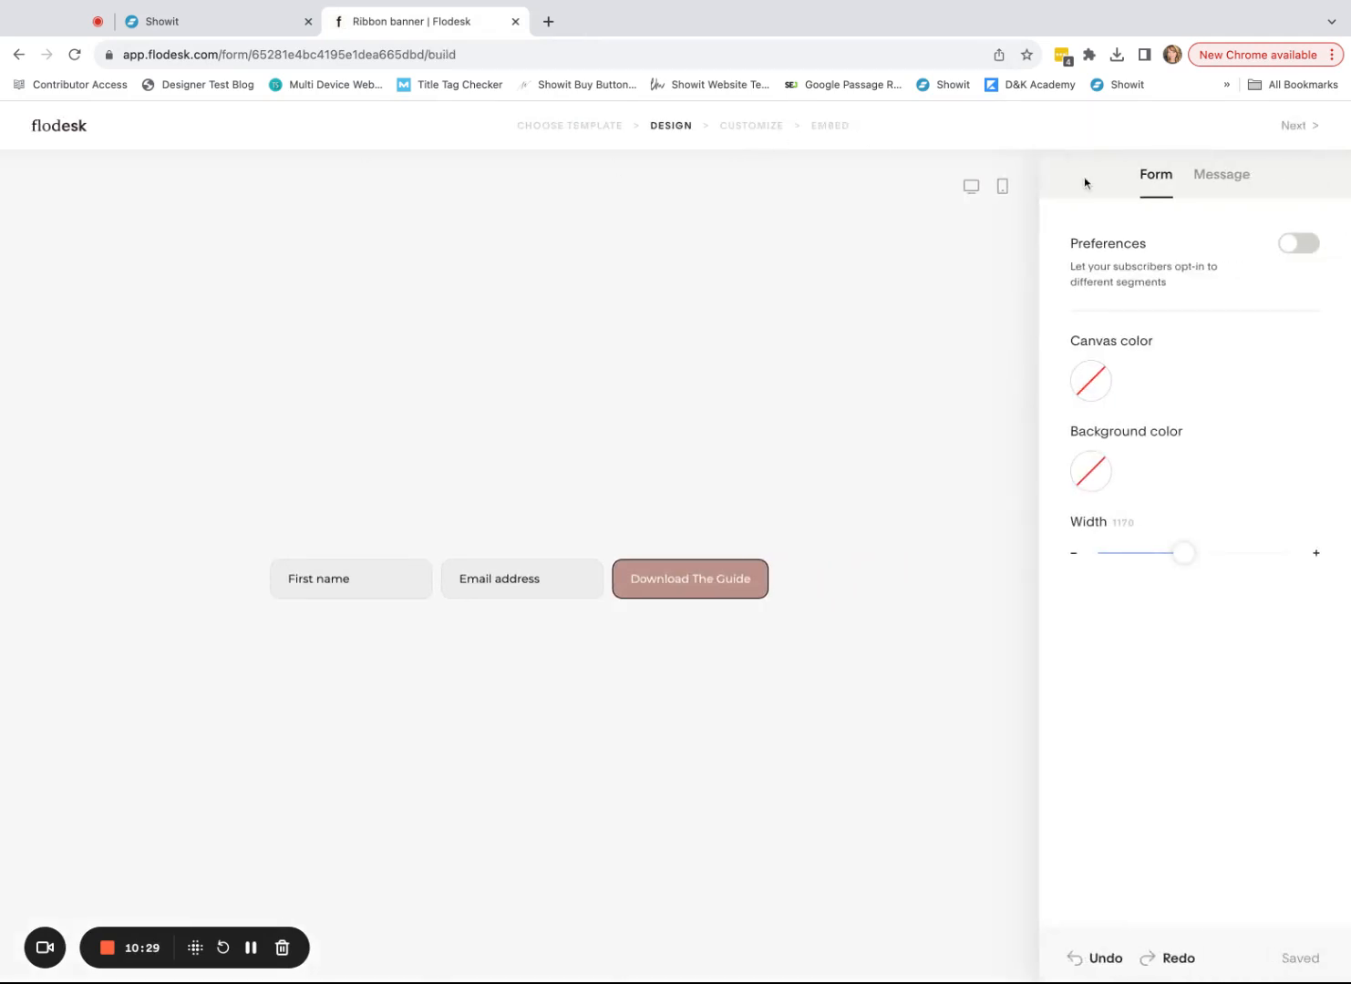
left_click(562, 126)
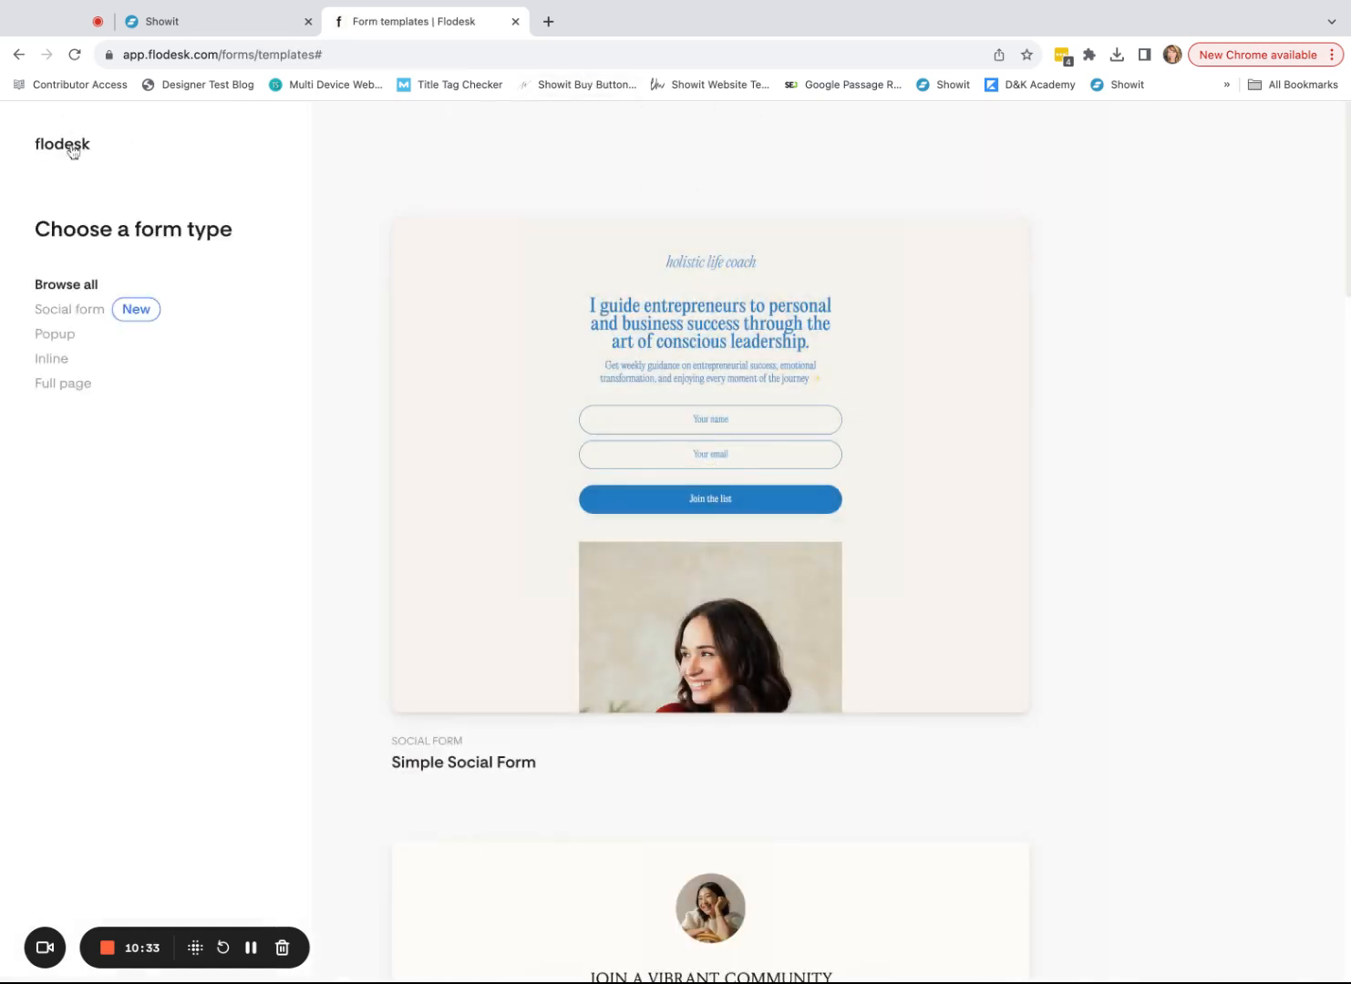
left_click(71, 145)
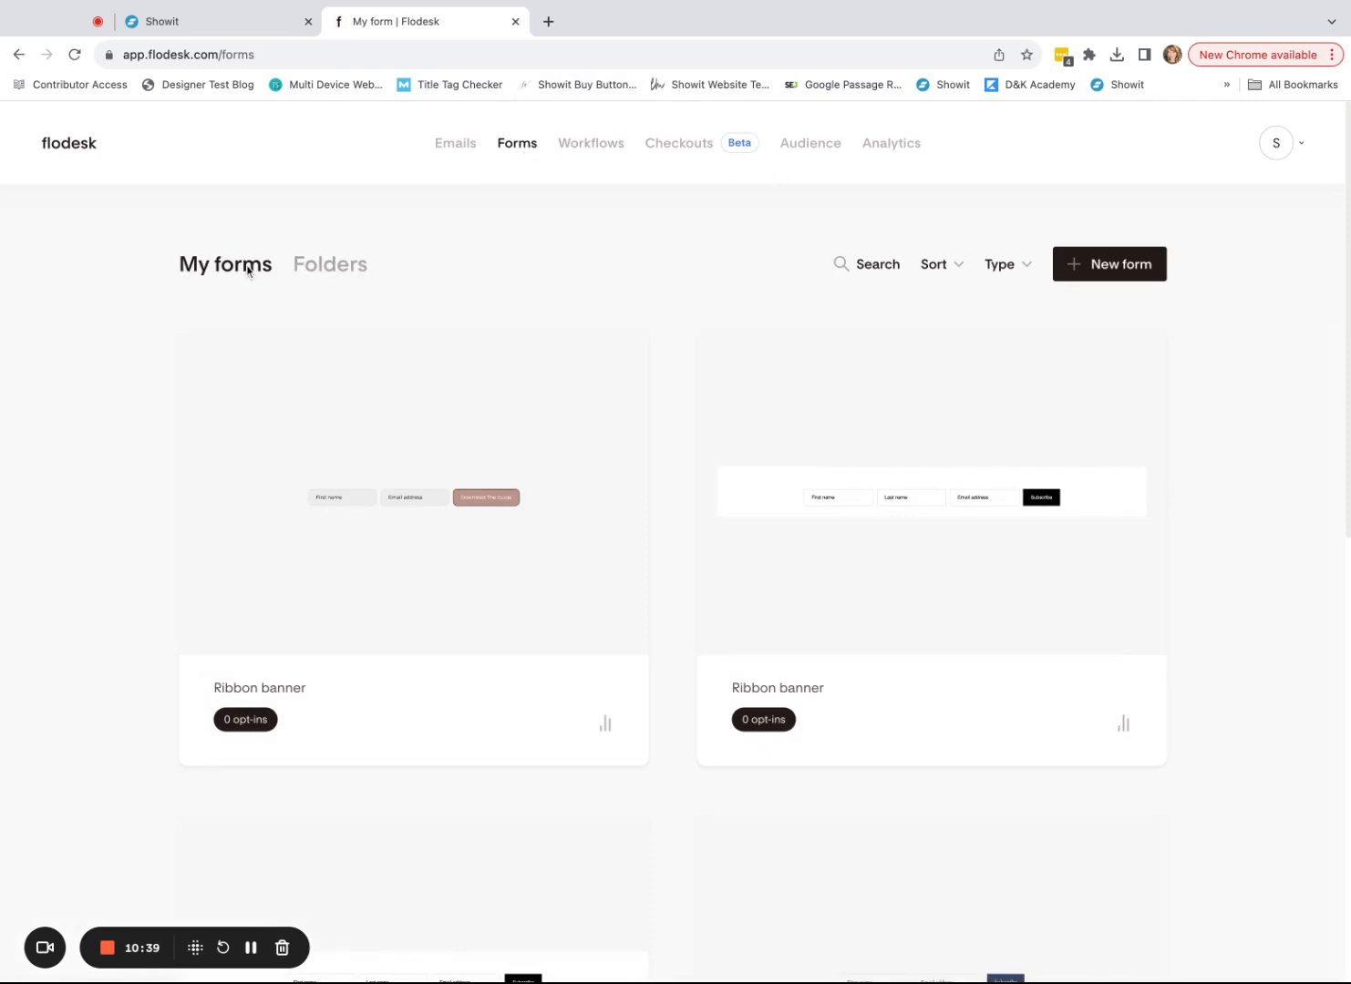
- Rename the Ribbon banner form to 'Freebie: Wedding Shot Guide'
mouse_move(513, 546)
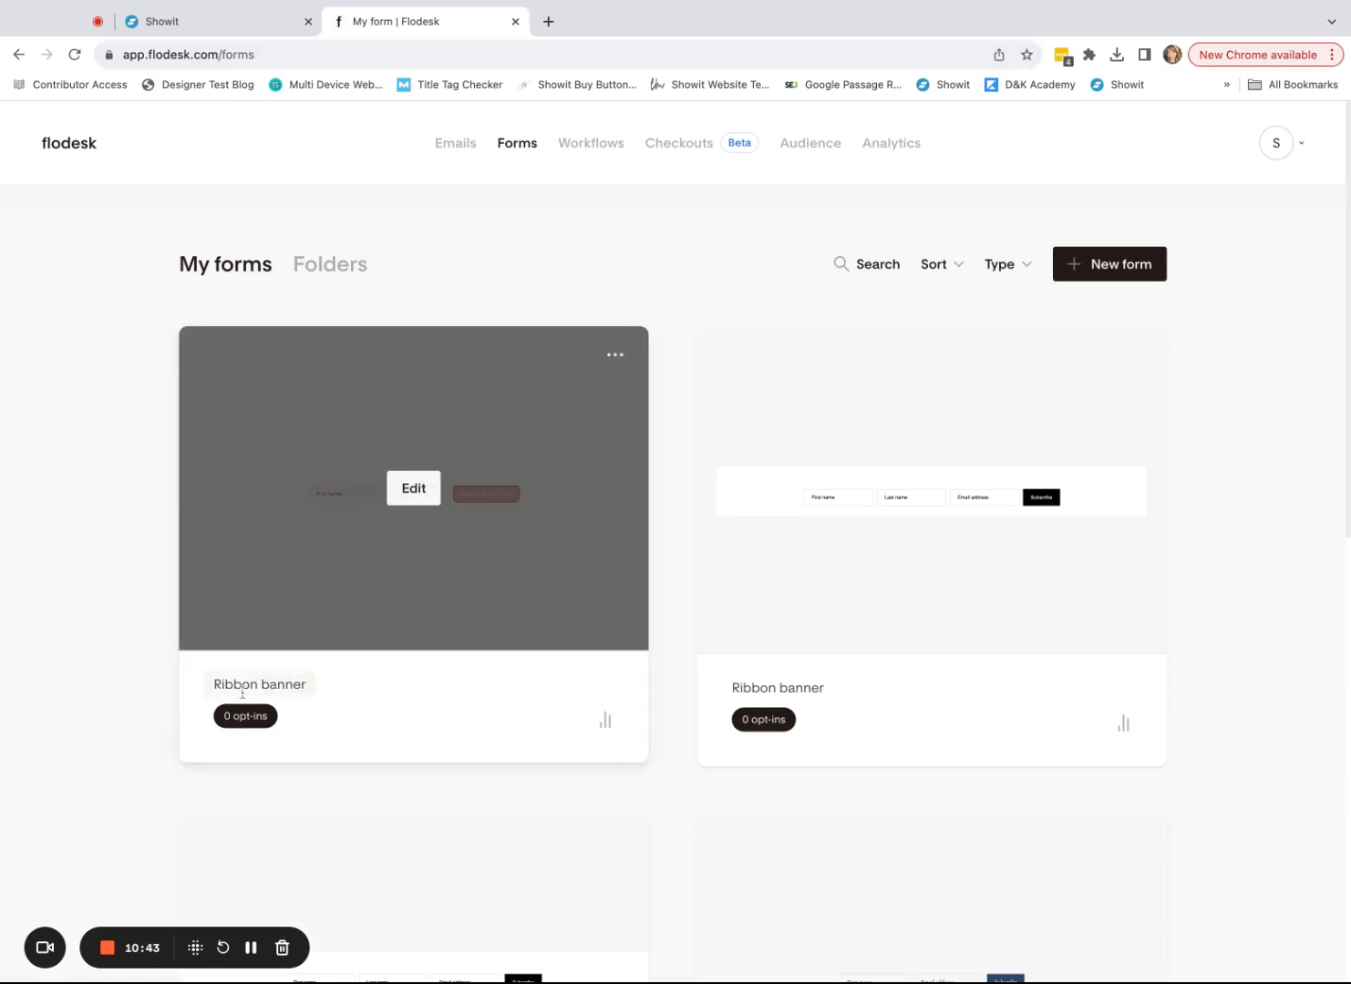
left_click(243, 694)
triple_click(213, 682)
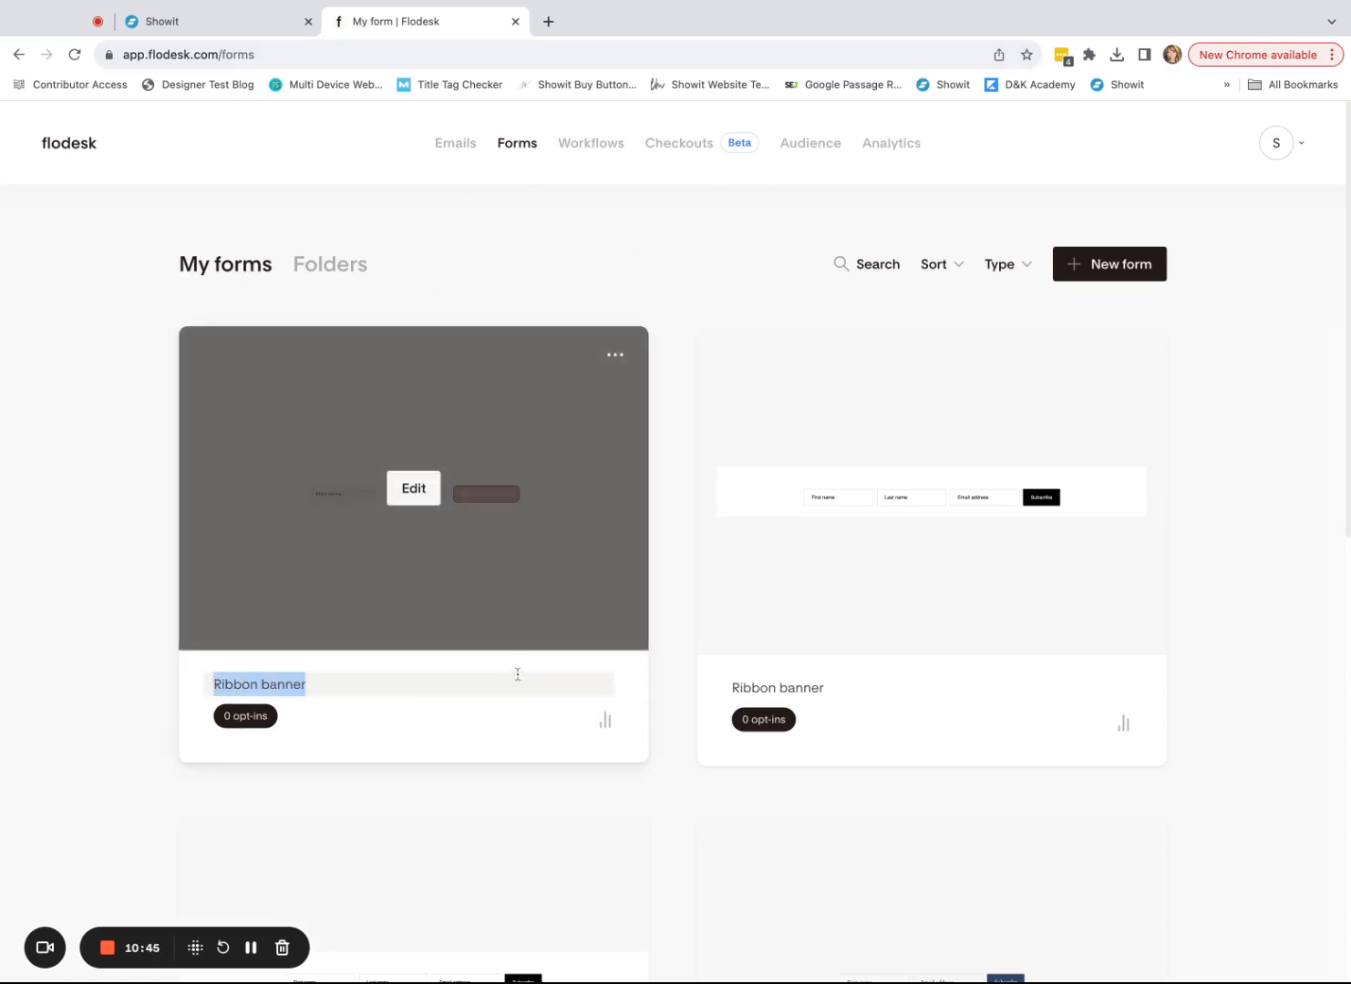
type("Freebie: Wedding Shot Guide")
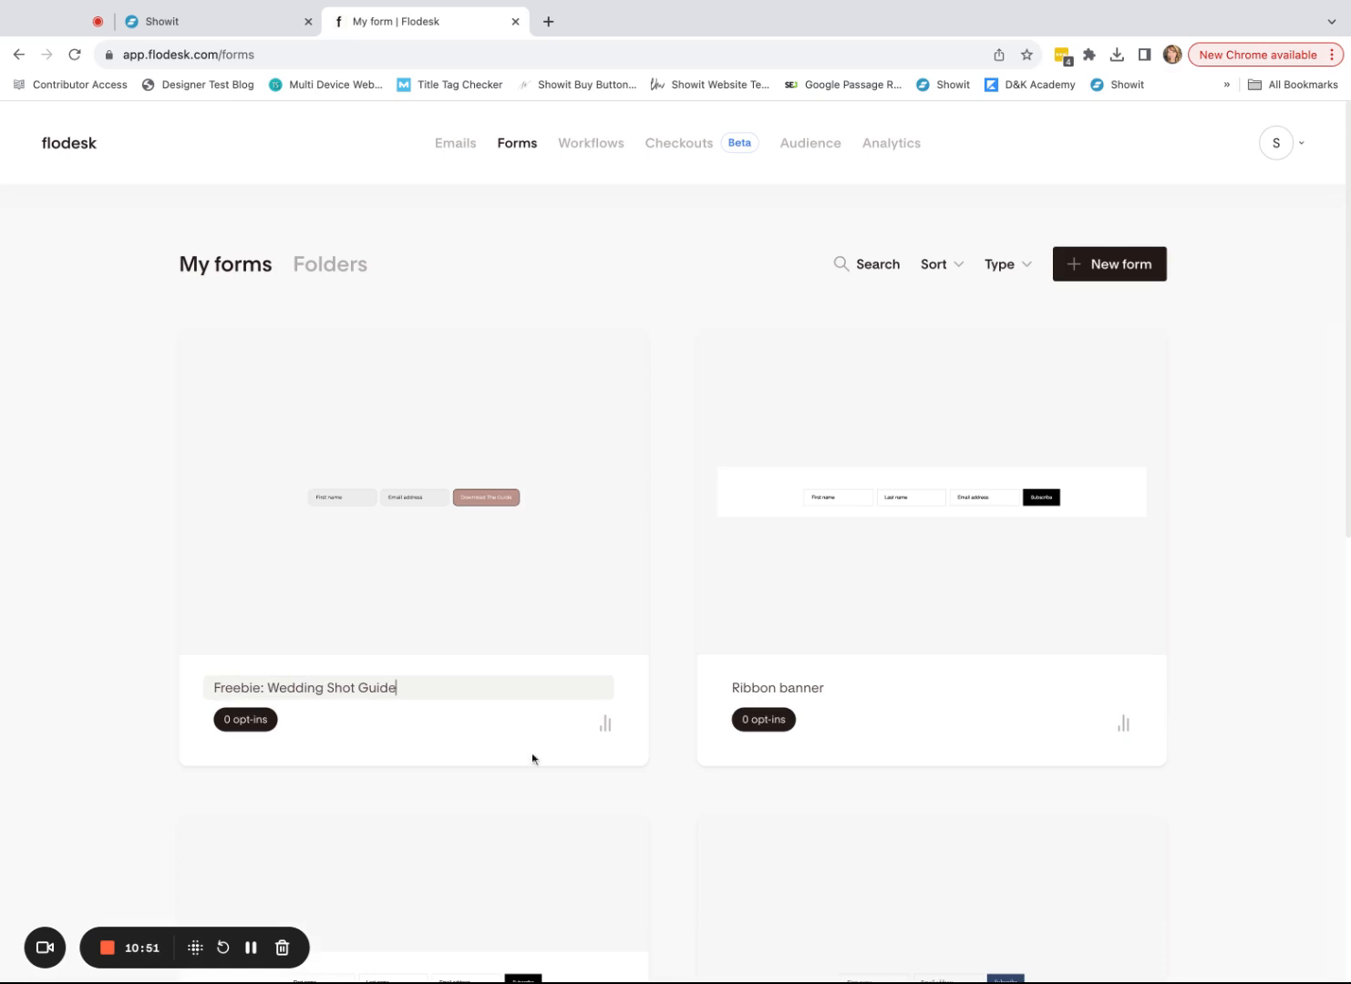
left_click(576, 270)
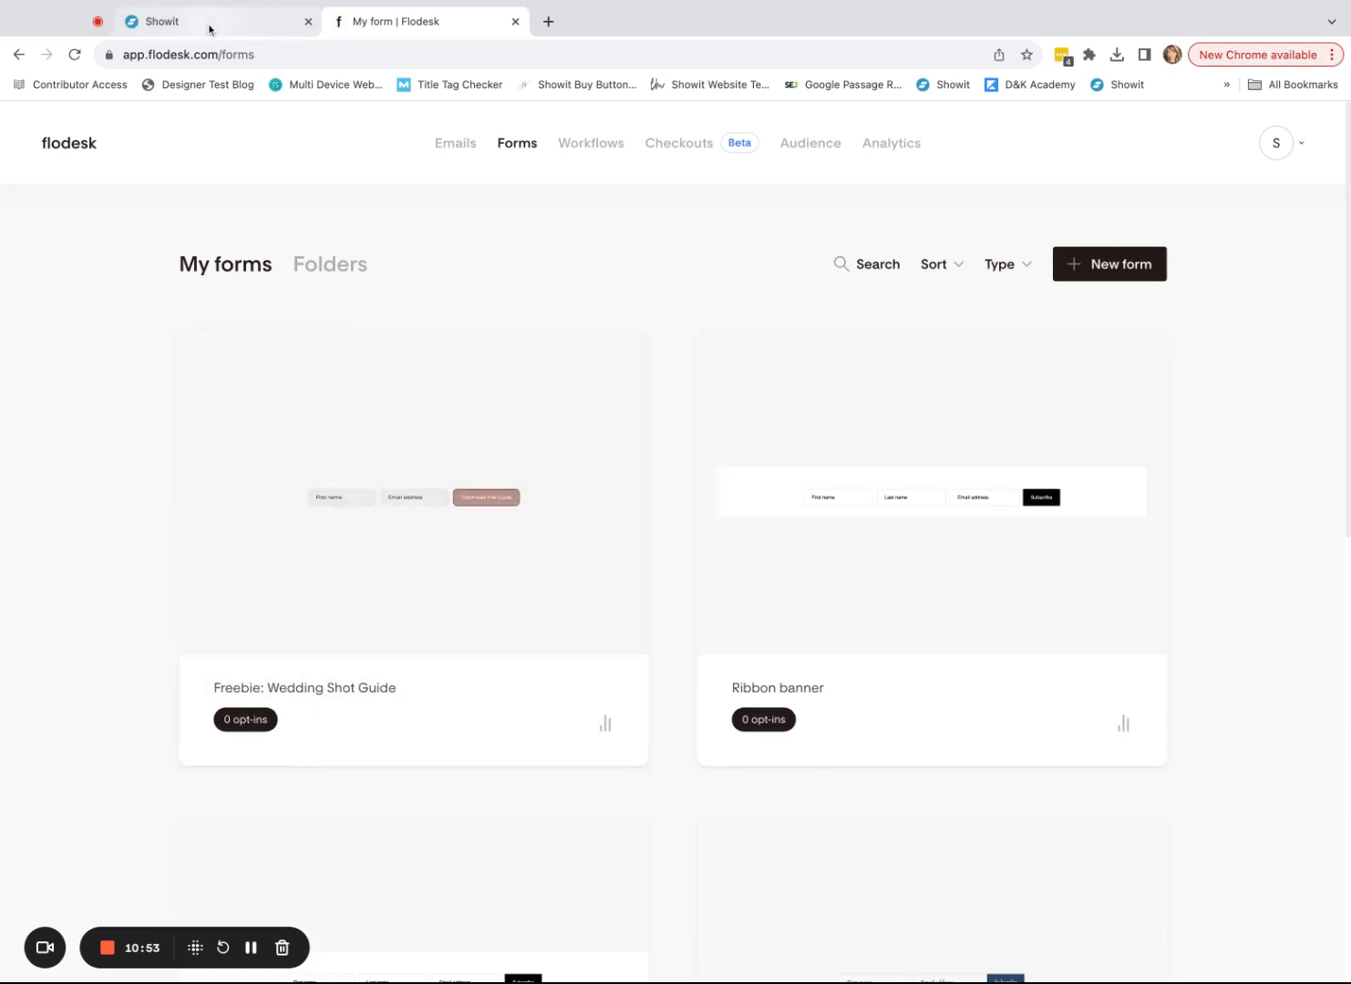
- Open the freebie page preview and submit a test sign-up with a first name and e-mail address
left_click(209, 28)
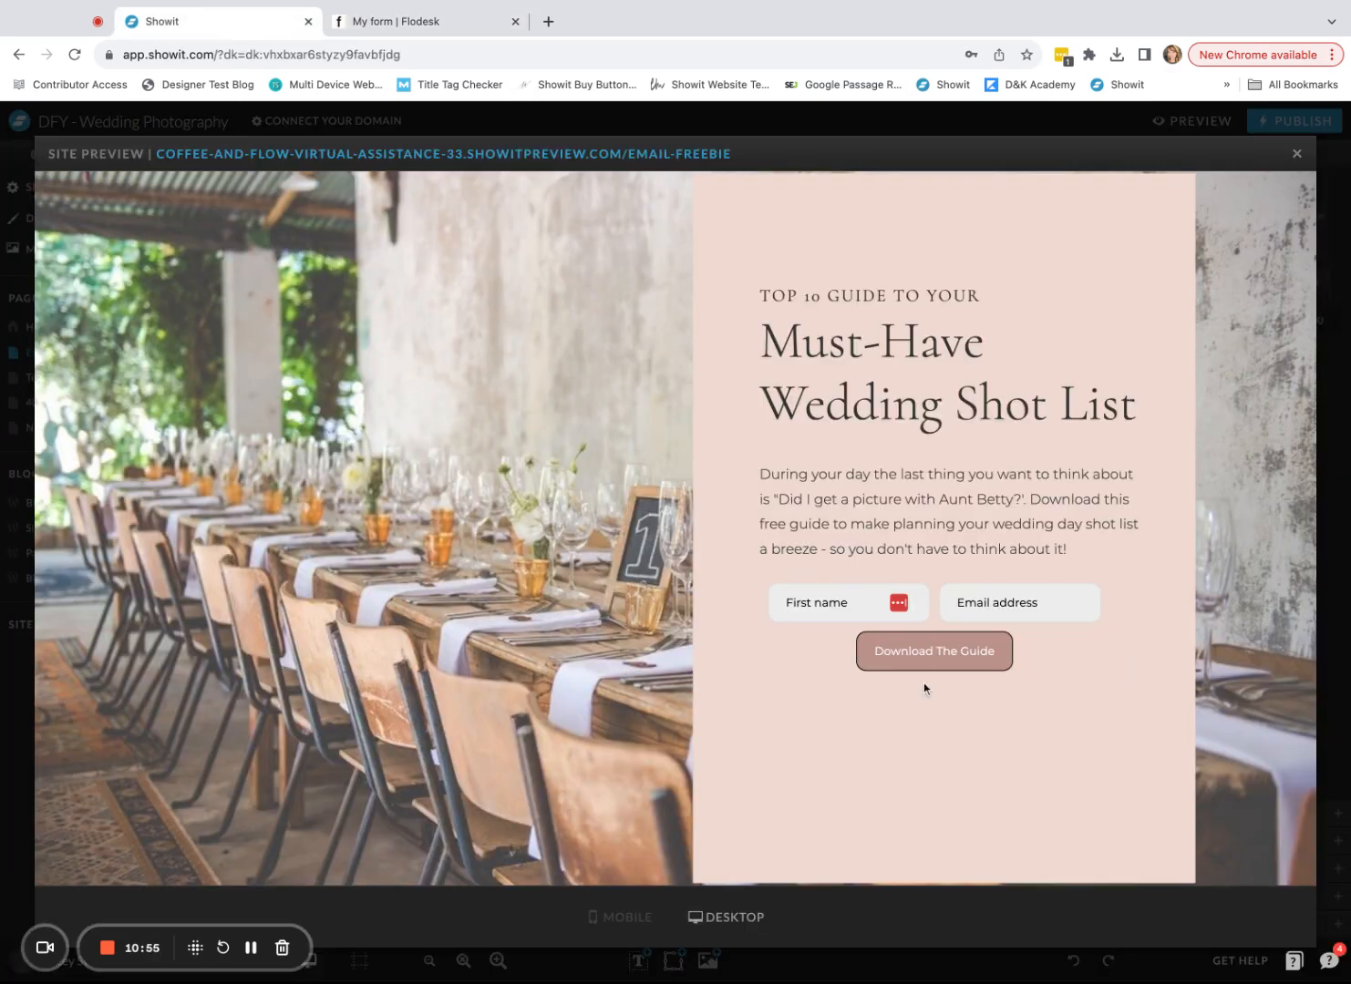
left_click(489, 154)
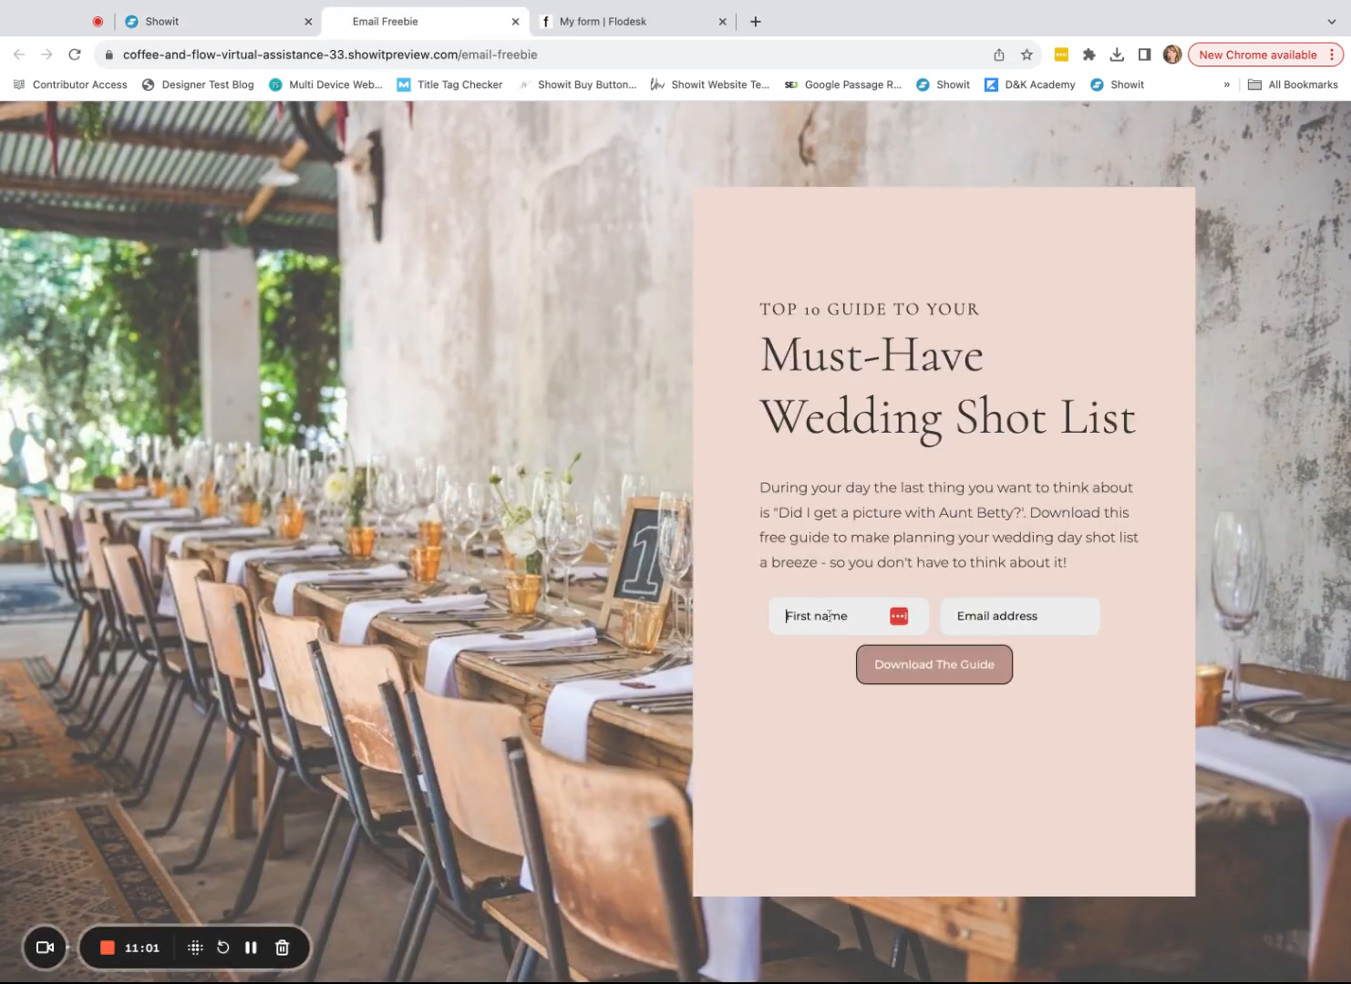
type("Test")
key("Tab")
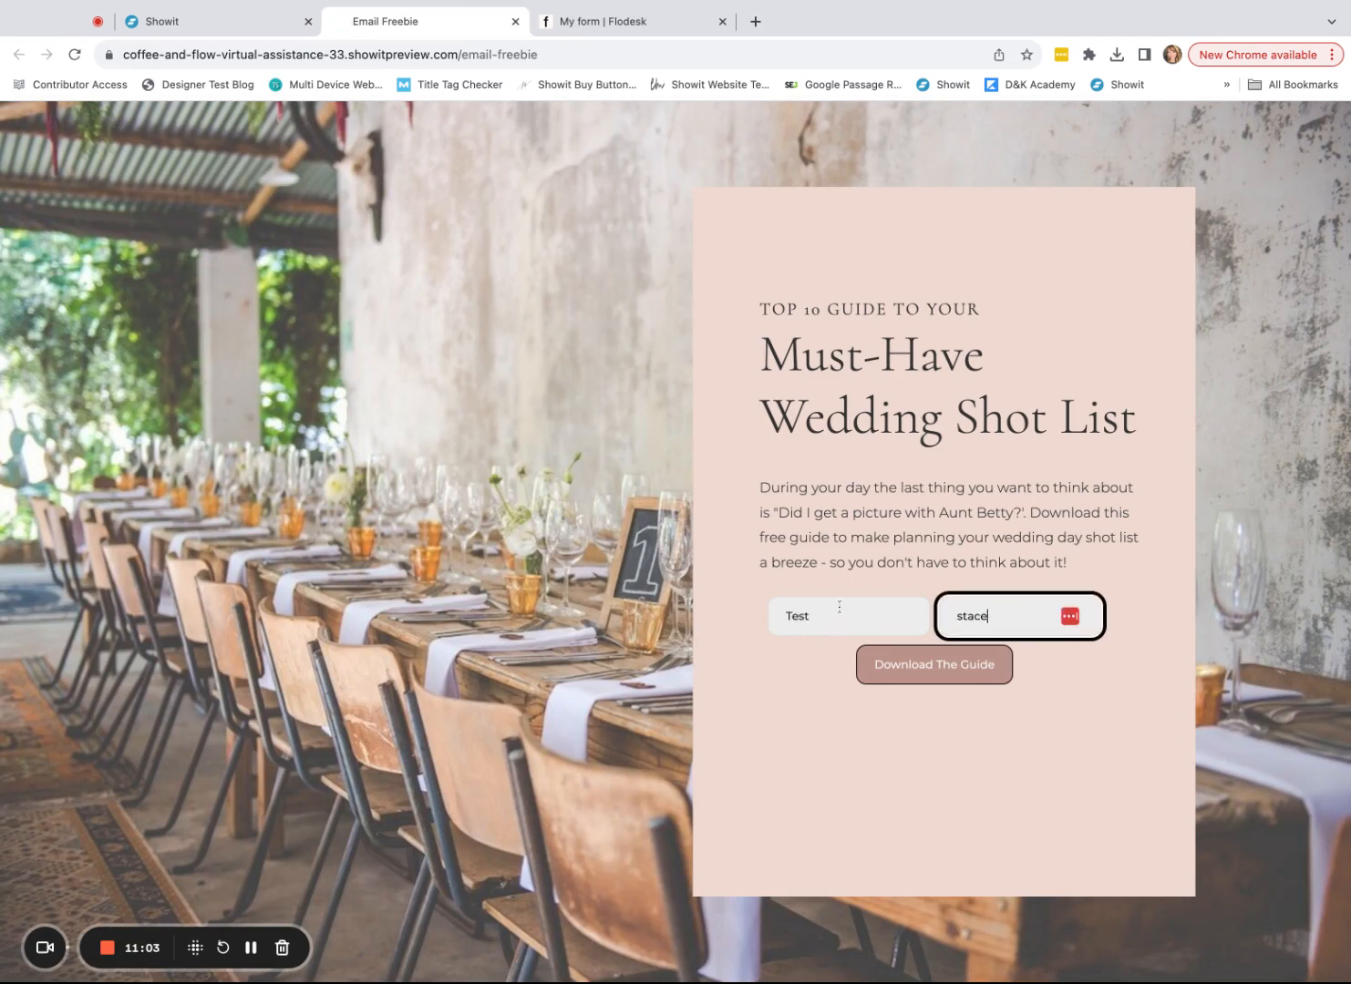
left_click(959, 667)
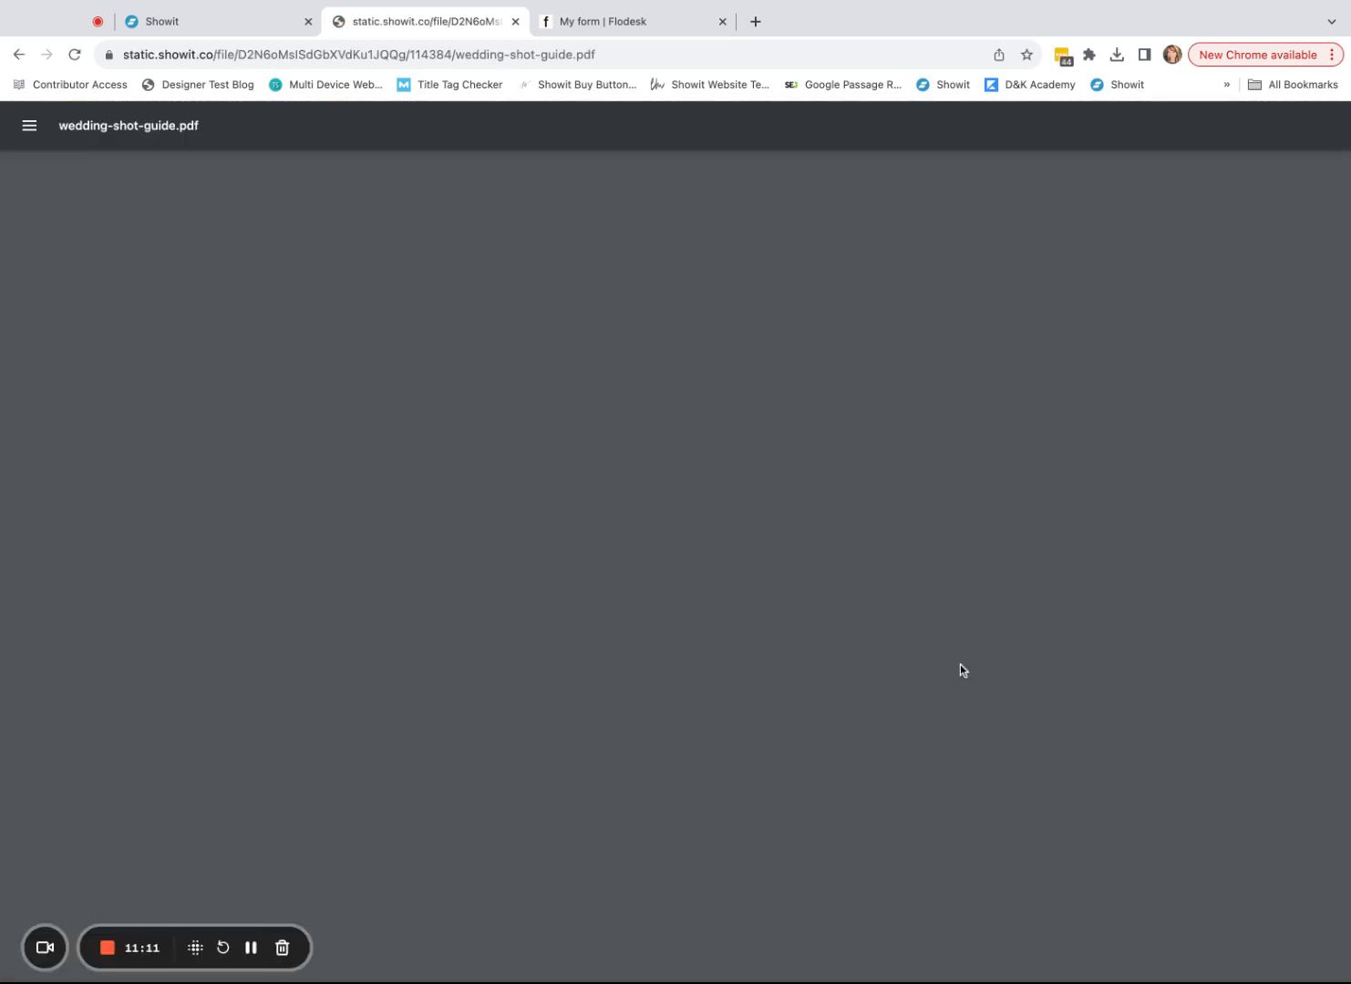
- Select the Must Have Wedding Shots PDF's web address, then return to the Flodesk forms list
left_click(124, 58)
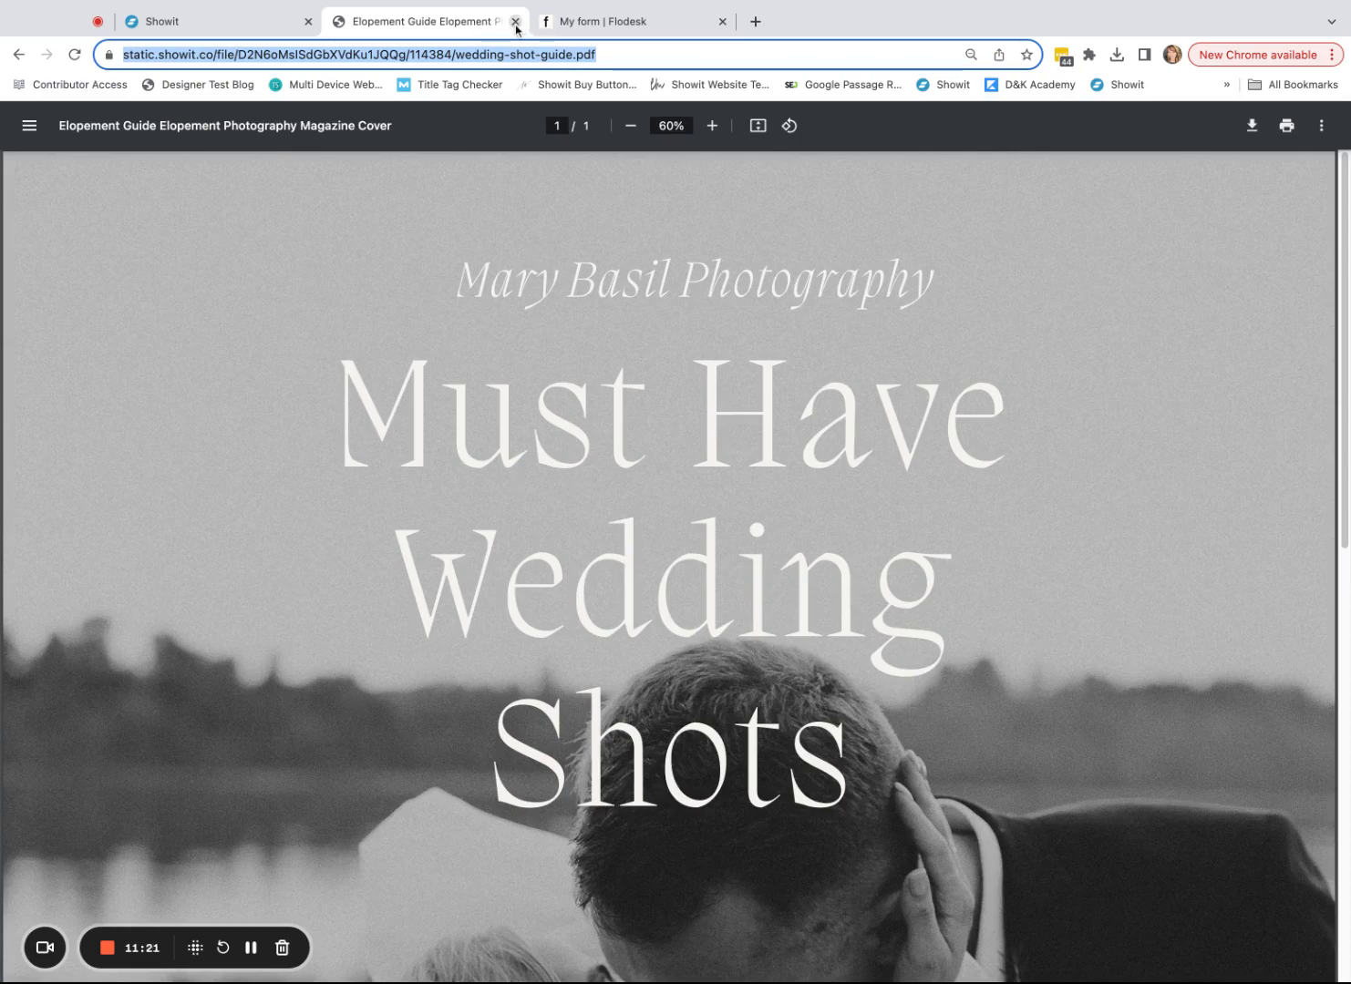
left_click(593, 21)
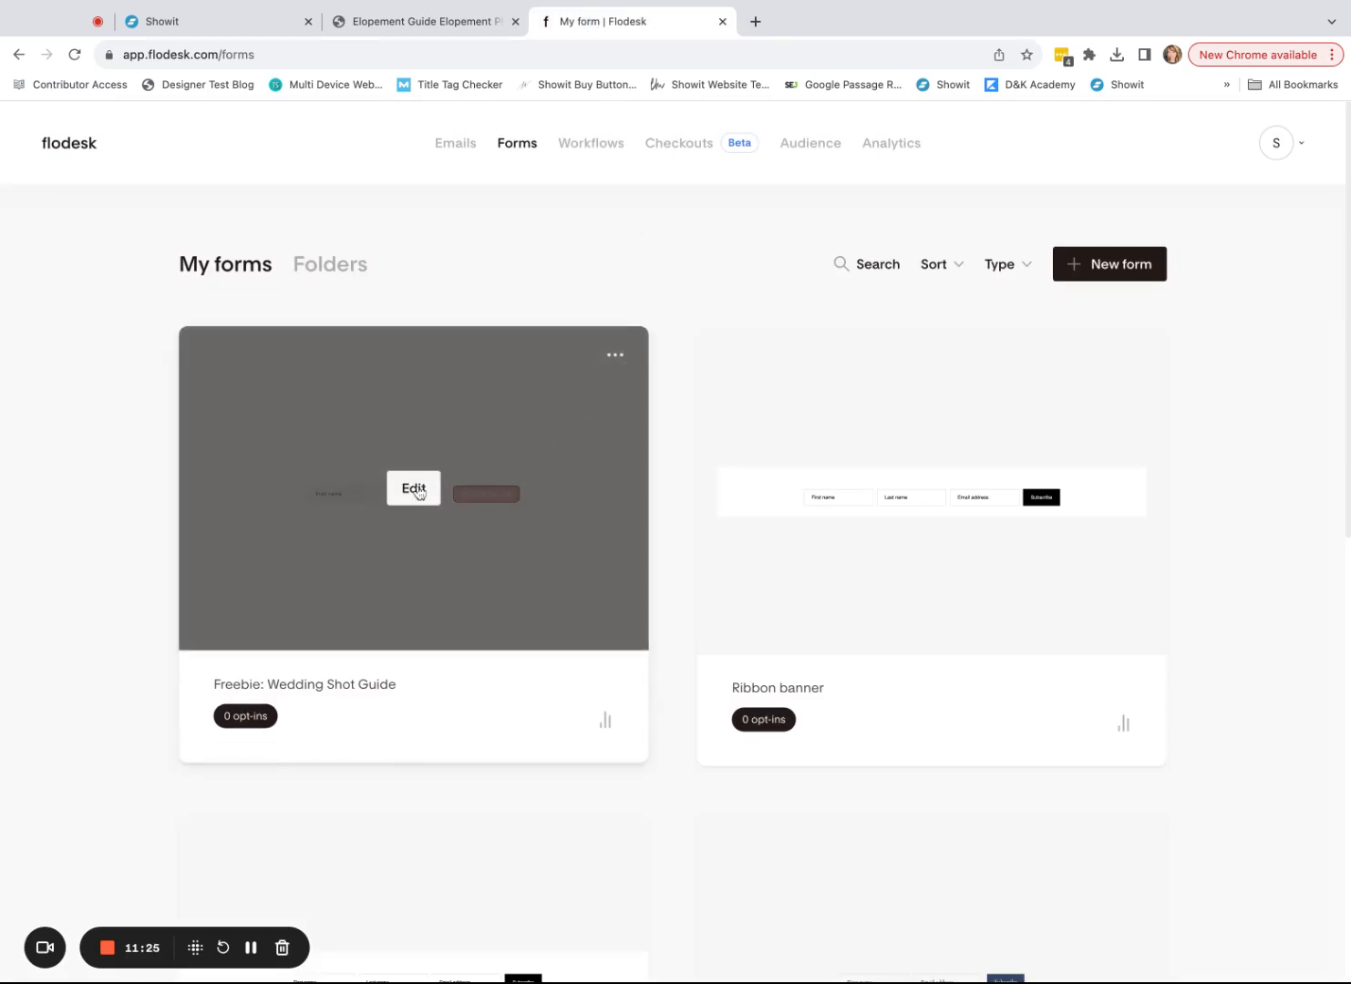
left_click(417, 490)
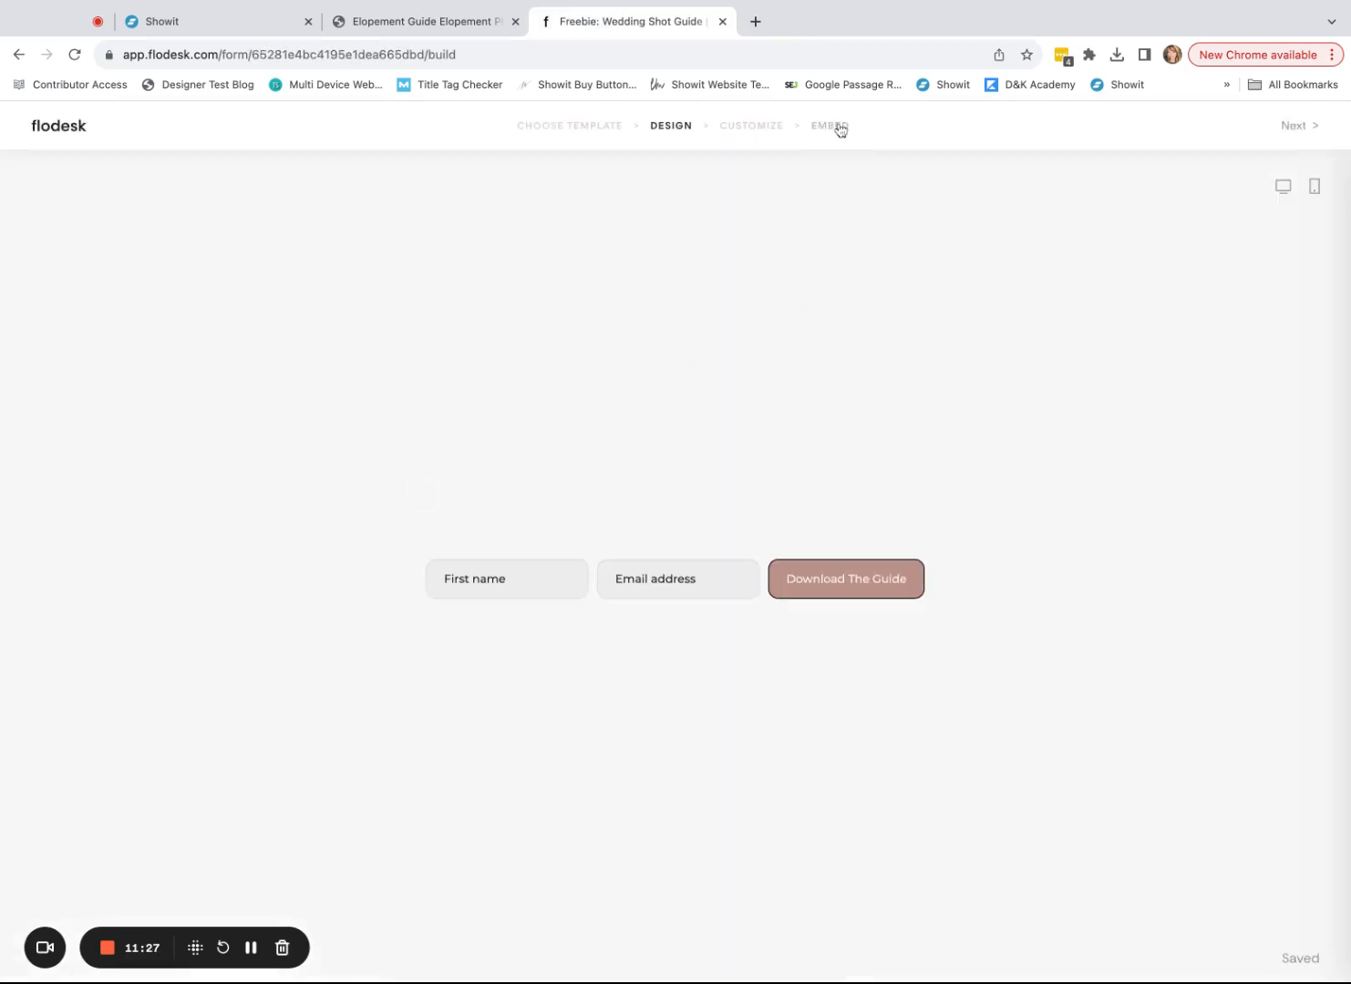
left_click(764, 130)
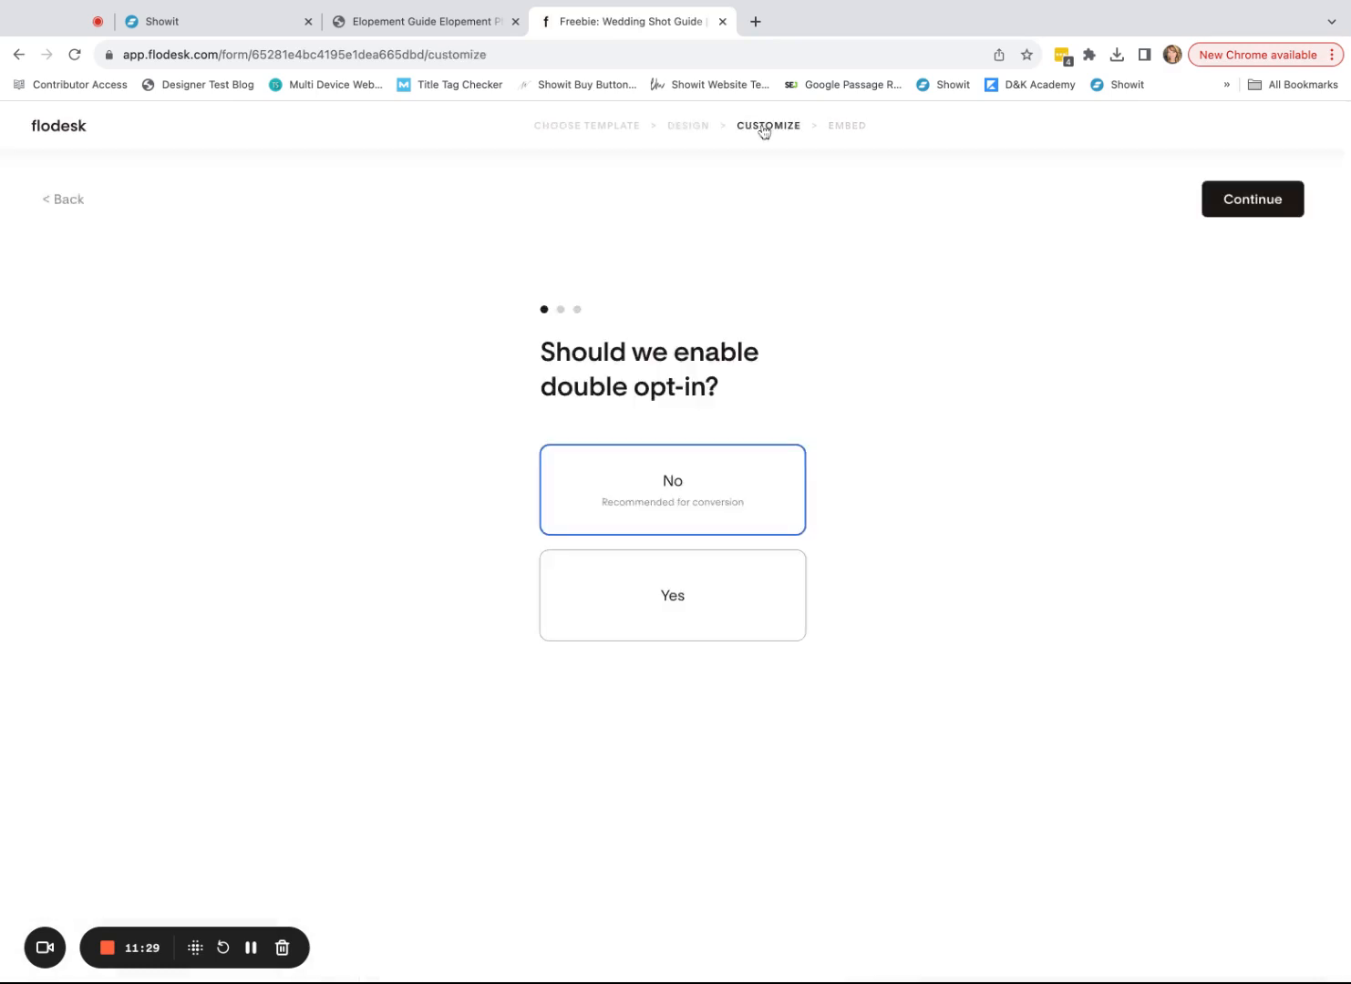
left_click(1231, 205)
left_click(1230, 206)
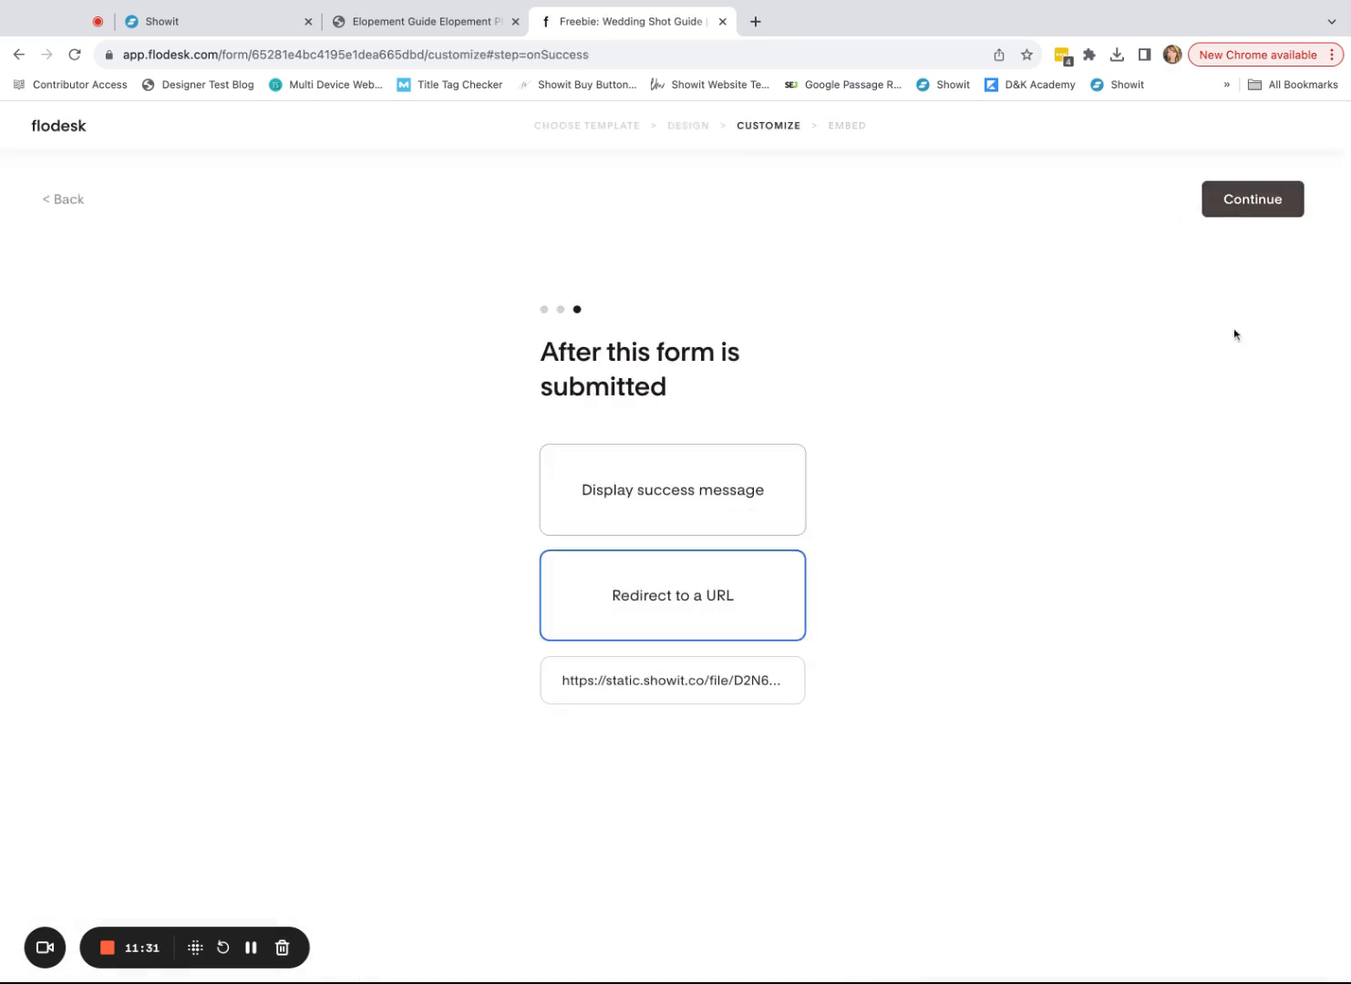
left_click(608, 490)
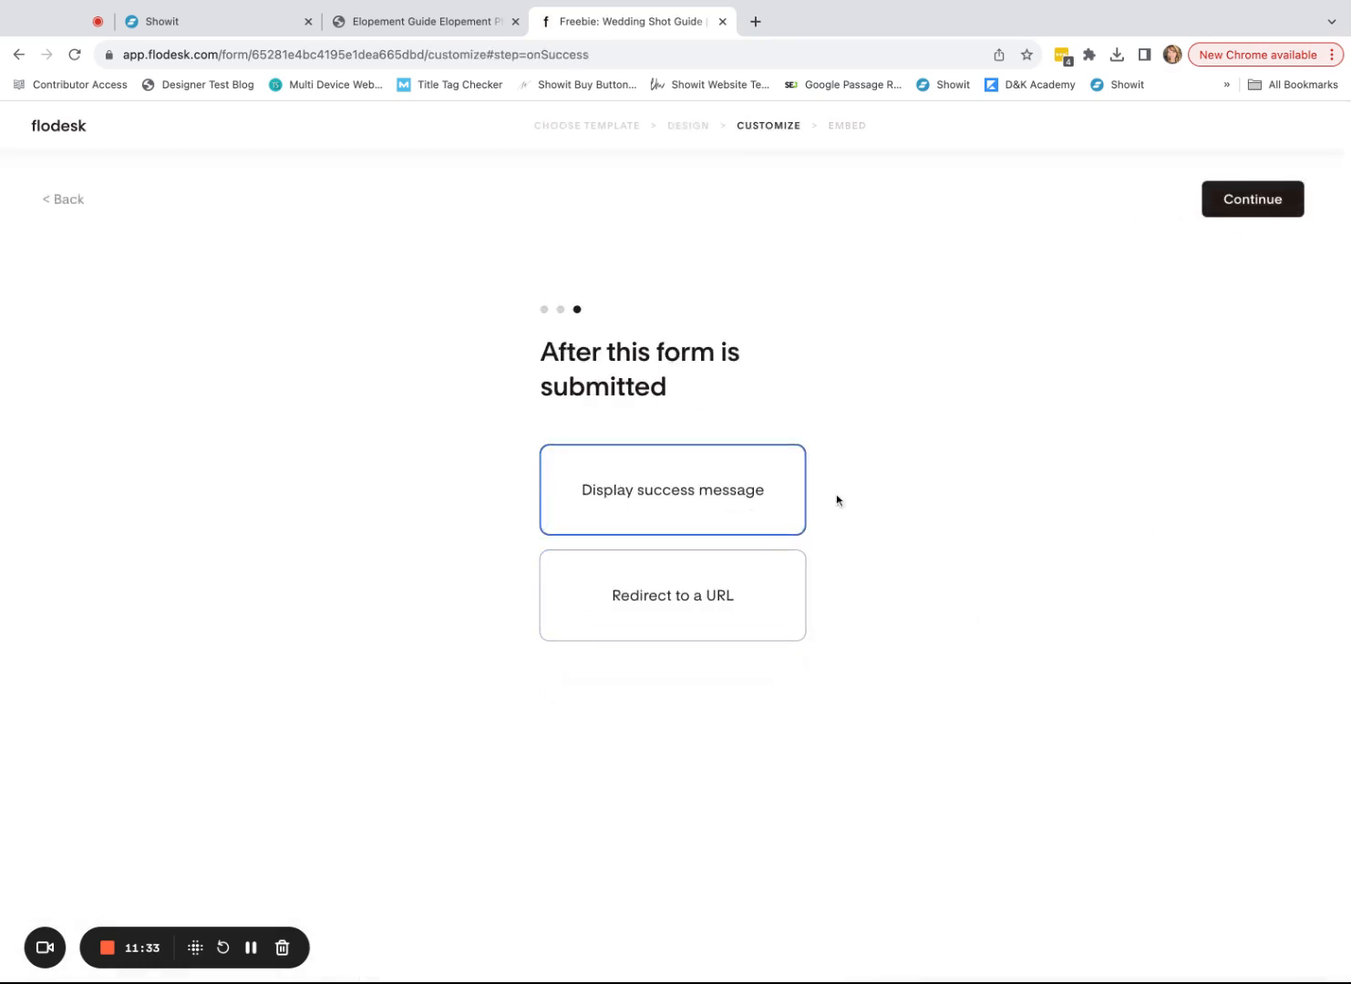
left_click(183, 23)
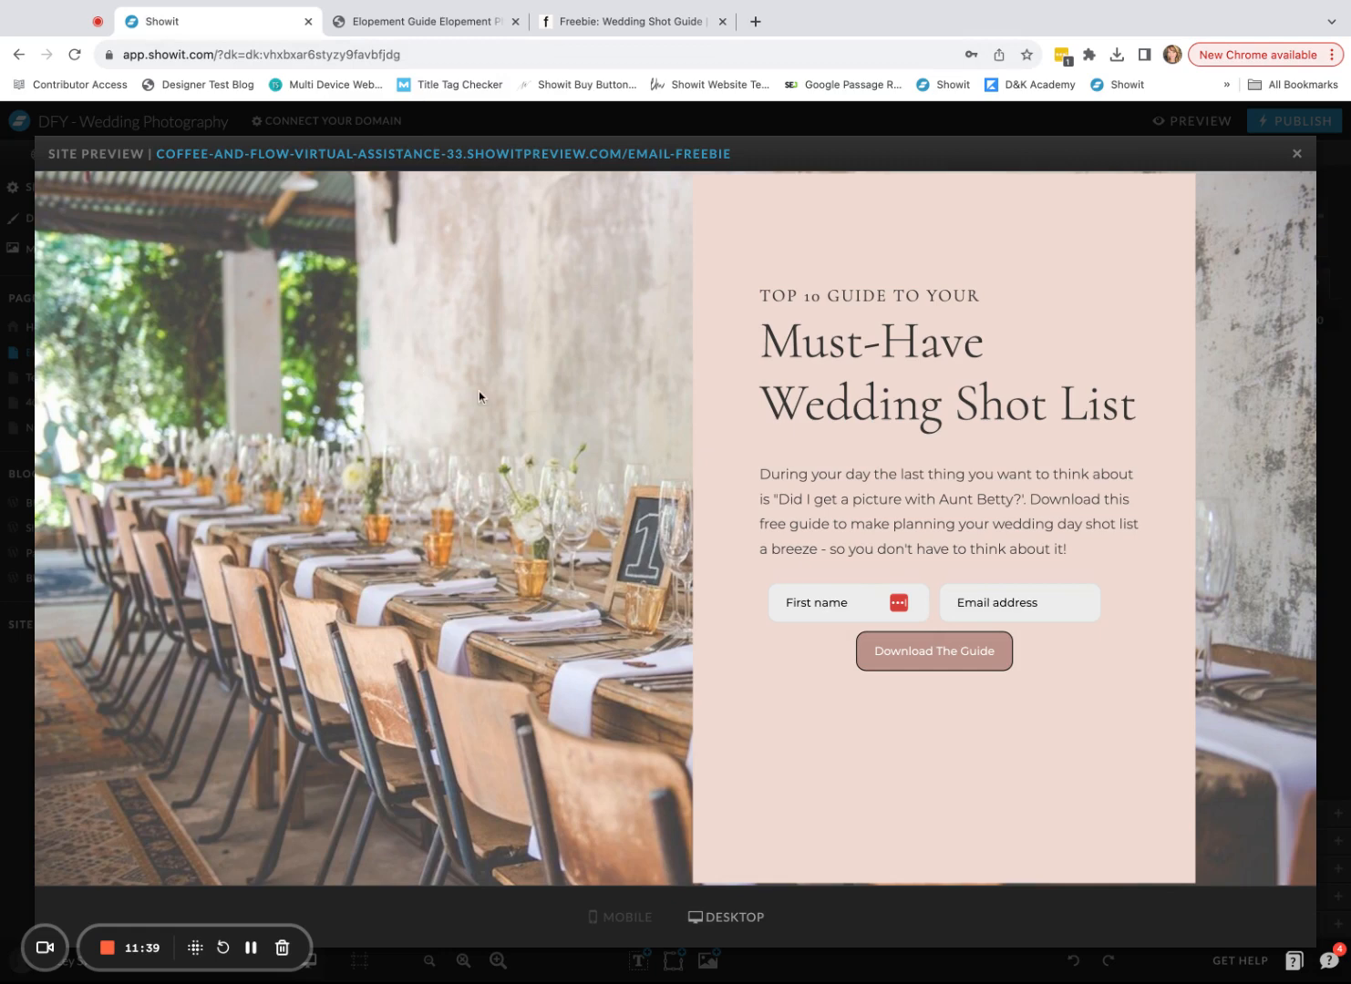
left_click(592, 23)
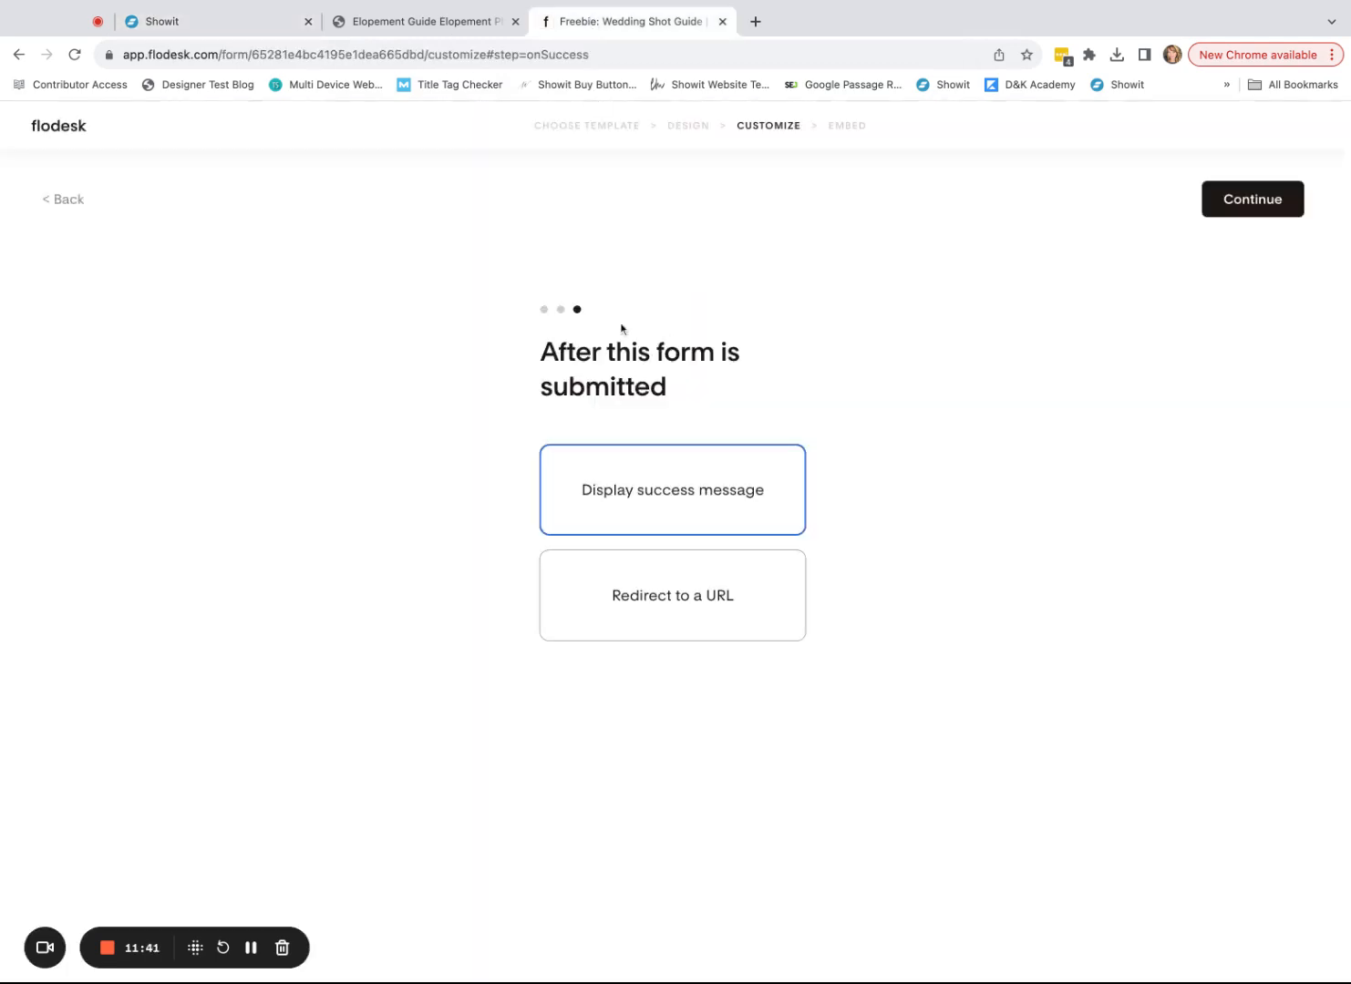
left_click(75, 127)
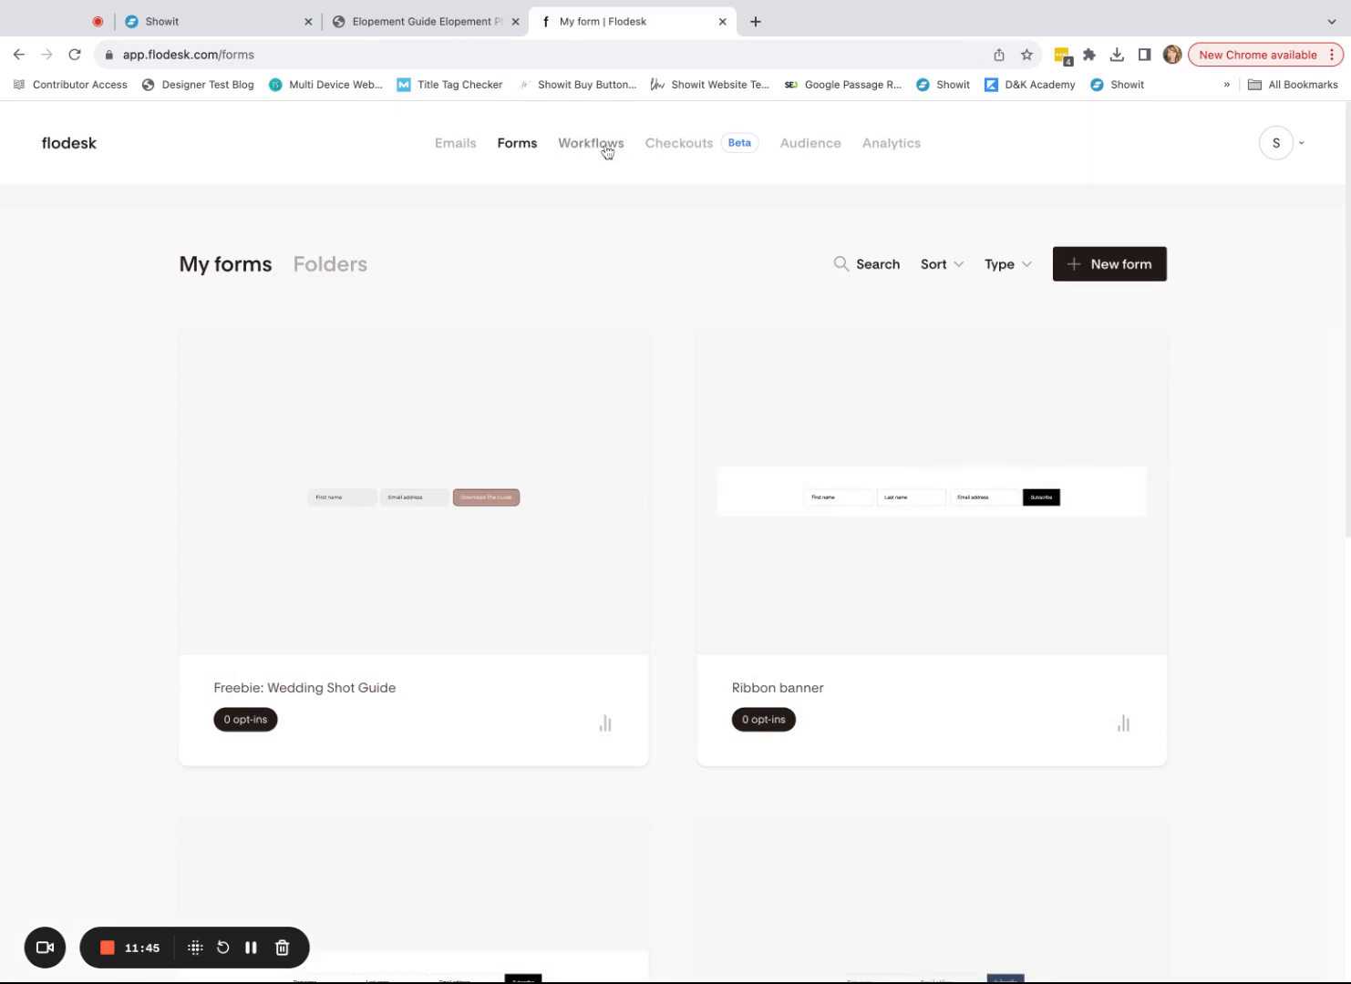
left_click(609, 151)
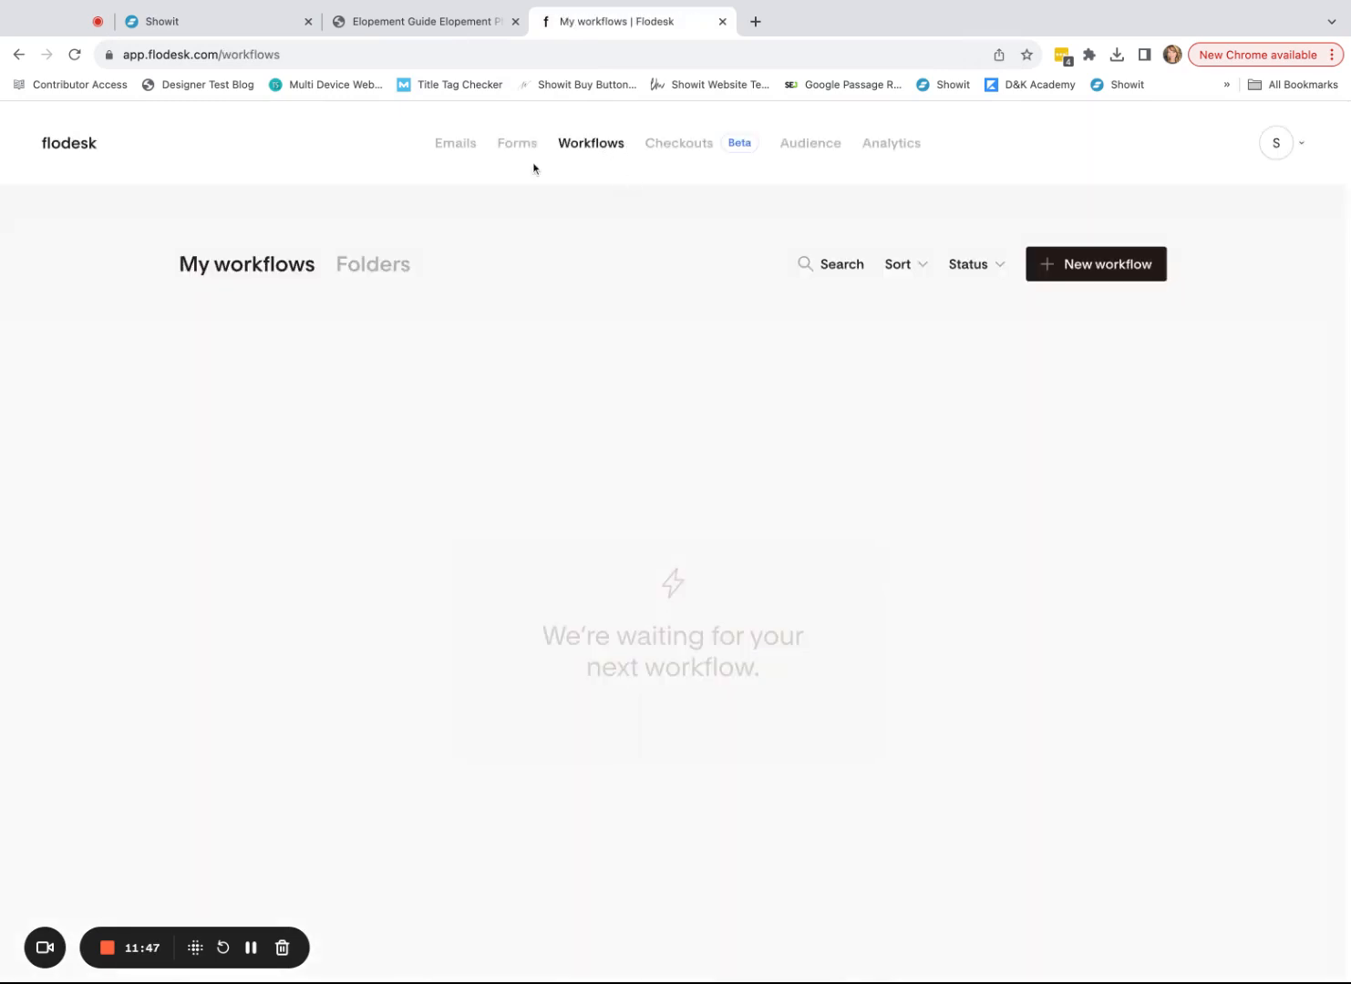
left_click(1118, 271)
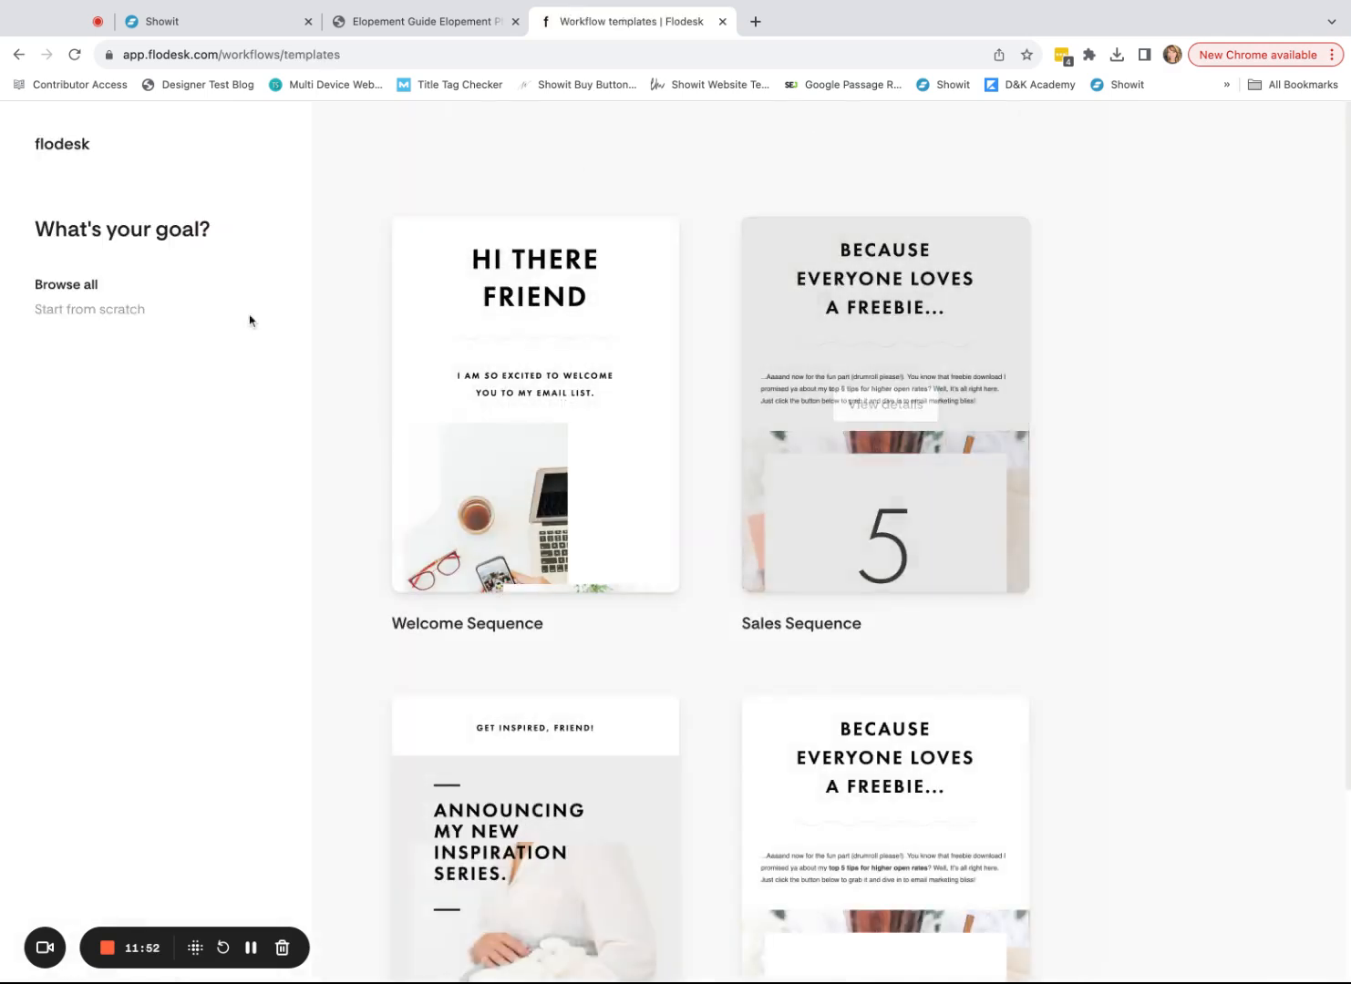
scroll(1175, 656, "down", 3)
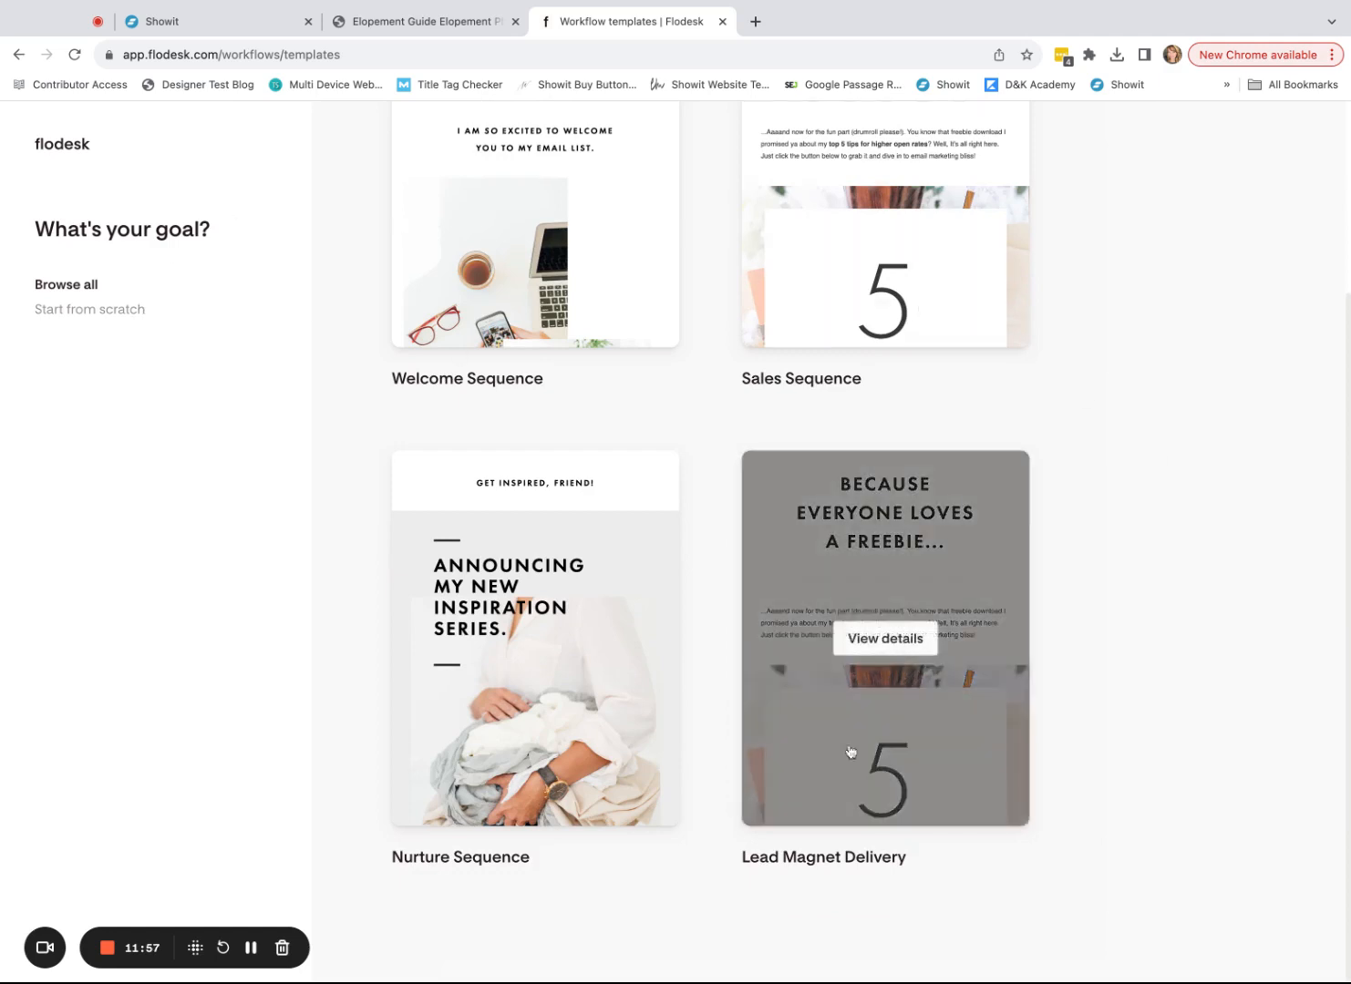
left_click_drag(740, 866, 1022, 875)
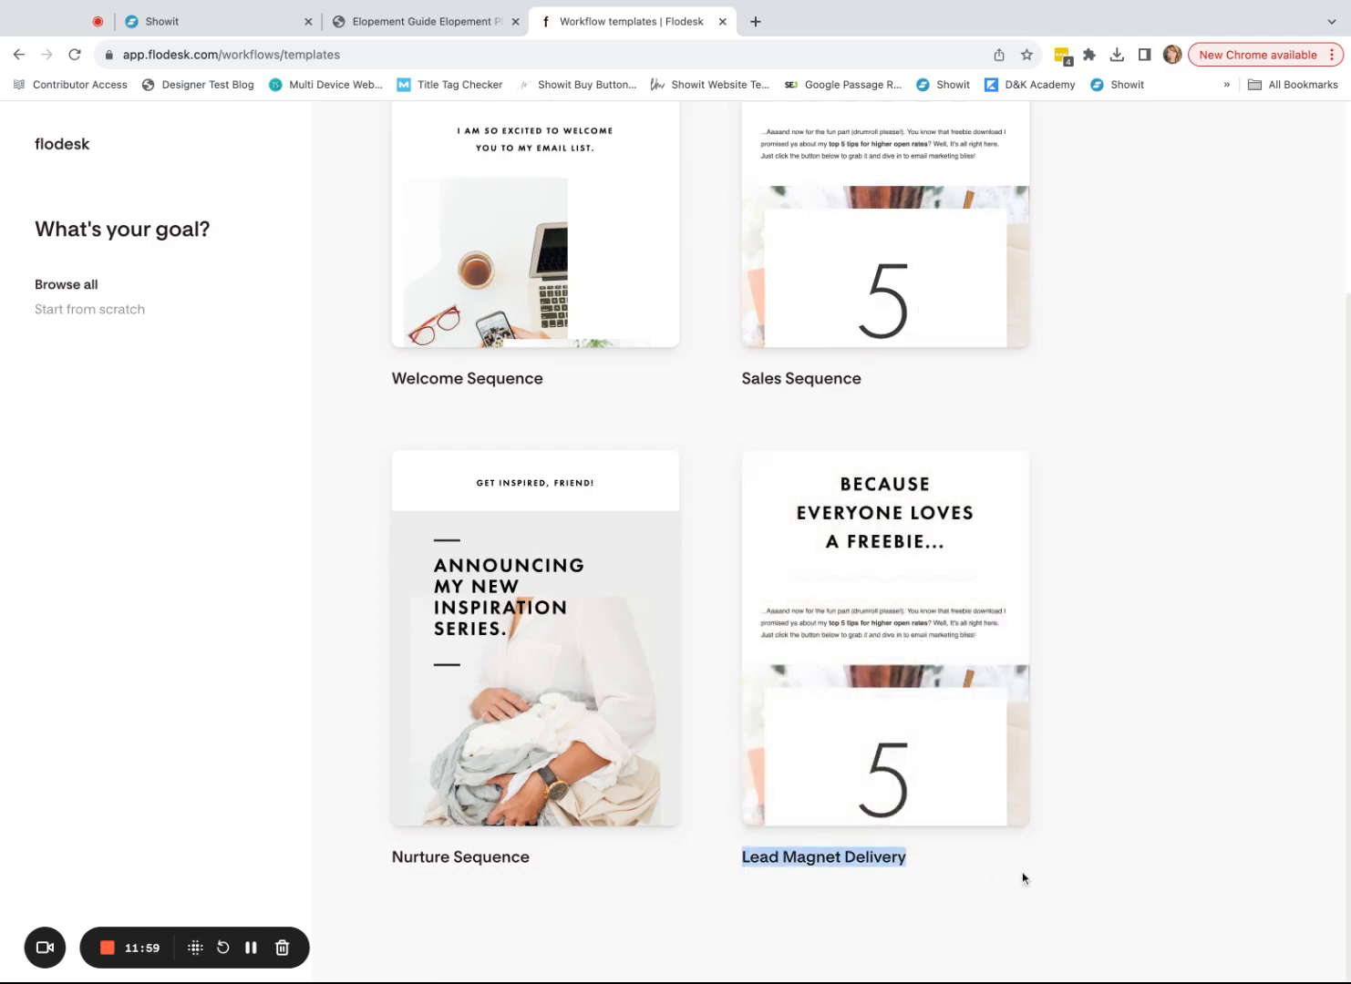
left_click(1025, 875)
mouse_move(865, 651)
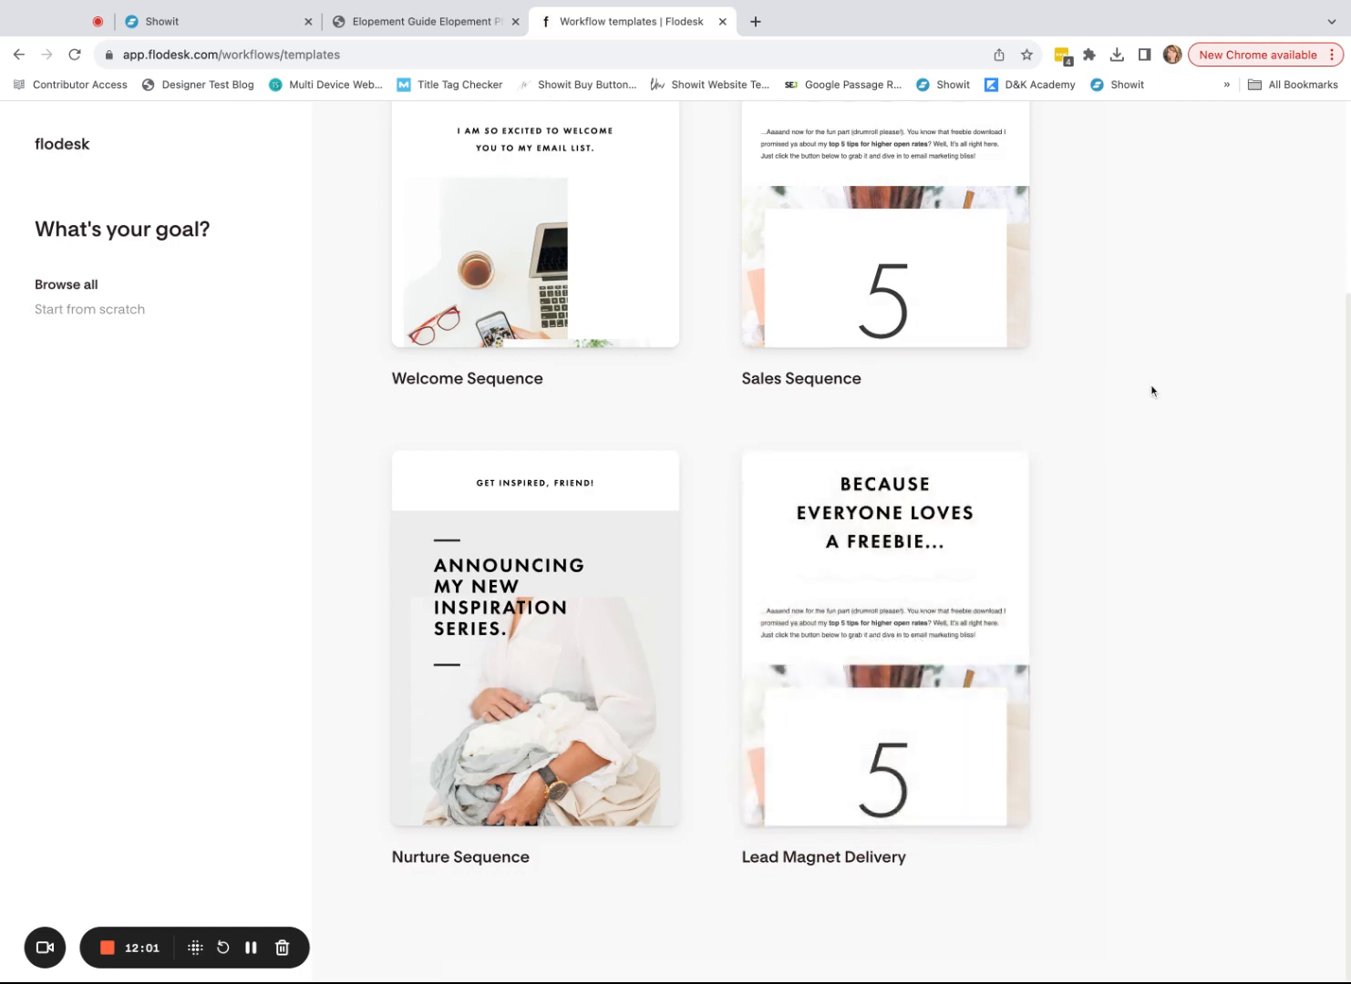
scroll(1150, 391, "up", 3)
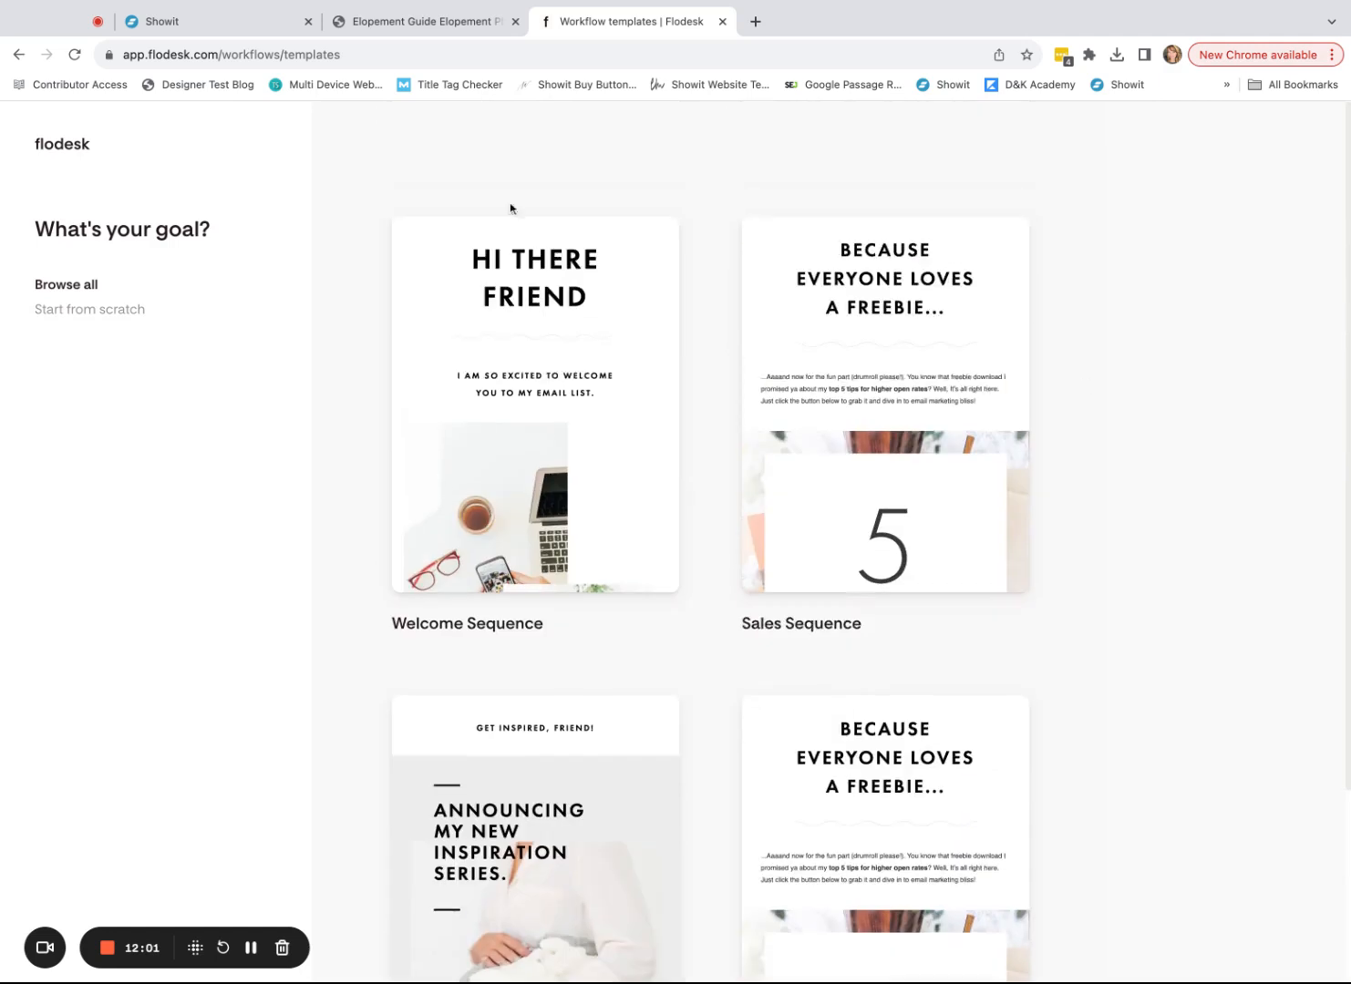
left_click(67, 149)
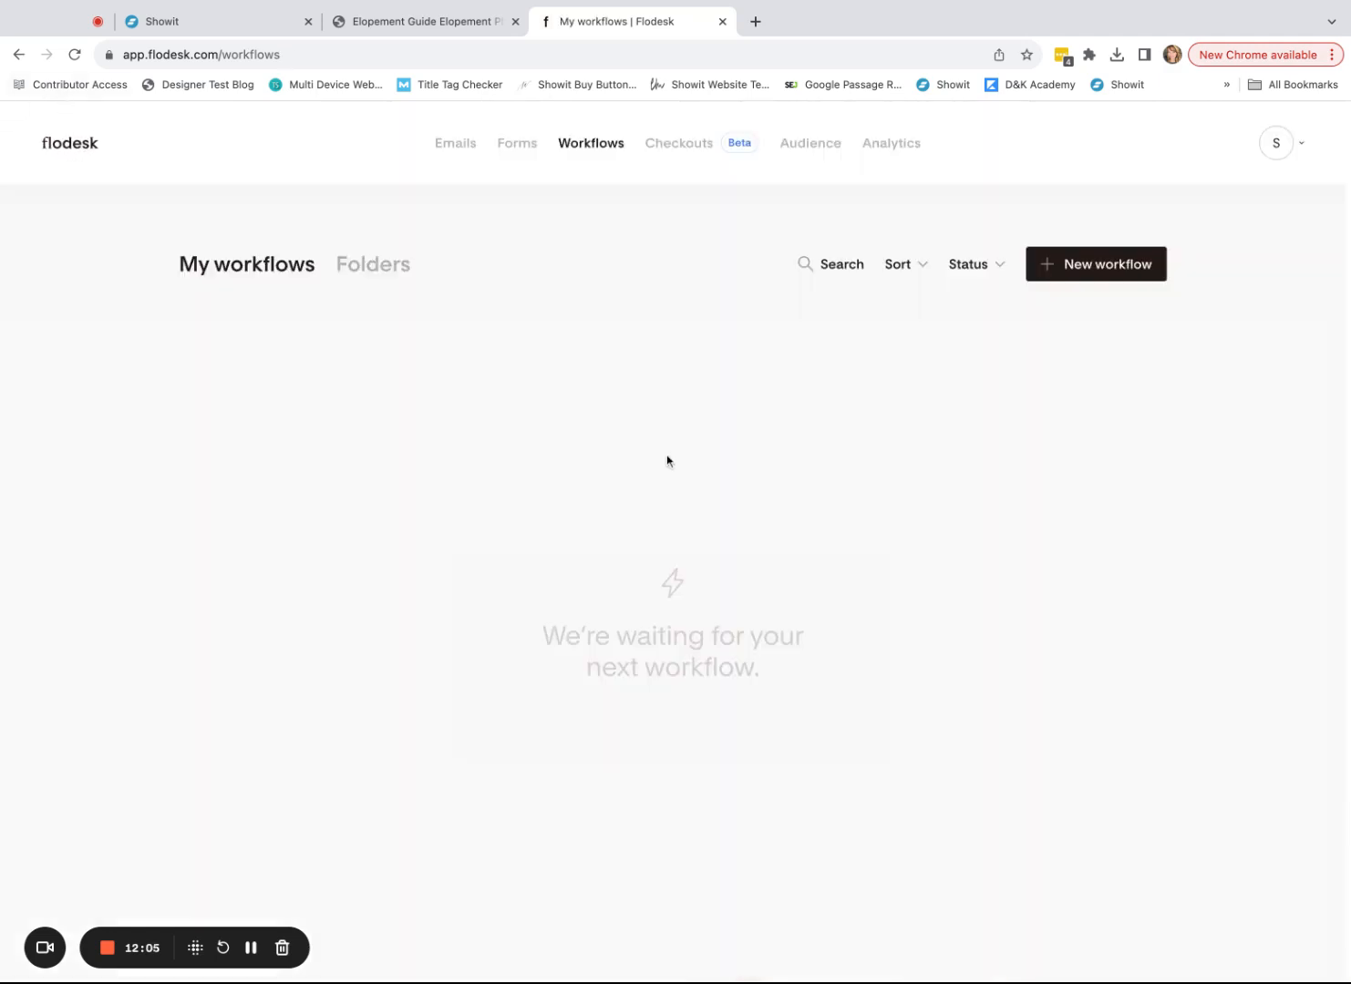
left_click(515, 145)
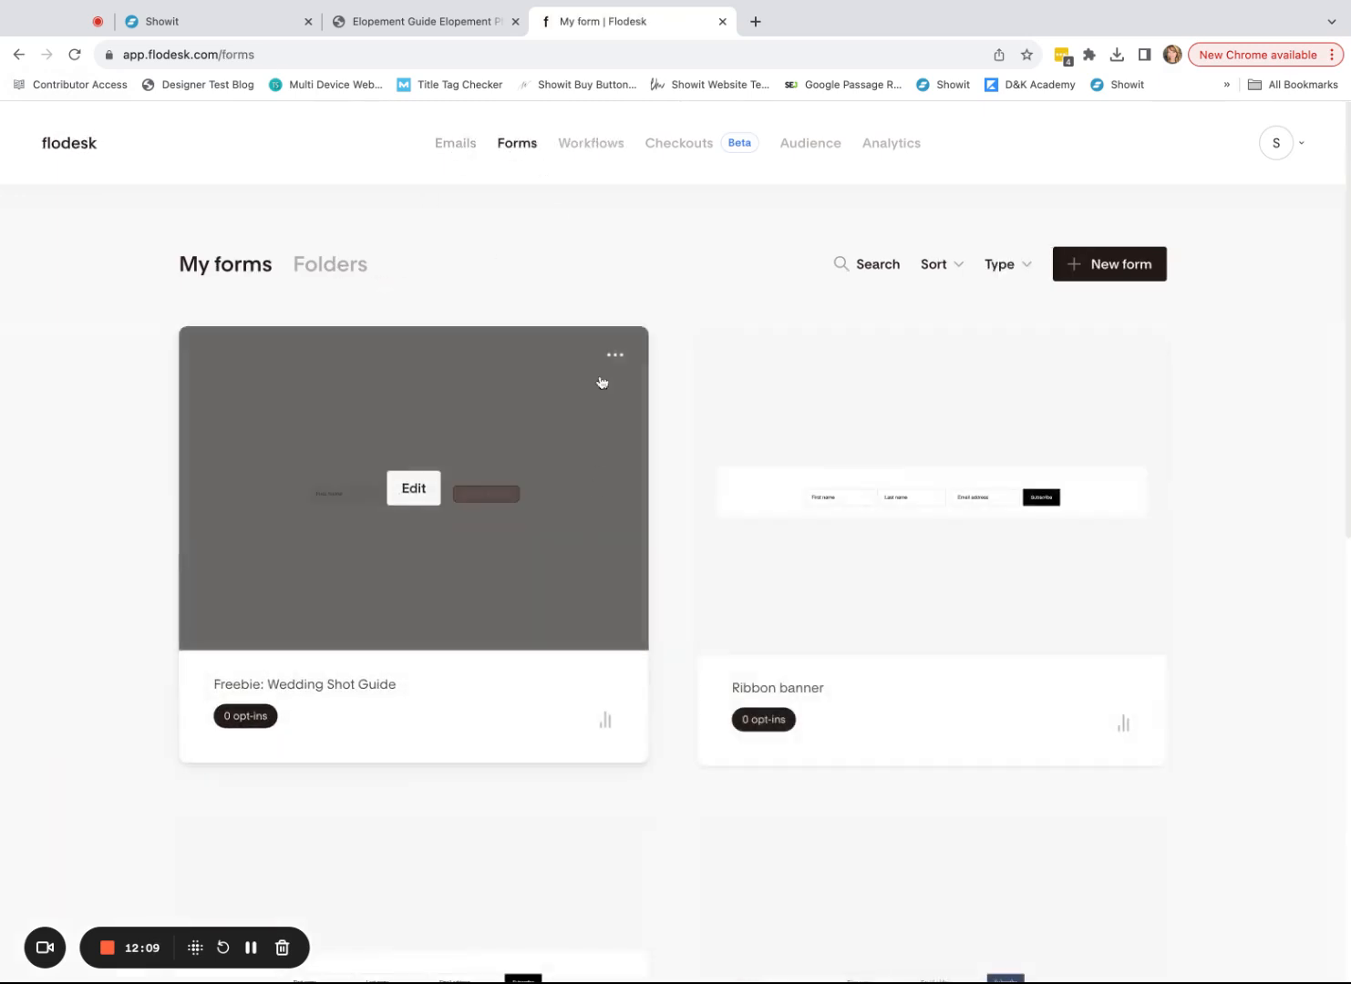
- Confirm the freebie form's segment is Wedding Shots, then close the guide PDF tab
left_click(625, 357)
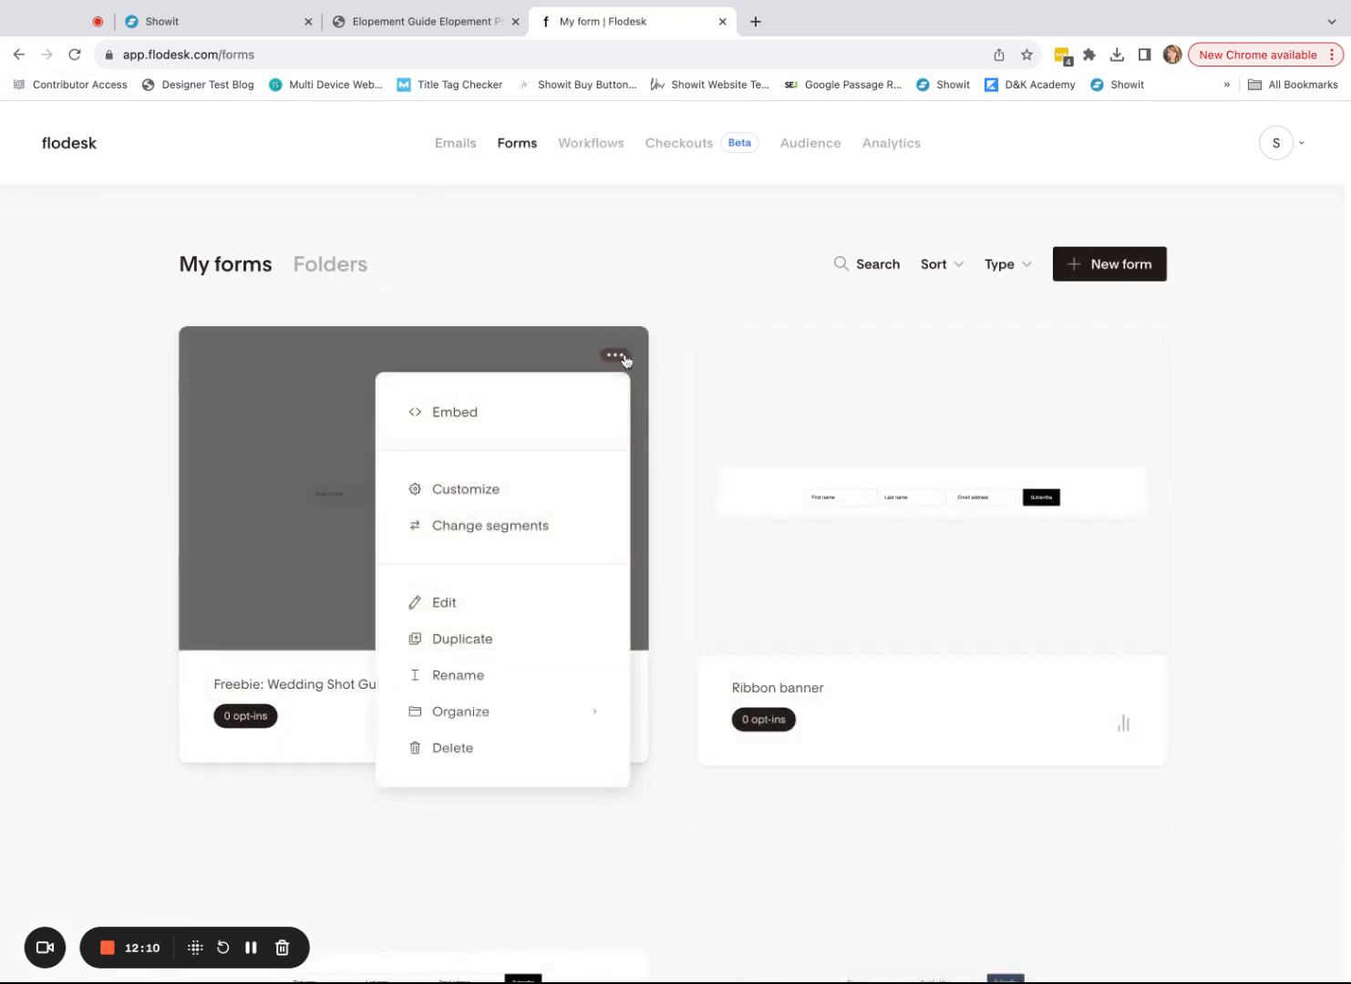
left_click(511, 526)
left_click(613, 541)
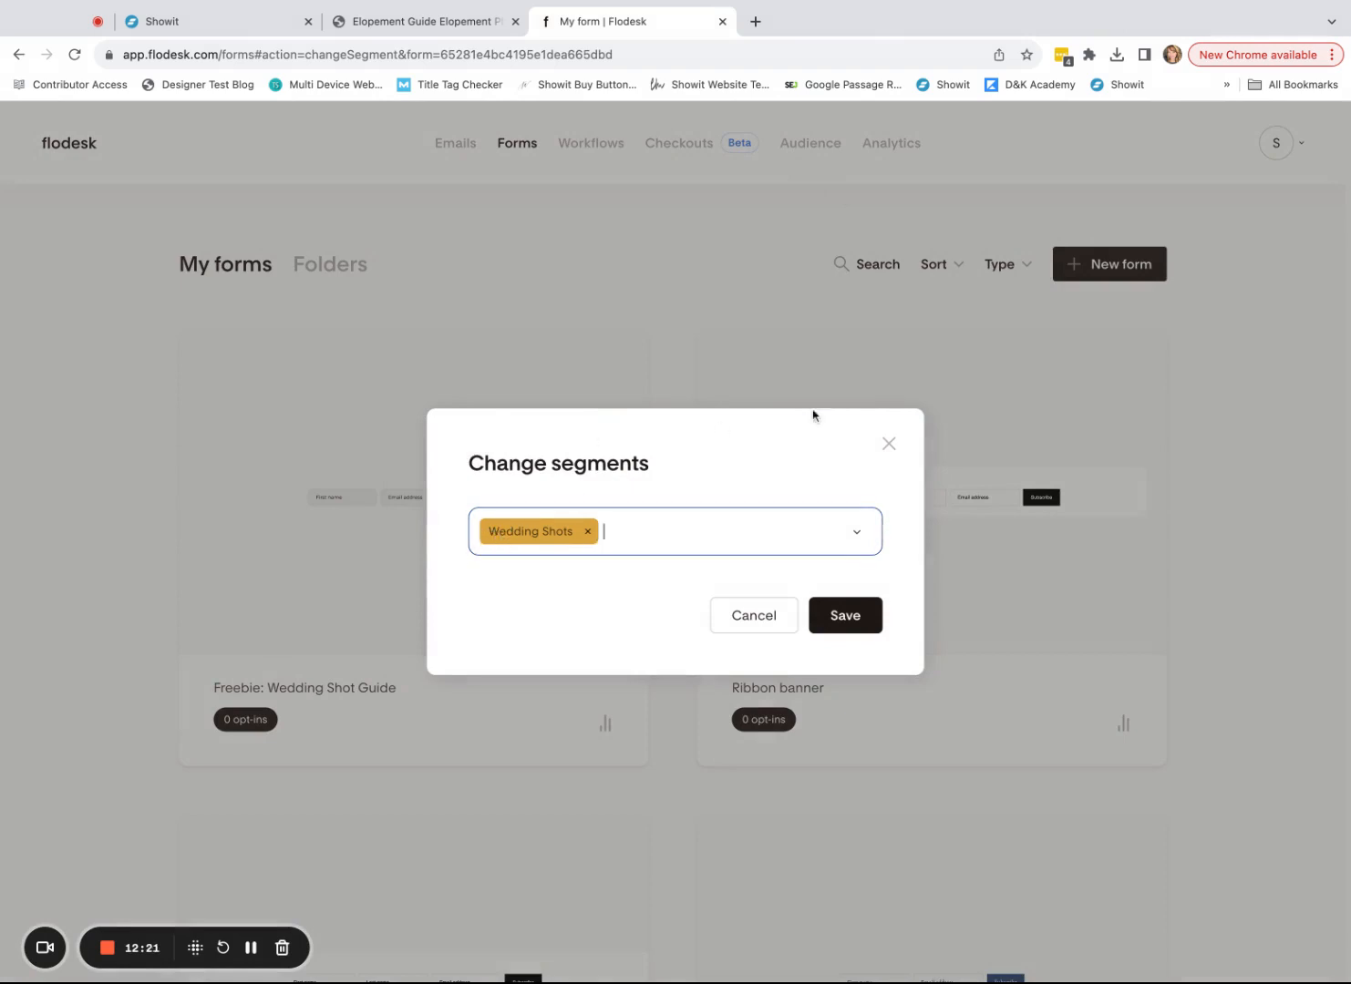
left_click(888, 445)
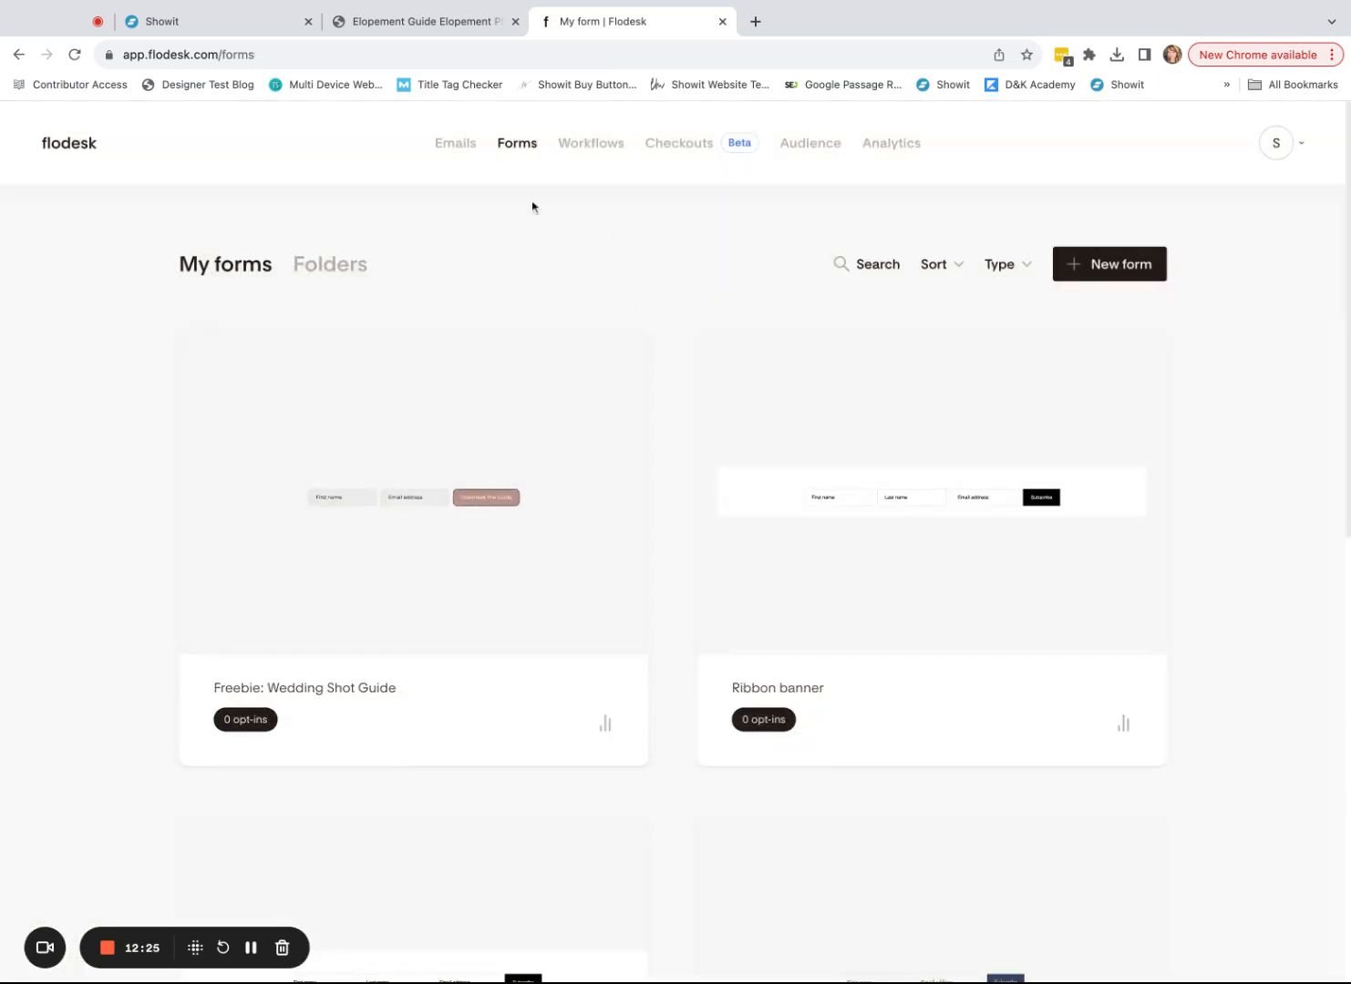
left_click(432, 28)
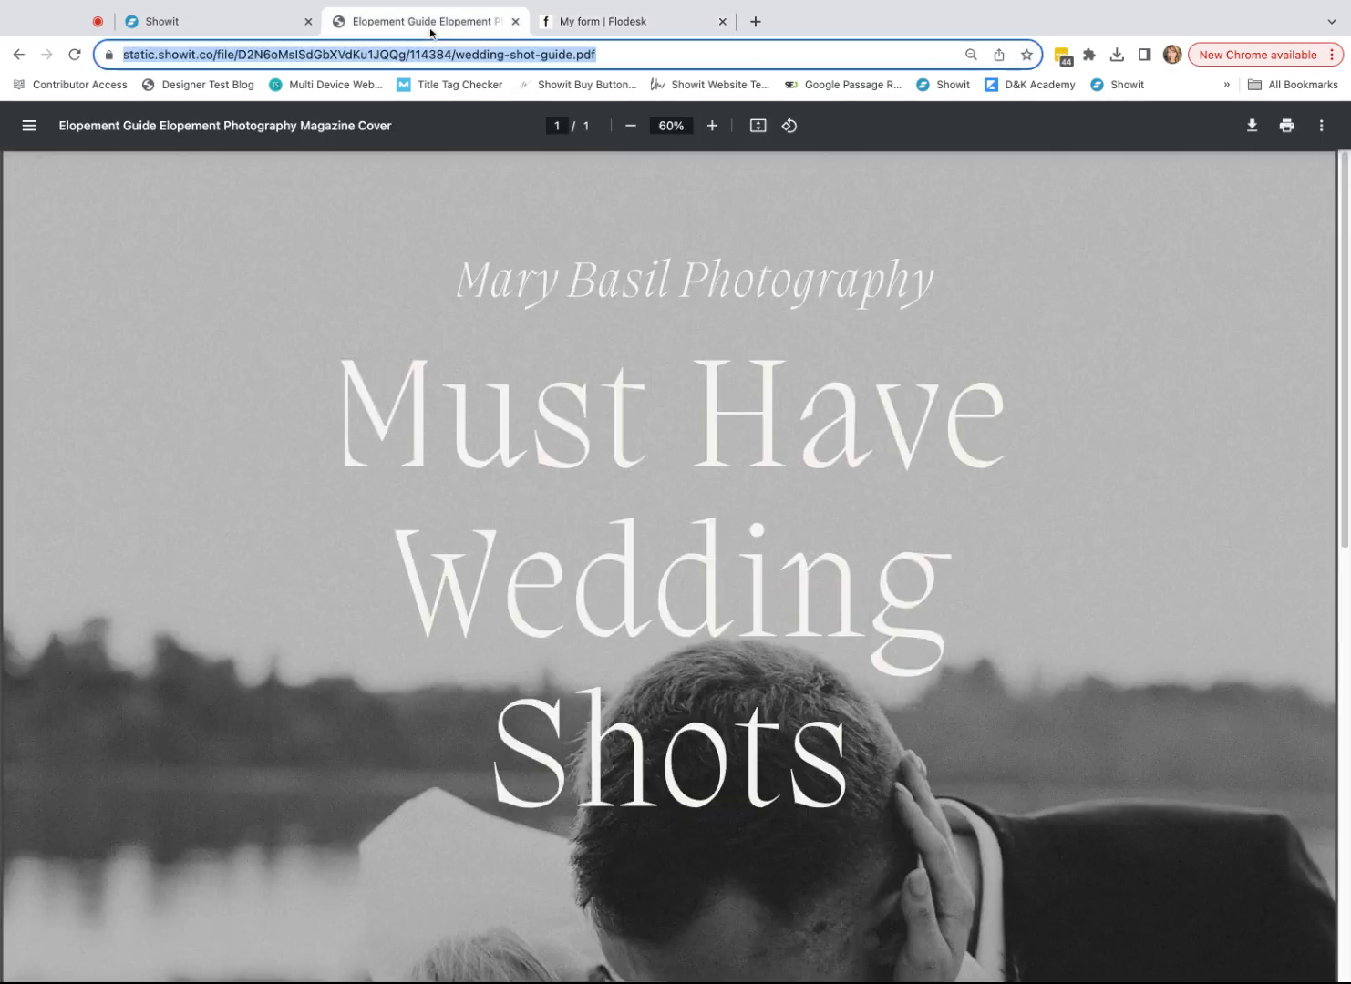
left_click(515, 22)
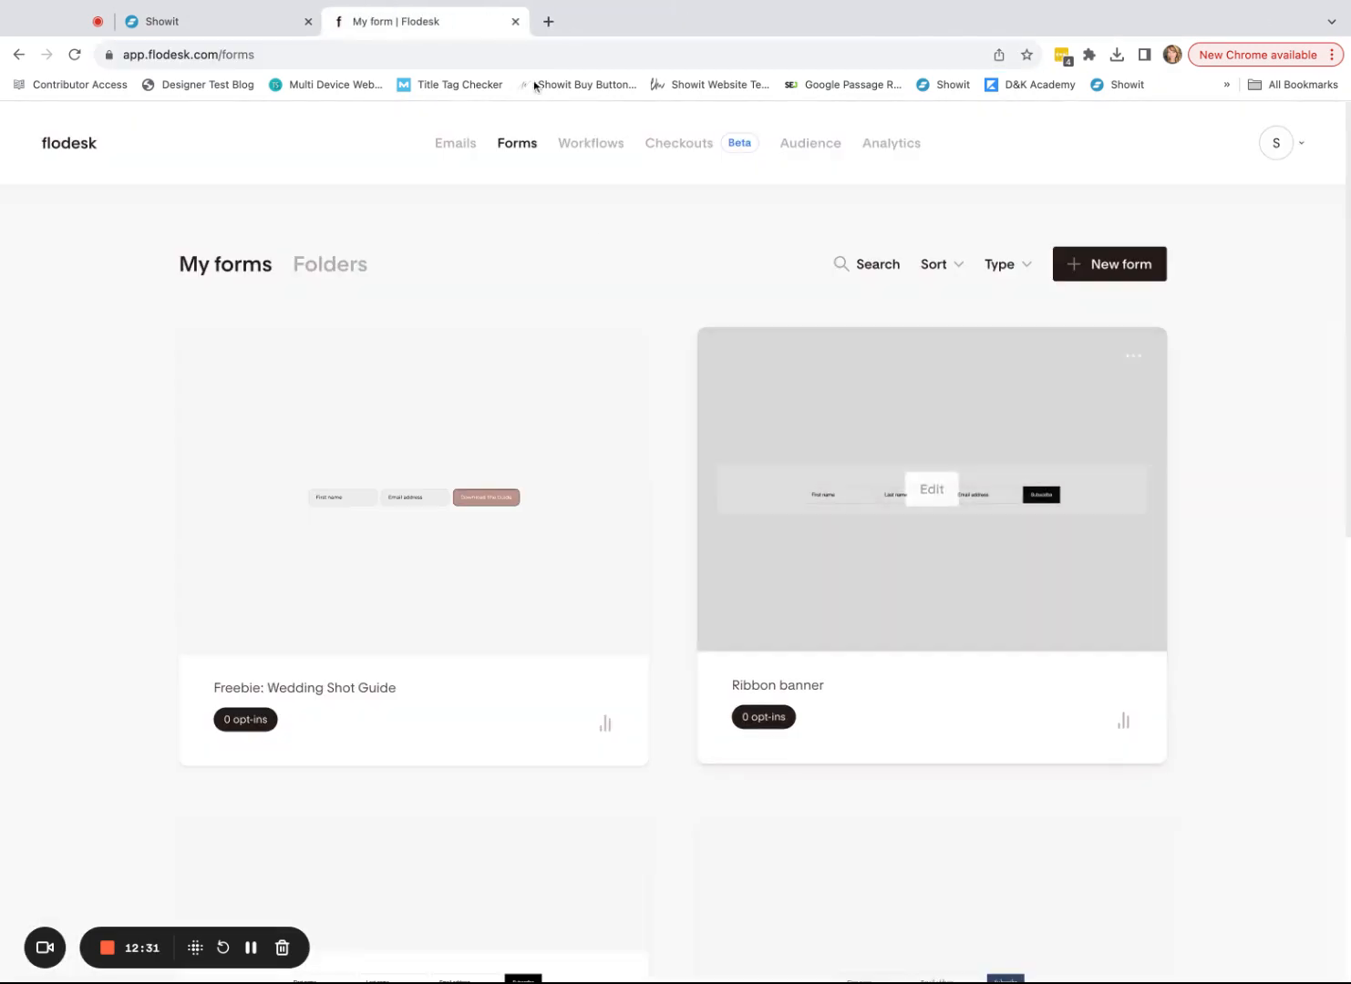